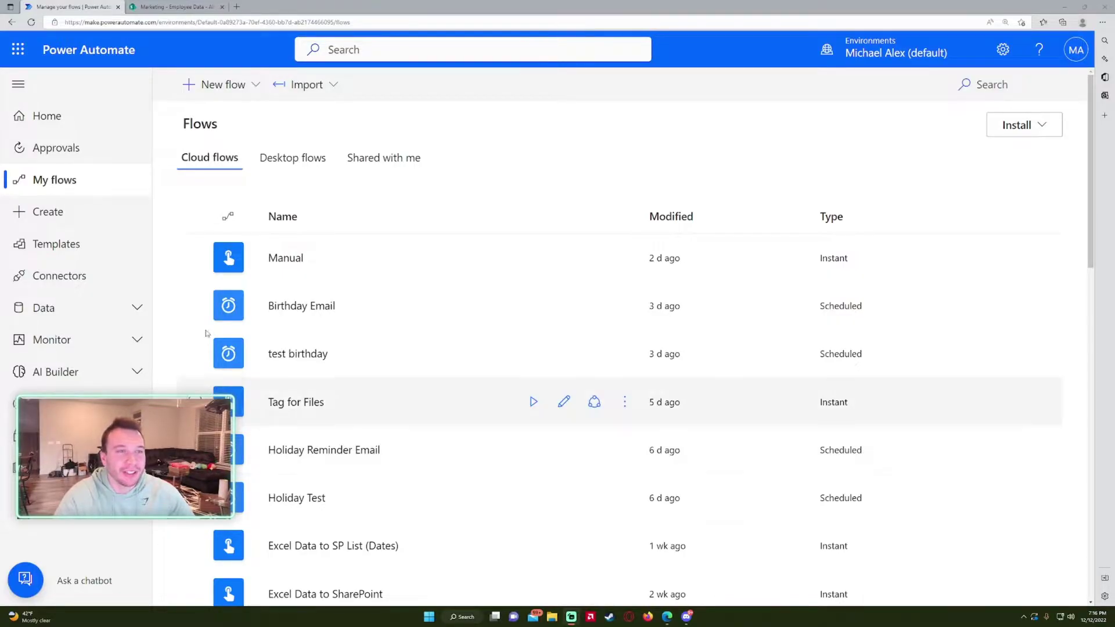
Create a manually triggered instant cloud flow named "Odata Filter Query" after viewing the Employee Data list in SharePoint.
click(174, 6)
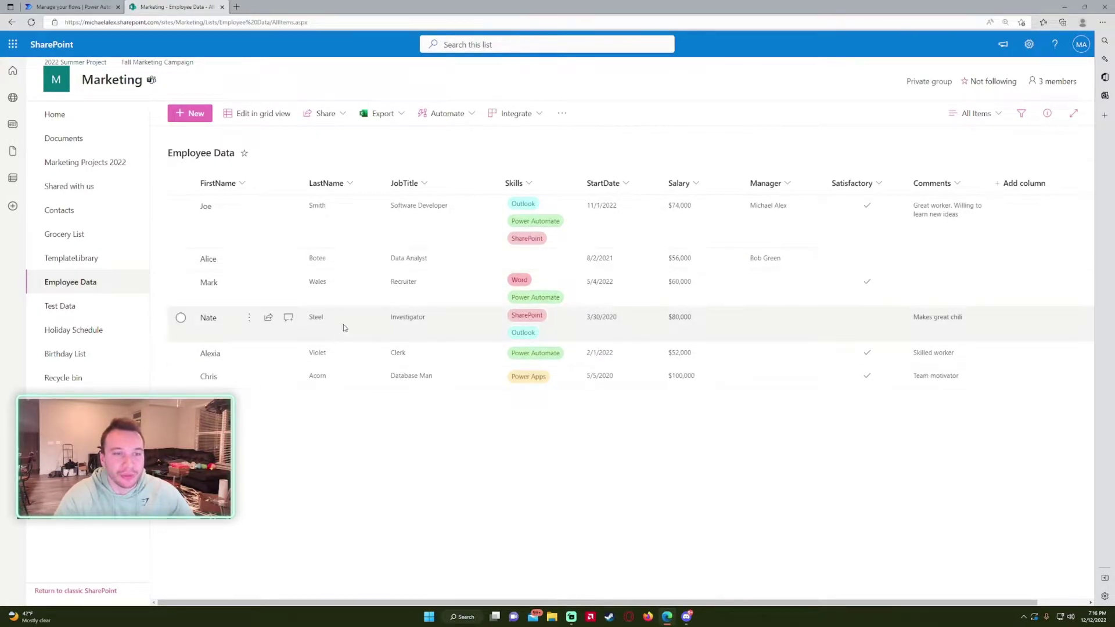
click(86, 6)
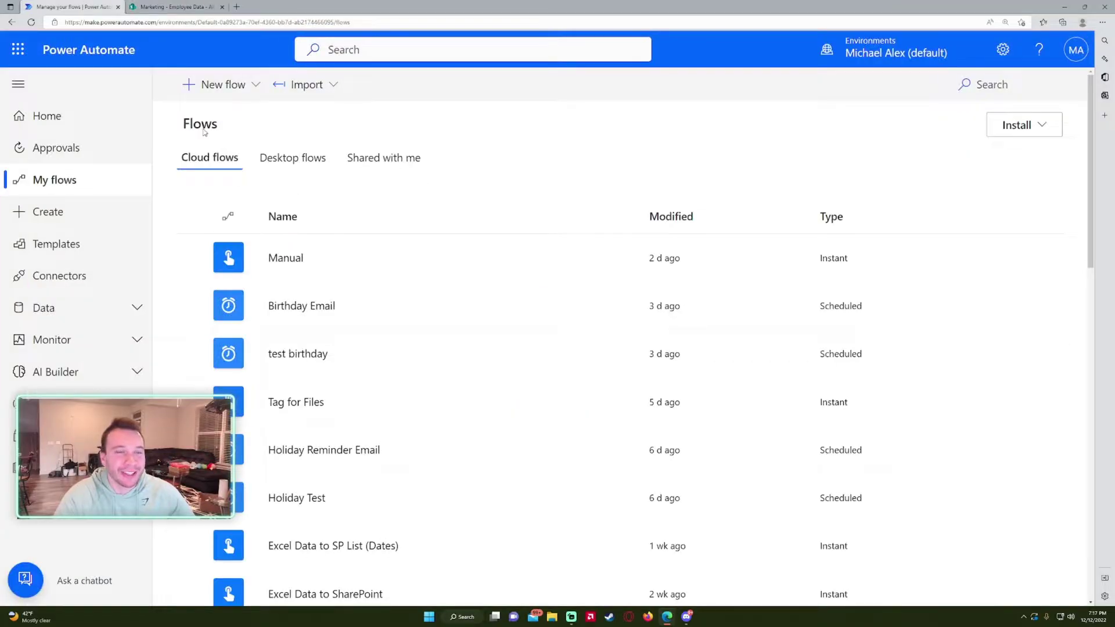
click(216, 84)
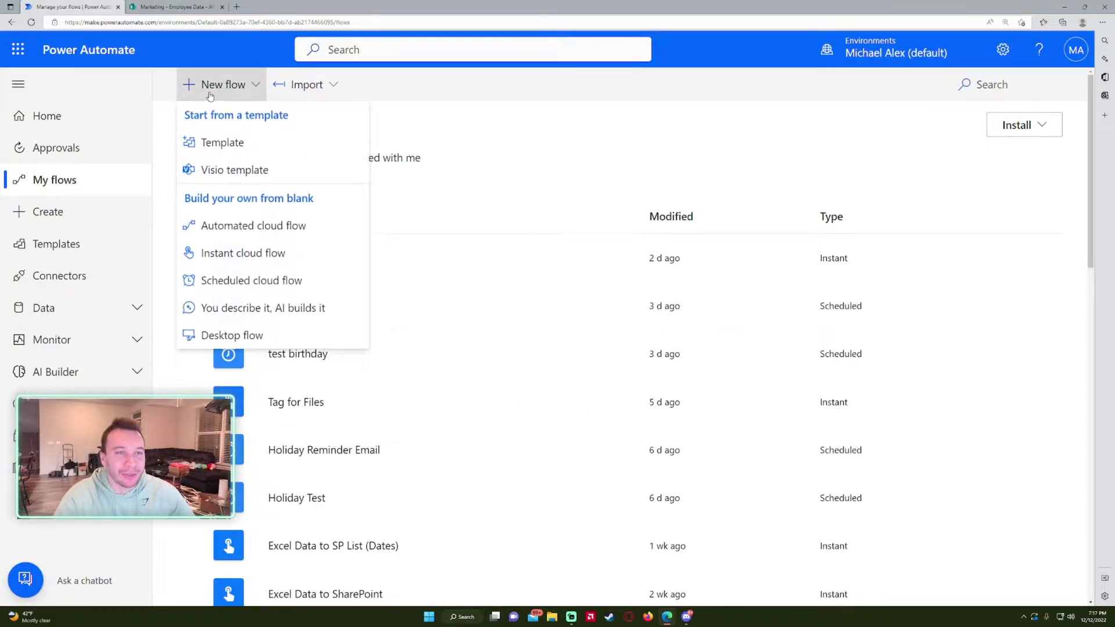
click(238, 259)
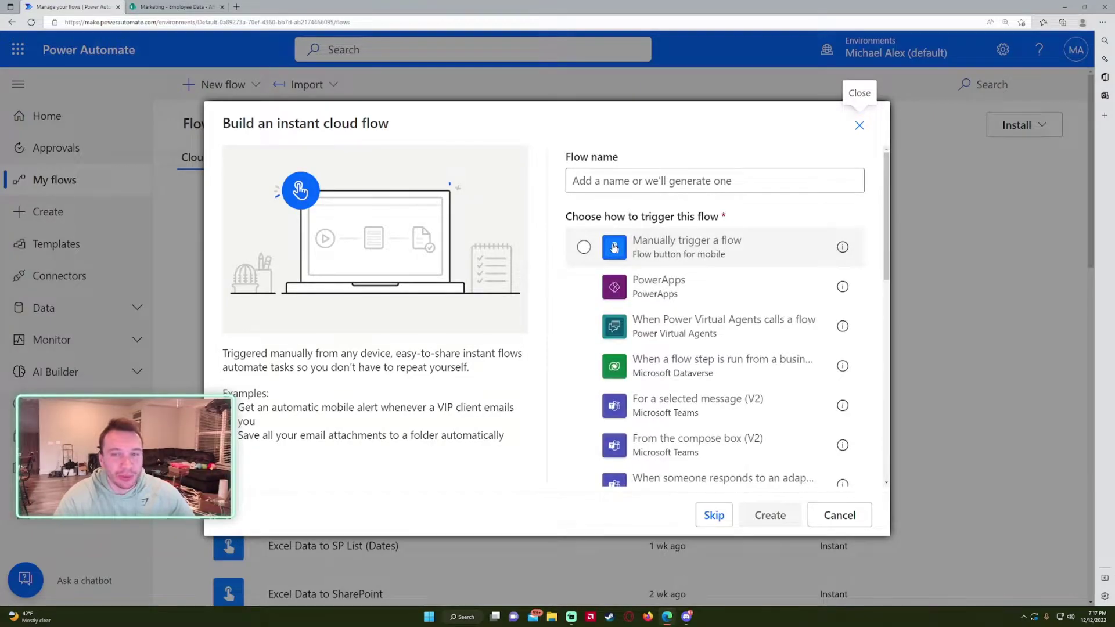
click(615, 248)
click(597, 183)
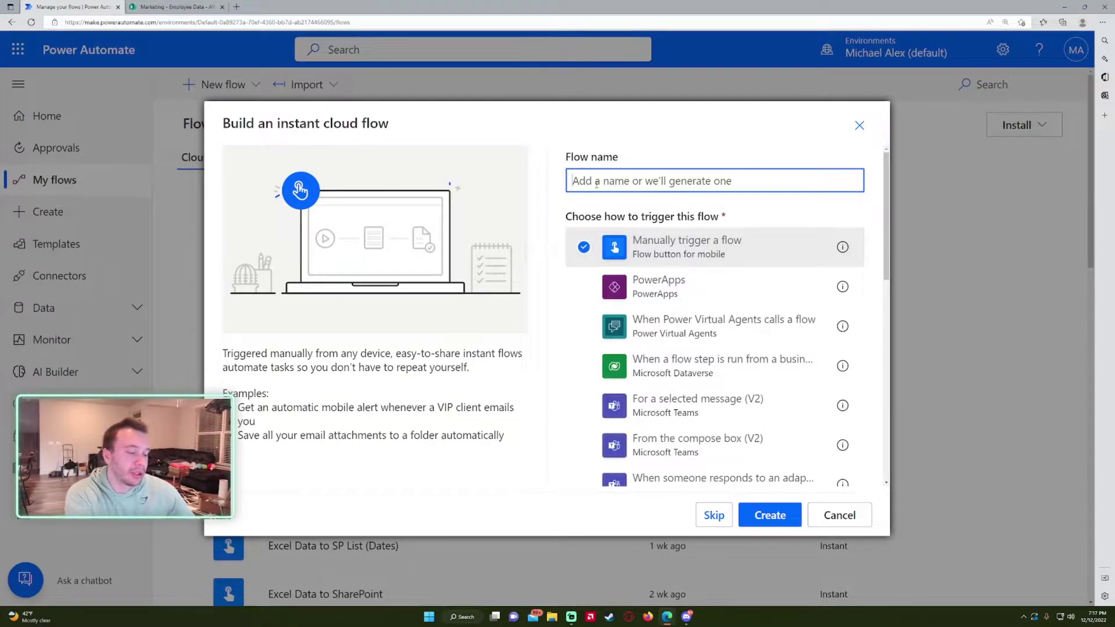
text(Odata Filt)
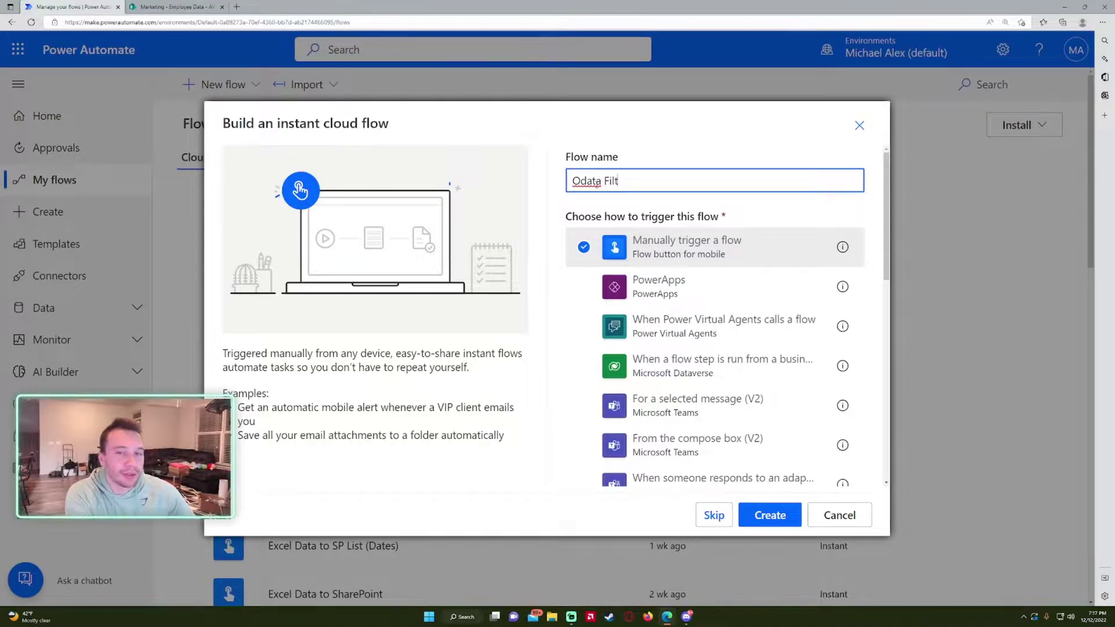
text(er Query)
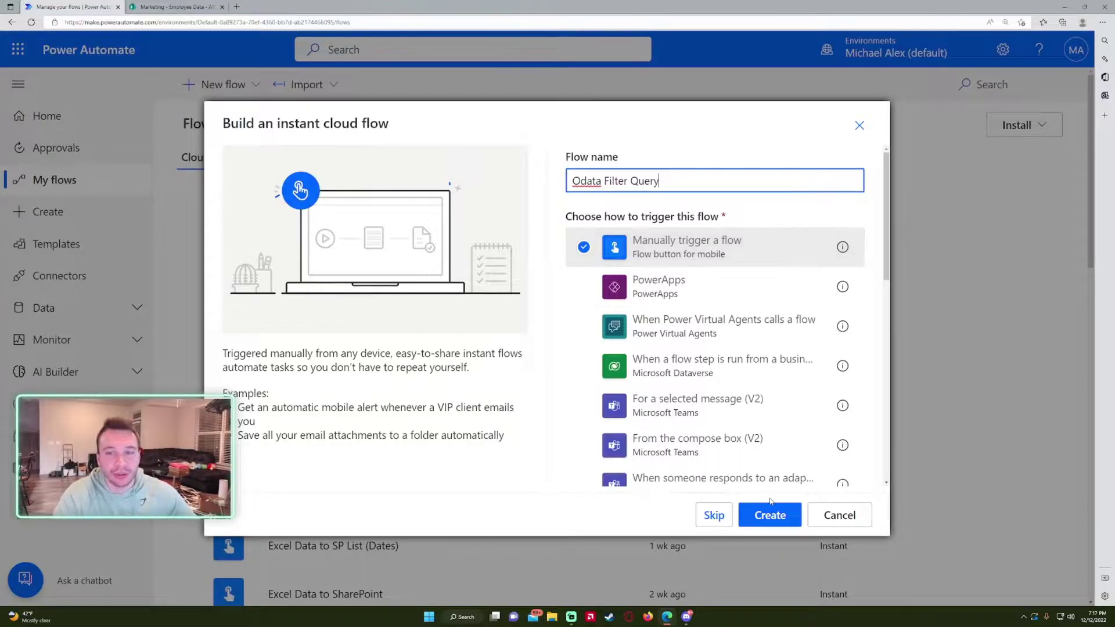
click(770, 515)
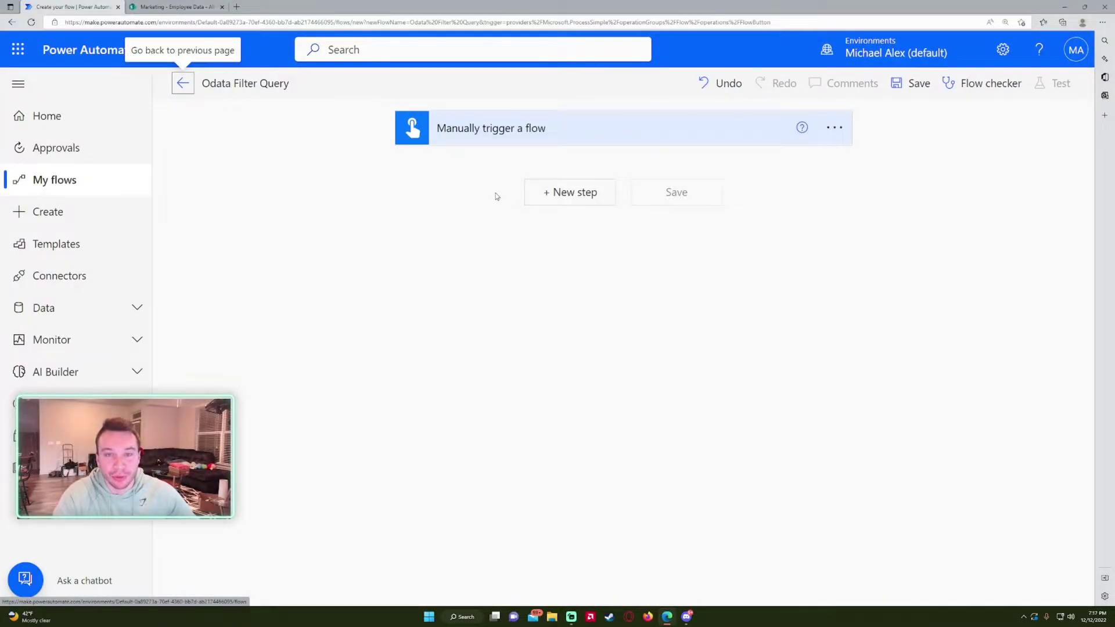
Add the SharePoint "Get items" action below the manual trigger.
click(569, 193)
text(g)
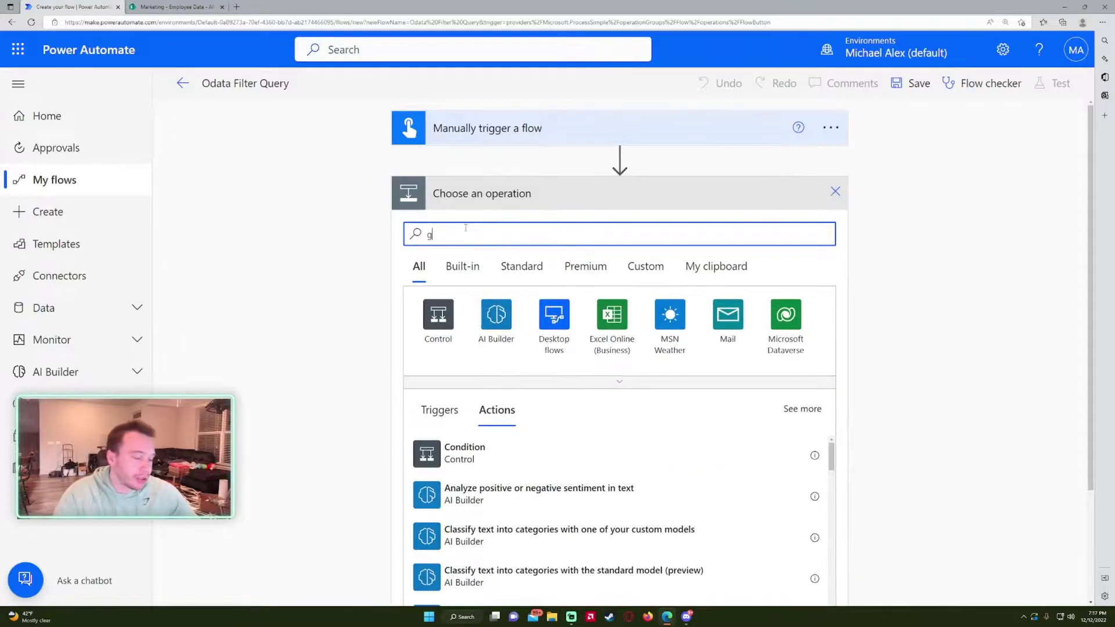
text(et items)
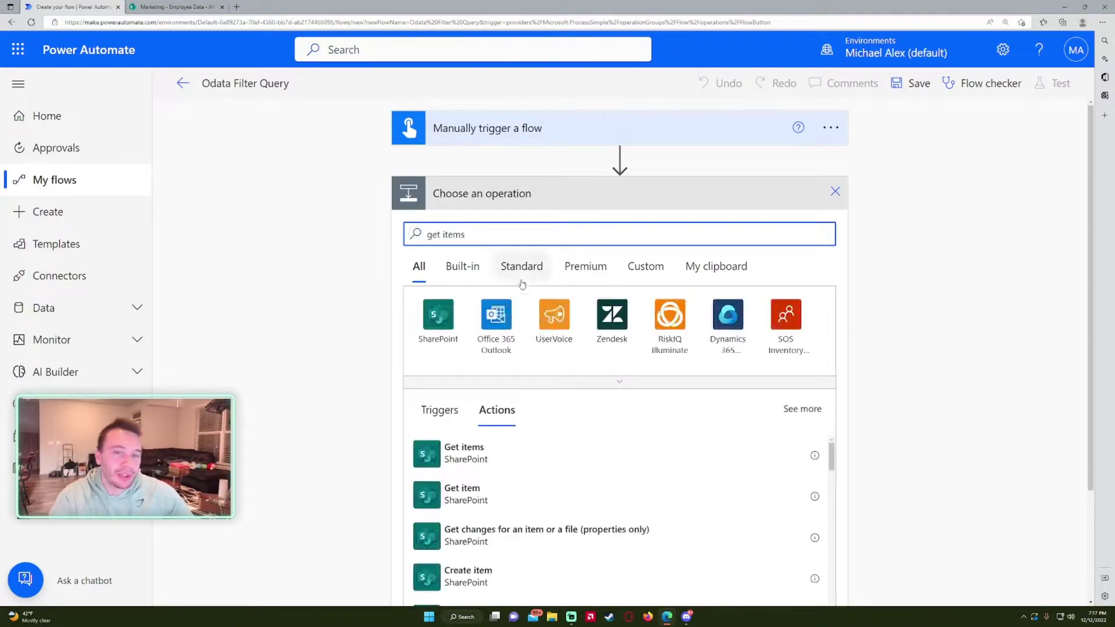
click(502, 456)
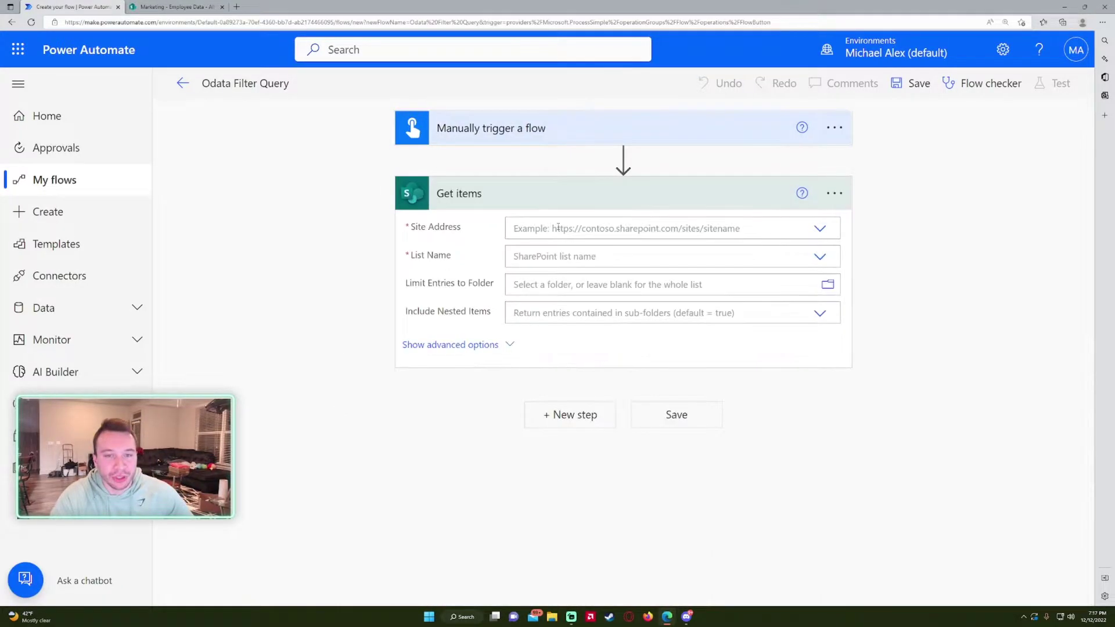
Point Get items to the Marketing site and the Employee Data list, and reveal its advanced options.
click(541, 232)
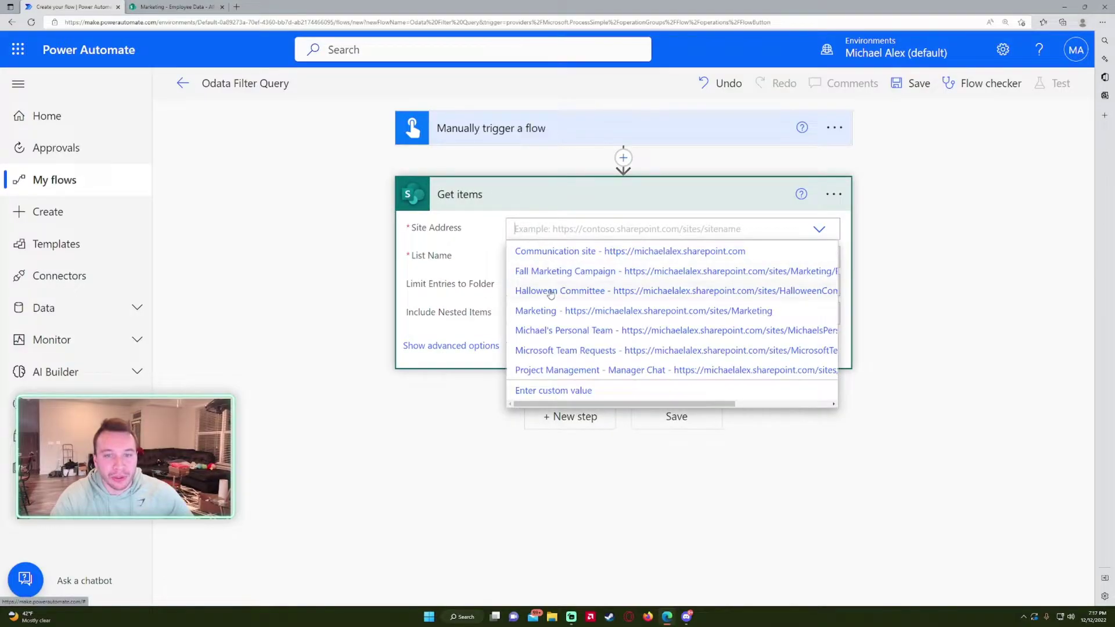
click(546, 313)
click(542, 260)
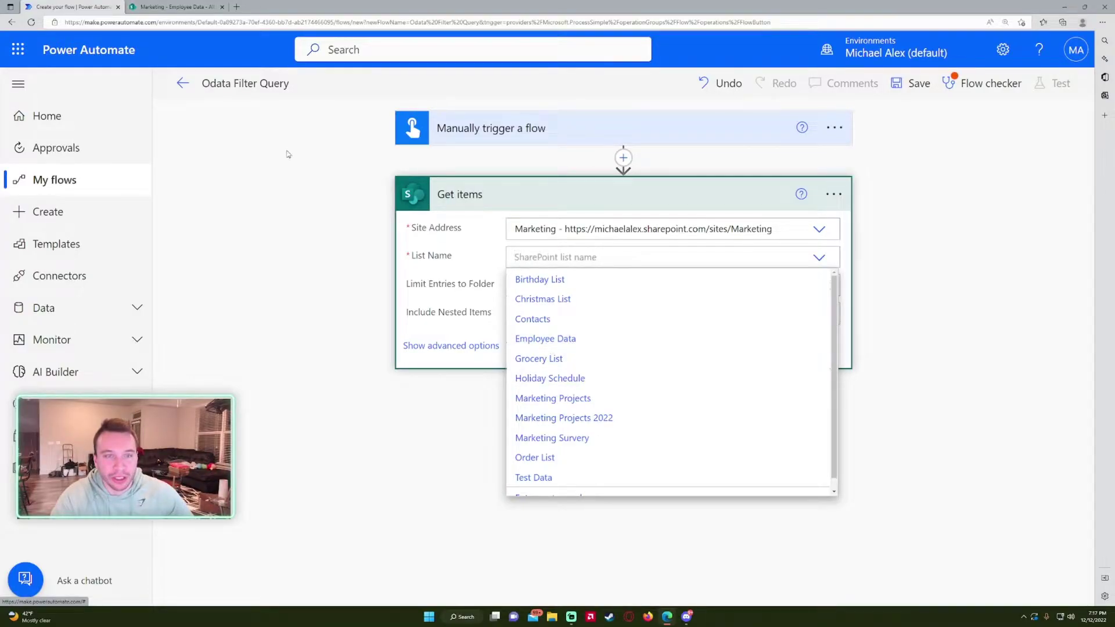
click(551, 342)
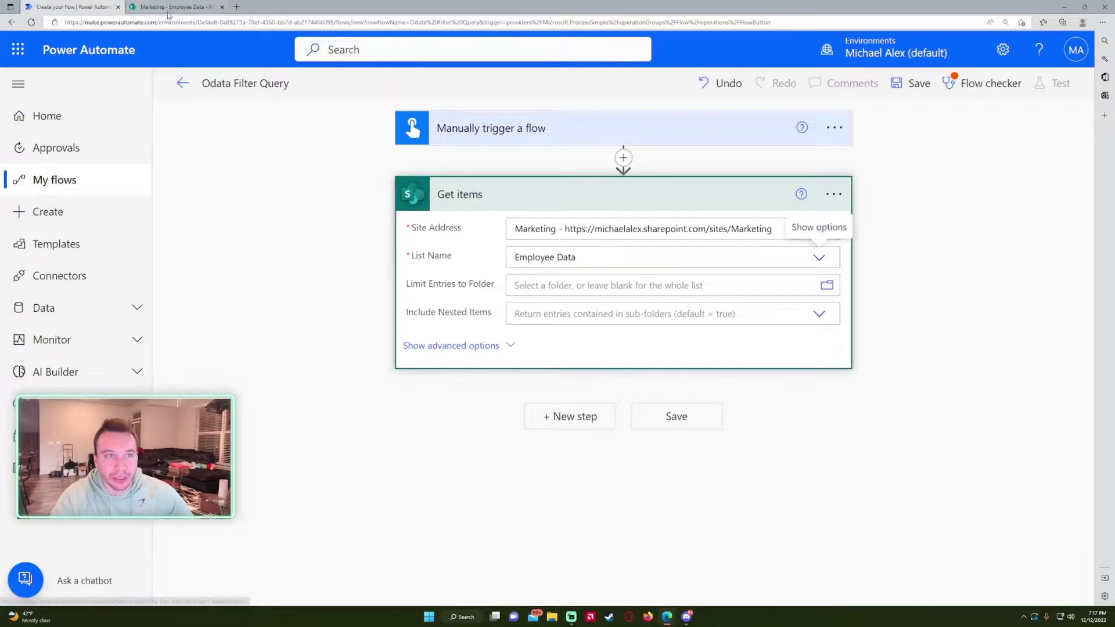
click(480, 345)
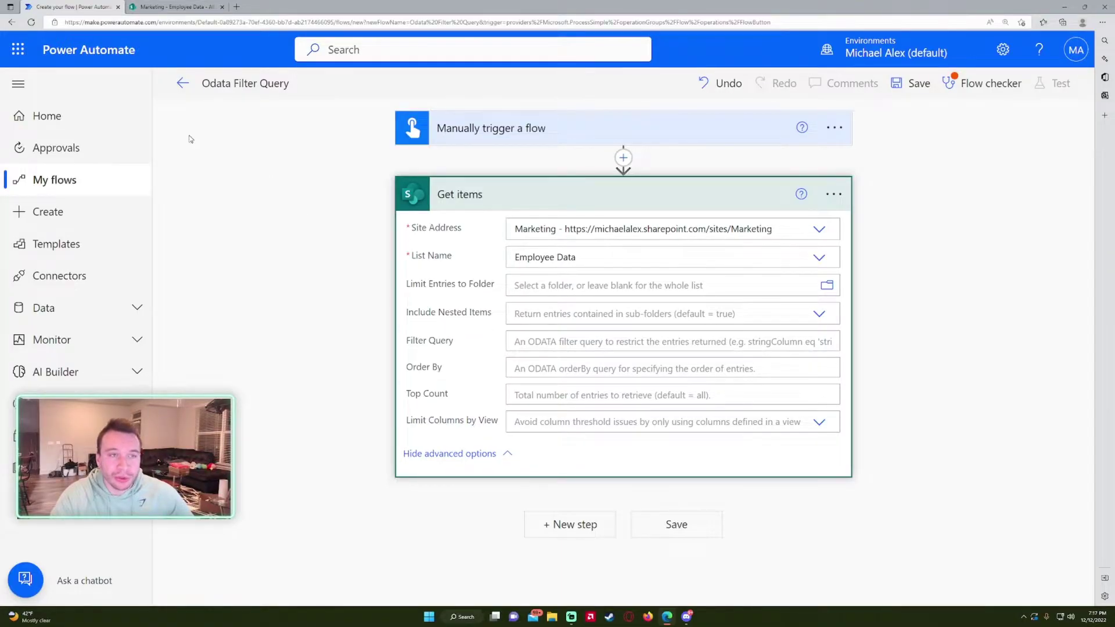
In the SharePoint Employee Data list, select the Data Analyst and Database Man rows, and return to the flow in Power Automate.
click(173, 6)
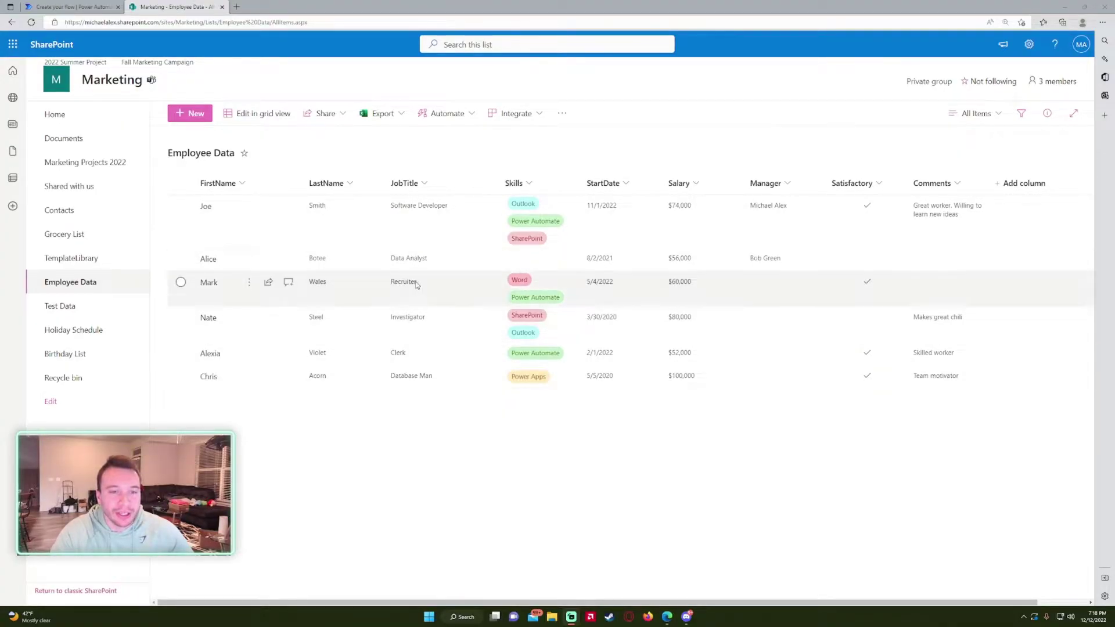
click(406, 259)
ctrl+click(400, 383)
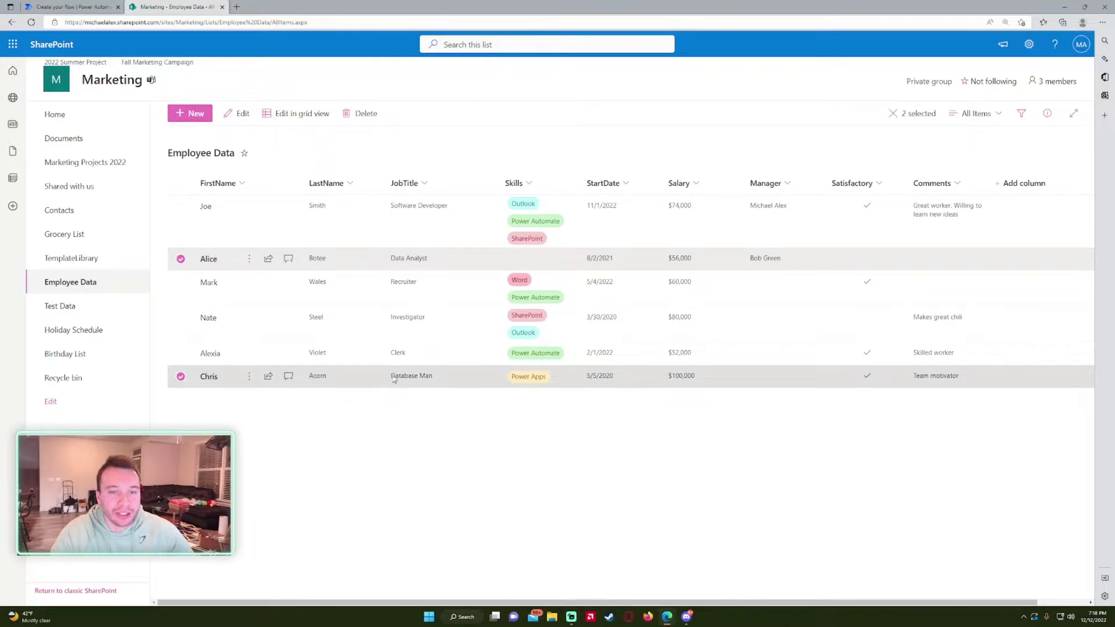
key(ctrl+Tab)
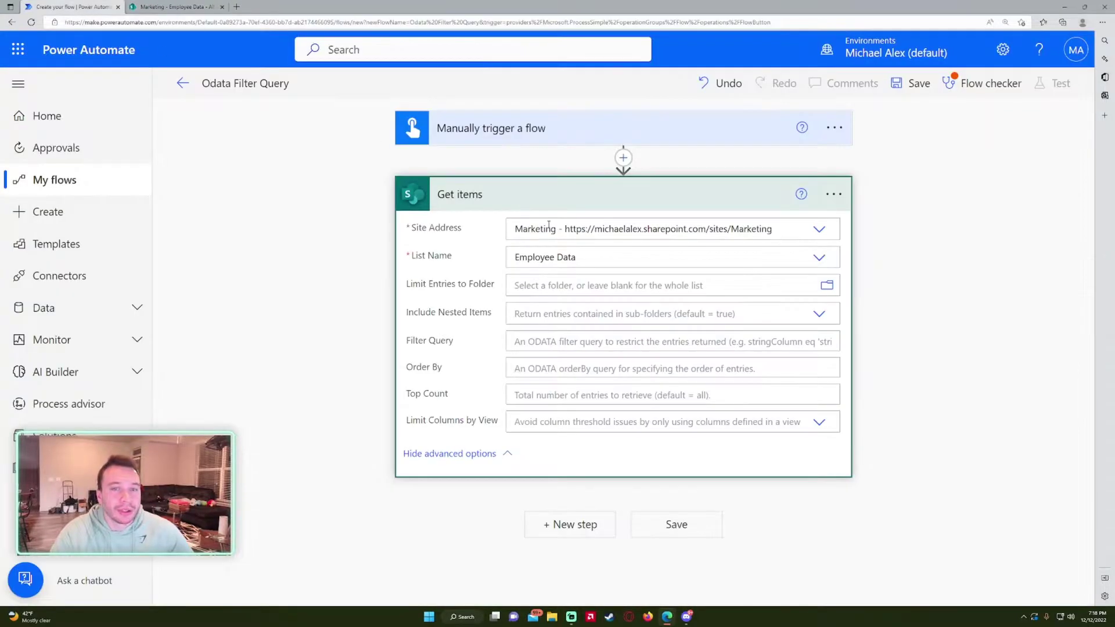
Set the Get items filter query to substringof('Data', JobTitle) and check the JobTitle column in the SharePoint list.
click(533, 342)
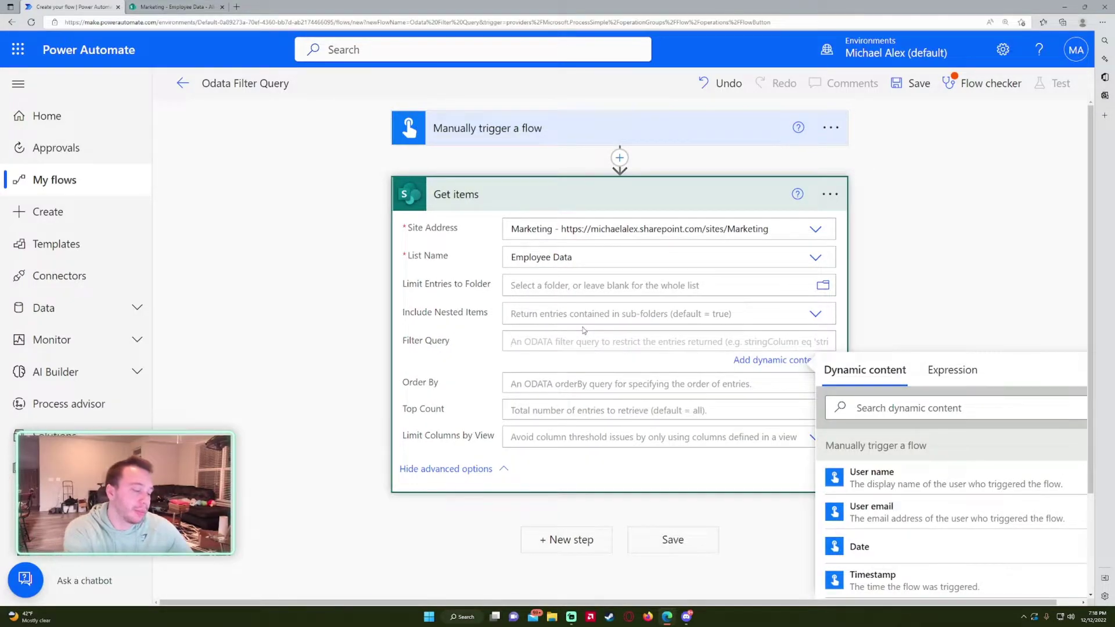
text(substrin)
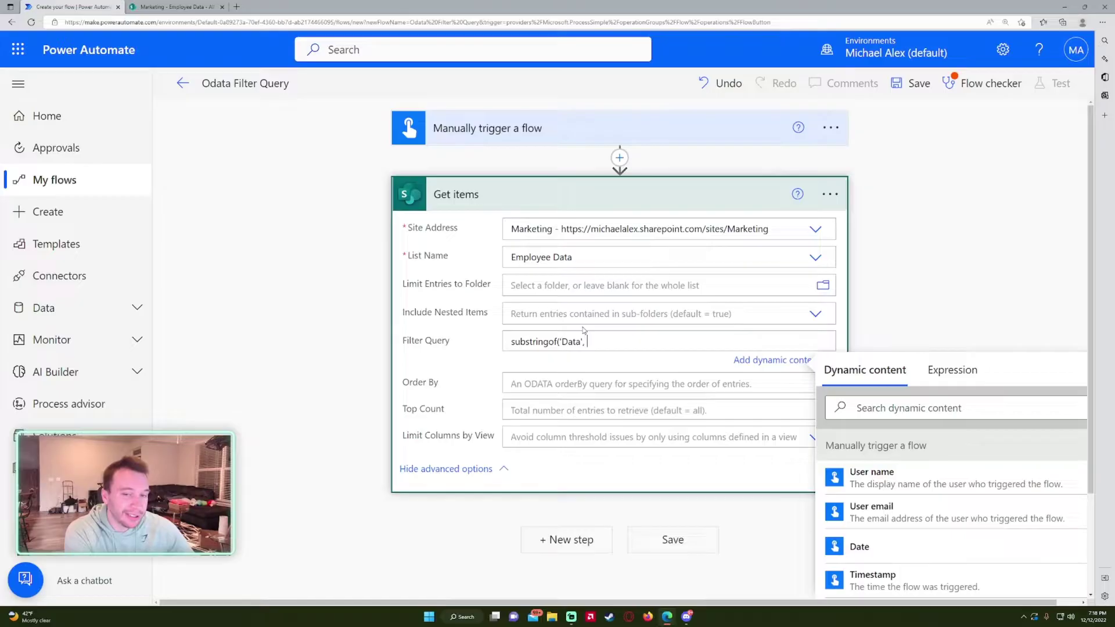
text(gof('Data', )
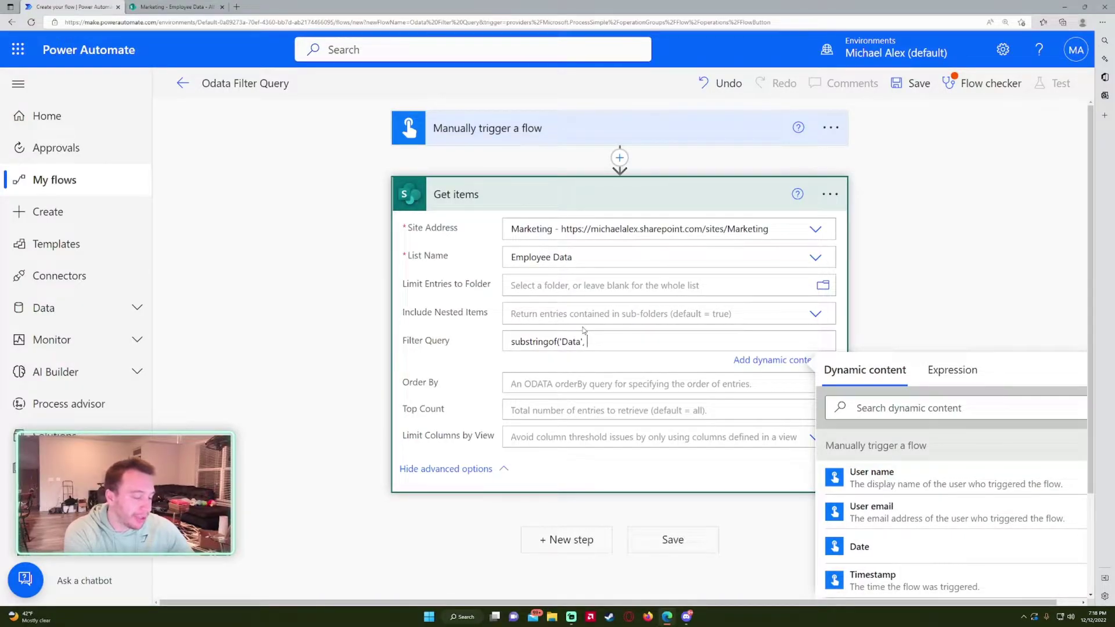
text(JobTitle)
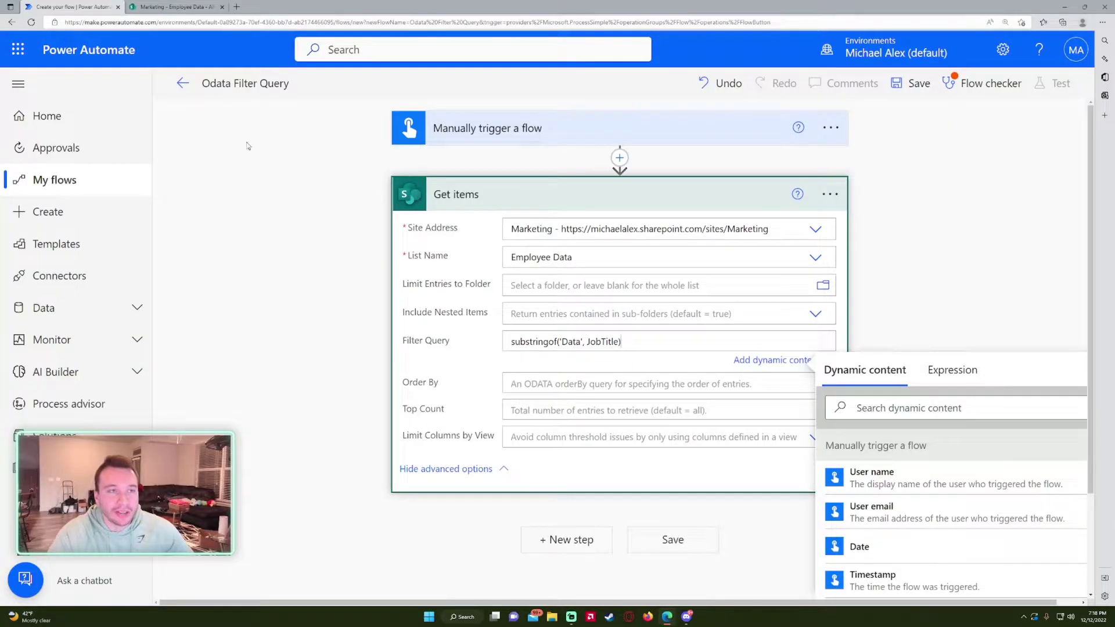
click(168, 7)
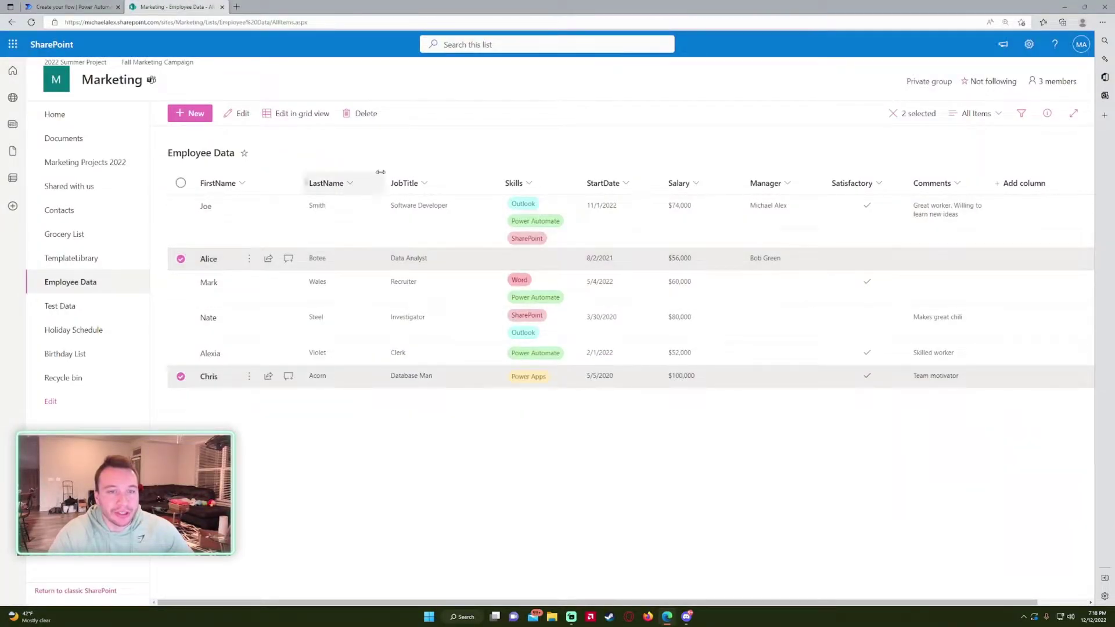
click(110, 7)
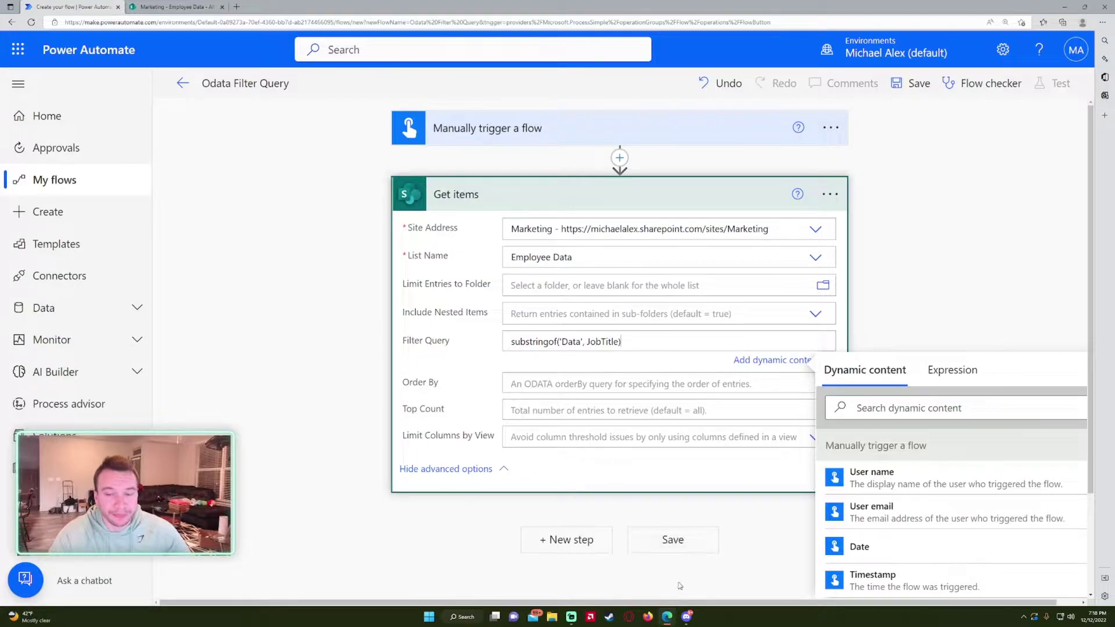
Add a Data Operation Compose action after Get items.
click(567, 539)
key(ctrl+minus)
text(compose)
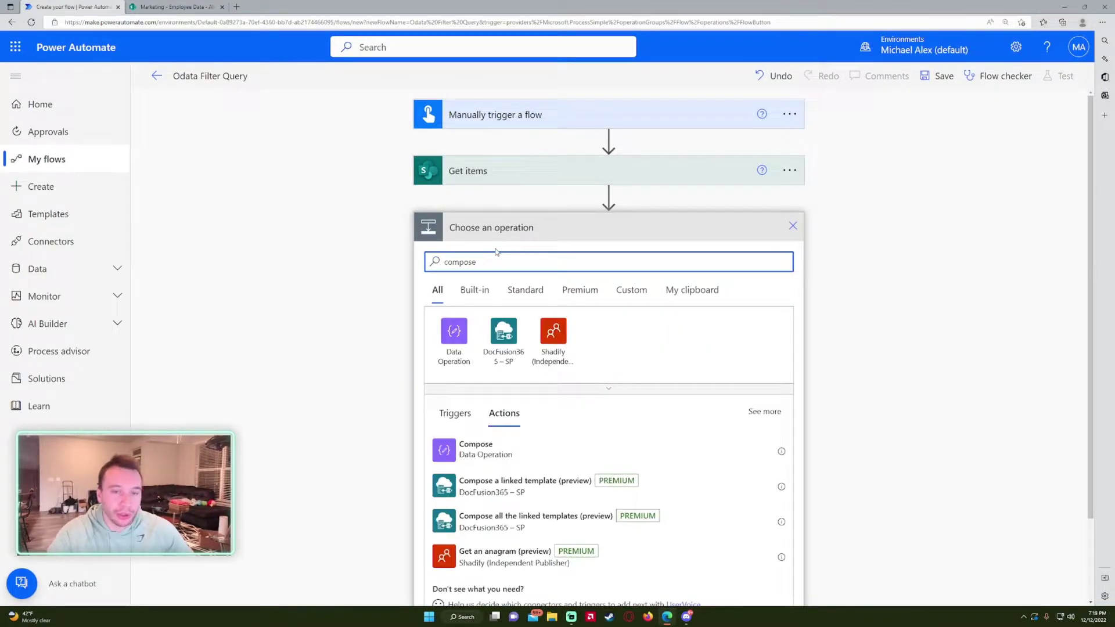
click(535, 456)
Fill the Compose inputs with the Title and LastName dynamic values from Get items, removing the stray letter before Title.
scroll(912, 473, down, 3)
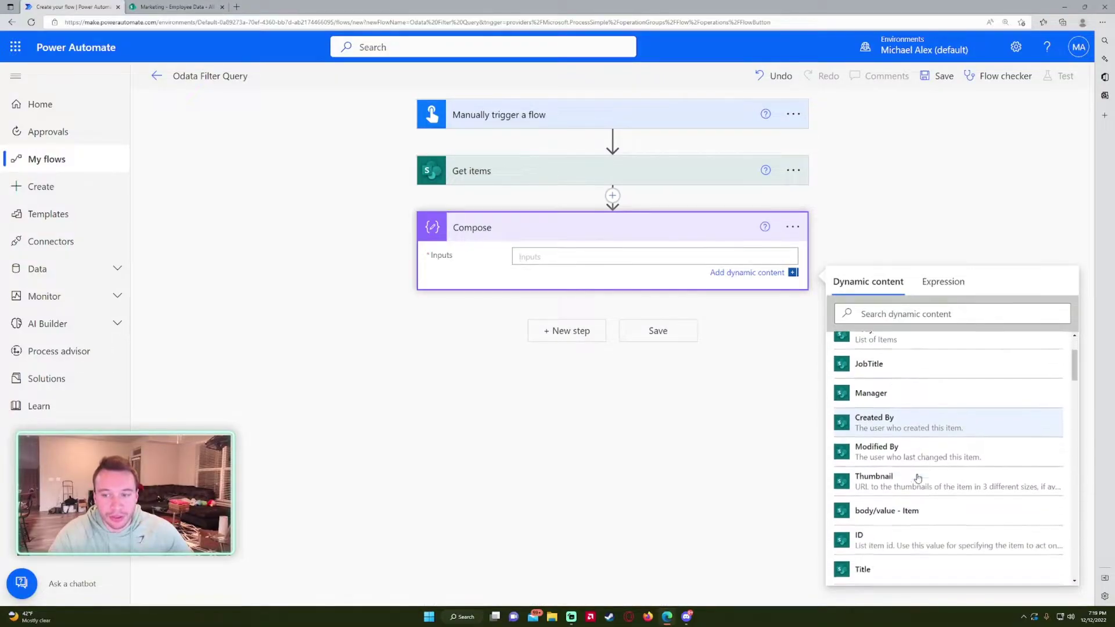
click(893, 312)
text(t Title)
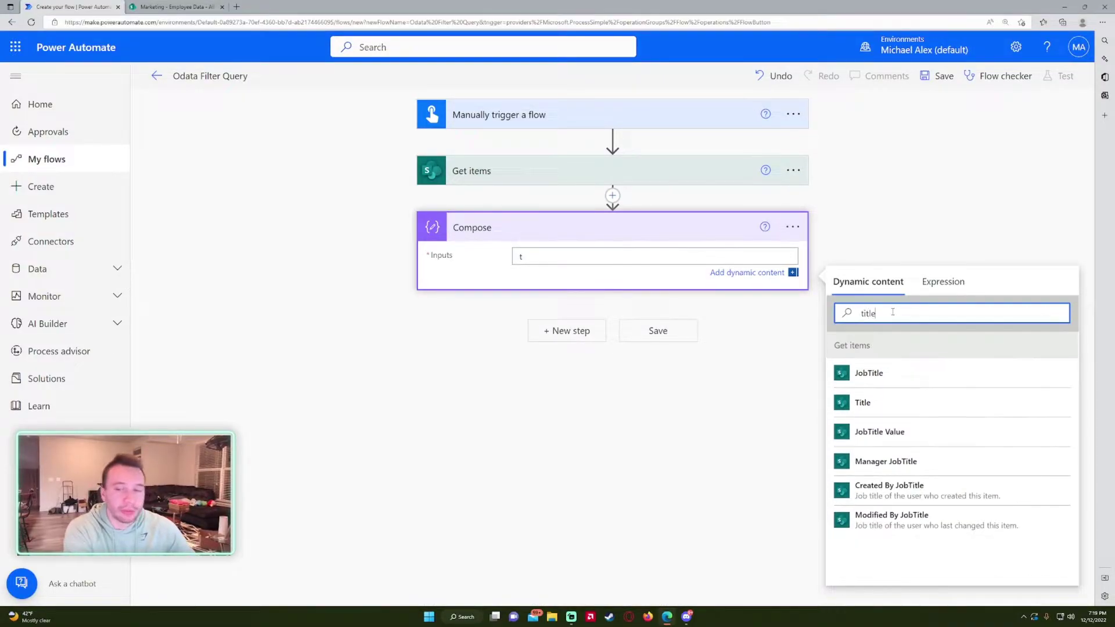
click(860, 400)
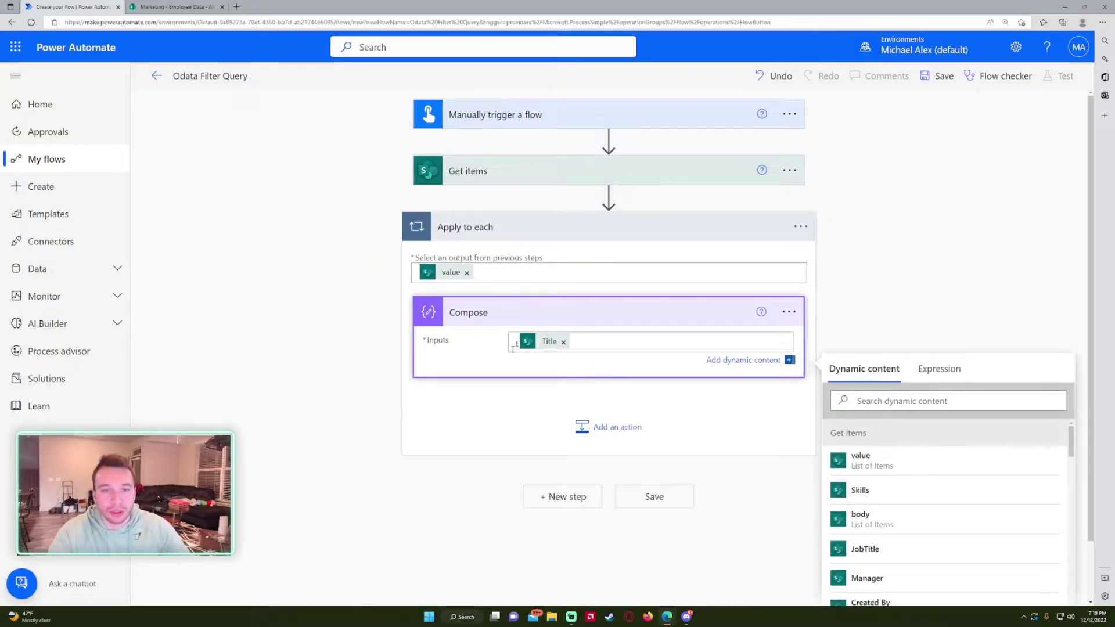
click(520, 345)
key(BackSpace)
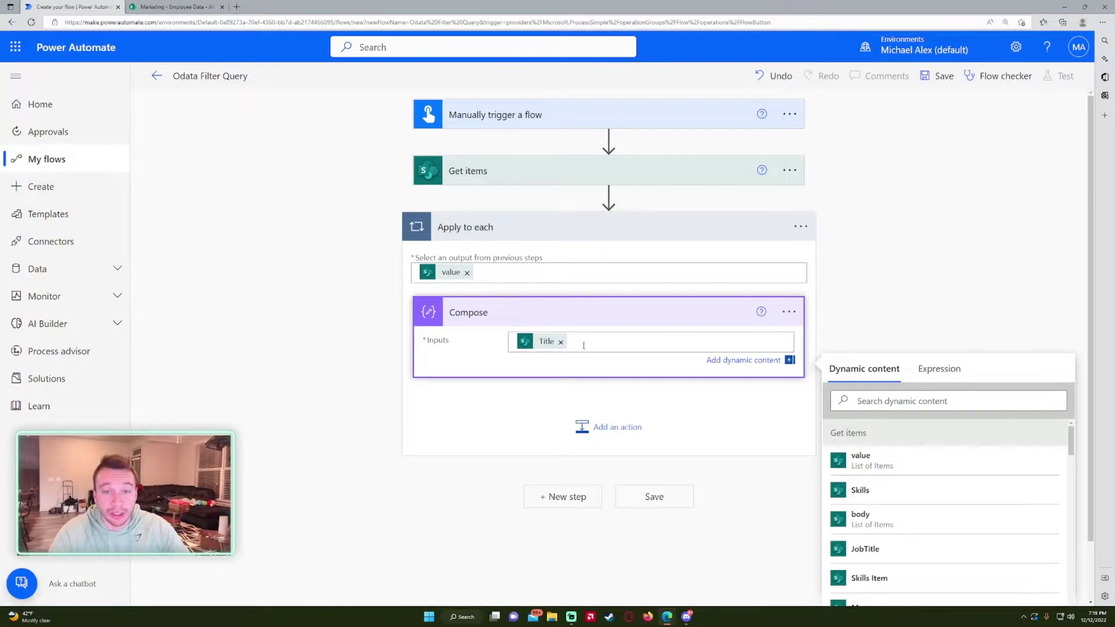
click(563, 344)
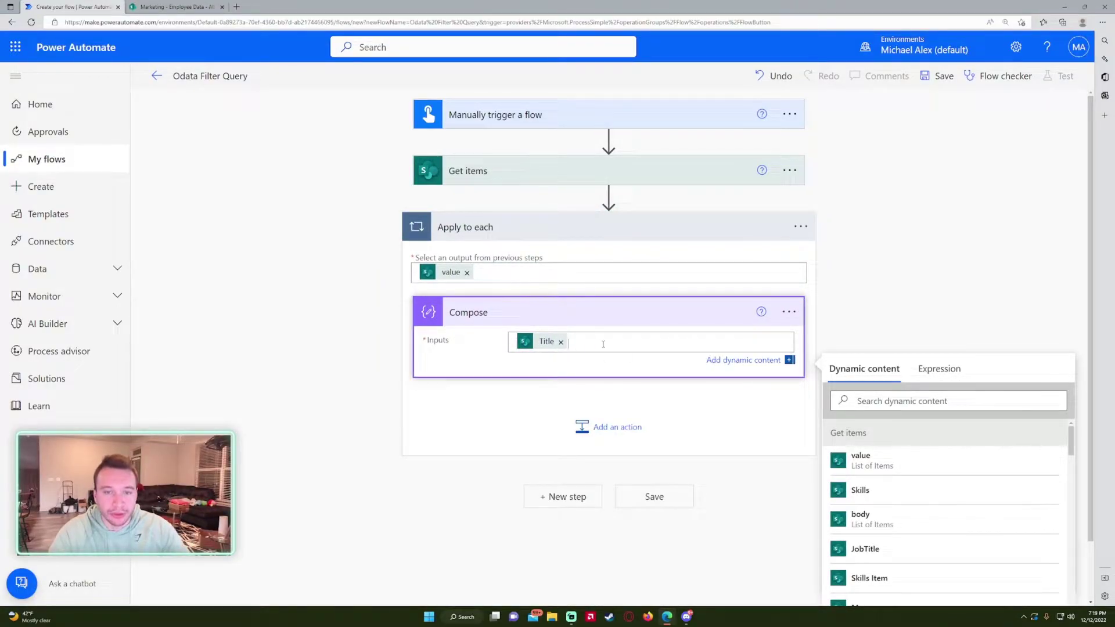
scroll(913, 494, down, 2)
scroll(912, 494, down, 3)
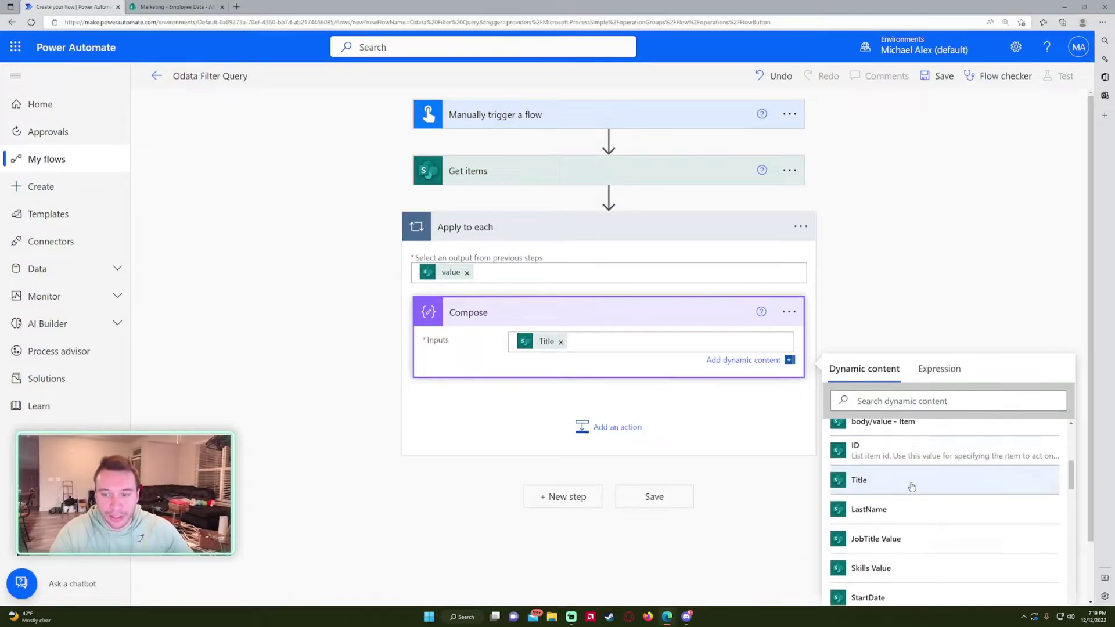
click(909, 509)
Save the flow and run it as a manual test.
click(657, 498)
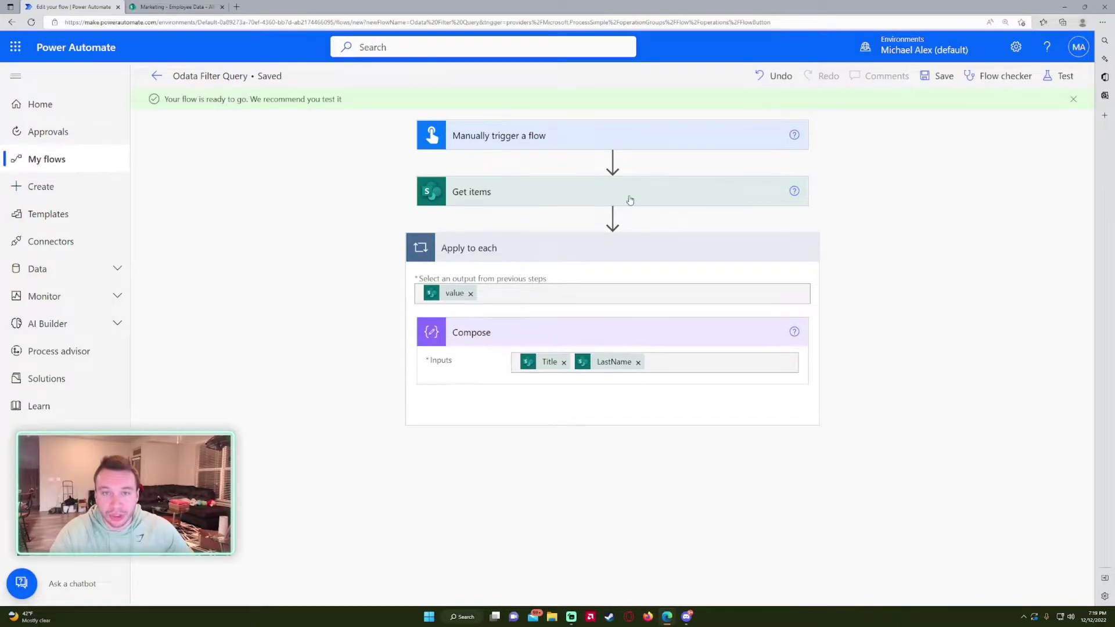
click(1066, 77)
click(936, 125)
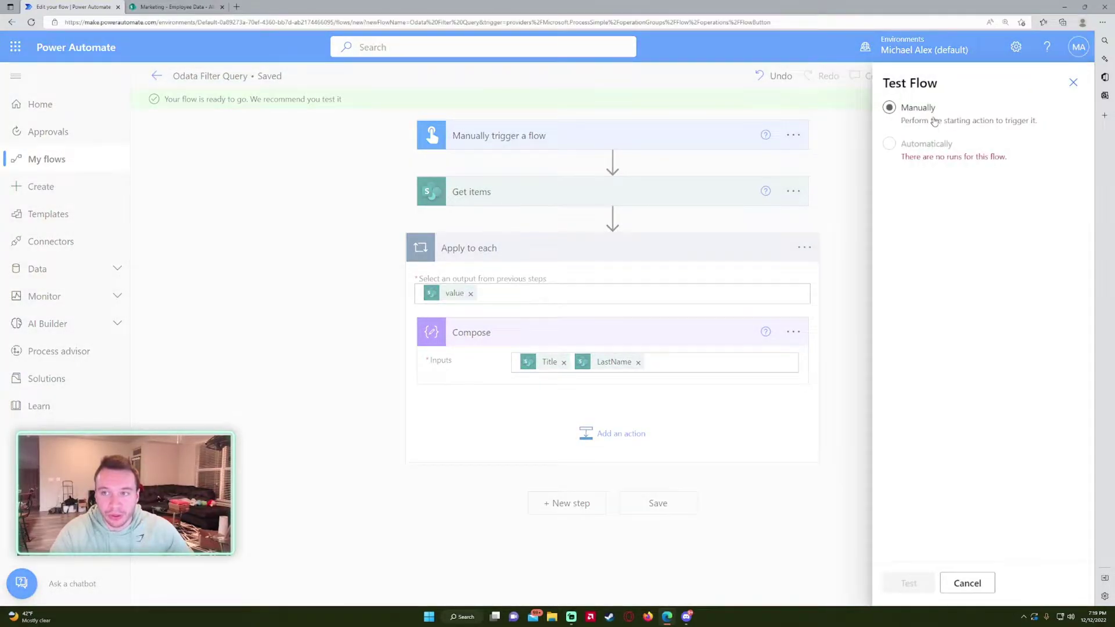
click(904, 576)
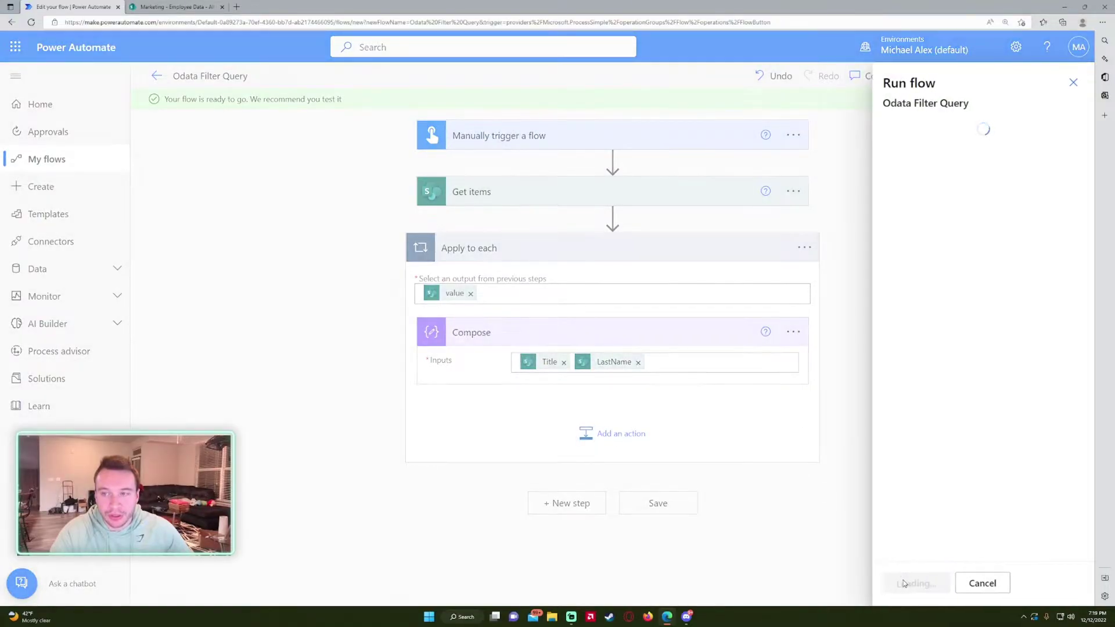
click(904, 584)
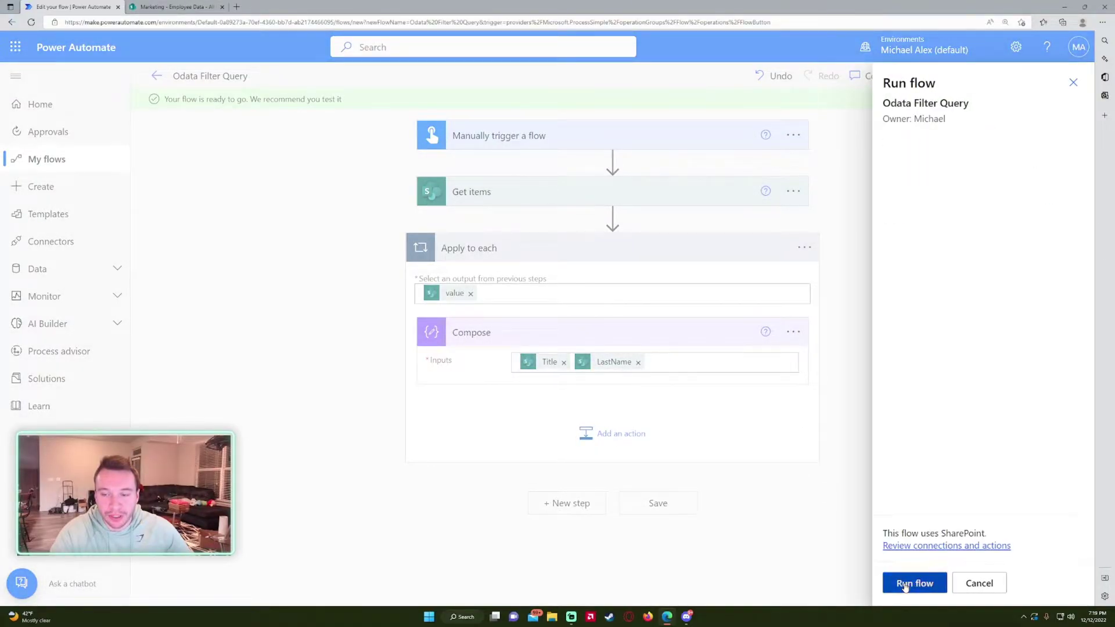
Run the flow and review the Compose output of each Apply to each iteration against the Employee Data list.
click(904, 584)
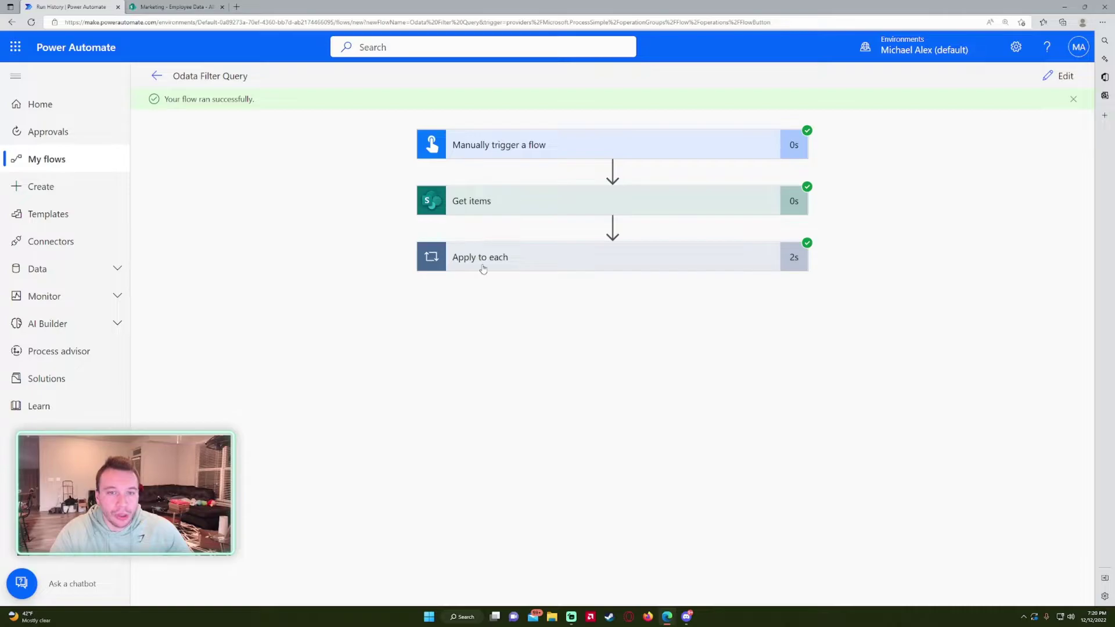
click(482, 268)
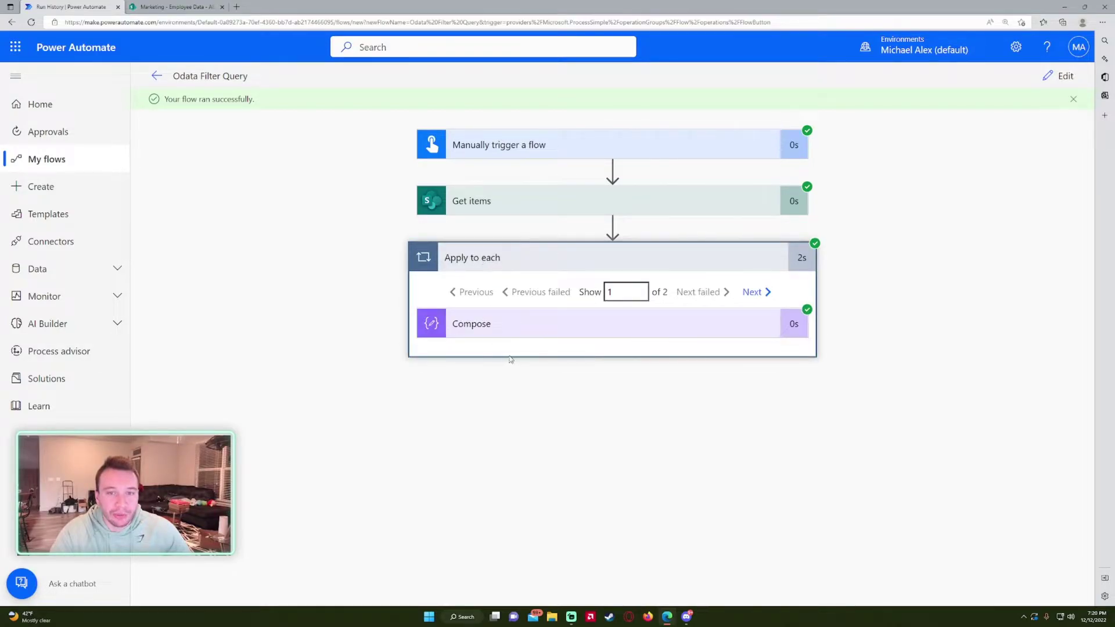
click(540, 326)
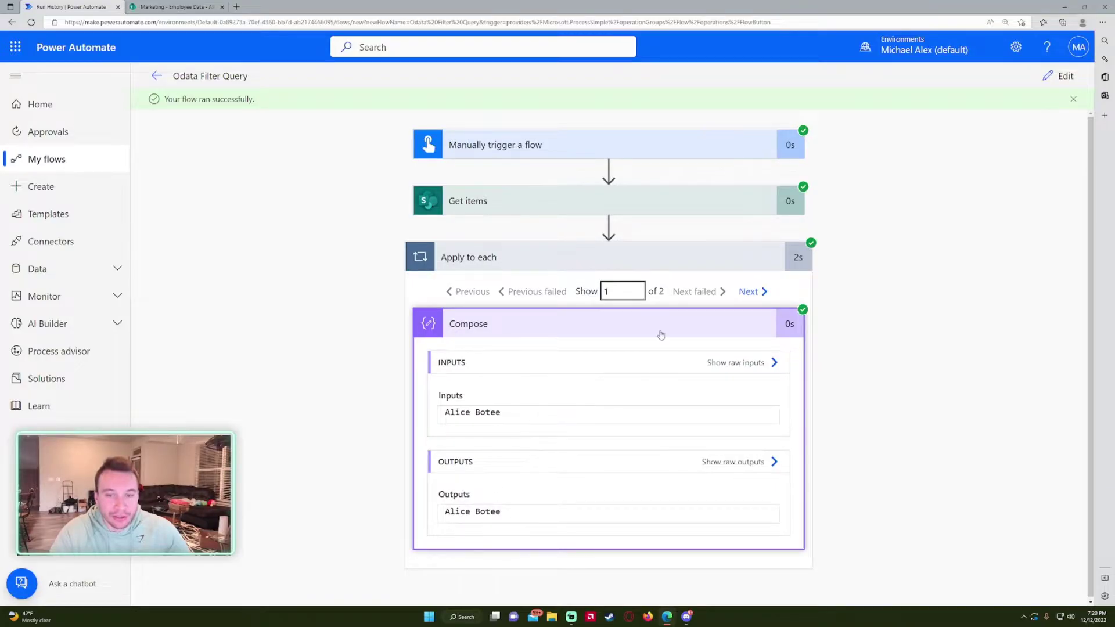
click(748, 291)
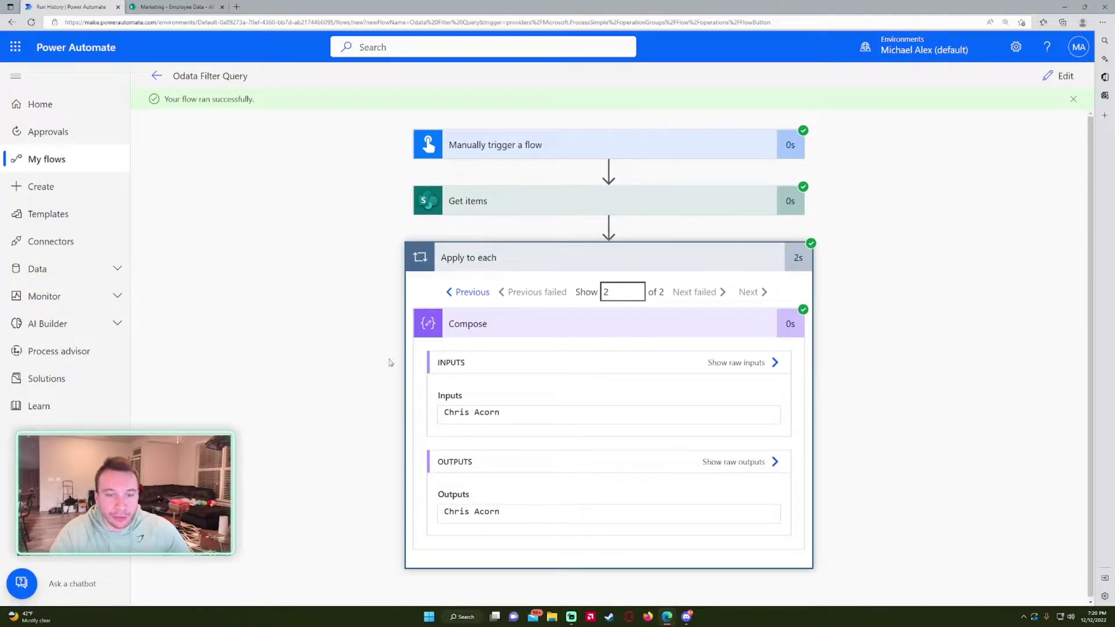
click(177, 9)
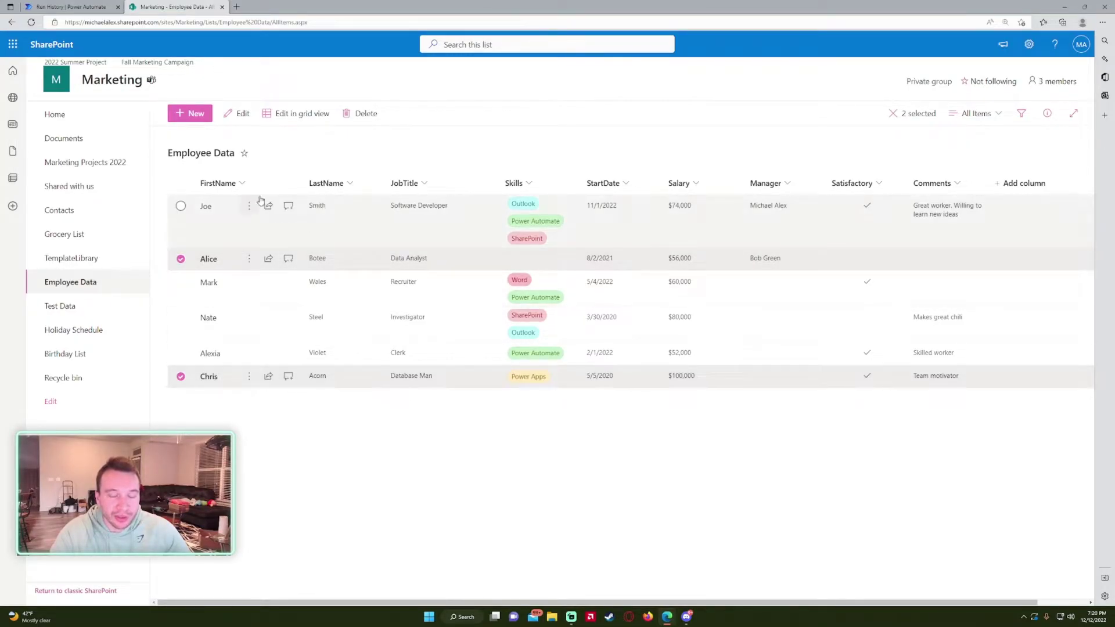
click(68, 7)
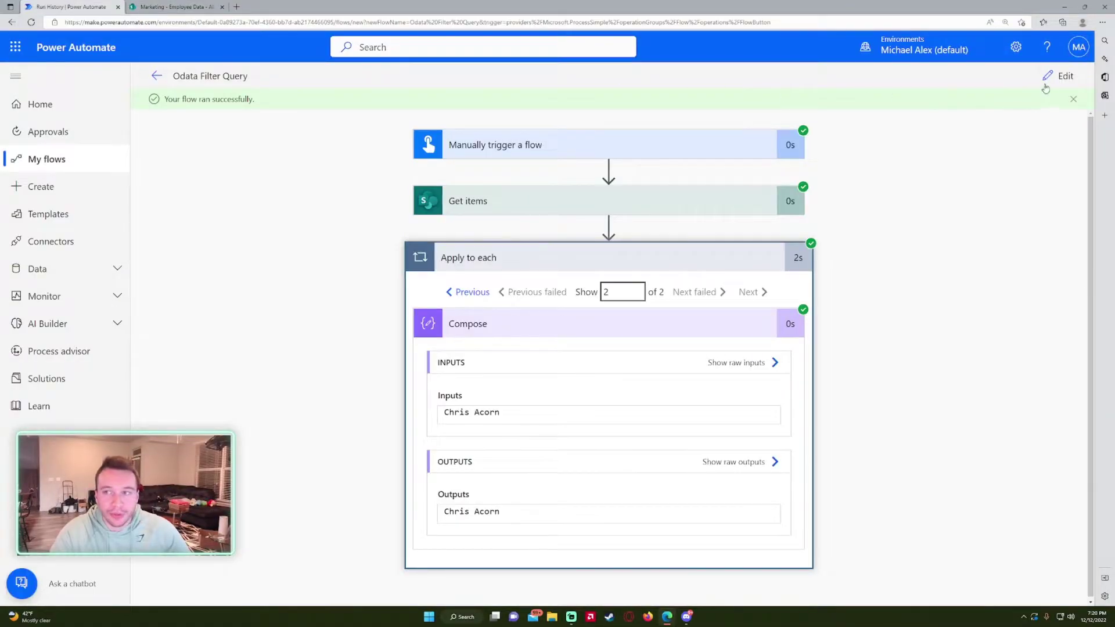
Reopen the flow for editing and set the Get items filter query to Title eq plus the Investigator's first name in single quotes.
click(1052, 76)
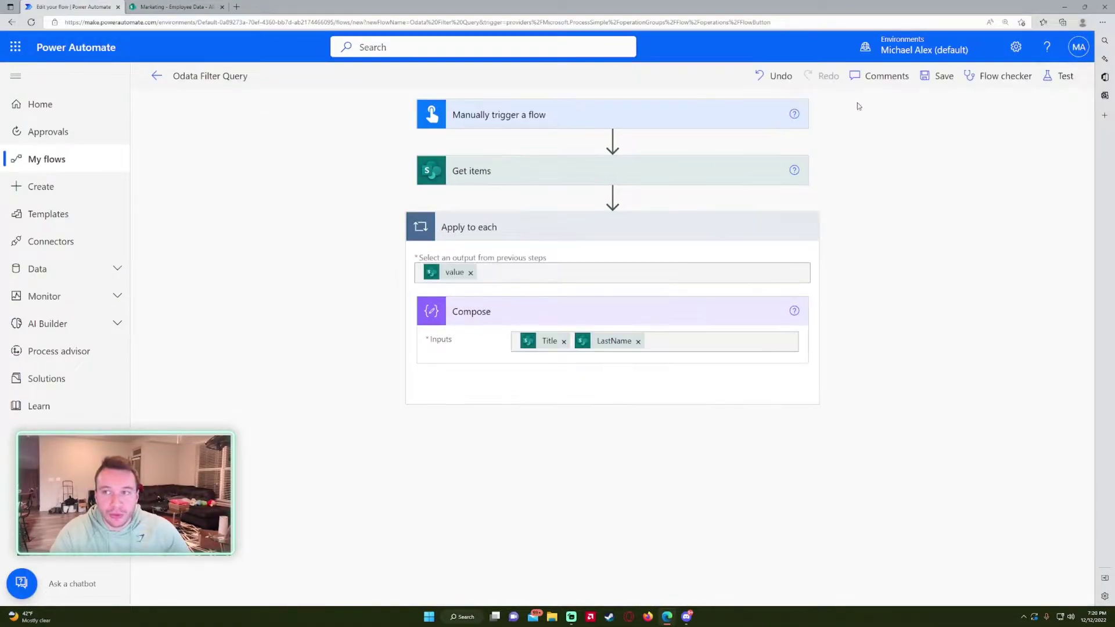
click(493, 176)
drag(616, 297, 493, 301)
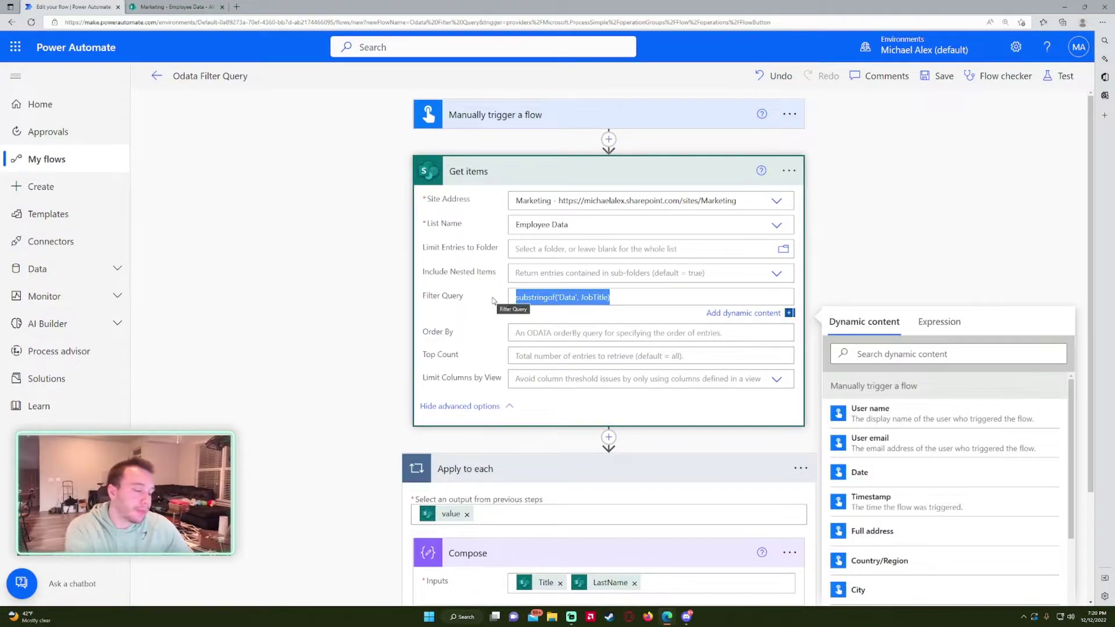
text(Title eq)
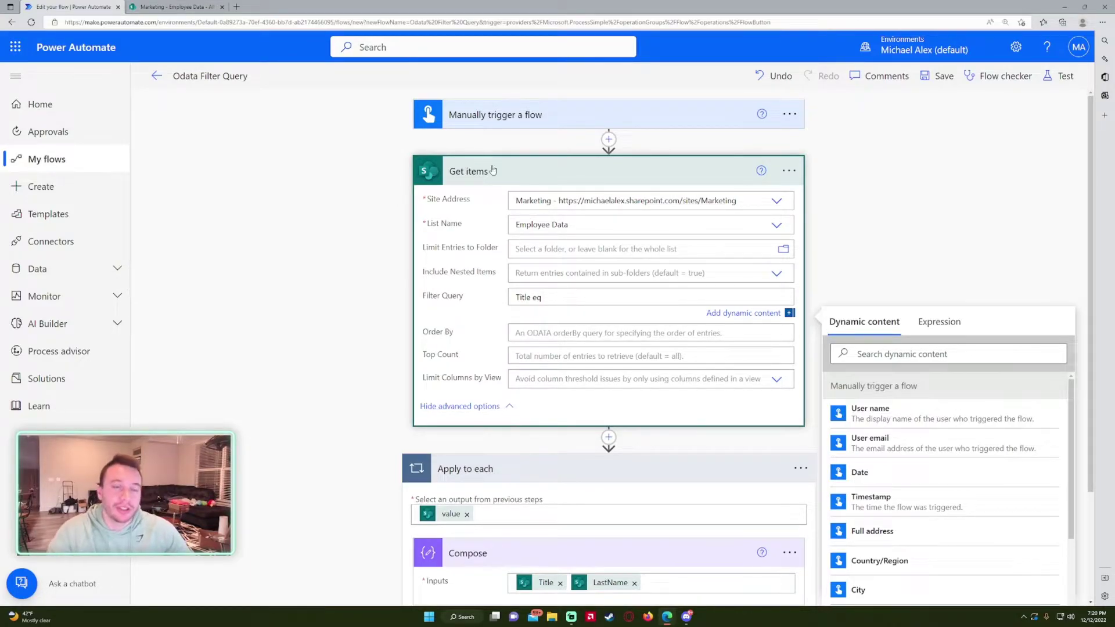
click(175, 6)
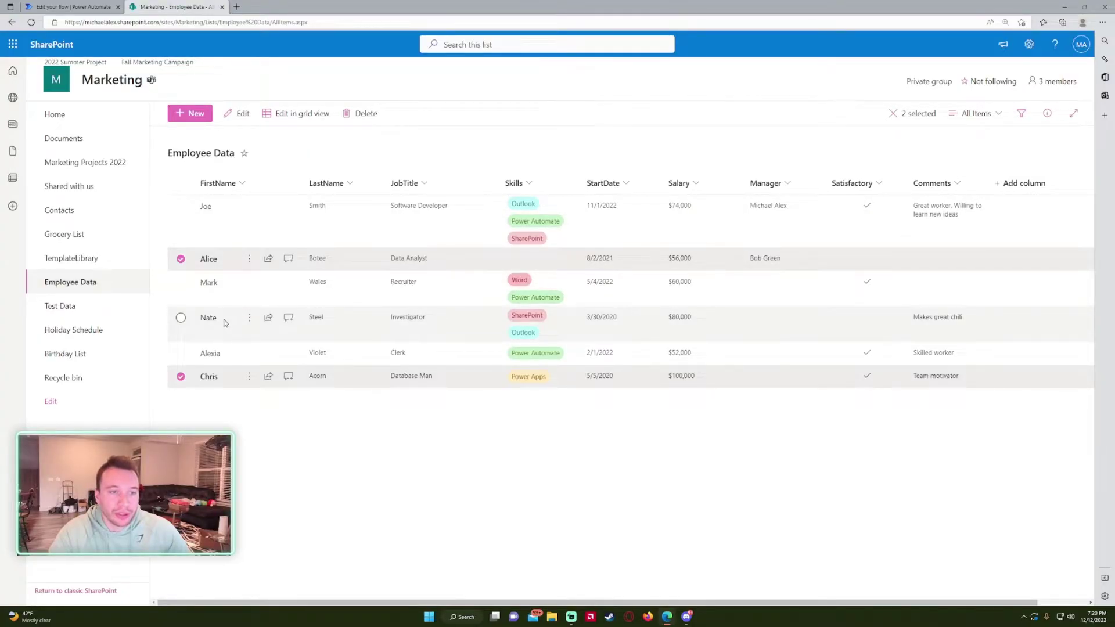
click(95, 7)
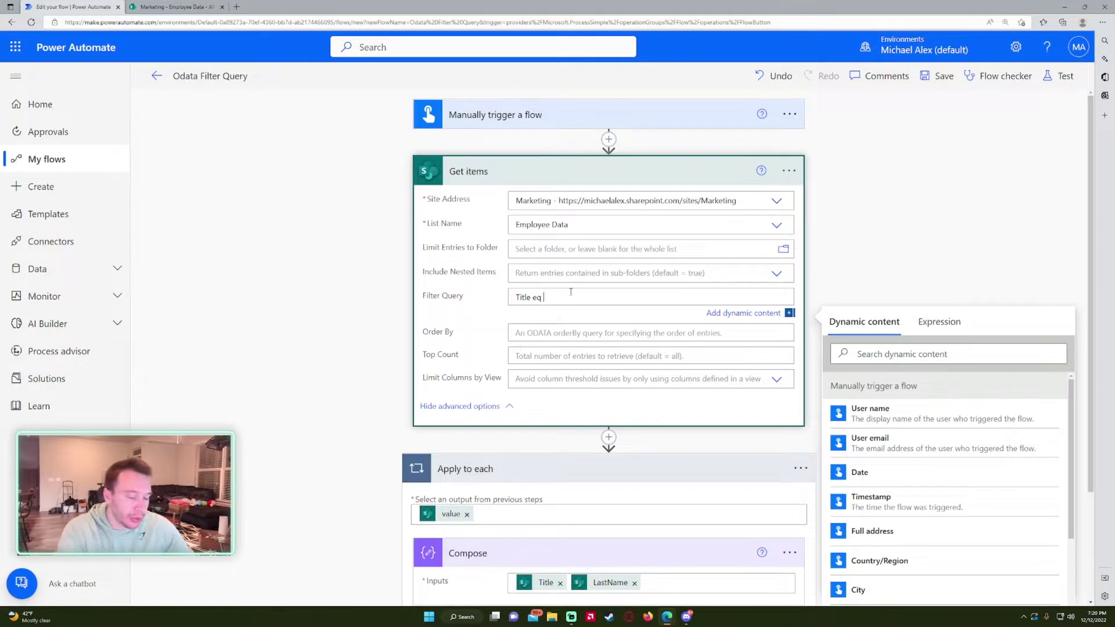
text('Nate)
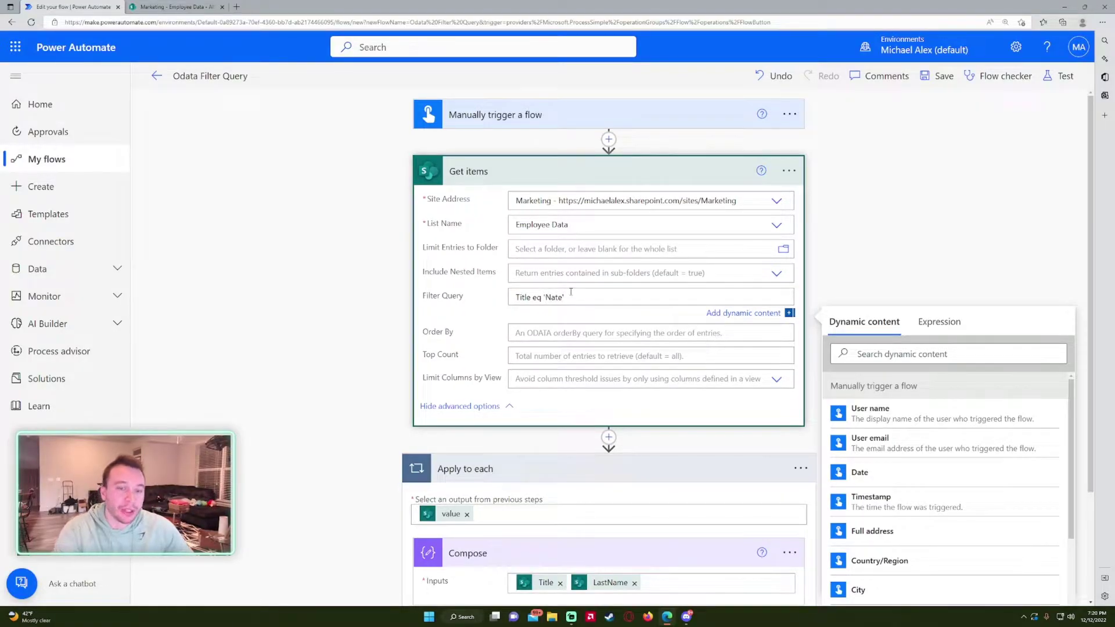
Save the flow, test it and inspect the Compose output of the run.
click(932, 84)
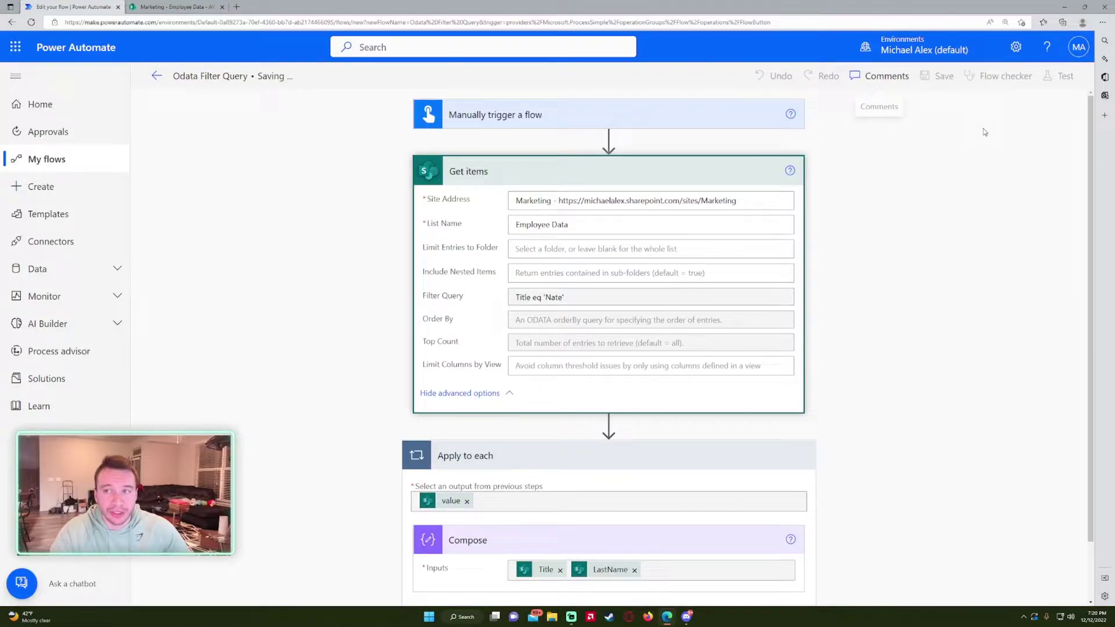
click(1068, 79)
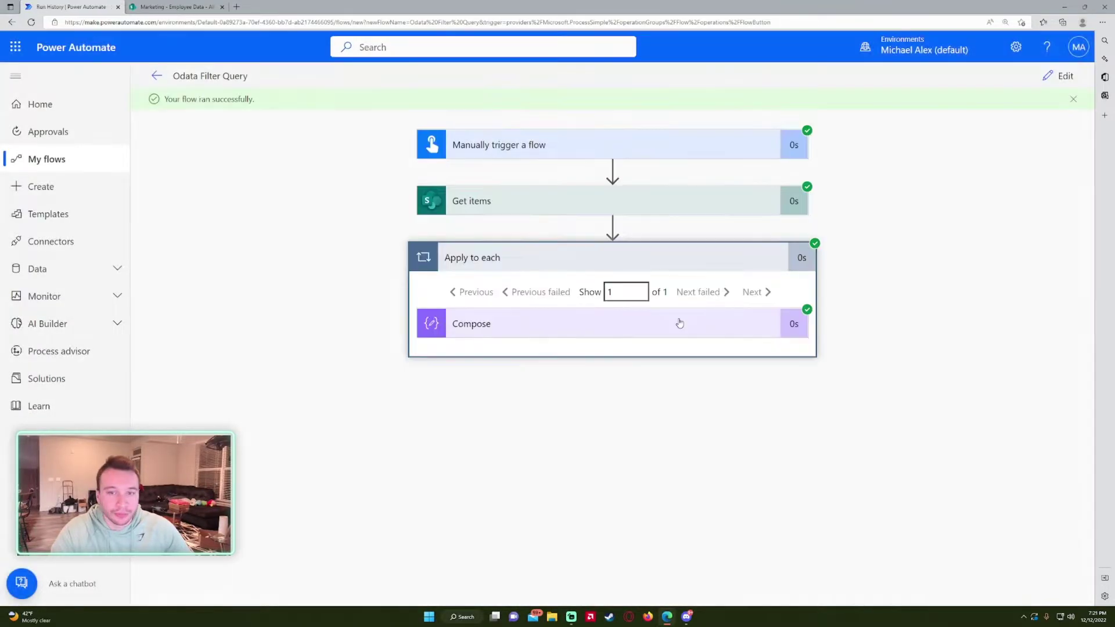
click(680, 323)
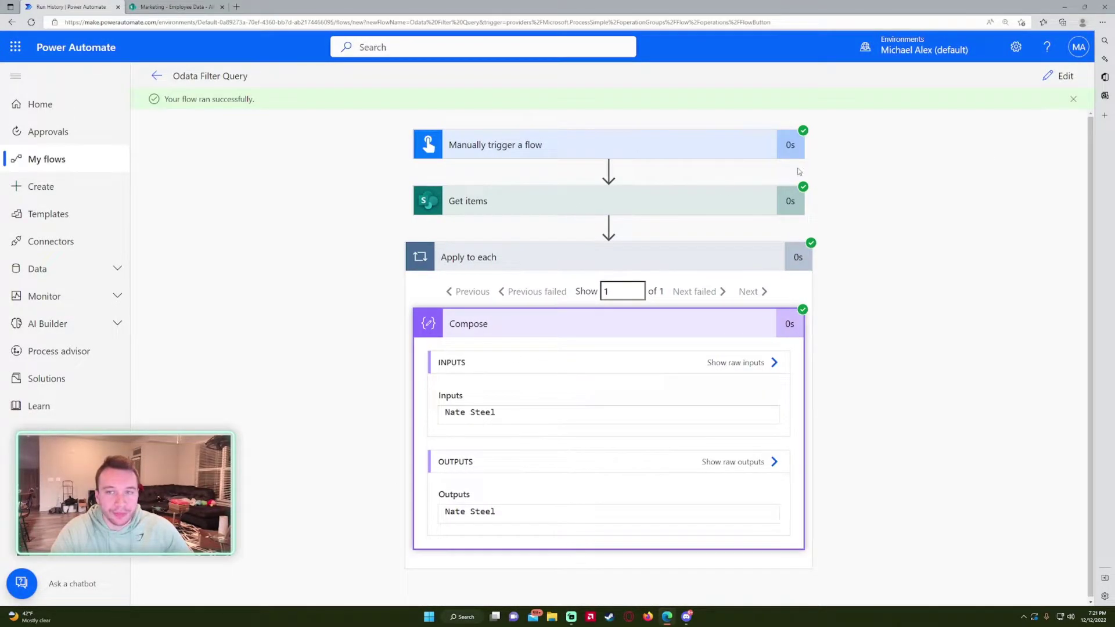
Reopen the flow for editing with Get items expanded and compare its filter with the rows of the Employee Data list.
click(572, 208)
click(1058, 76)
click(185, 5)
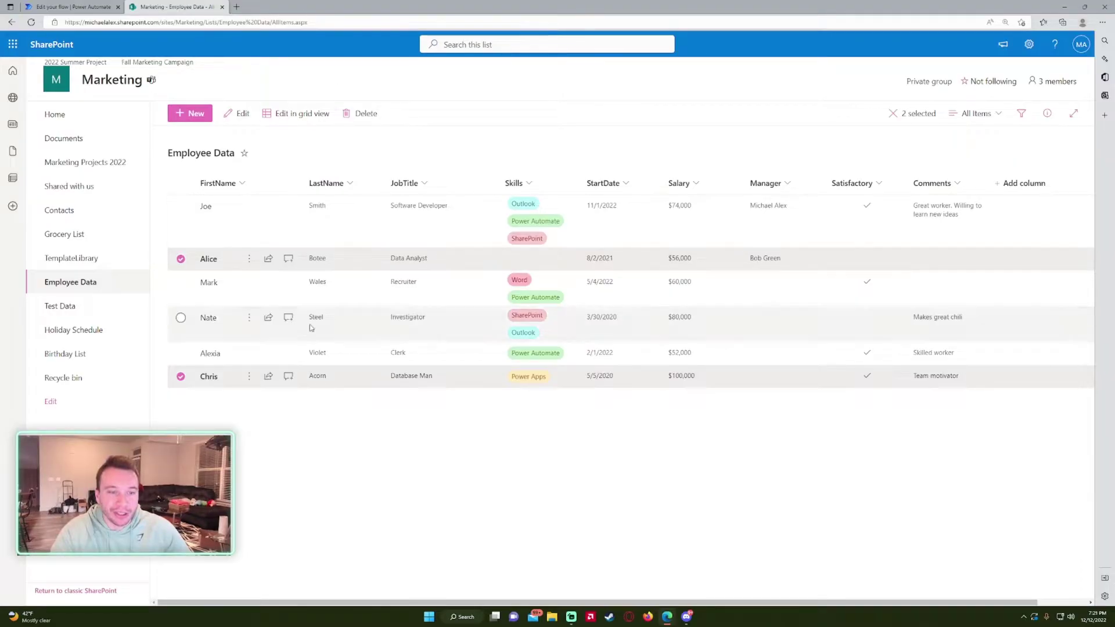
click(420, 377)
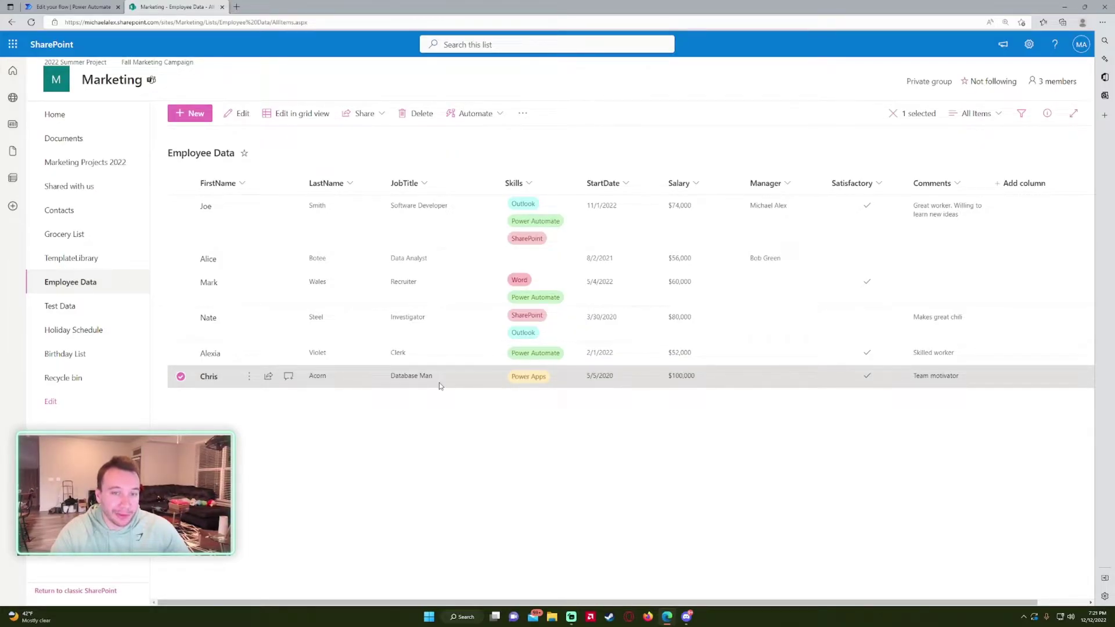
click(73, 7)
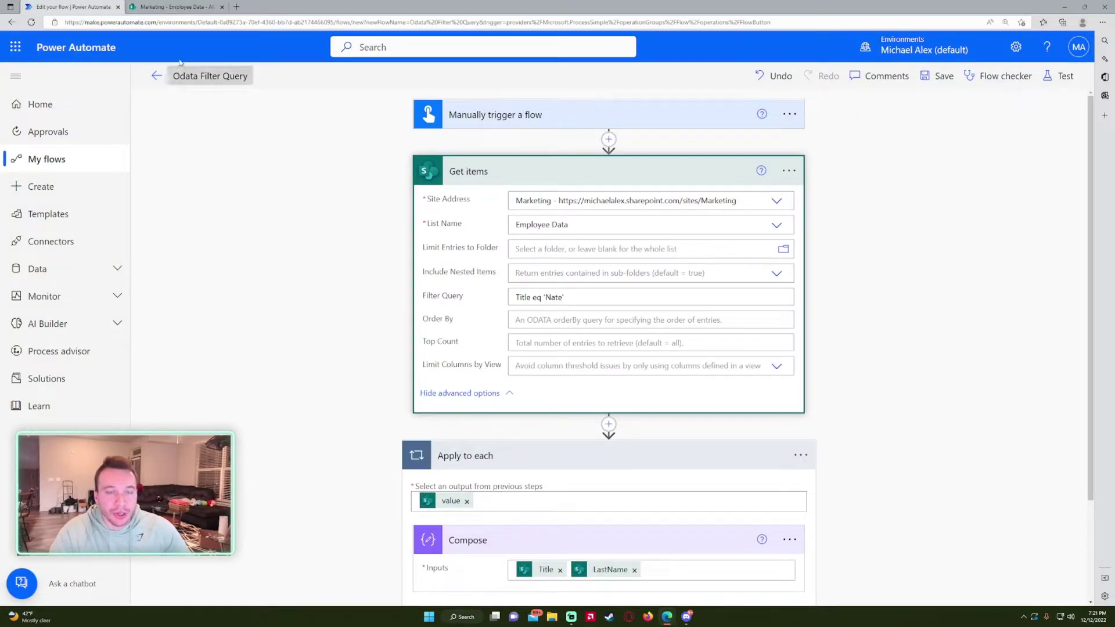
Select every row in the Employee Data list that has Satisfactory checked to identify the expected matches.
click(172, 6)
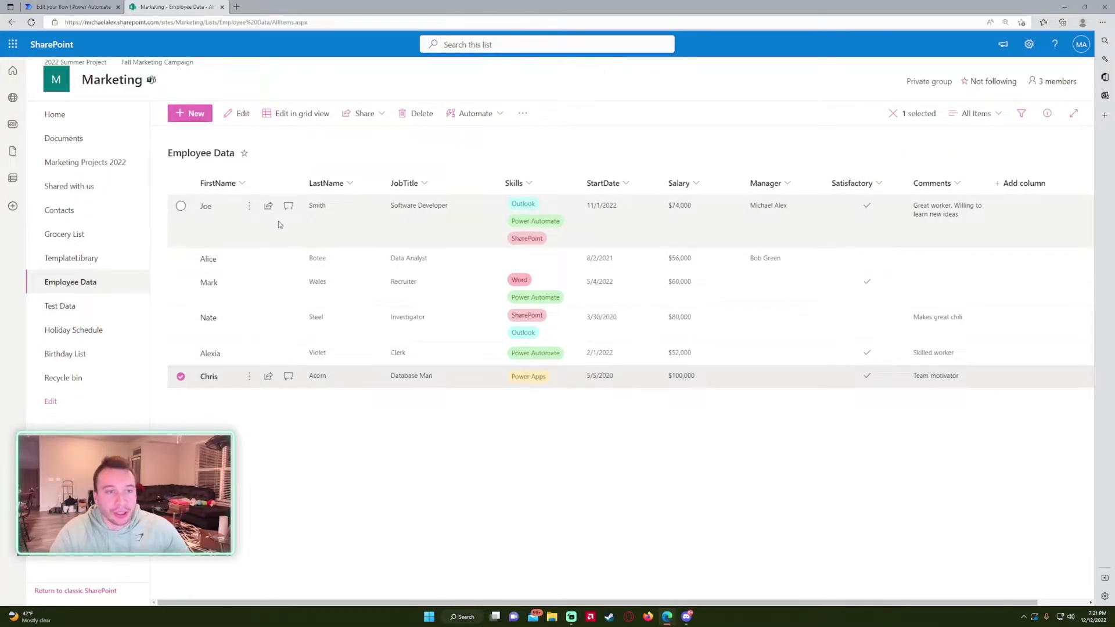
click(855, 232)
ctrl+click(823, 294)
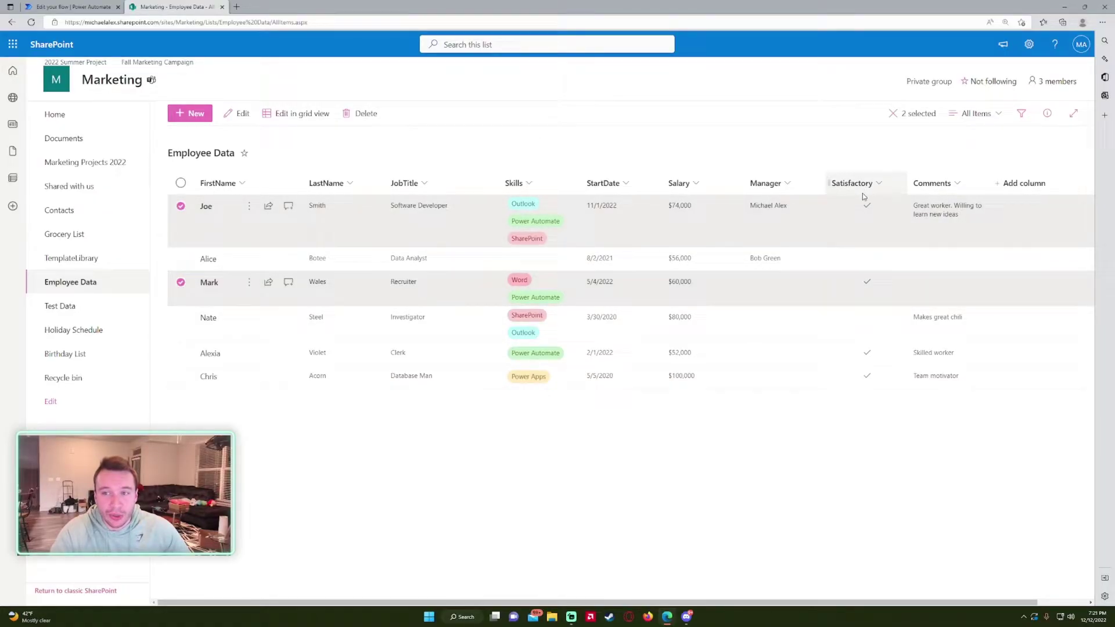
ctrl+click(843, 354)
ctrl+click(871, 376)
Replace the Get items filter query with Satisfactory eq 1, checking the Satisfactory column in the SharePoint list.
click(84, 4)
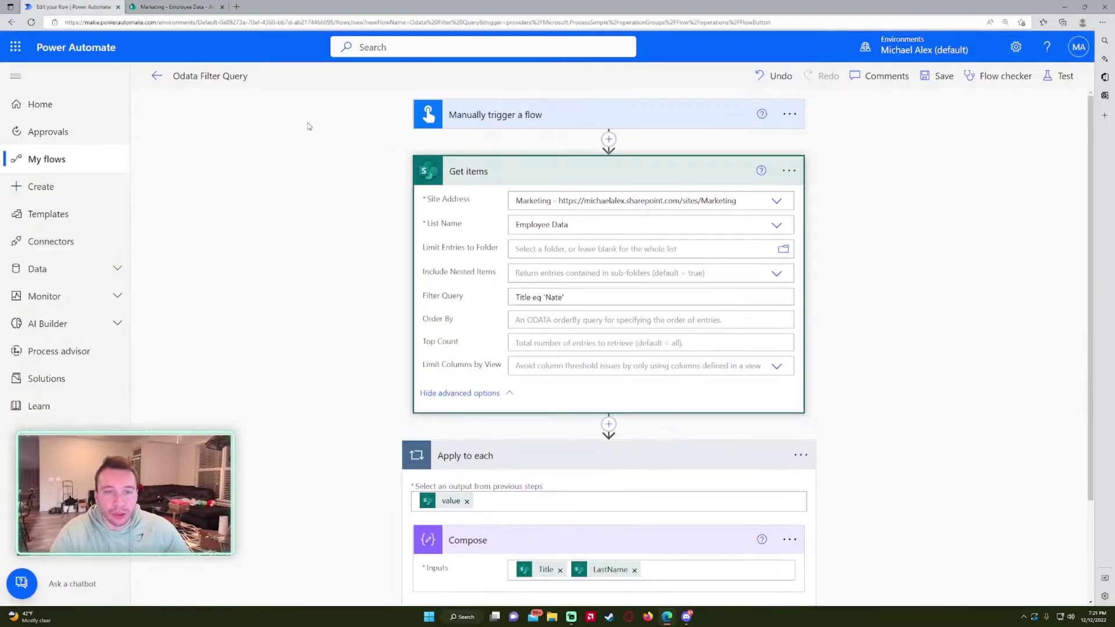
drag(563, 297, 468, 297)
text(Sat)
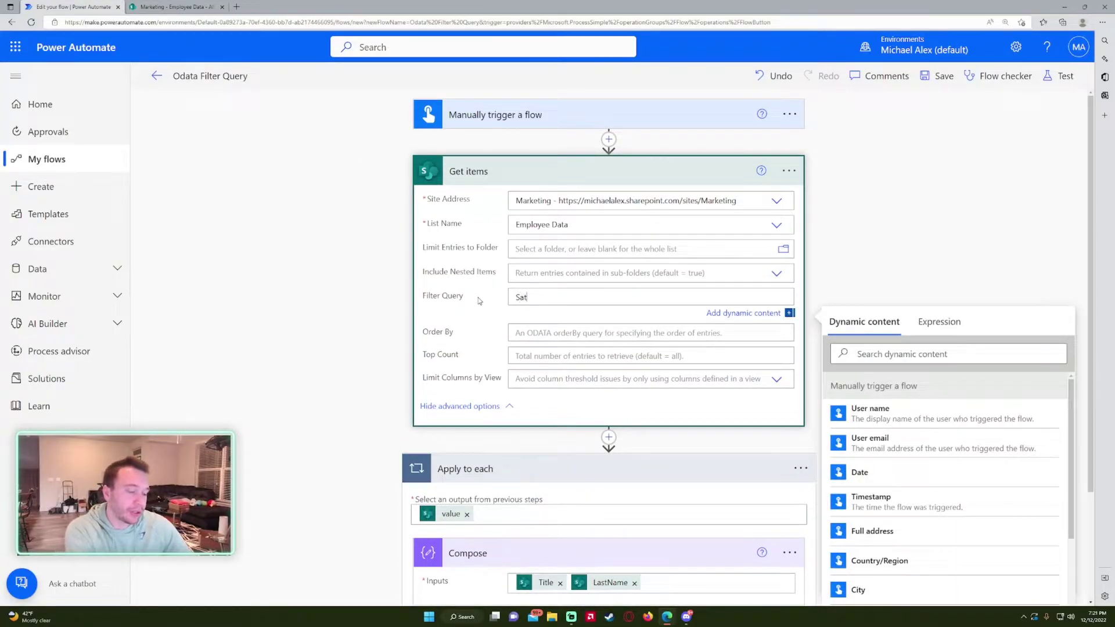
key(BackSpace)
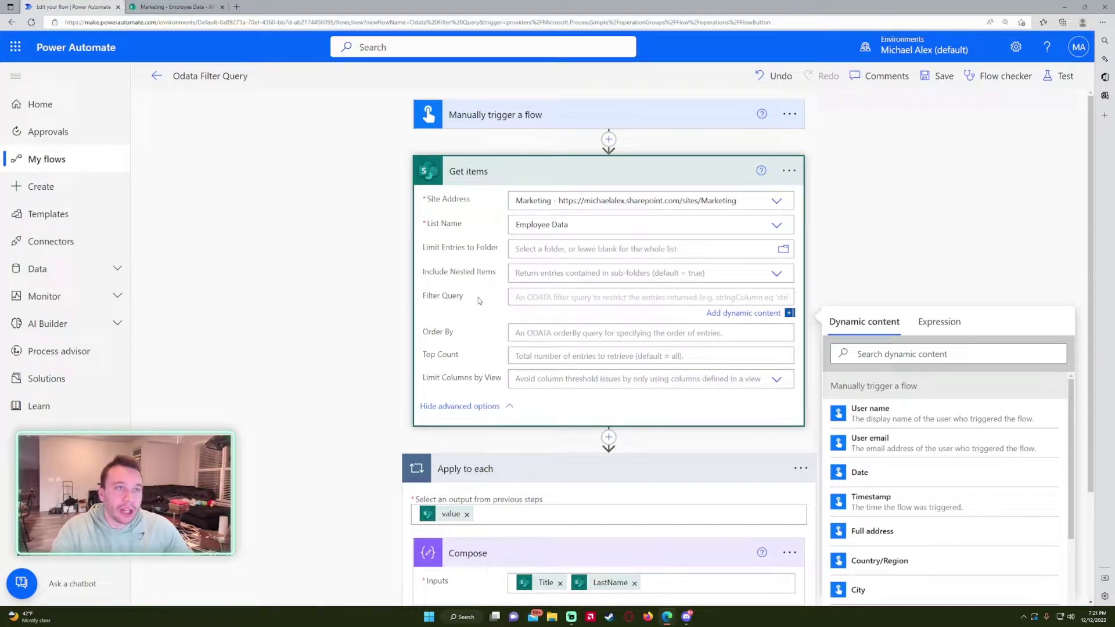
click(173, 6)
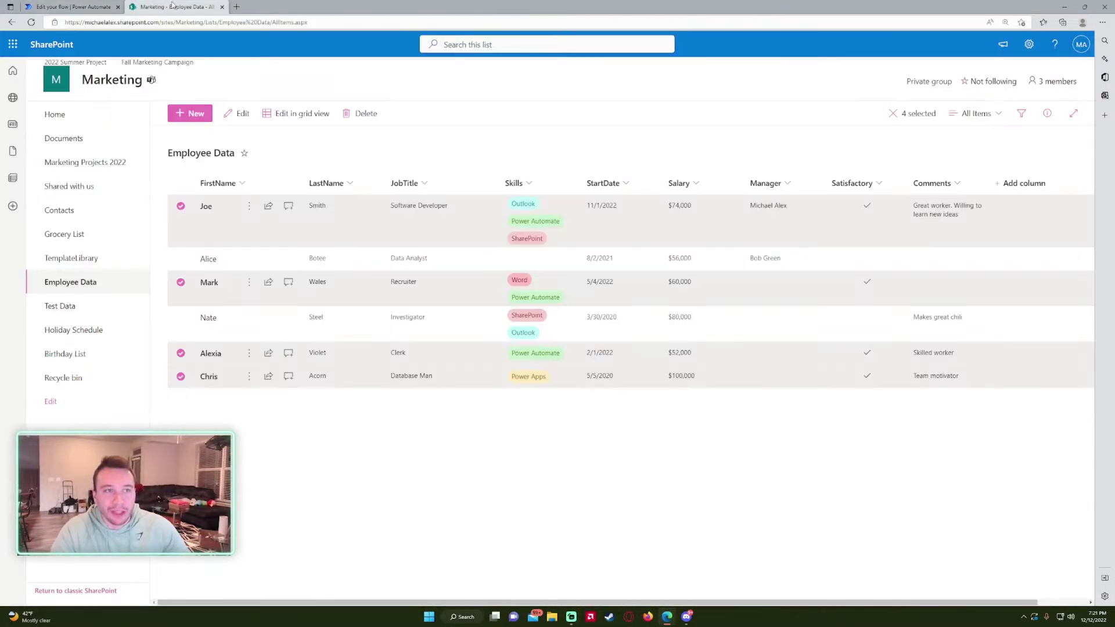
click(843, 187)
click(55, 6)
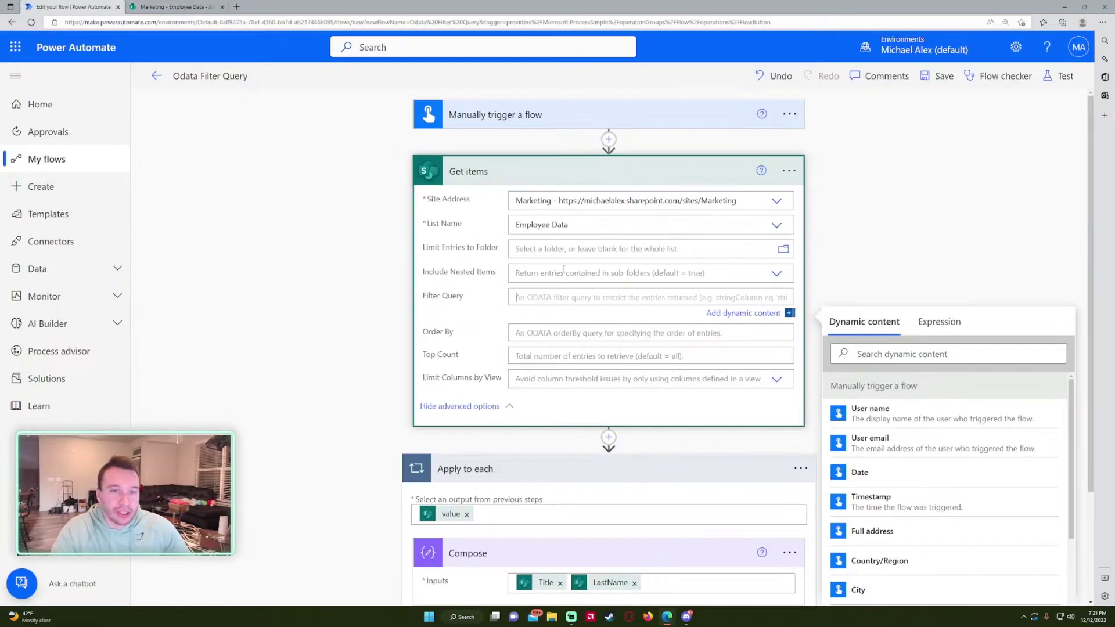
click(539, 299)
text(Satis)
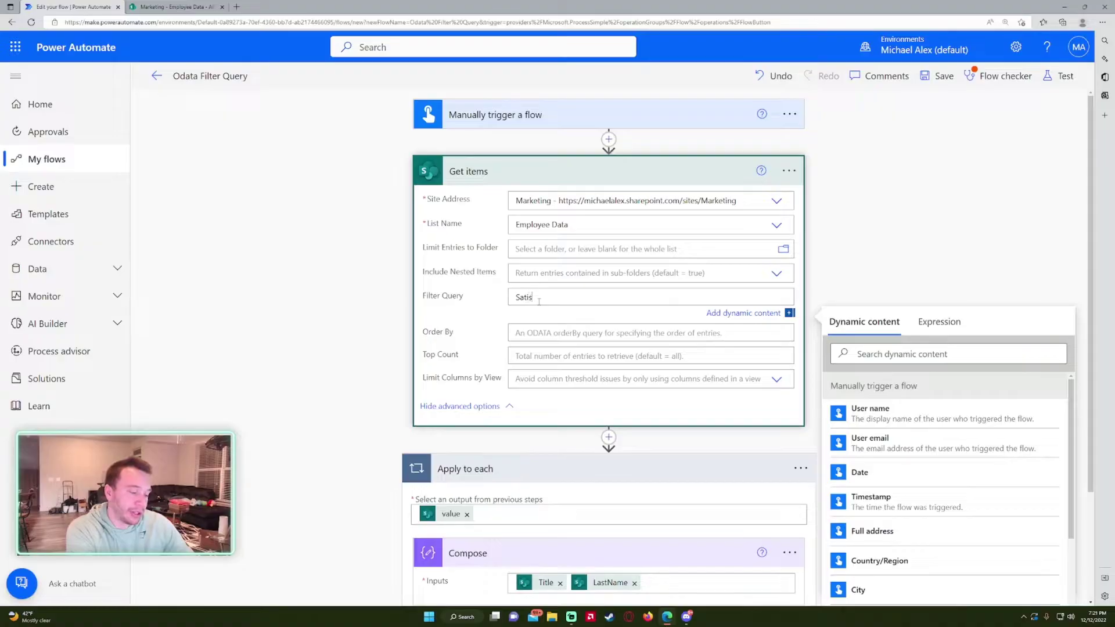
text(factory)
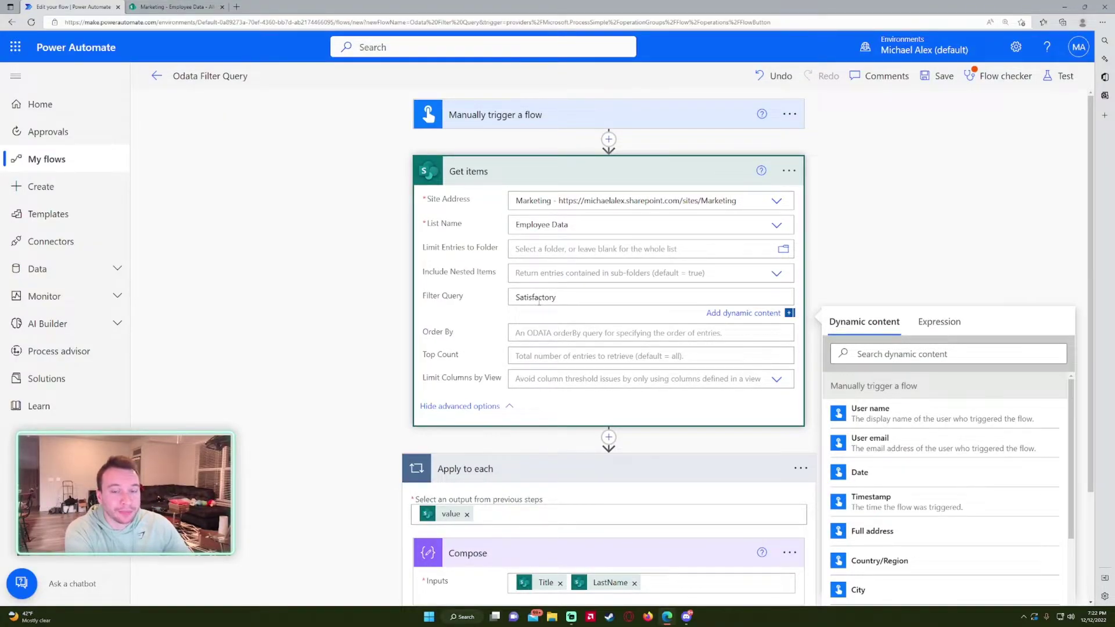
text( eq 1)
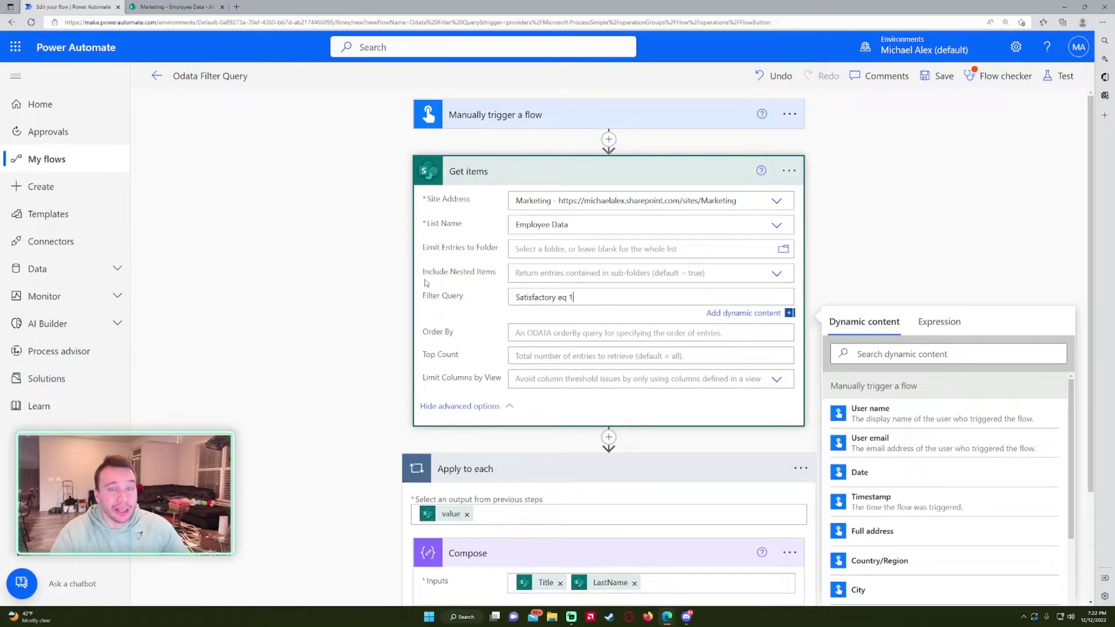
Save the flow, run it as a manual test and review the details of the run.
scroll(657, 370, down, 3)
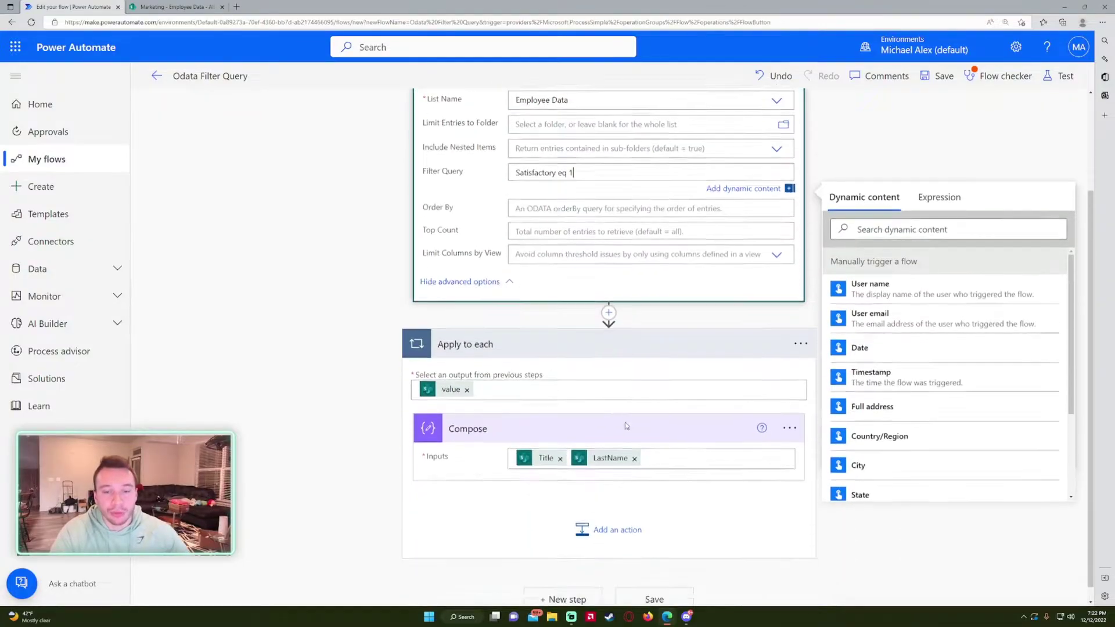
click(658, 585)
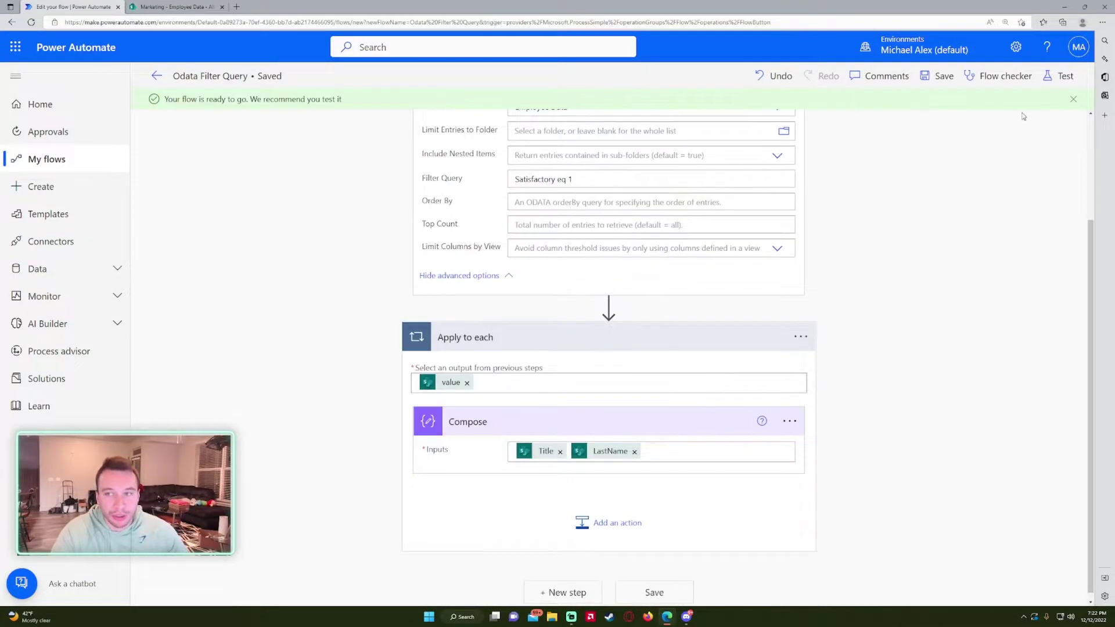
click(1065, 75)
click(909, 583)
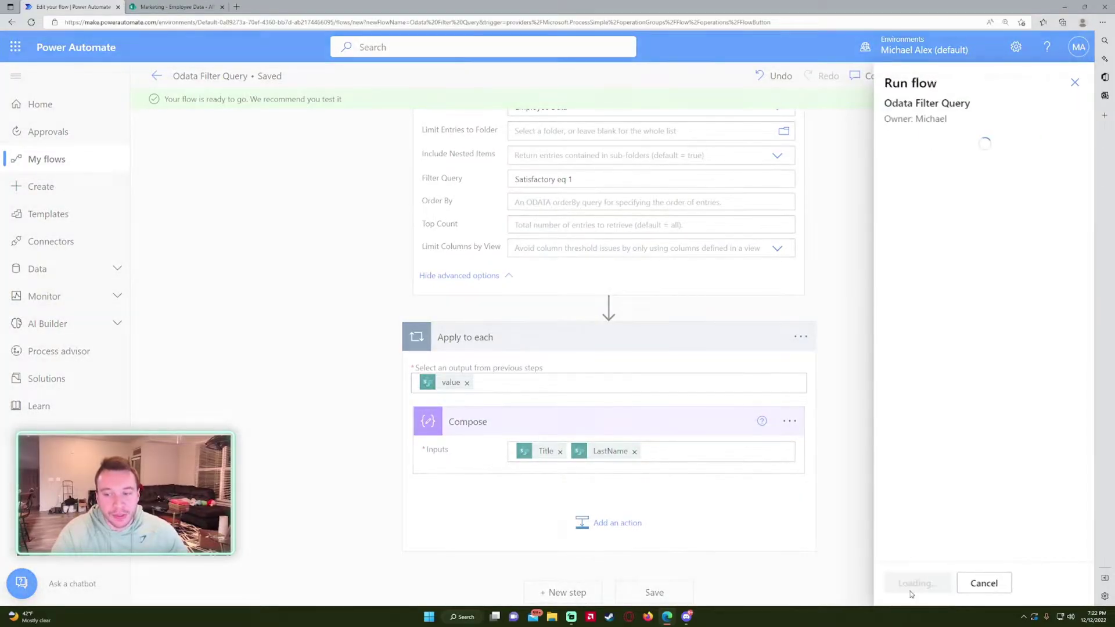
click(911, 584)
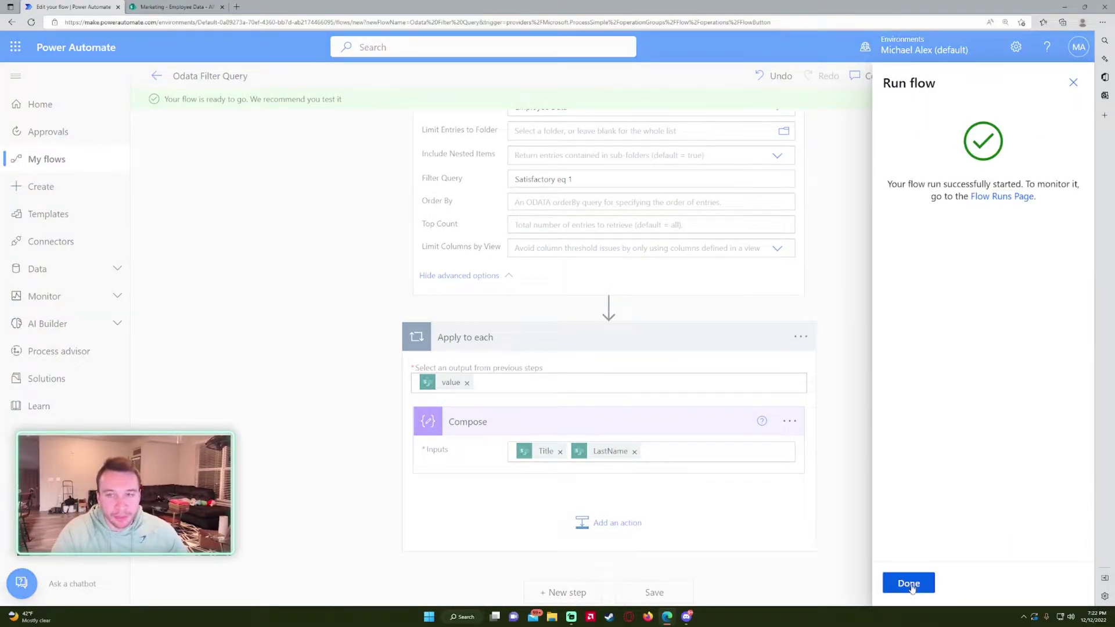
click(909, 583)
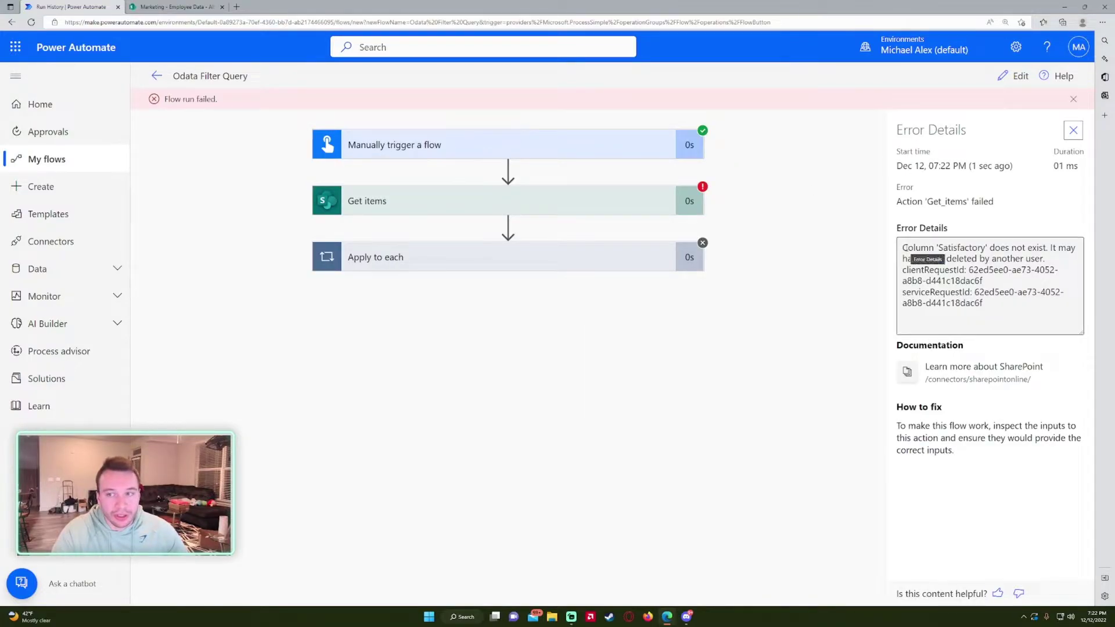
key(ctrl+a)
Clear the row selection in the SharePoint Employee Data list and open the list's settings.
click(170, 6)
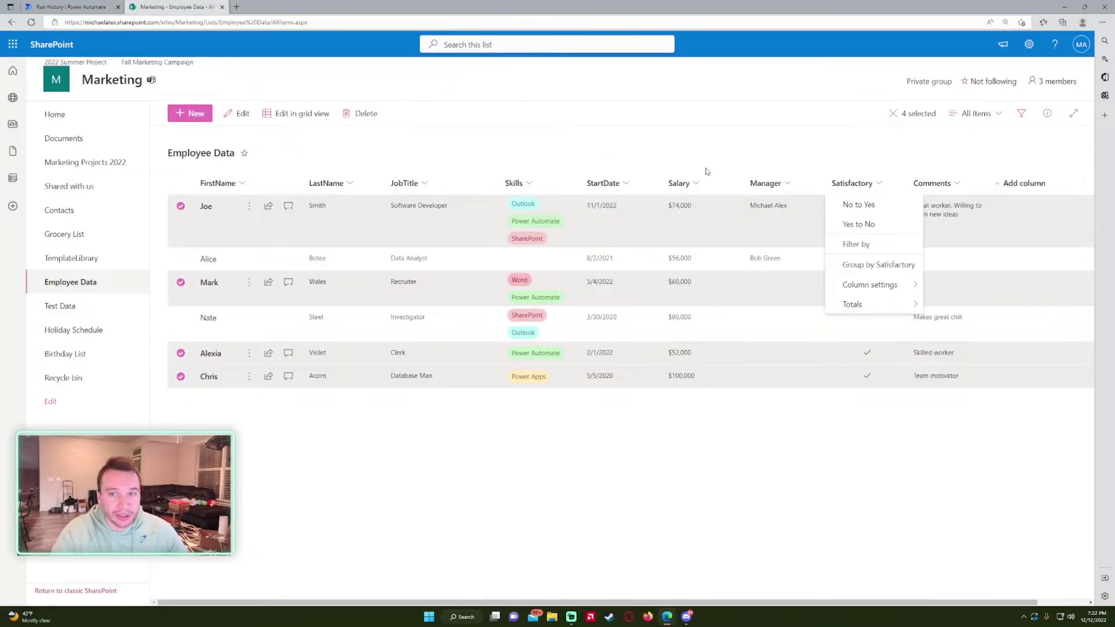
click(893, 113)
click(1029, 44)
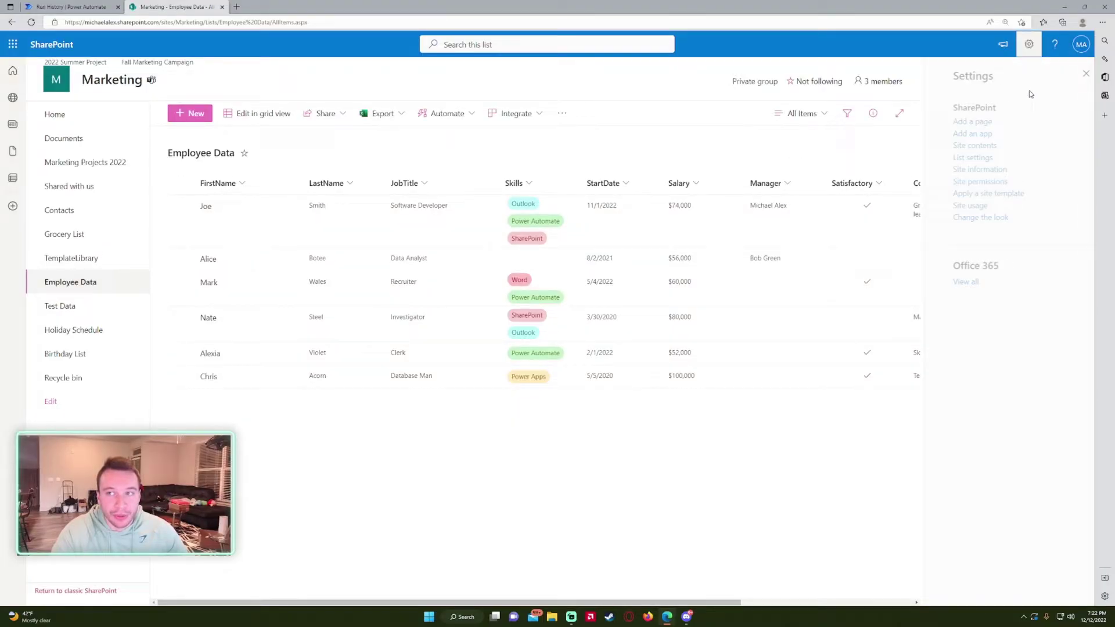
click(966, 162)
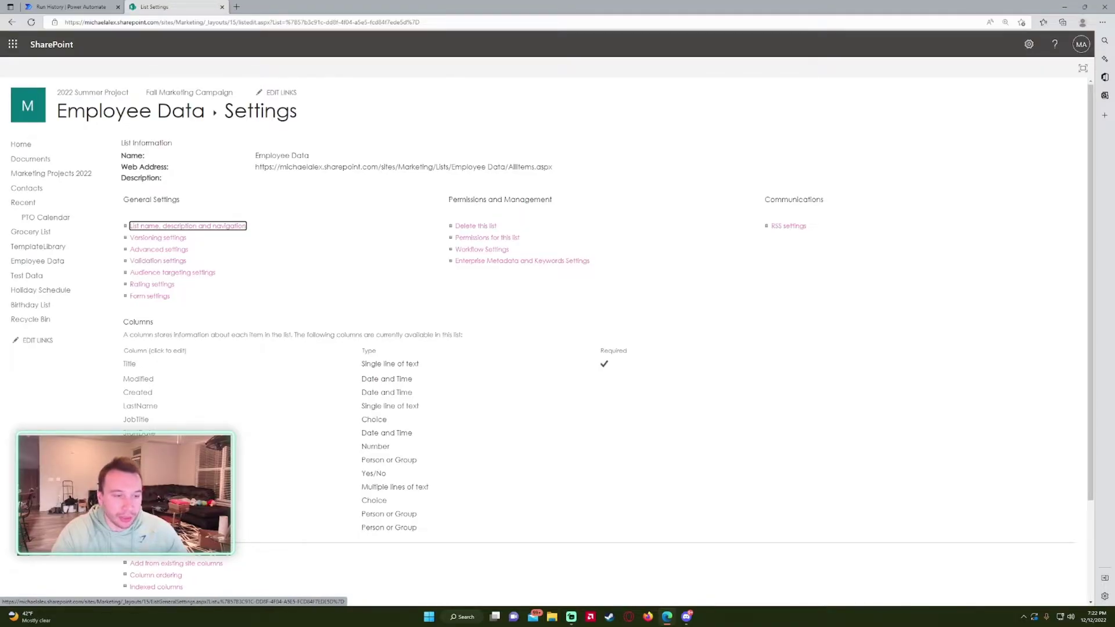
Open the Satisfactory column's settings and read its internal field name at the end of the page address.
click(139, 434)
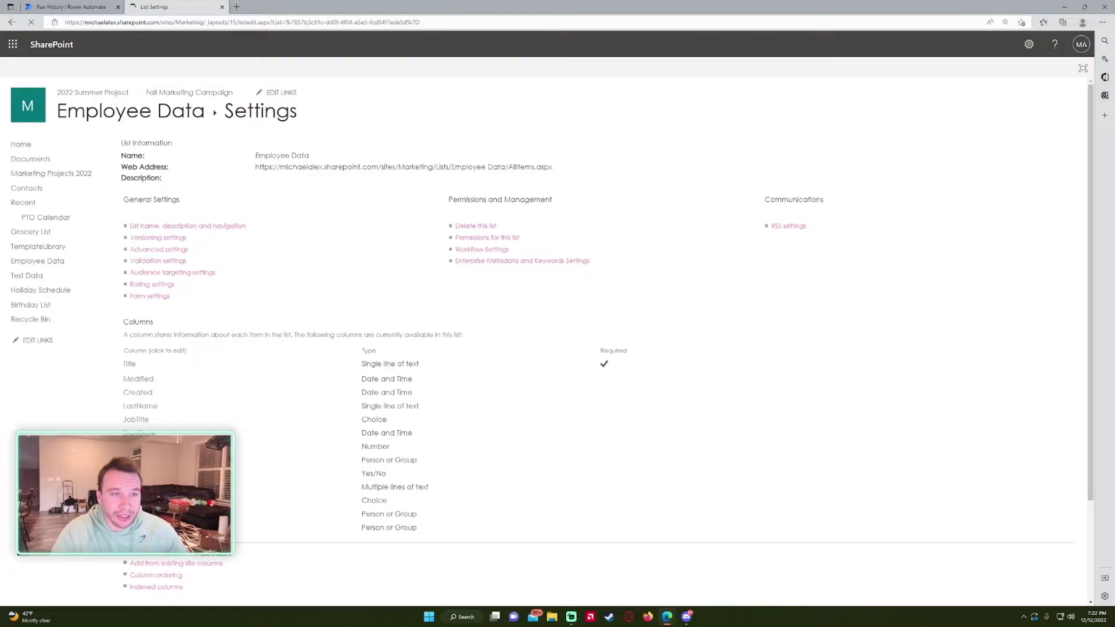
scroll(210, 395, down, 2)
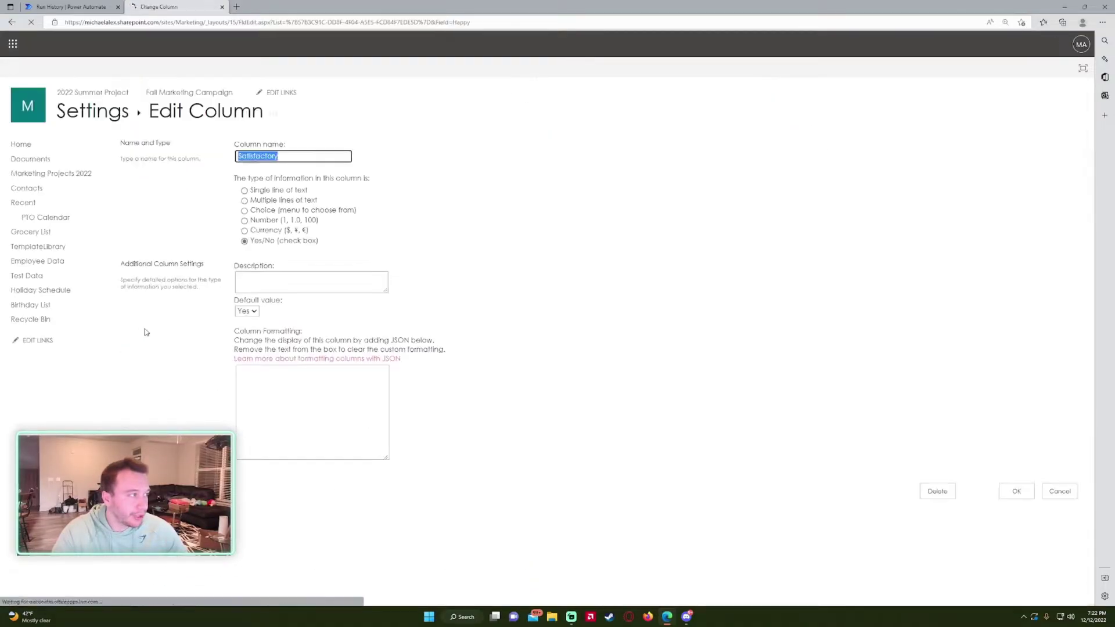
drag(470, 22, 439, 22)
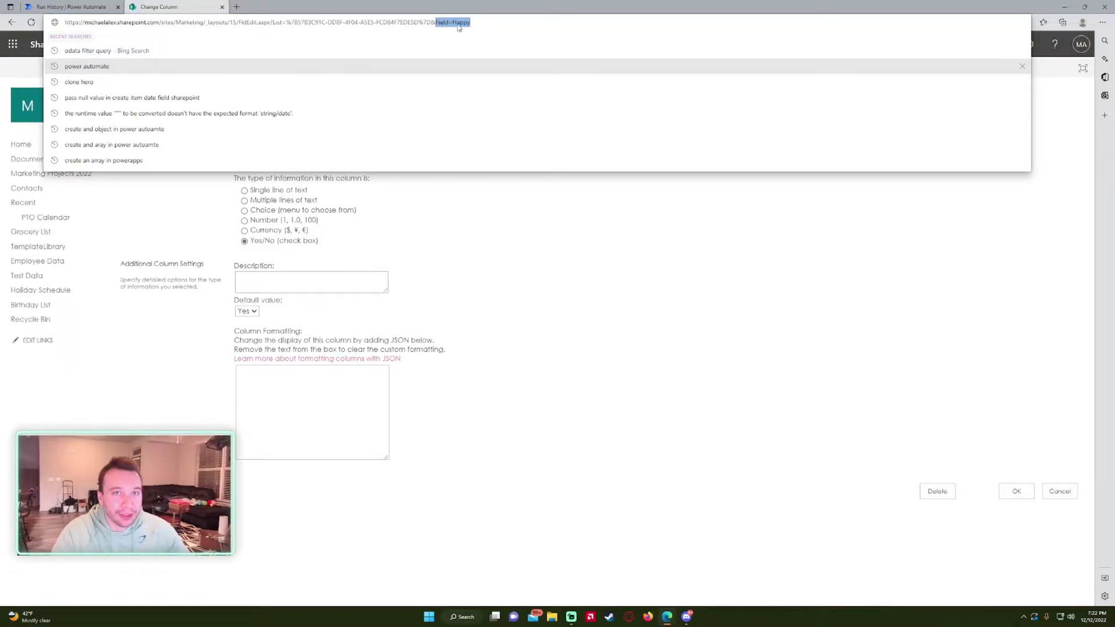
click(459, 203)
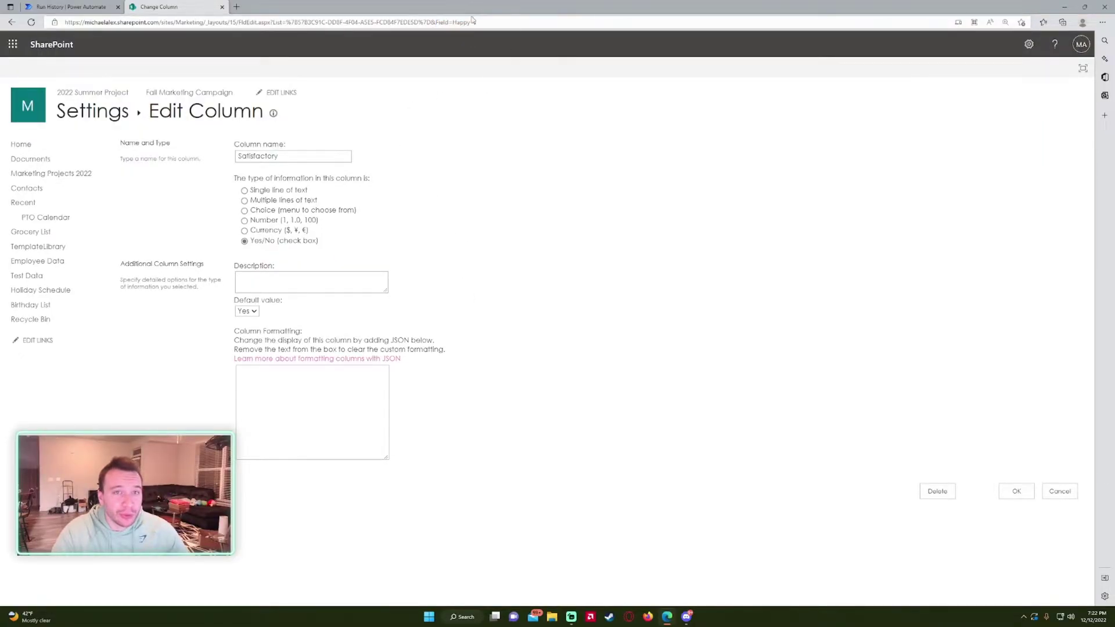
Reopen the flow for editing, change the Get items filter query to Happy eq 1 and save it.
click(87, 6)
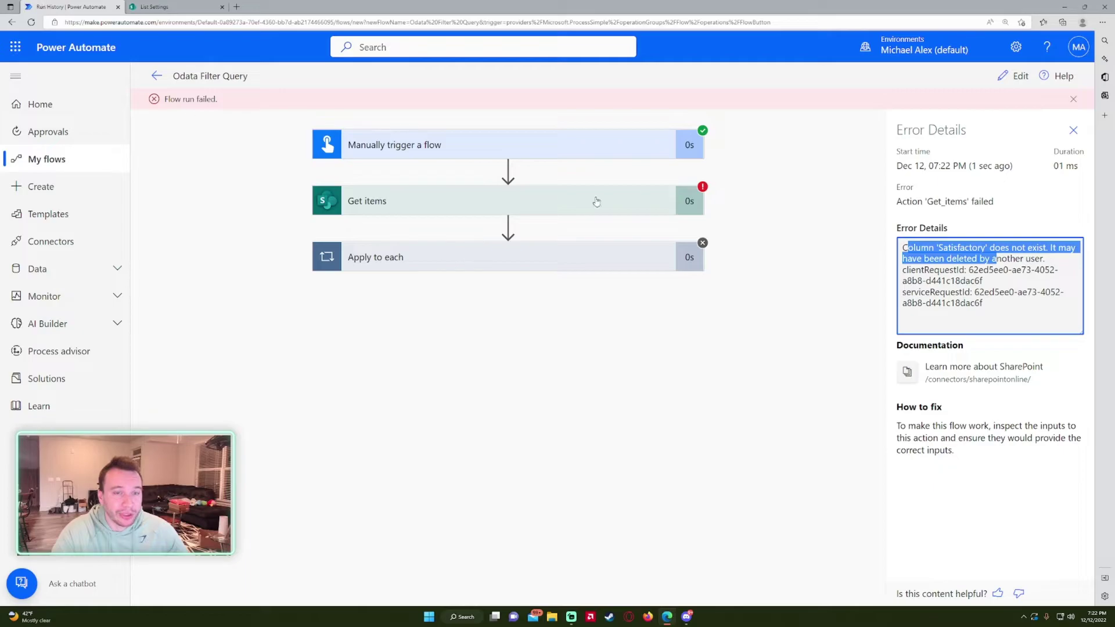
click(1014, 75)
double_click(537, 297)
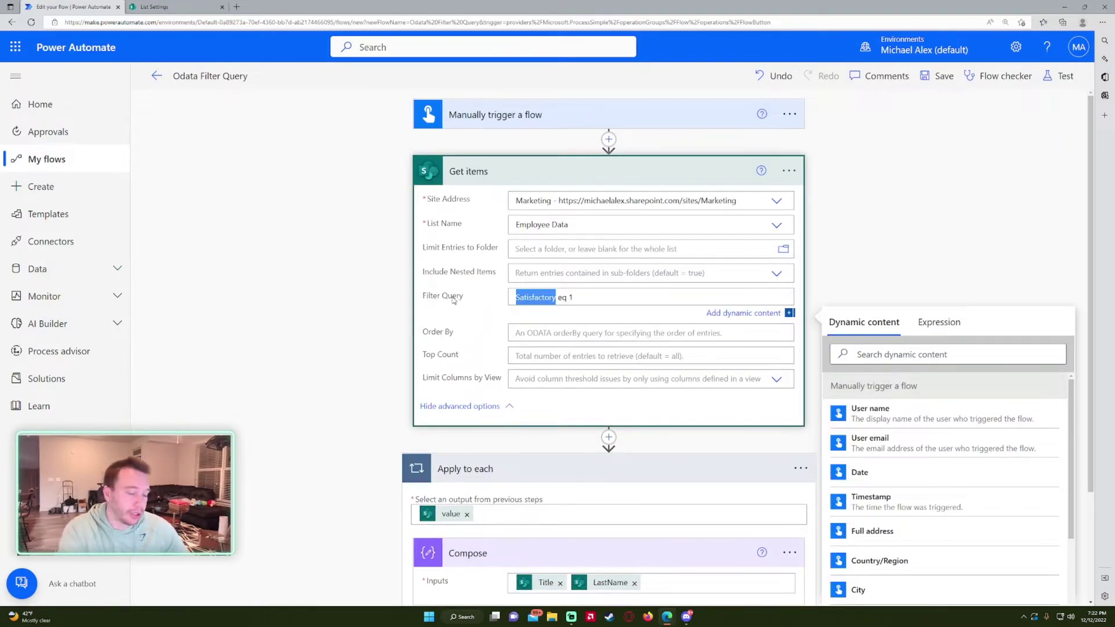
text(Happy)
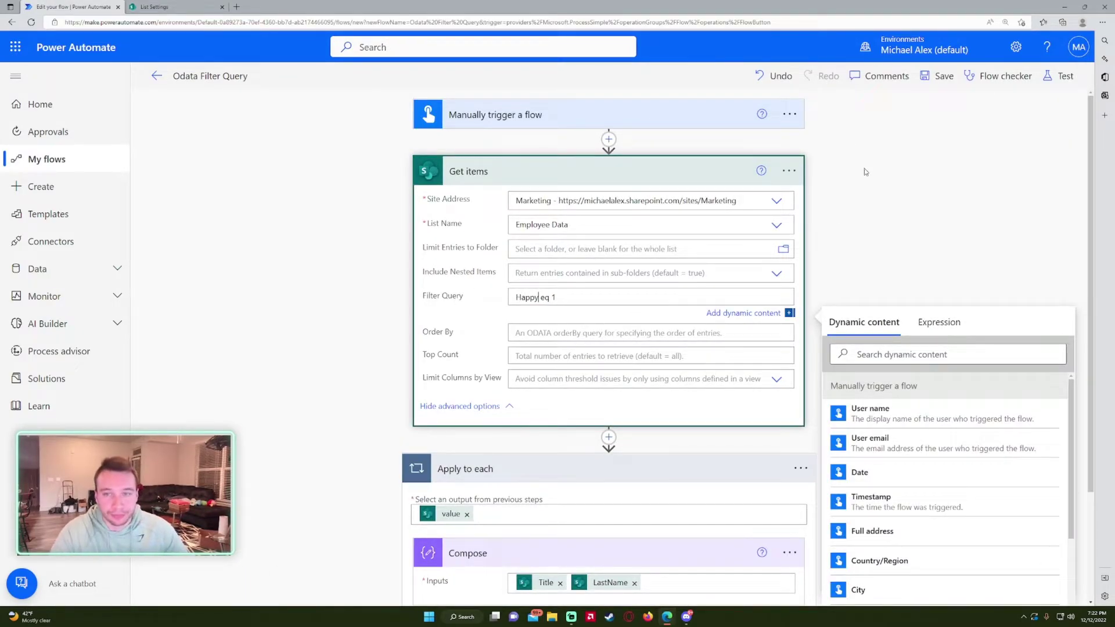
click(938, 75)
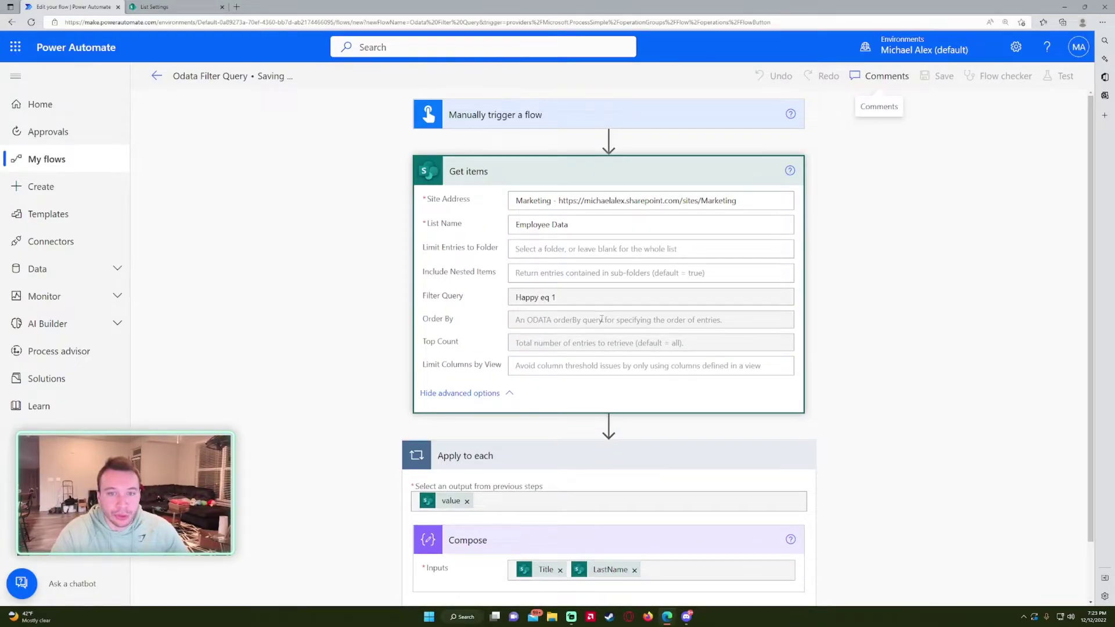
Return to the Employee Data list and select every row that has Satisfactory checked as the expected matches.
click(138, 6)
click(149, 113)
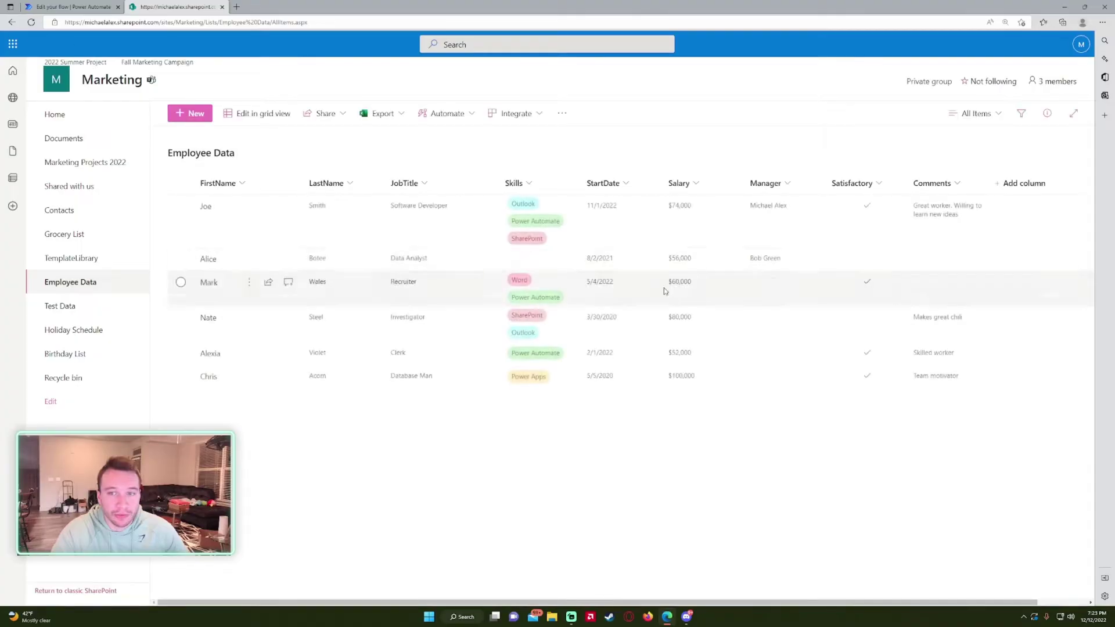
click(844, 236)
click(836, 284)
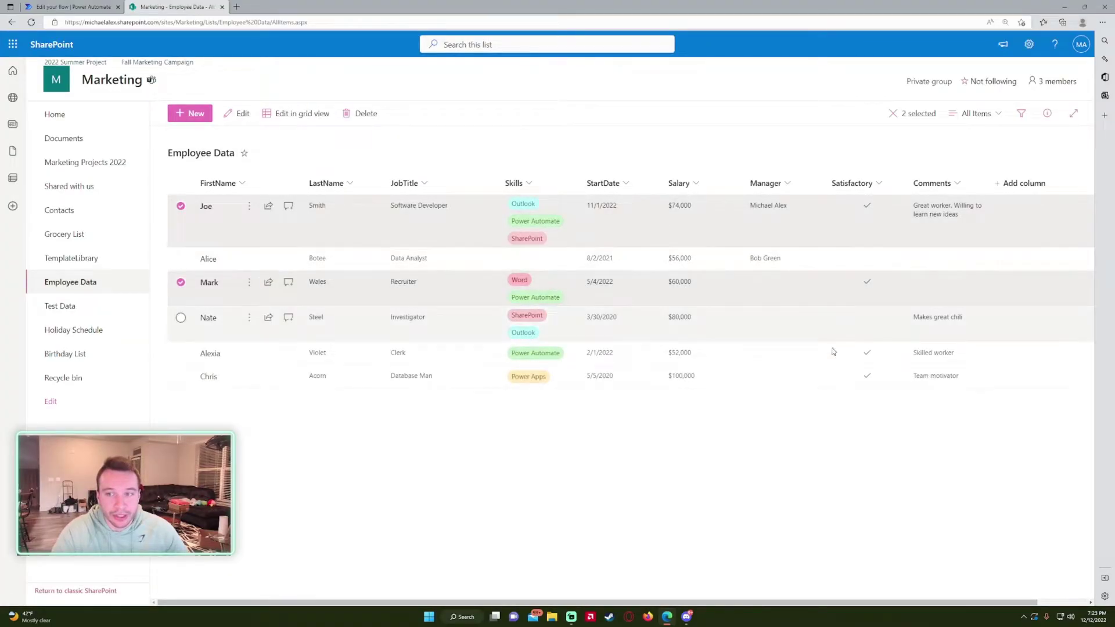
click(833, 351)
click(824, 376)
Run the saved Odata Filter Query flow as a manual test and open its run page.
key(ctrl+Tab)
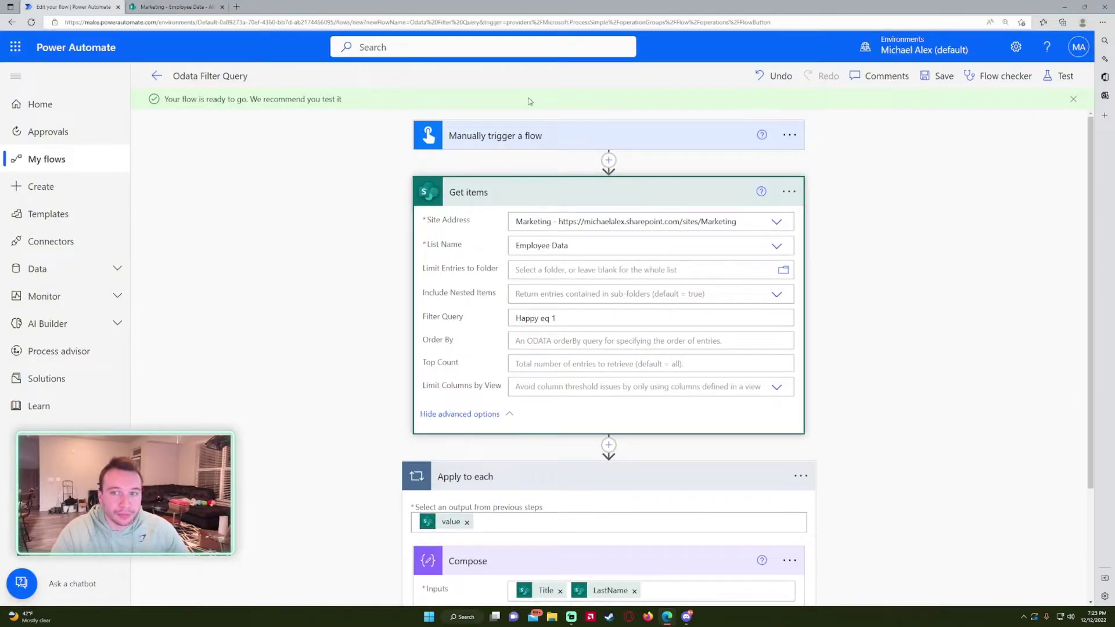
click(1052, 79)
click(917, 584)
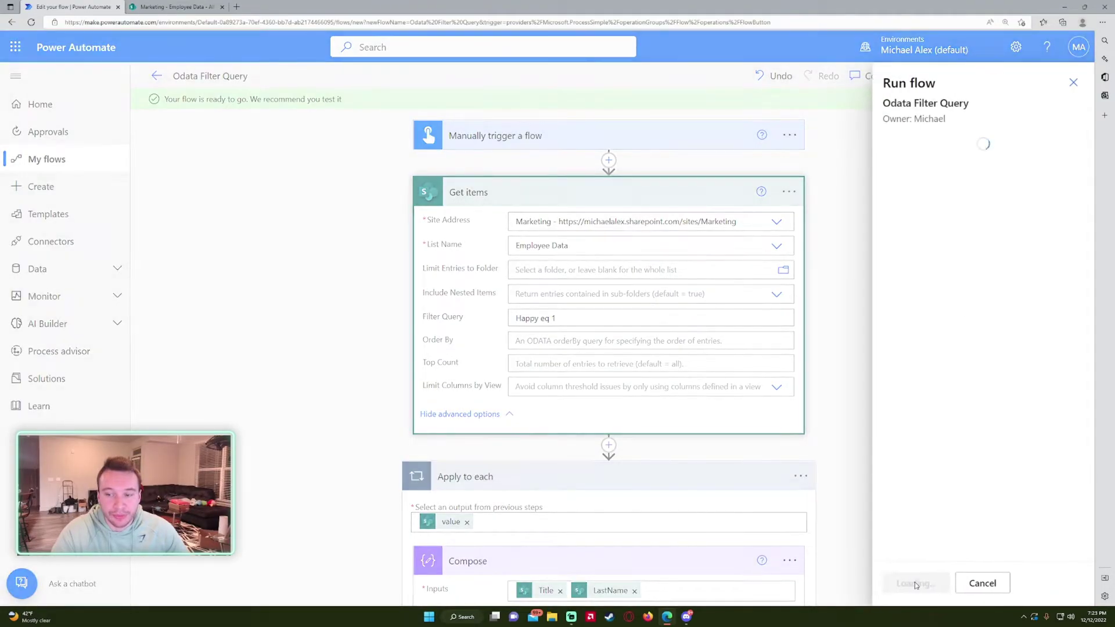
click(913, 584)
click(909, 583)
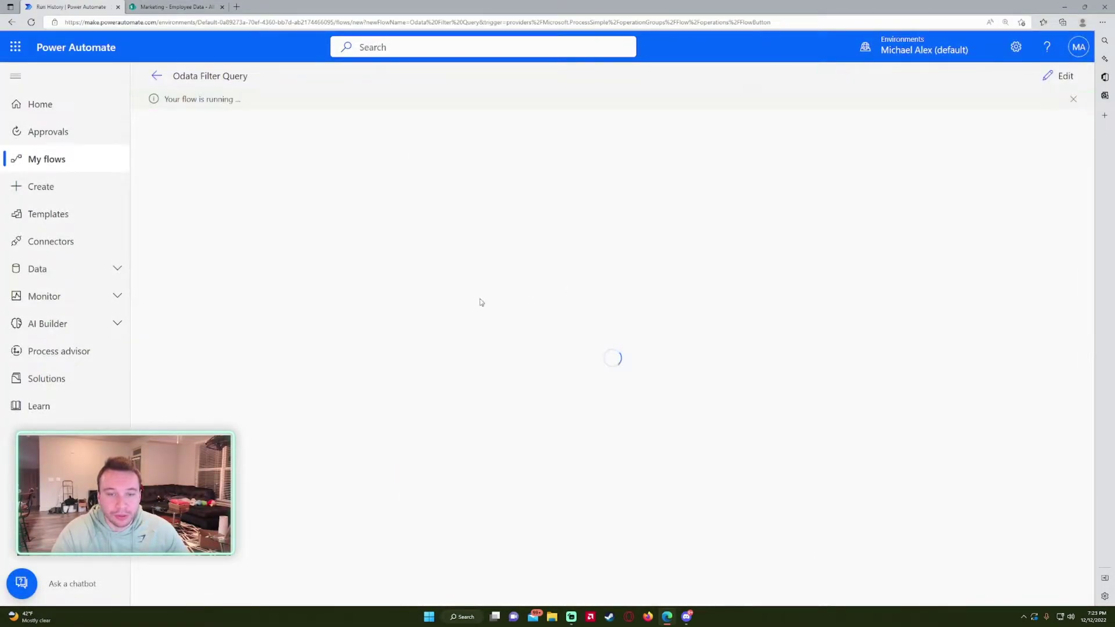
Step through the Compose outputs of every Apply to each iteration and compare them with the selected Employee Data rows.
click(519, 256)
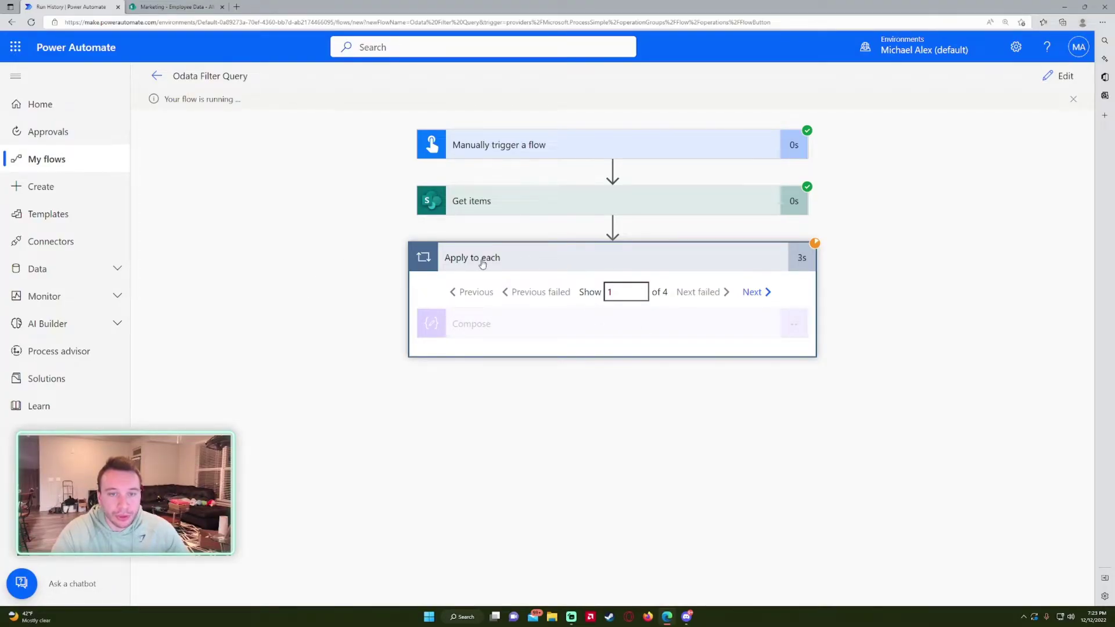
click(510, 333)
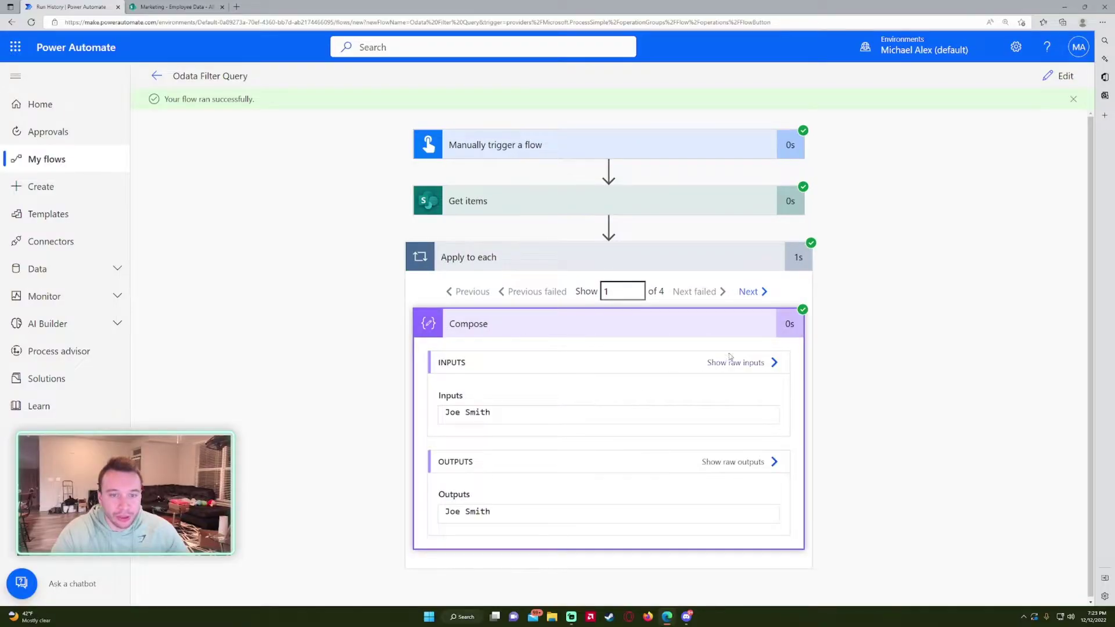
click(744, 292)
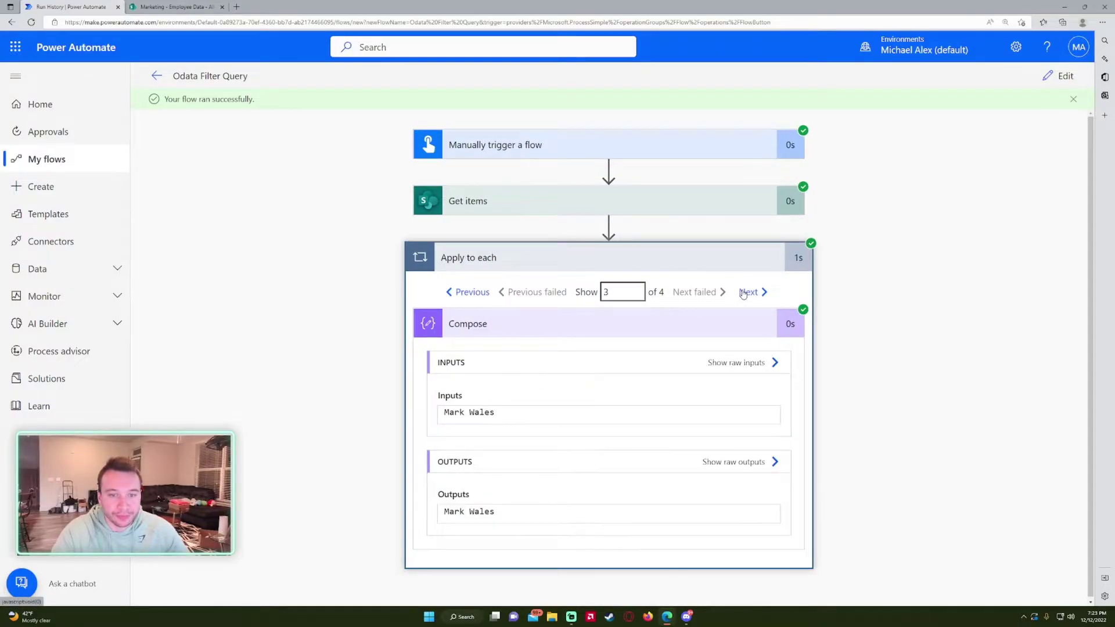
click(744, 292)
click(743, 292)
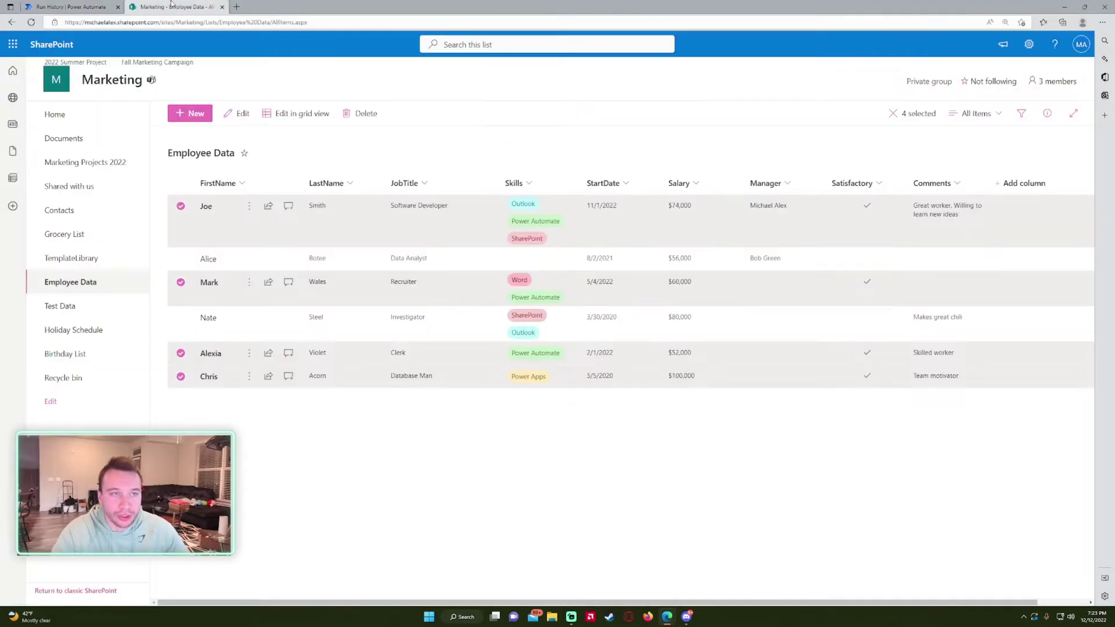
click(171, 6)
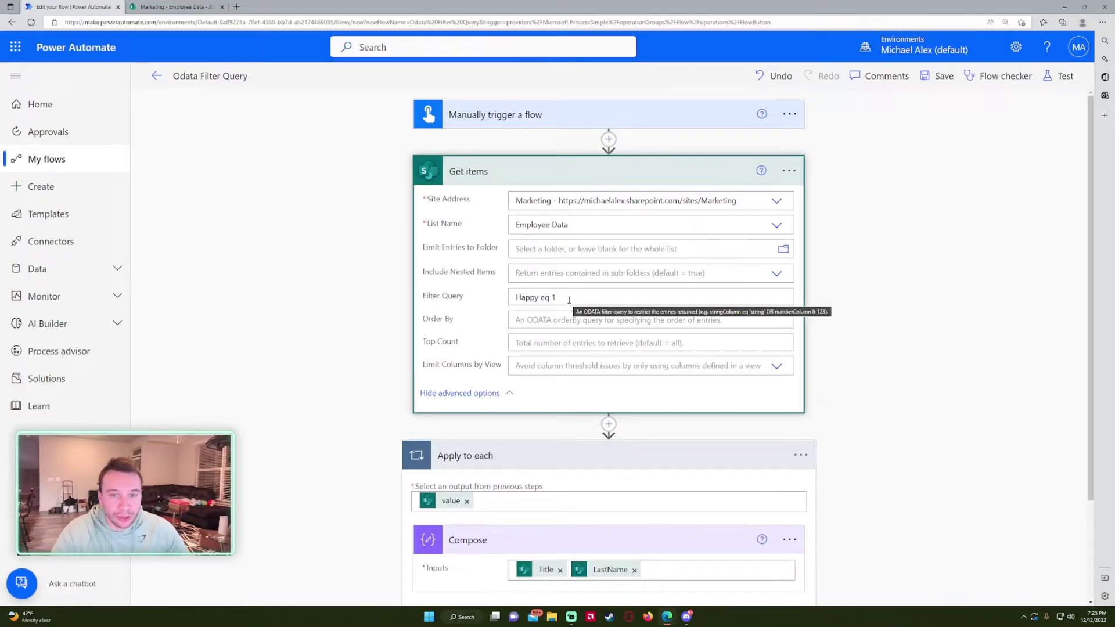
Reopen the flow's filter query and select the Employee Data rows whose StartDate falls in 2022.
drag(569, 300, 461, 294)
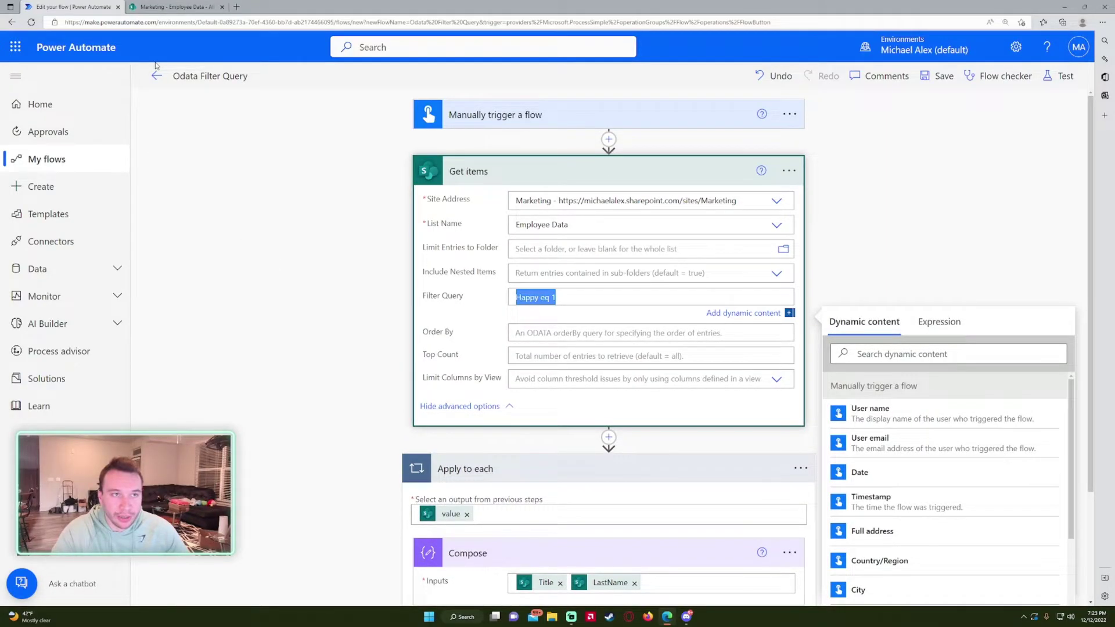
click(162, 7)
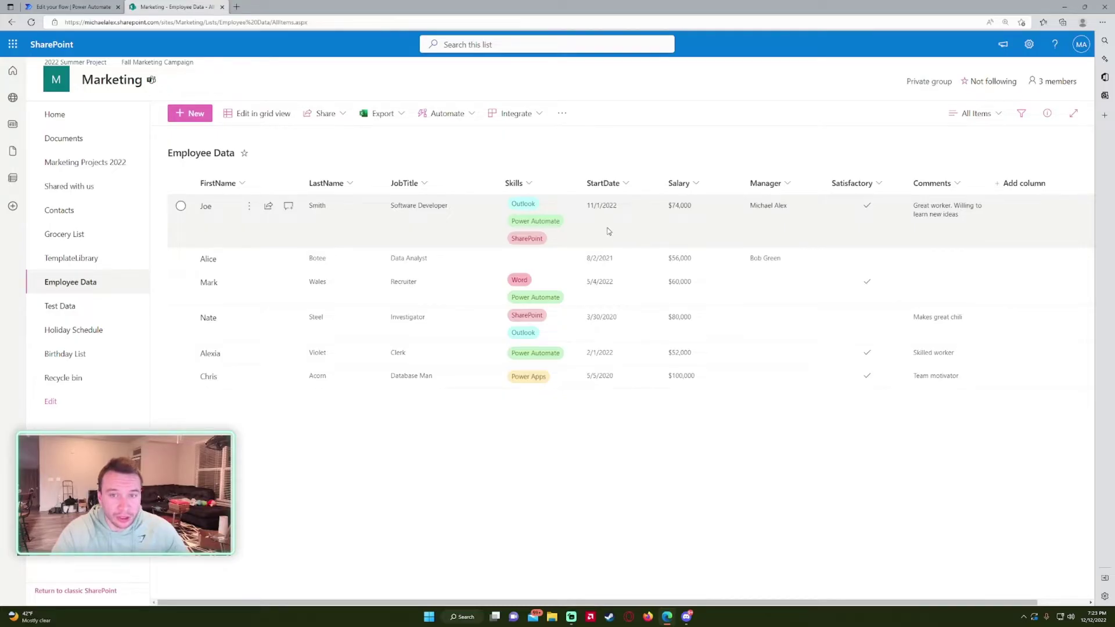
click(608, 232)
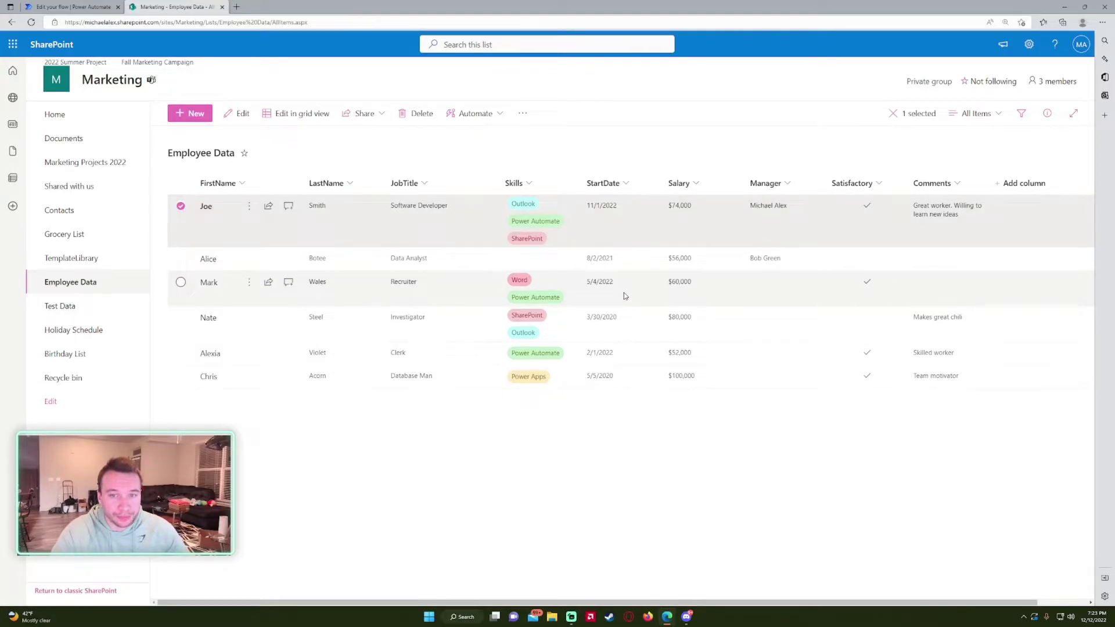
click(625, 296)
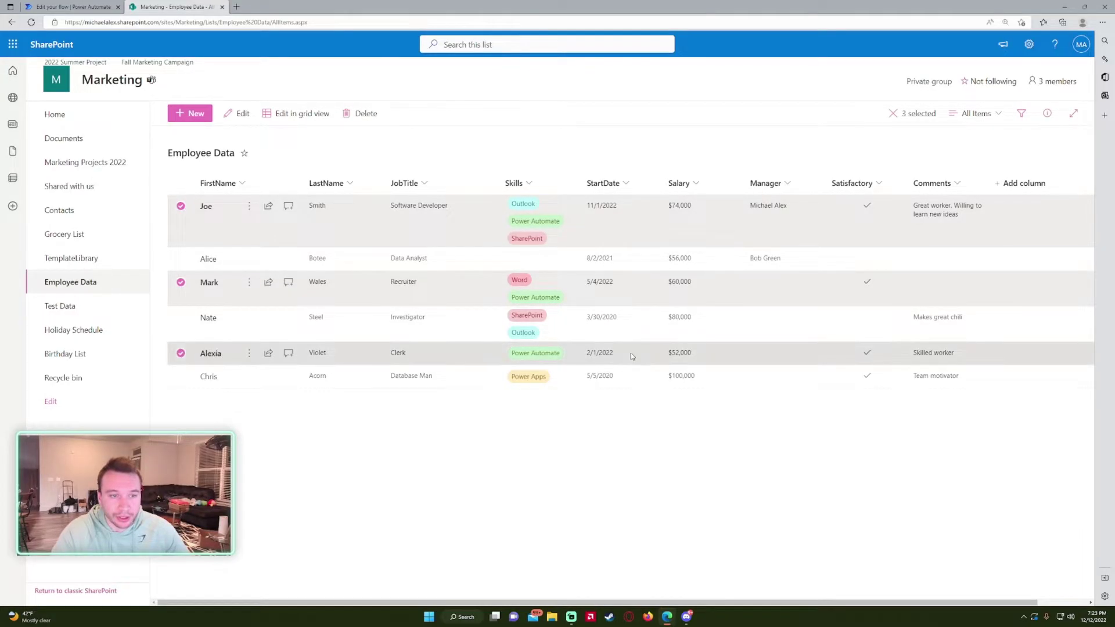
Replace the Get items filter query with StartDate gt '1/1/2022'.
click(93, 7)
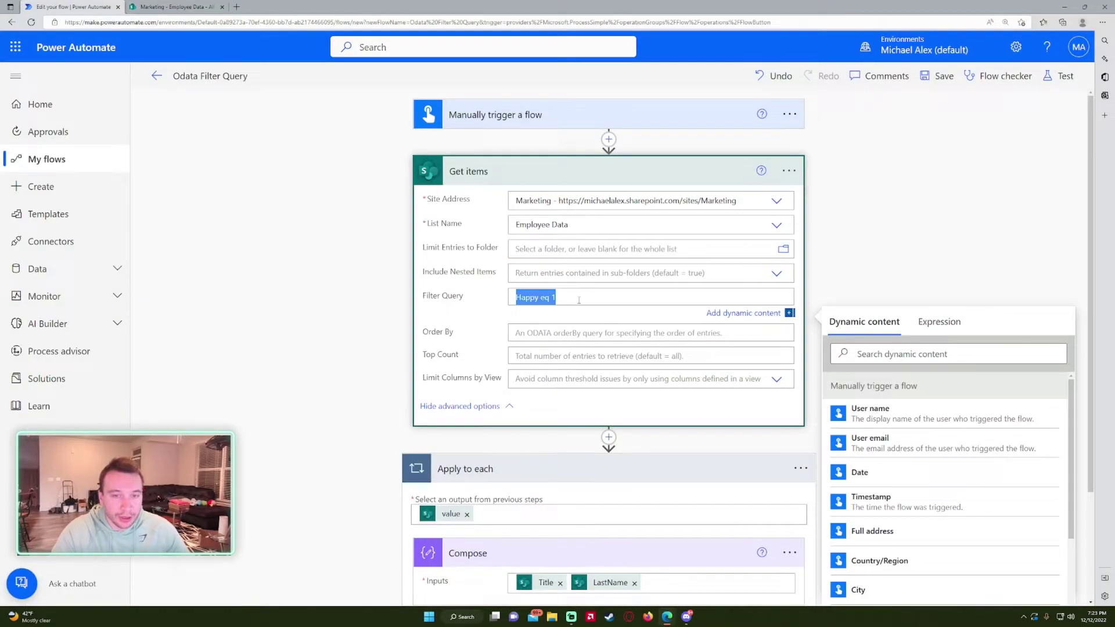
drag(579, 300, 450, 295)
text(St)
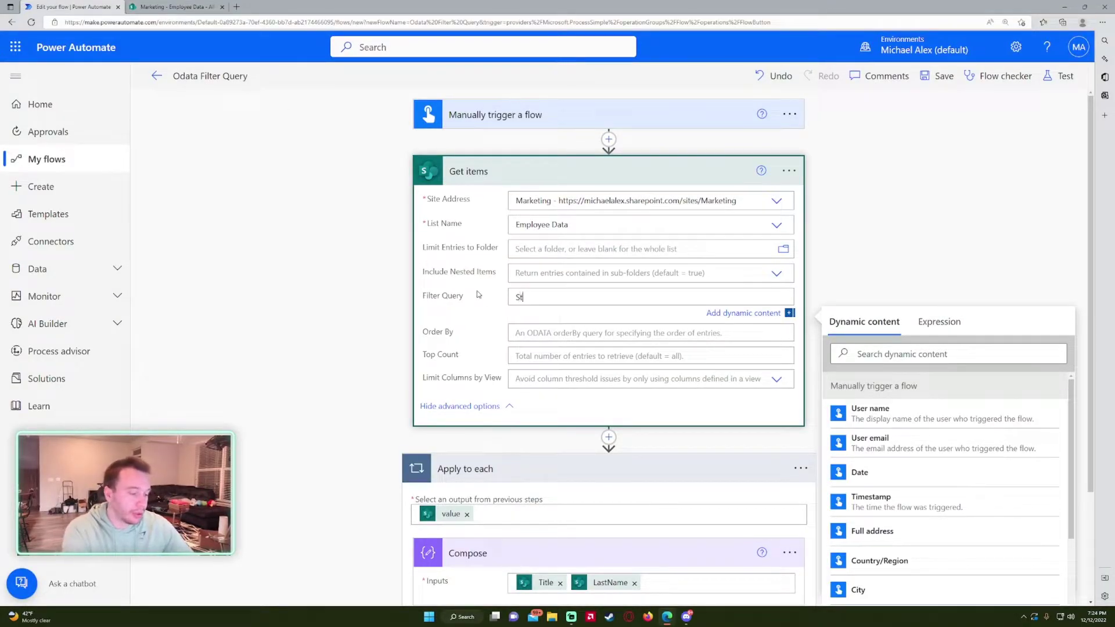
text(artDate gt '1/1)
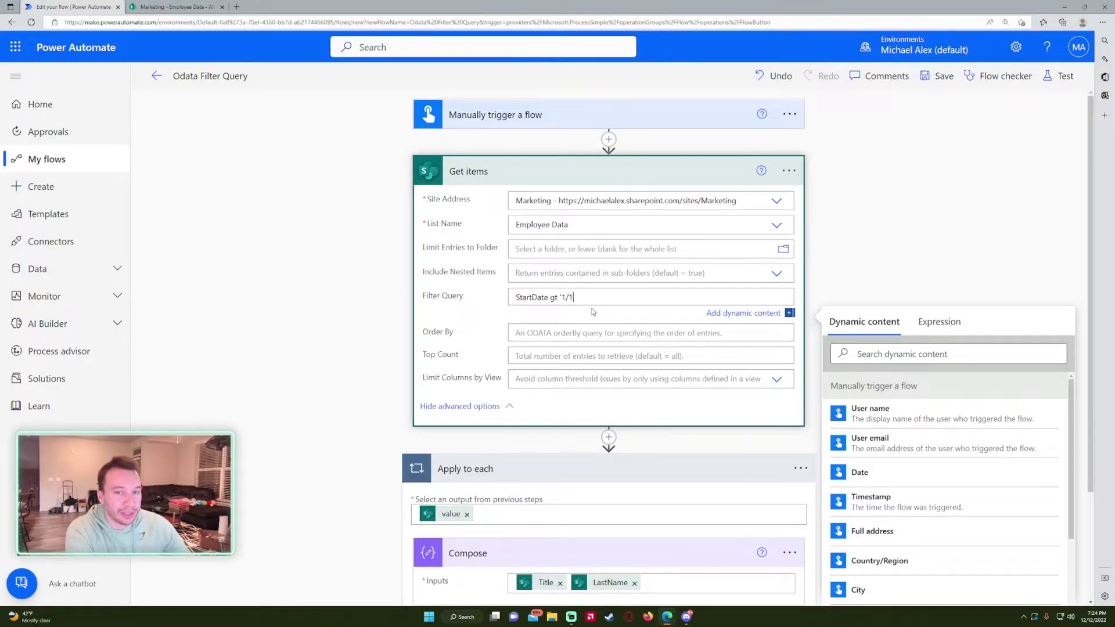
text(2022)
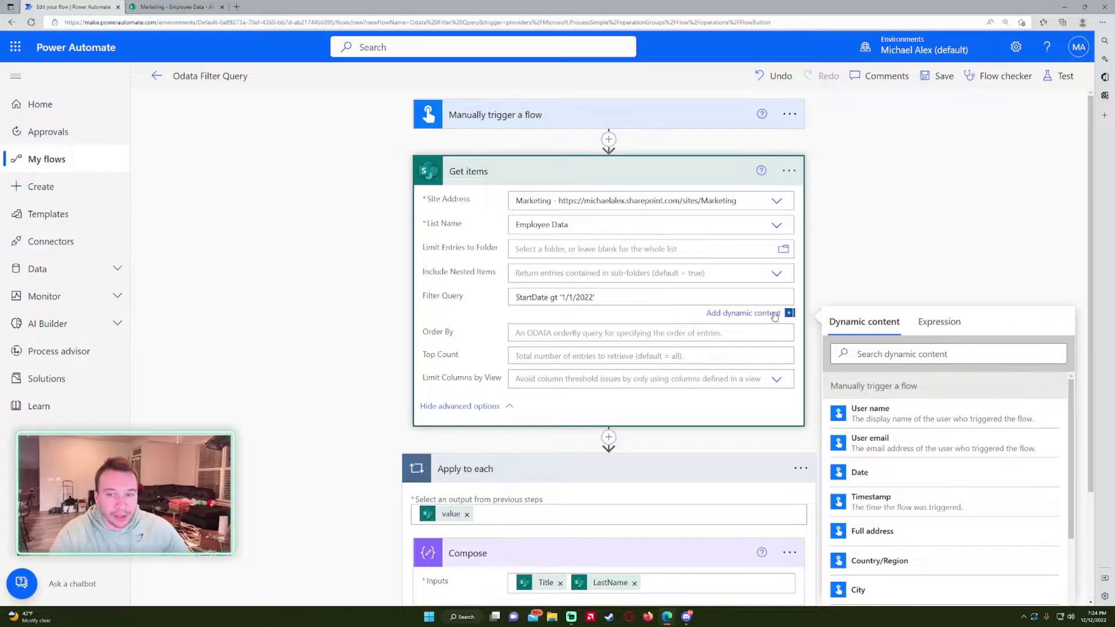
Save and test the flow, and compare the Compose output of each iteration with the selected list rows.
click(937, 76)
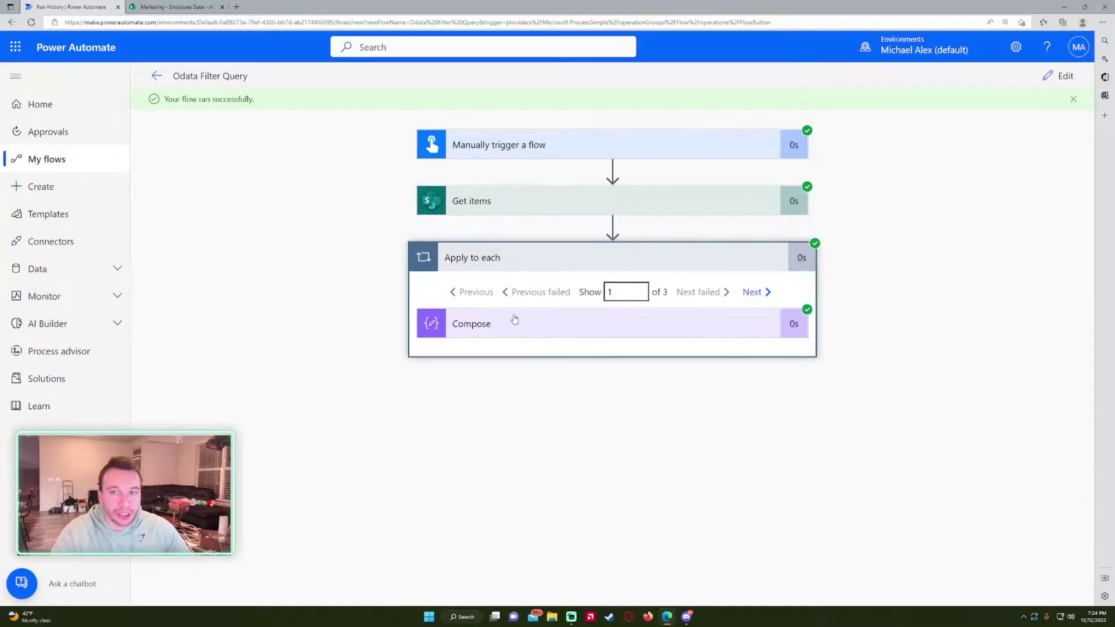
click(515, 319)
click(177, 7)
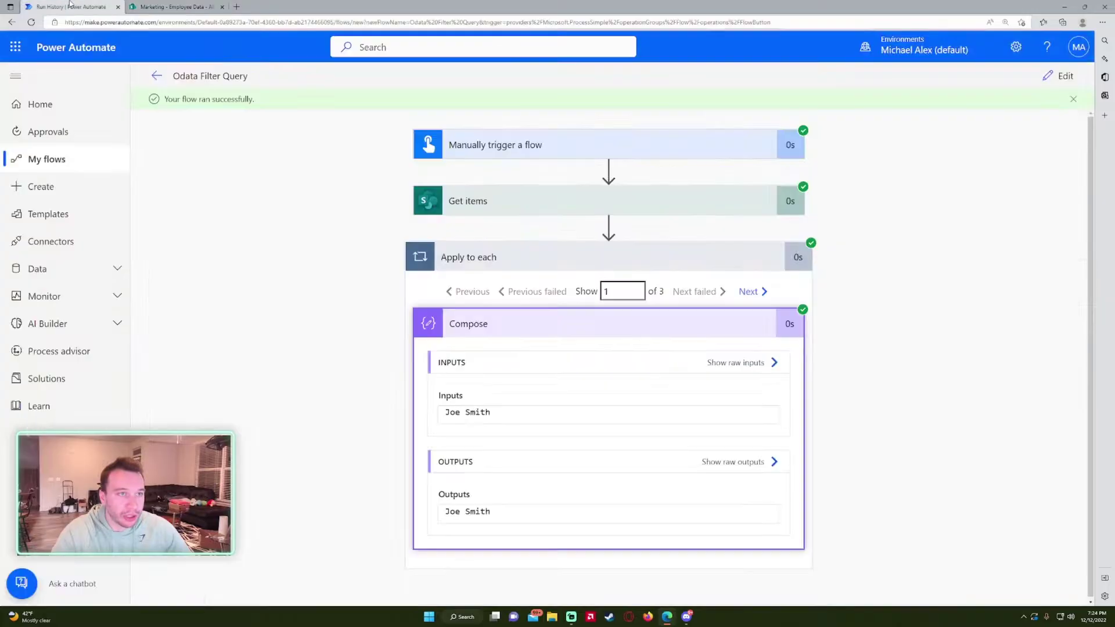
key(ctrl+Tab)
click(749, 295)
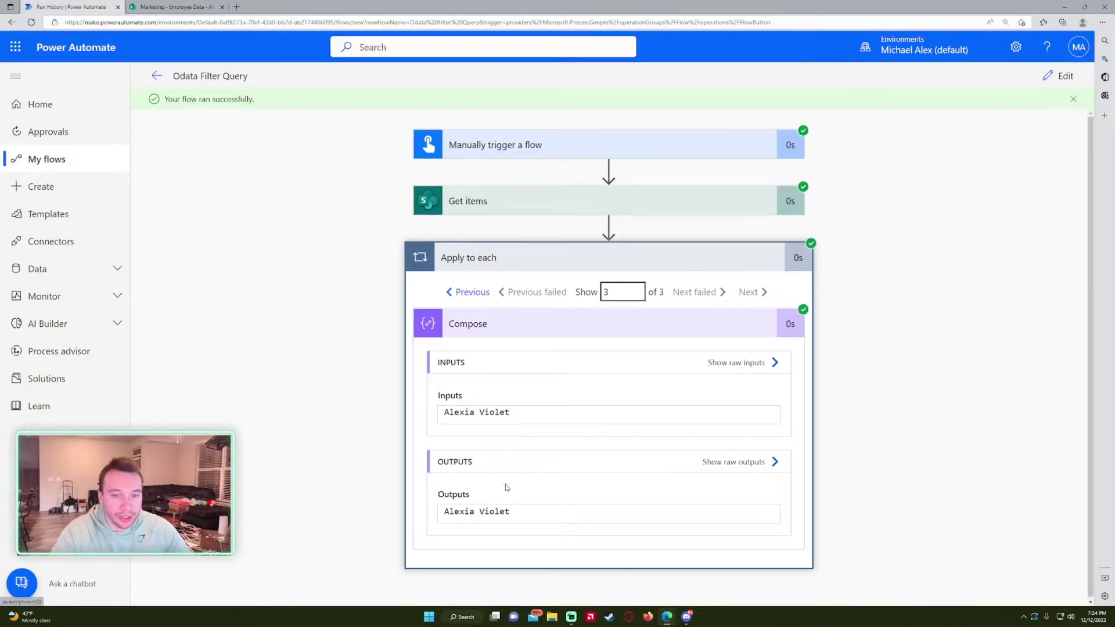
Reopen the flow for editing, check the Salary column in Employee Data, and start the Get items filter query with Salary gt.
click(1051, 73)
key(ctrl+Tab)
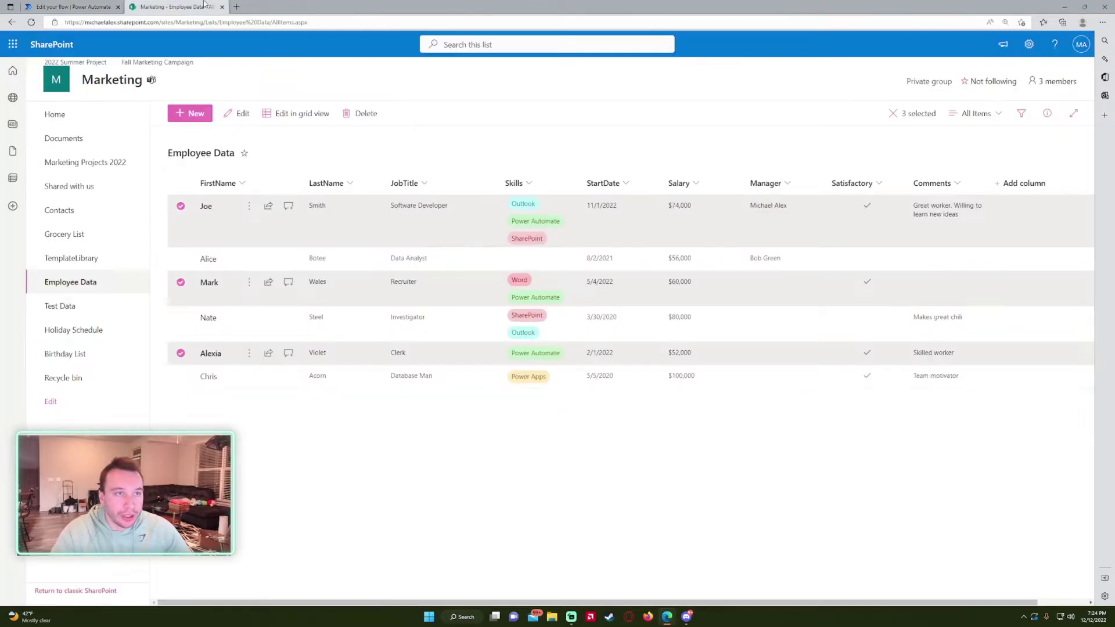
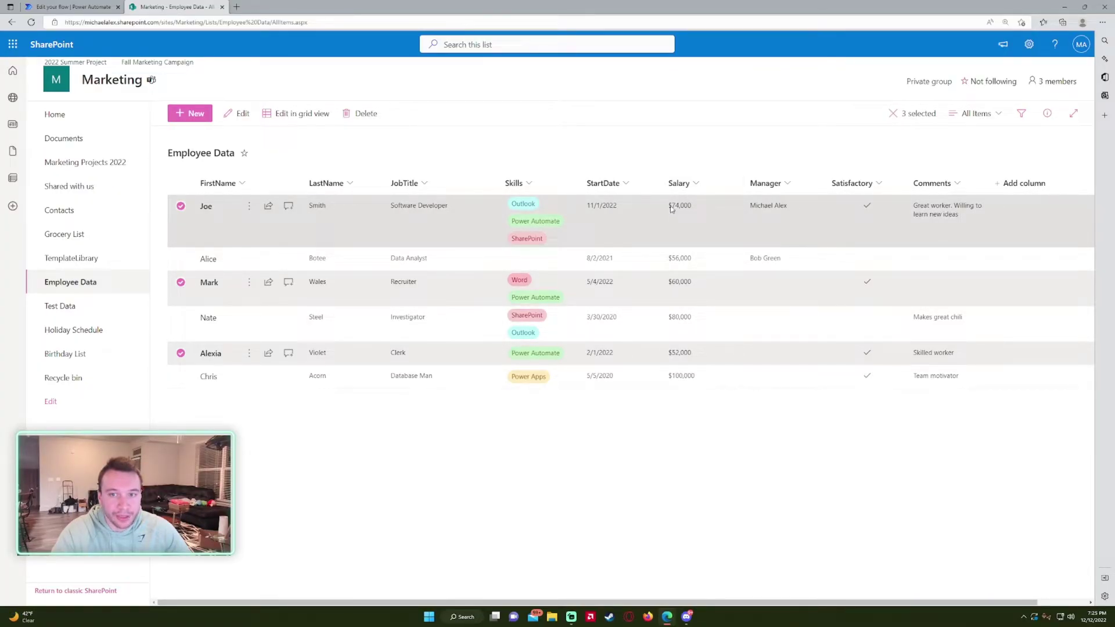
click(91, 5)
drag(595, 297, 487, 294)
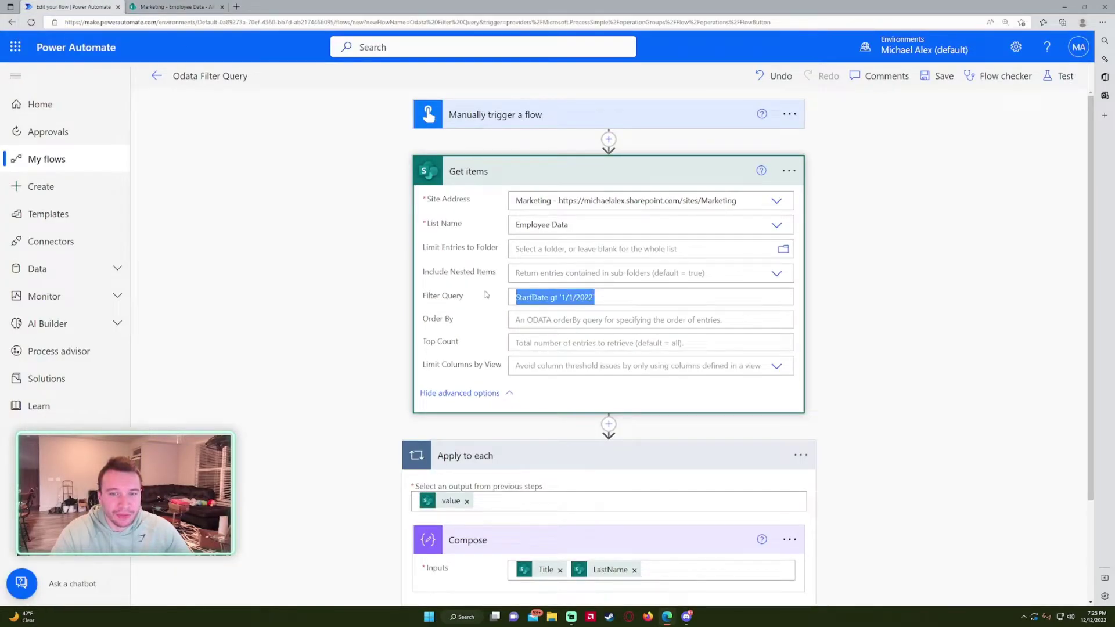
key(ctrl+Tab)
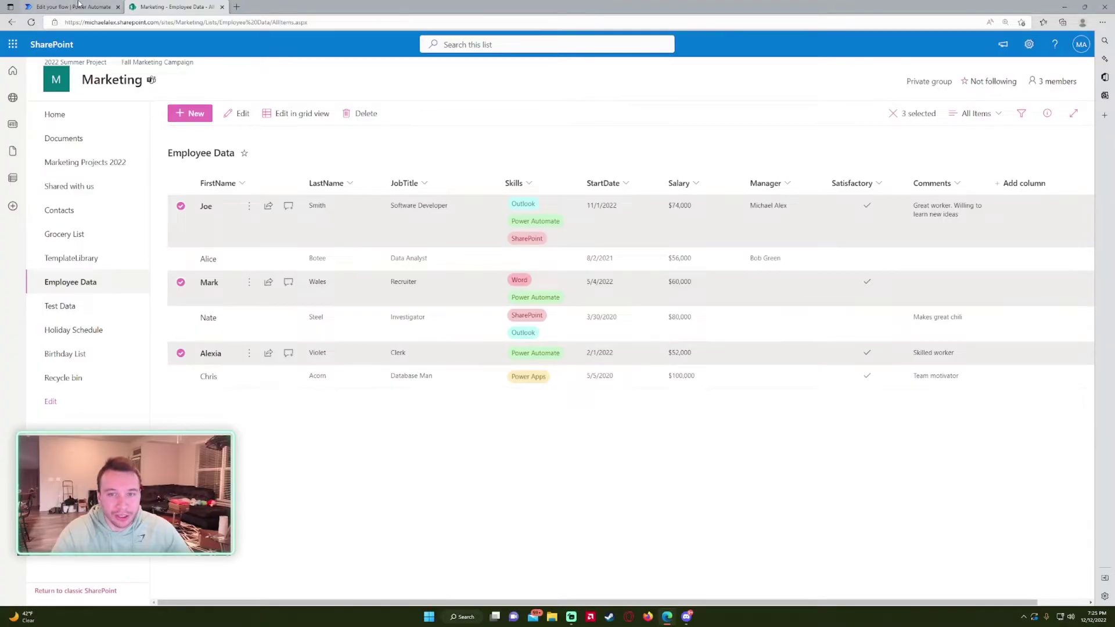
key(ctrl+Tab)
text(Salary )
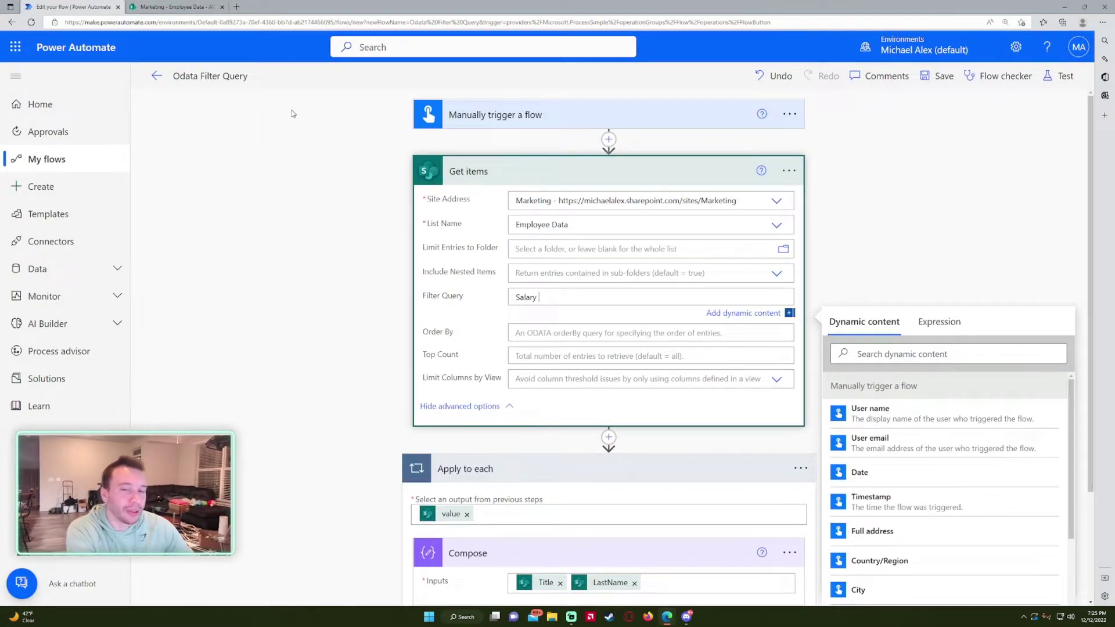
text(gt)
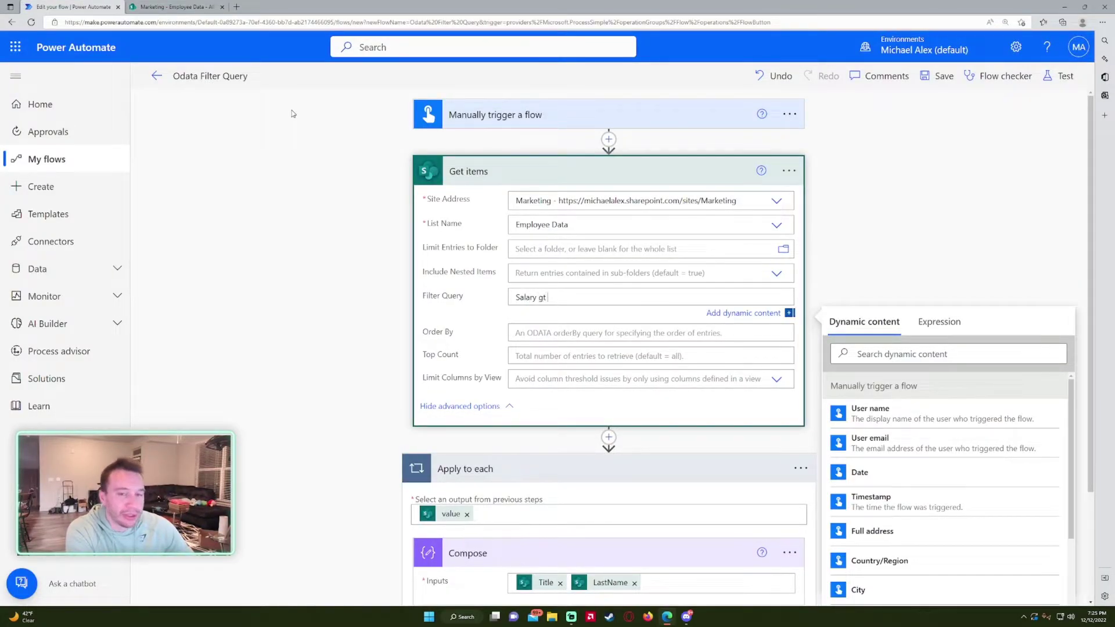
key(Return)
key(BackSpace)
Select only the Employee Data rows with salaries of $74,000, $80,000 and $100,000.
key(ctrl+Tab)
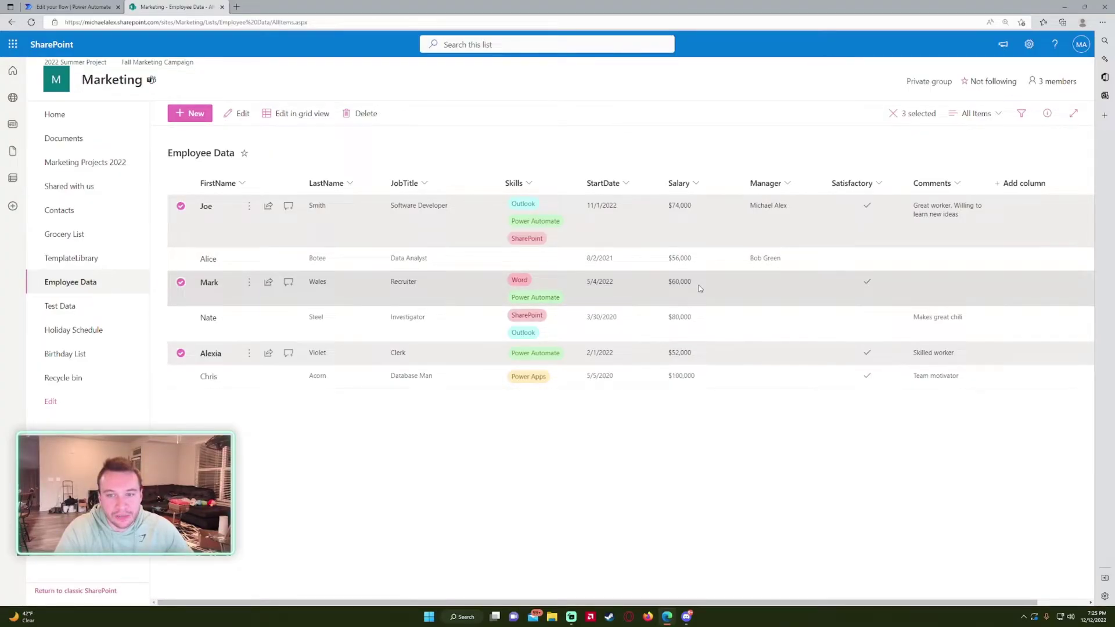
click(709, 259)
click(706, 227)
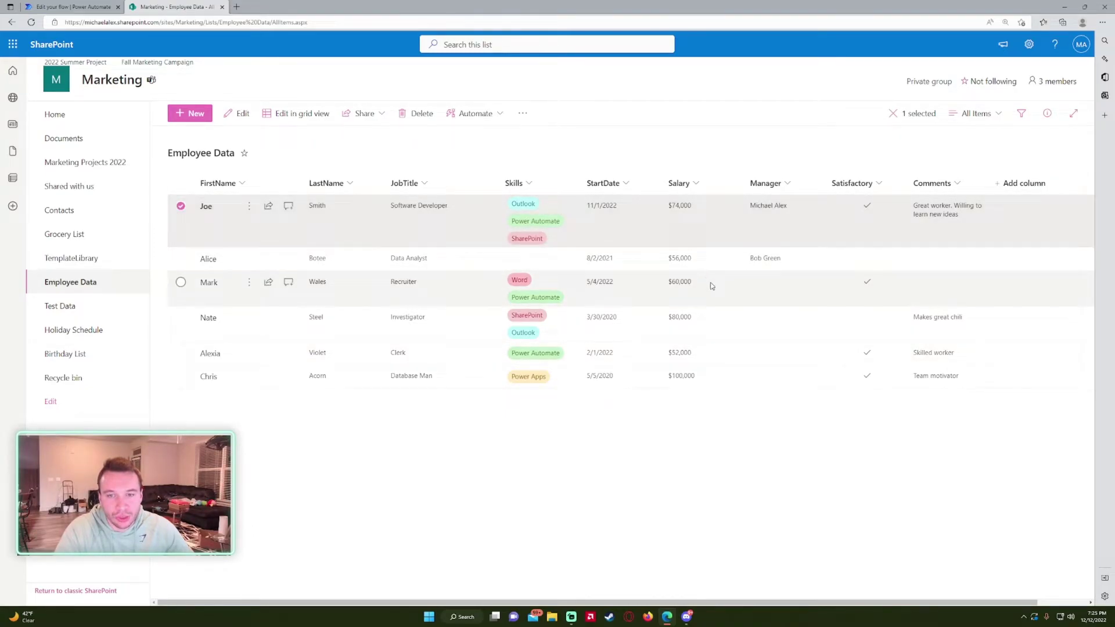
ctrl+click(713, 320)
ctrl+click(717, 378)
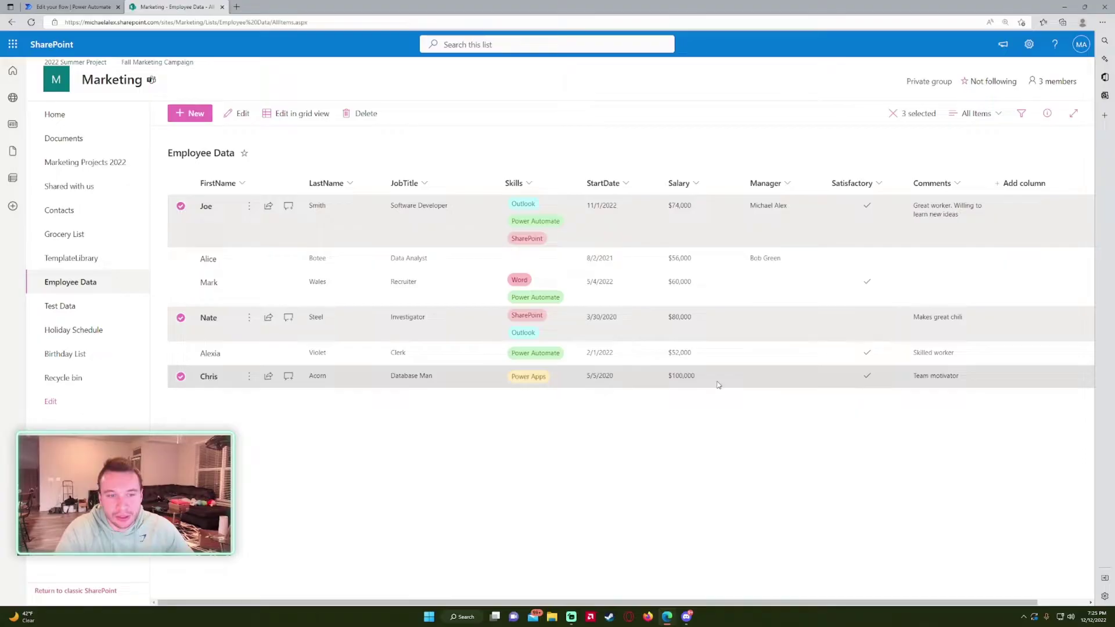
Complete the Get items filter query as Salary gt '65000'.
click(72, 7)
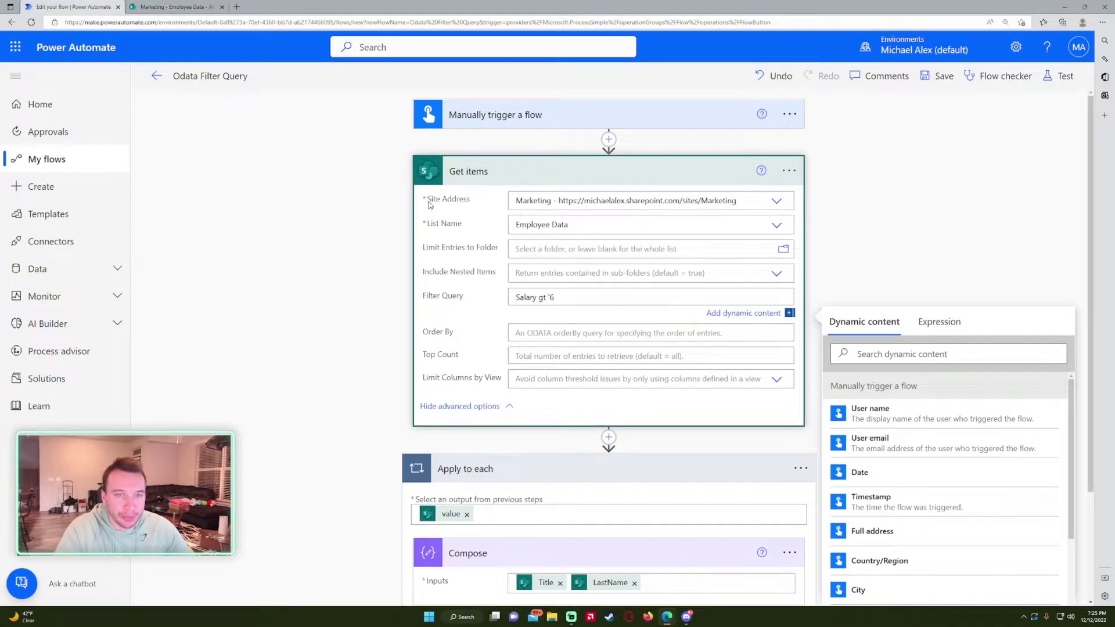
click(171, 6)
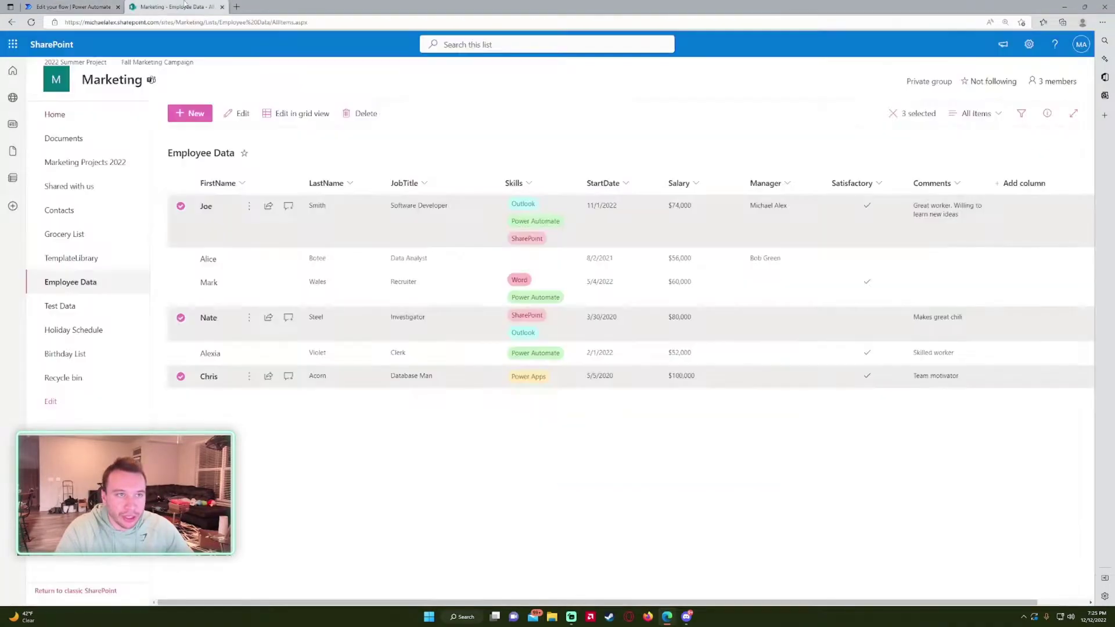
click(98, 7)
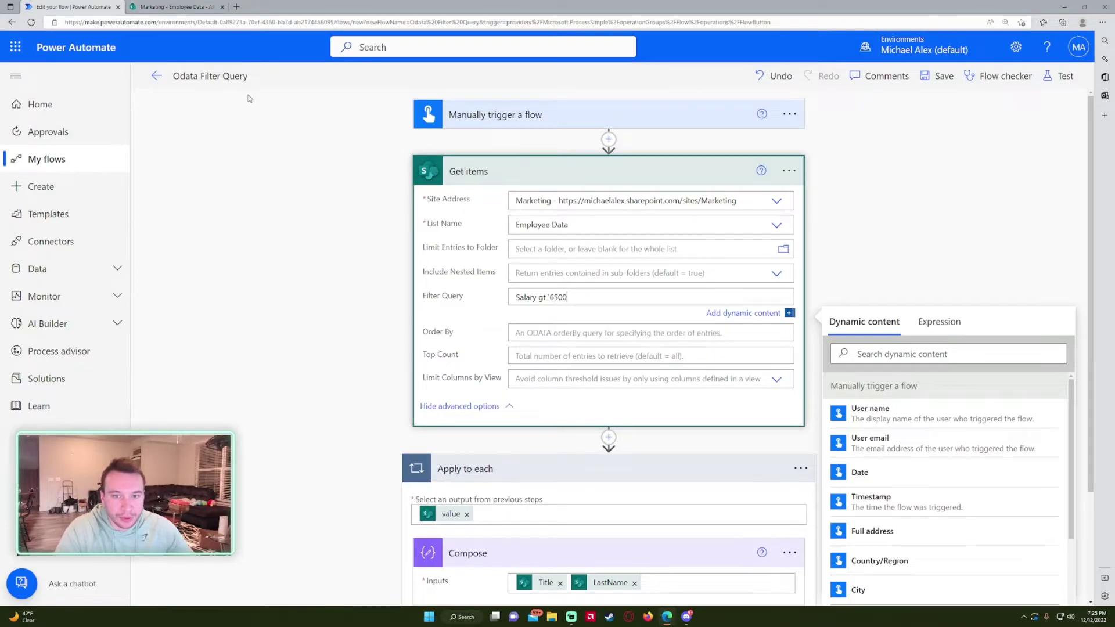
text(0')
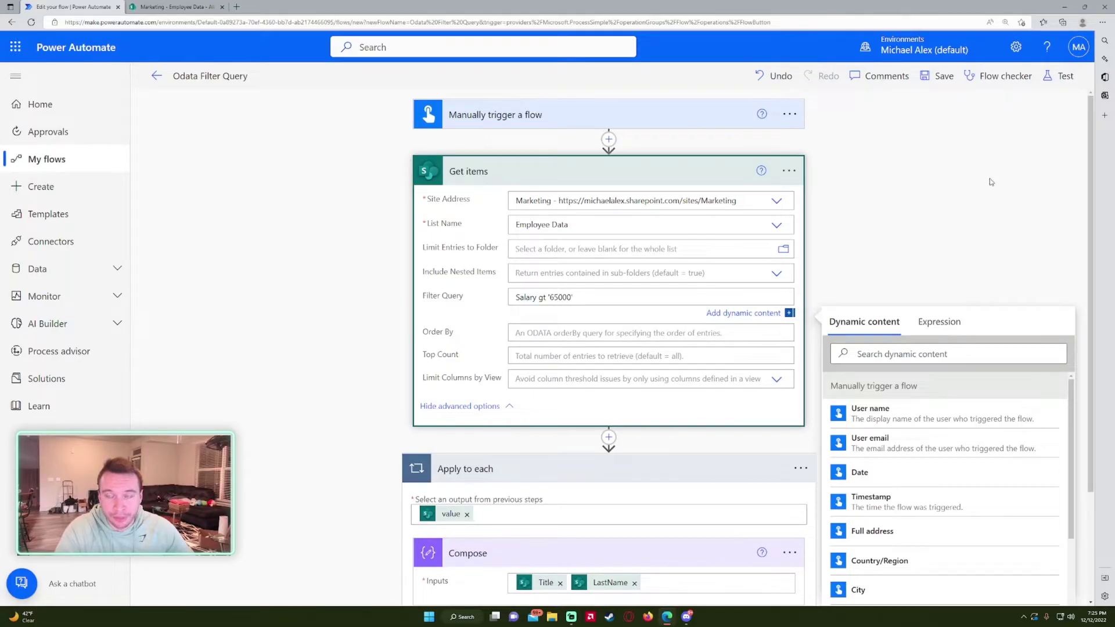
Save the flow with the salary filter and run a test of it.
click(940, 76)
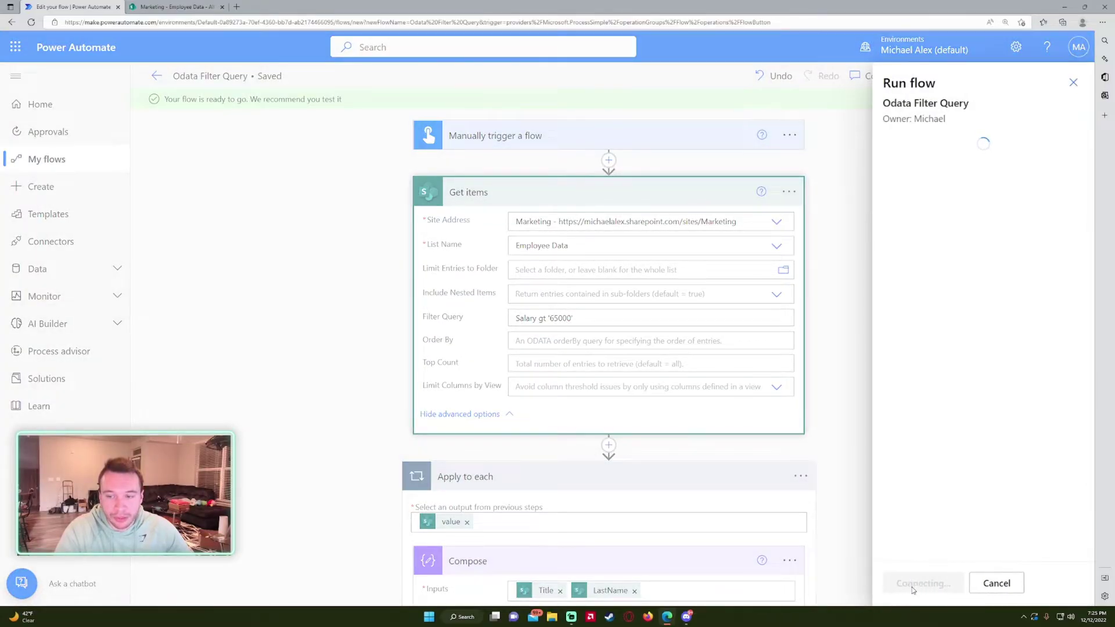
click(909, 584)
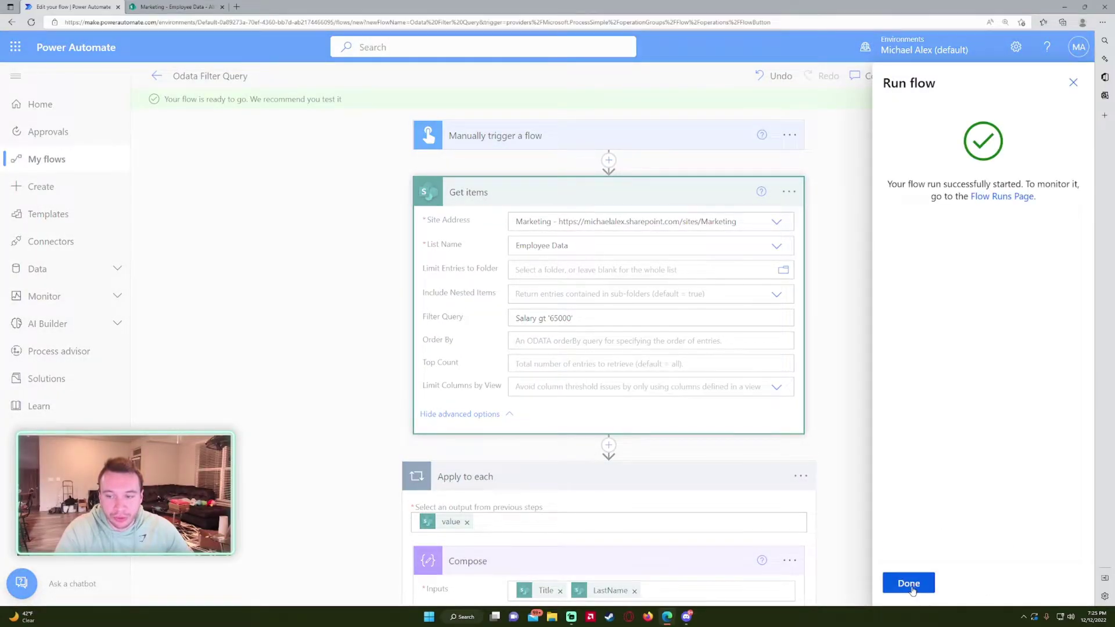
click(909, 583)
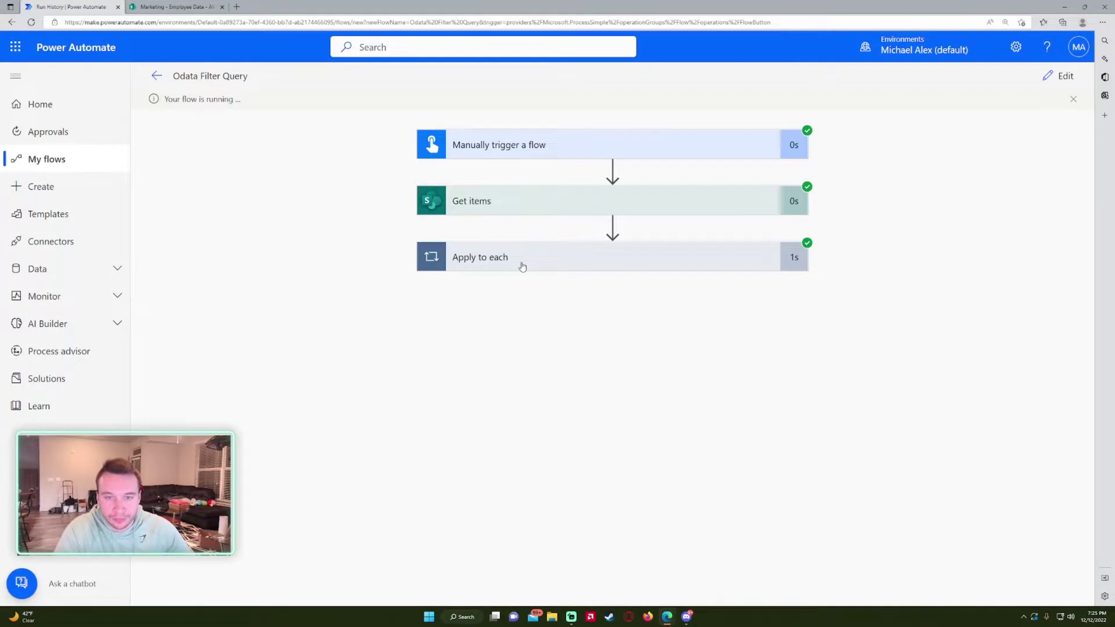
Step through the Compose output of each Apply to each iteration and compare them with the selected high-salary rows.
click(522, 266)
click(521, 335)
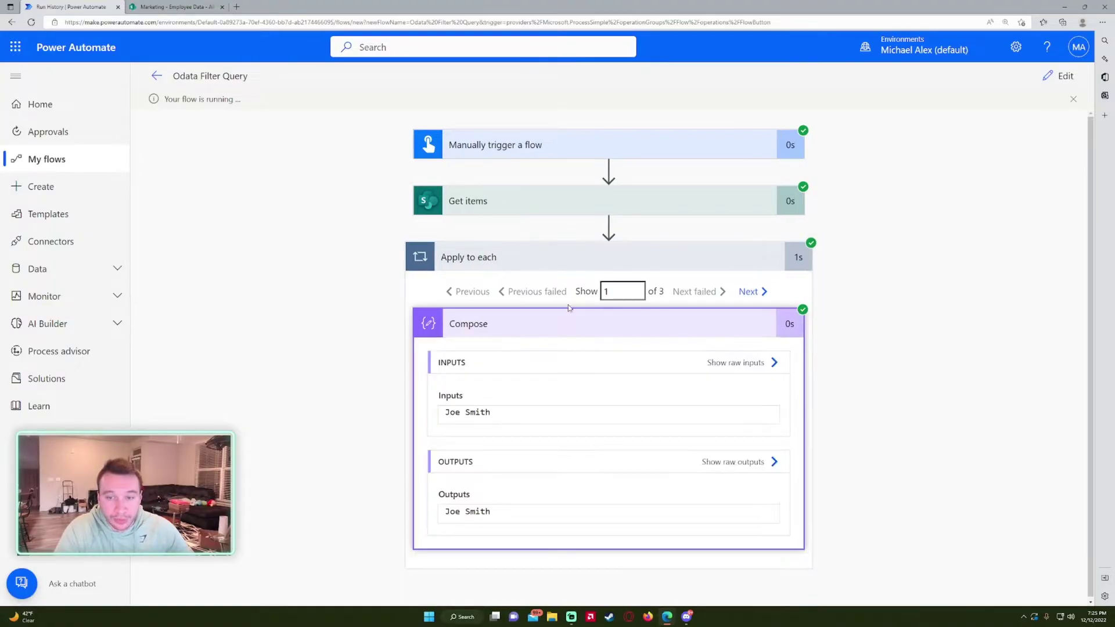
click(462, 197)
scroll(462, 197, down, 5)
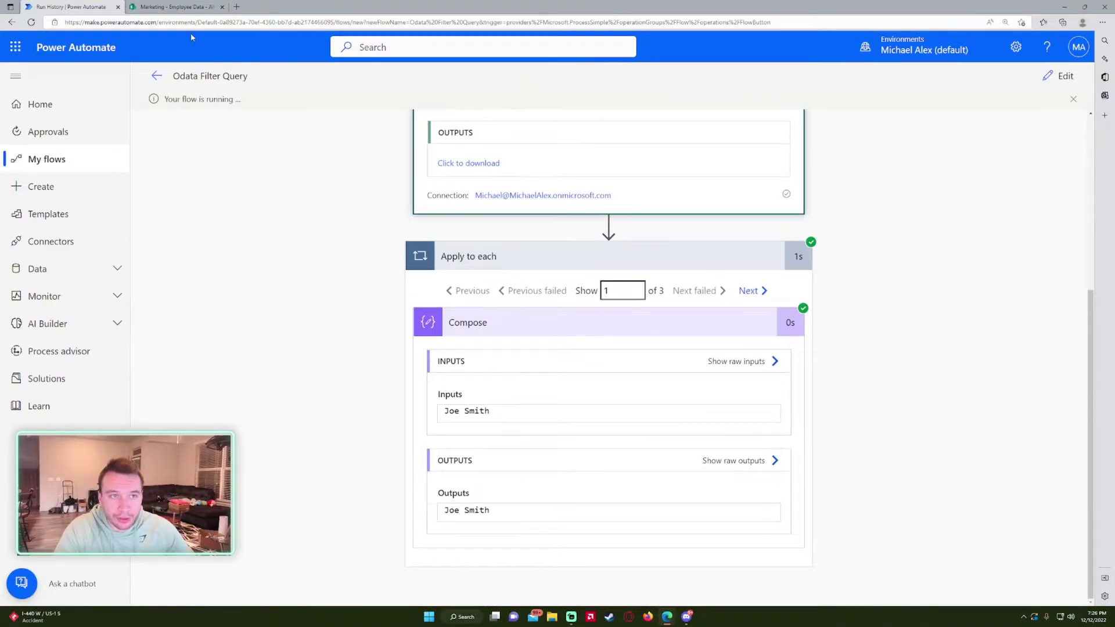
click(174, 7)
click(71, 6)
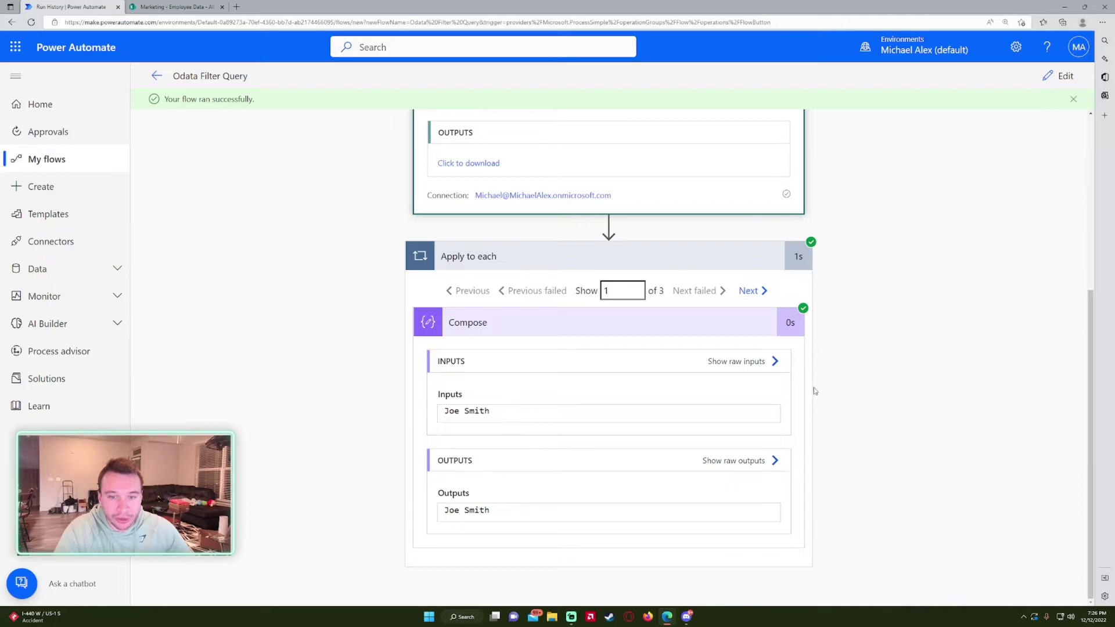
click(751, 291)
click(751, 291)
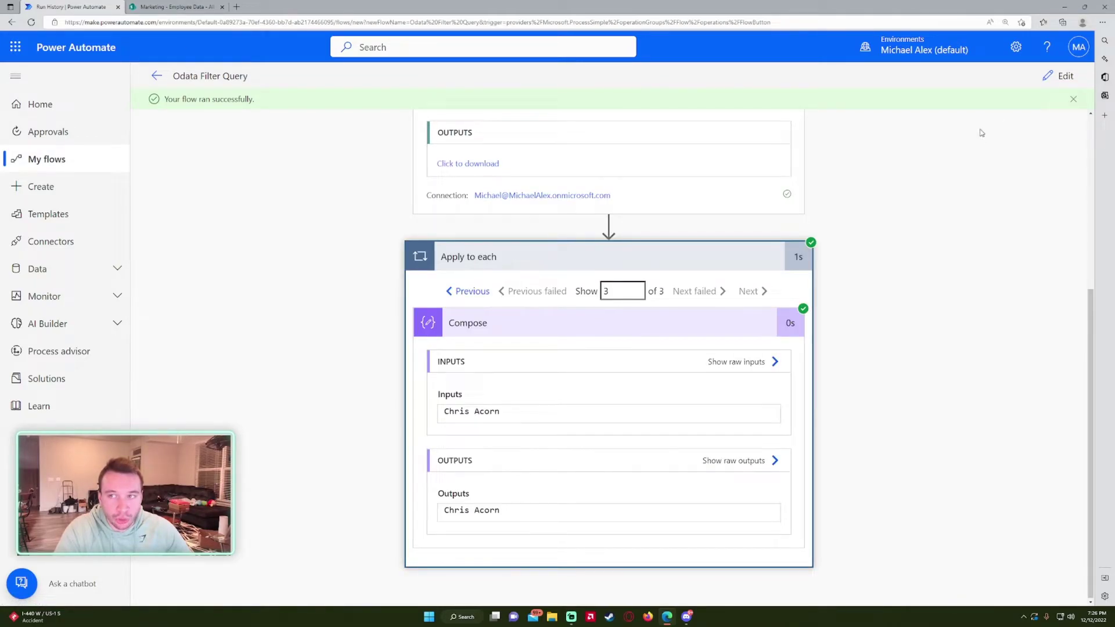
Reopen the flow, recheck the Salary column format, and try the filter query with a thousands separator: Salary gt '65,000'.
click(1058, 76)
click(206, 6)
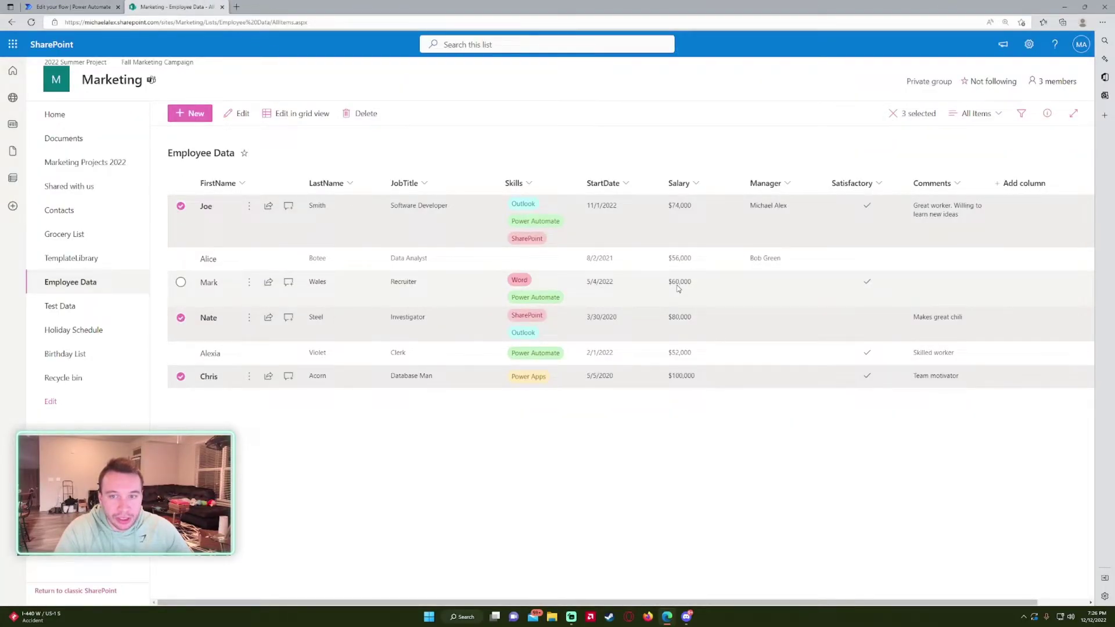
click(86, 7)
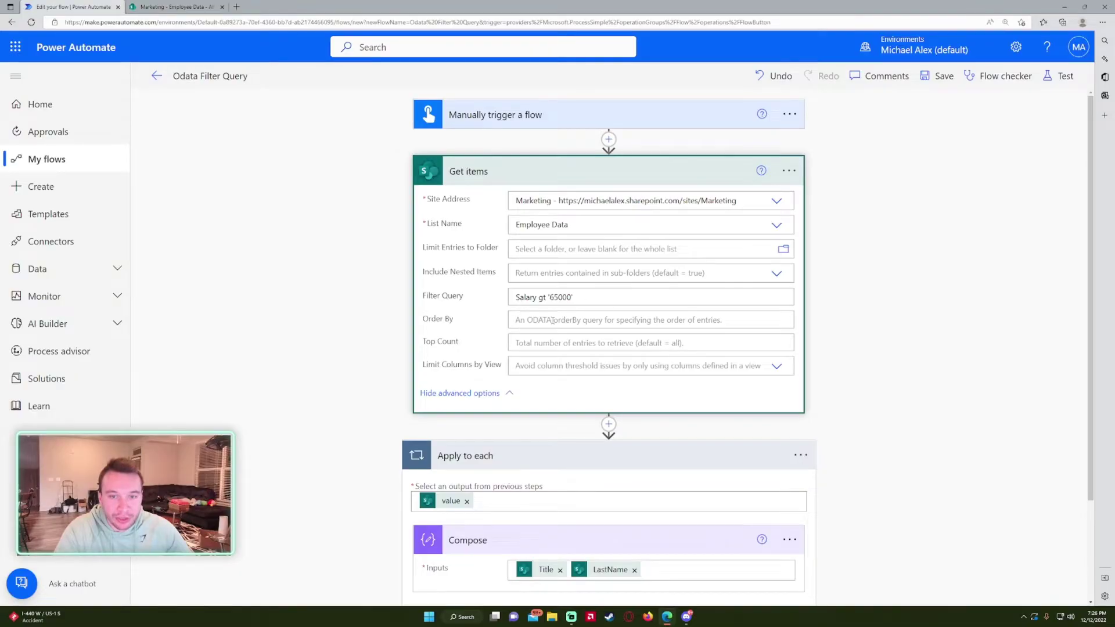
click(561, 298)
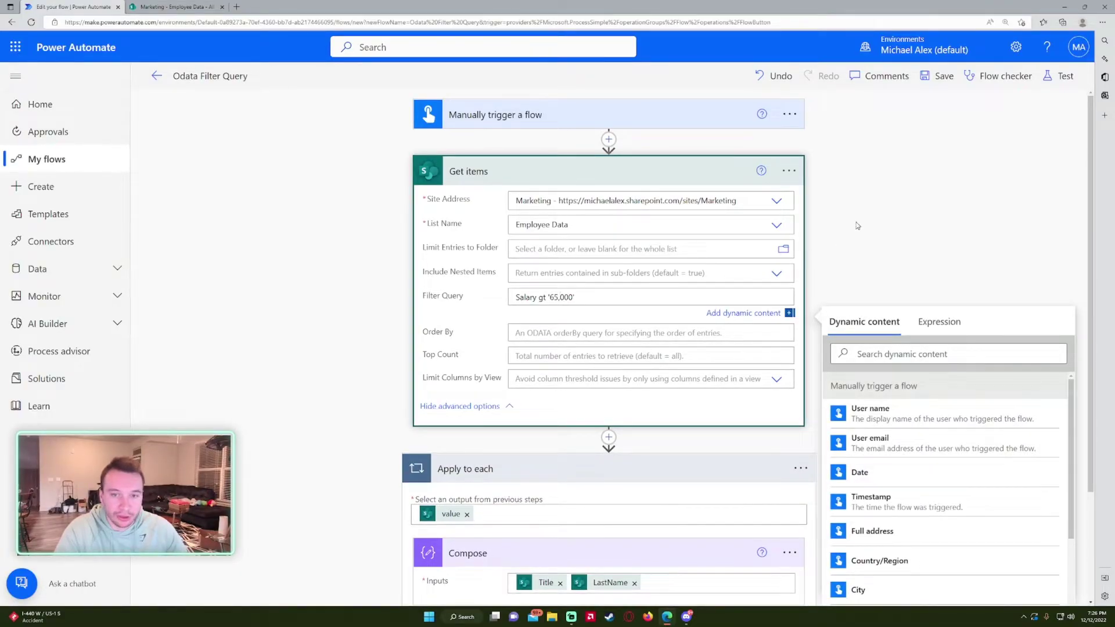
Save and test the flow with the comma-separated amount, and check the Apply to each results against the selected list rows.
click(939, 76)
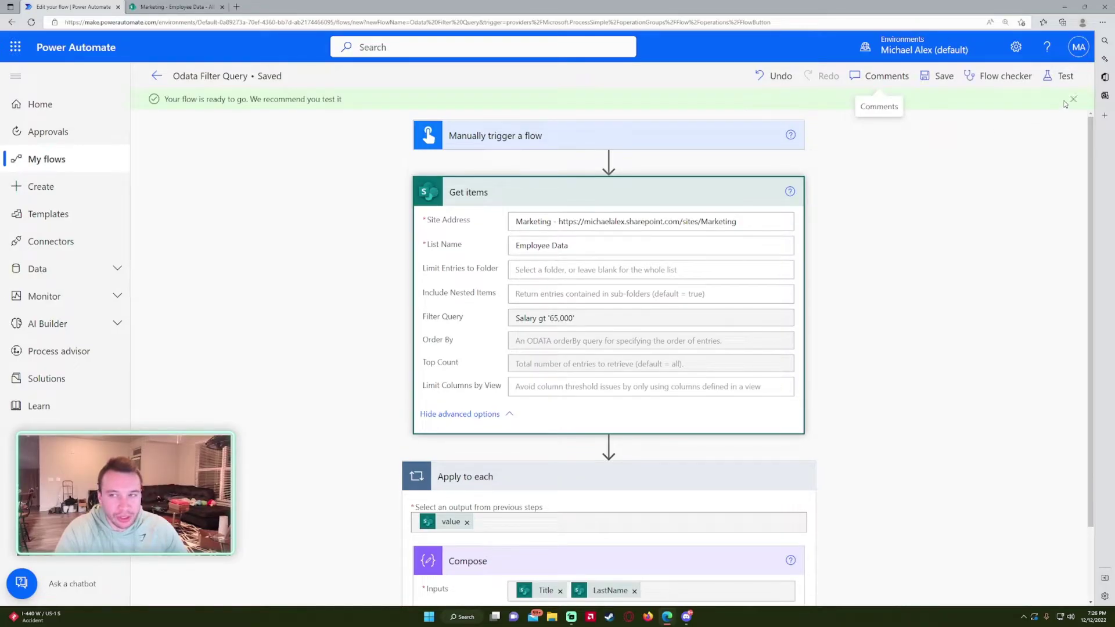
click(1065, 76)
click(908, 585)
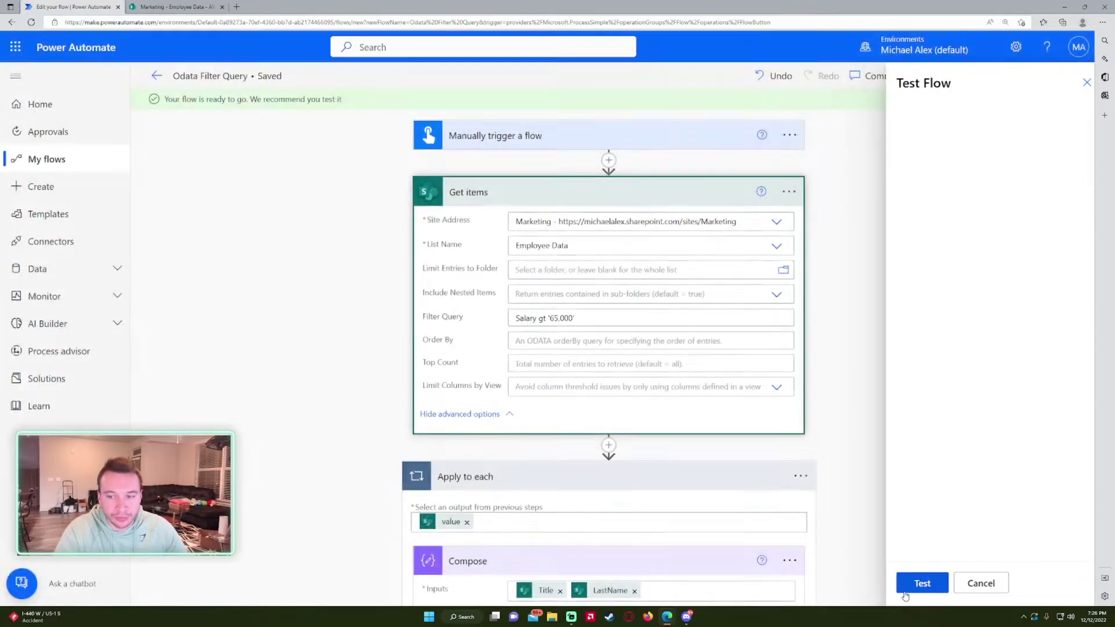
click(914, 583)
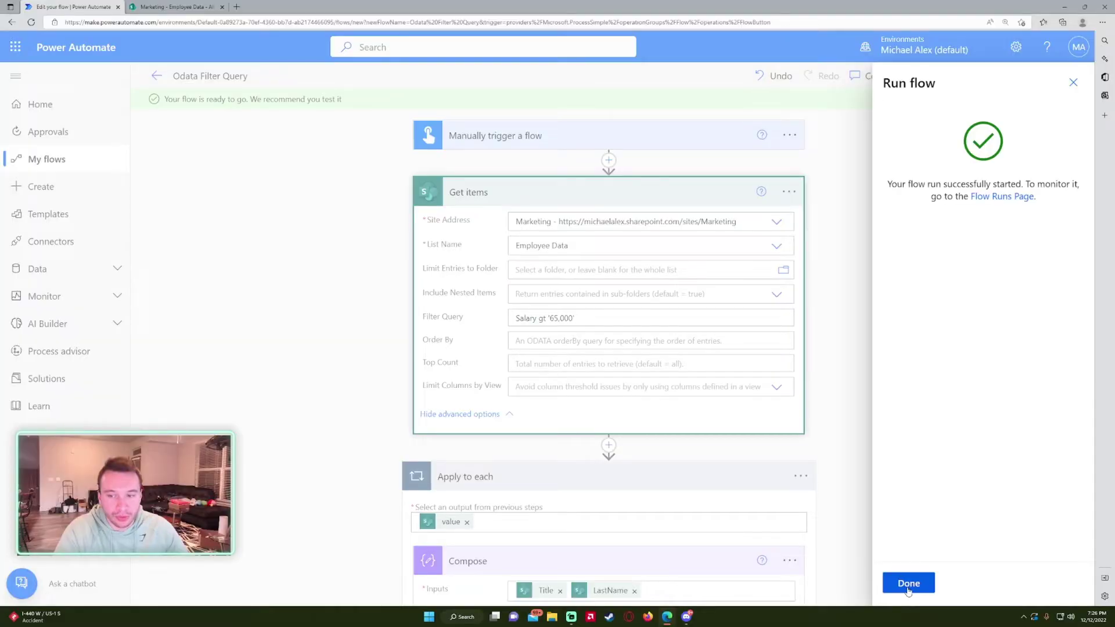
click(908, 583)
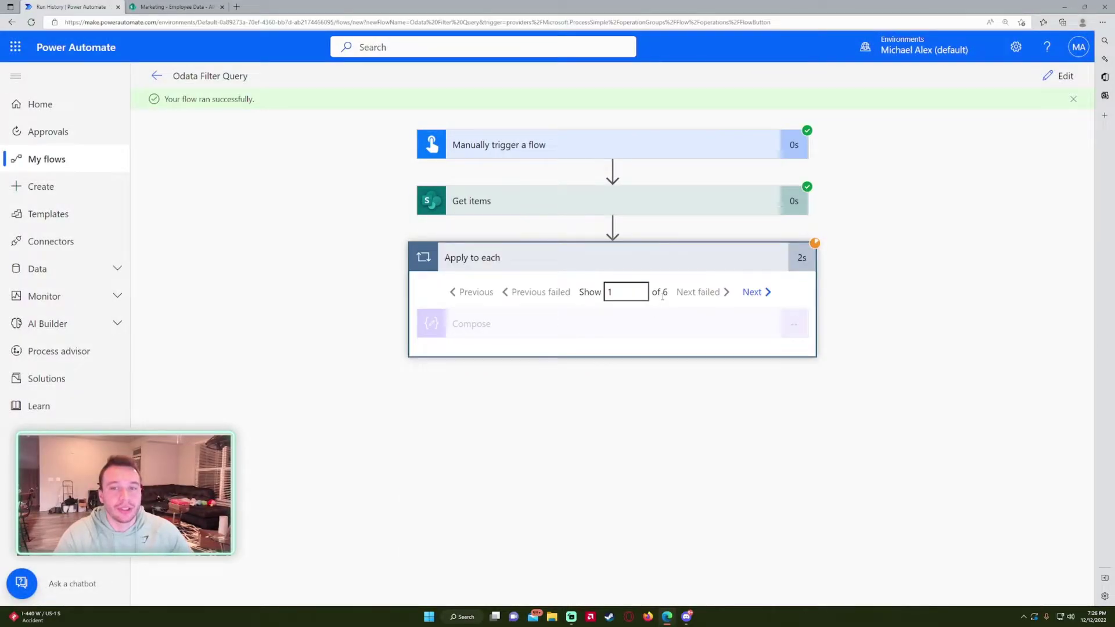
click(662, 323)
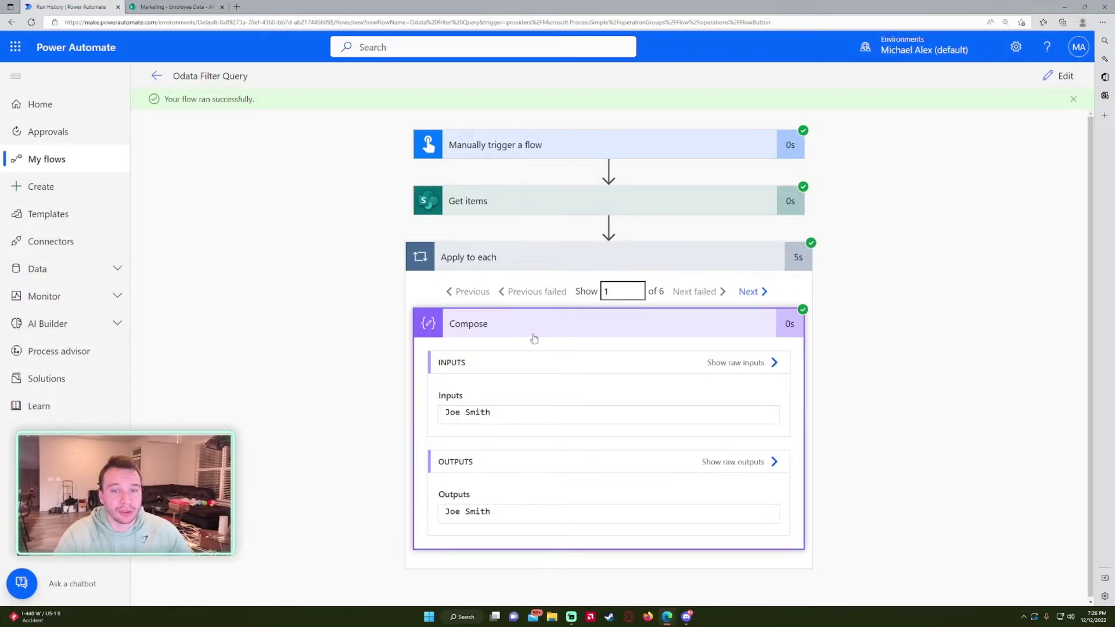
key(ctrl+Tab)
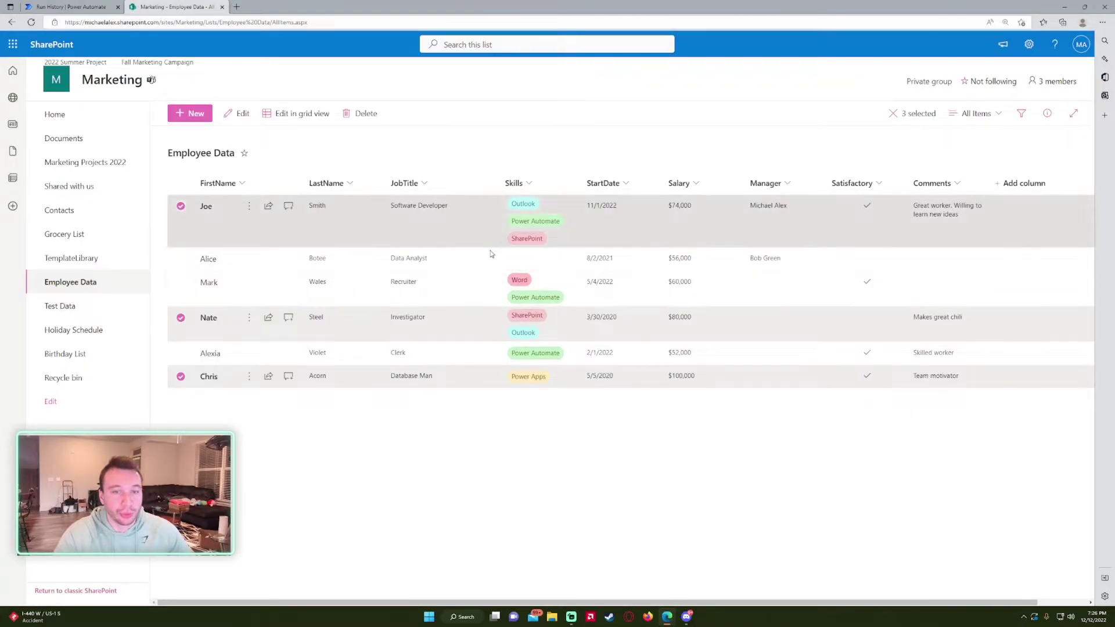
click(60, 6)
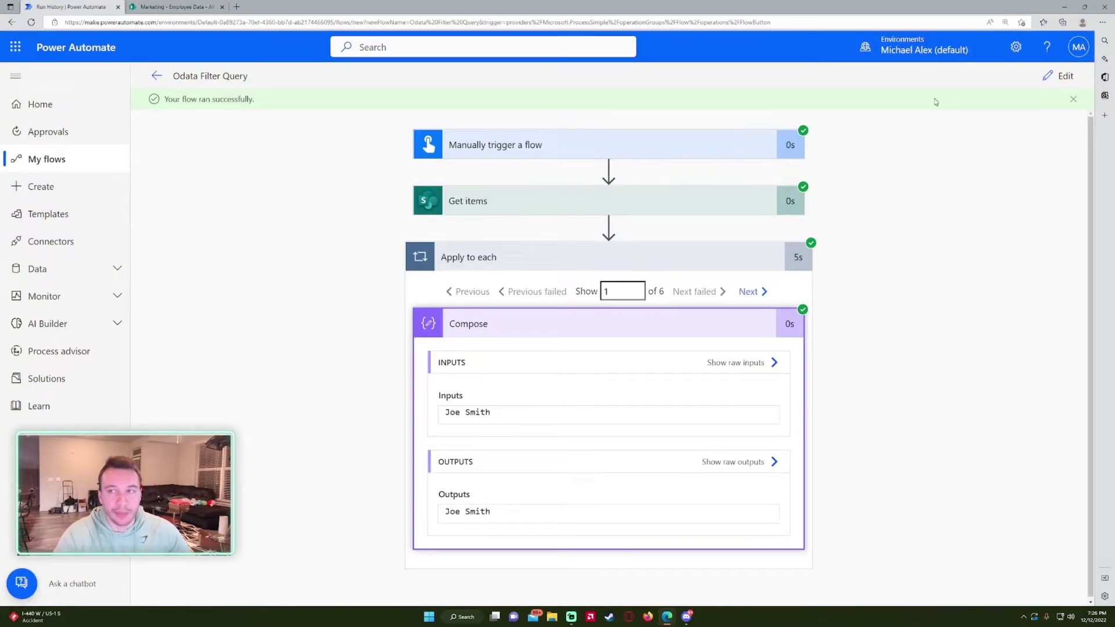
Reopen the flow and remove the comma from the amount in the filter query so it reads Salary gt '65000'.
click(1059, 76)
click(594, 299)
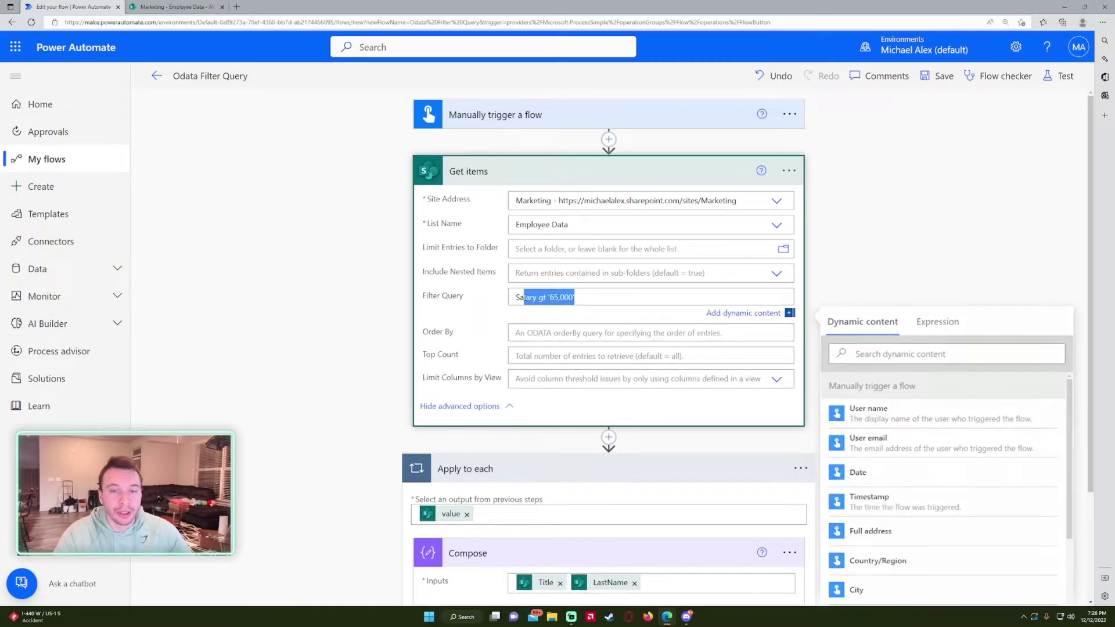
drag(593, 299, 512, 302)
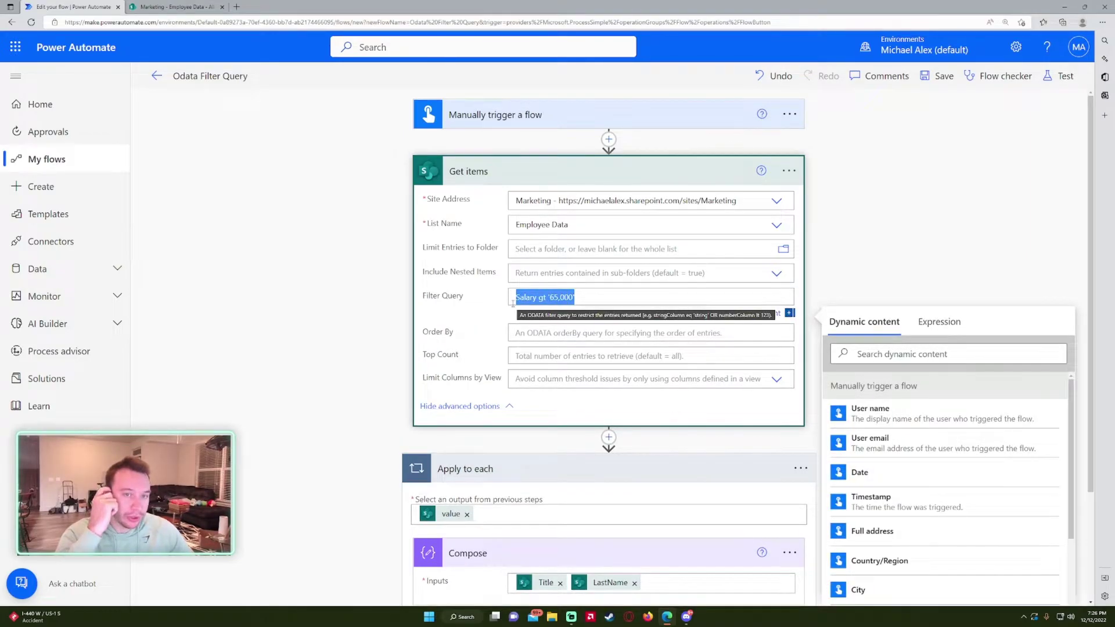
click(164, 6)
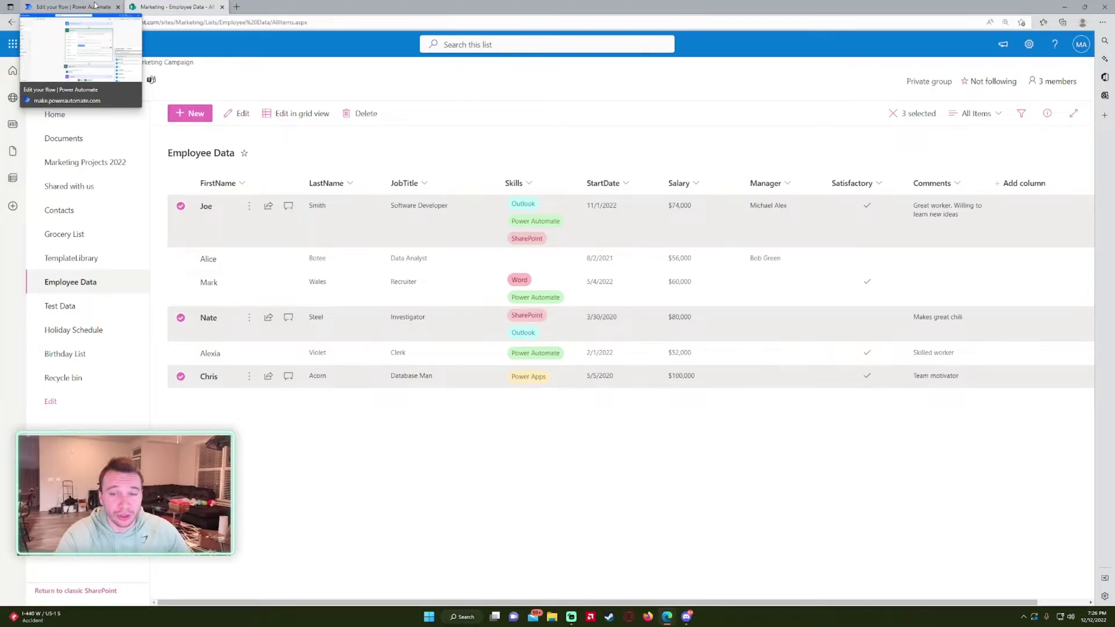
click(95, 7)
click(585, 297)
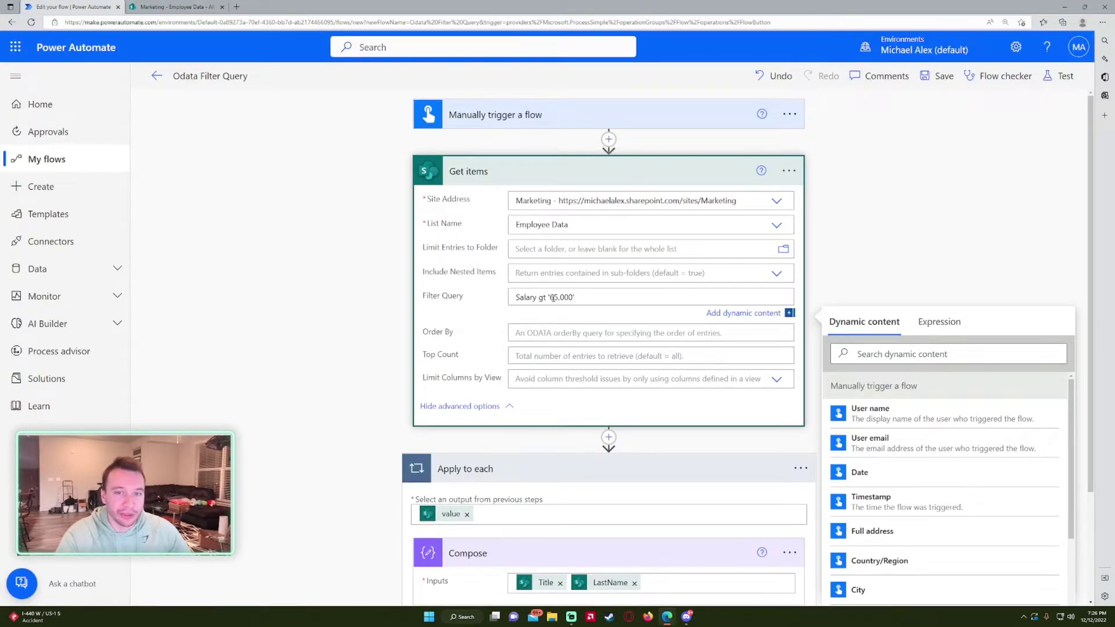
key(BackSpace)
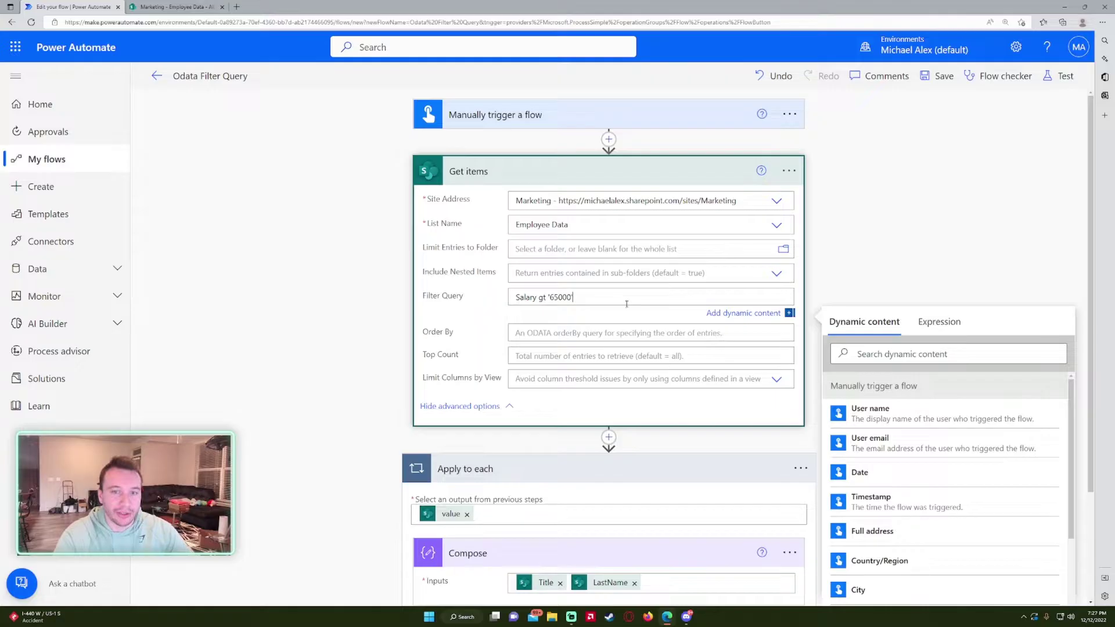
Extend the filter query to Salary gt '65000' and StartDate lt '1/1/2022', and deselect the Software Developer row in the Employee Data list.
key(End)
text(and )
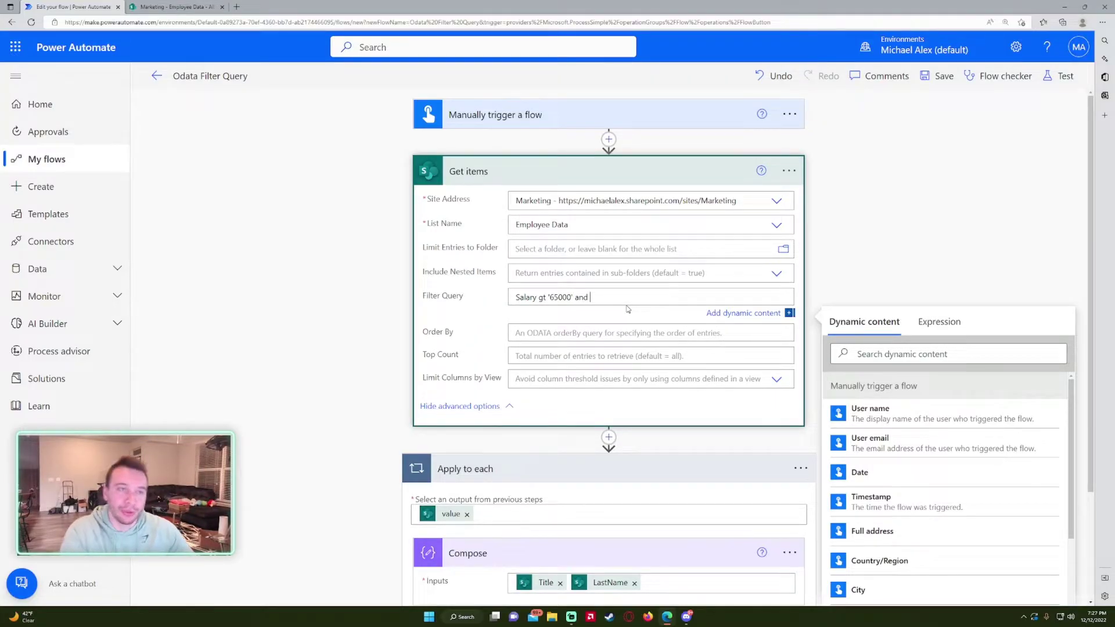
text(StartDate gt)
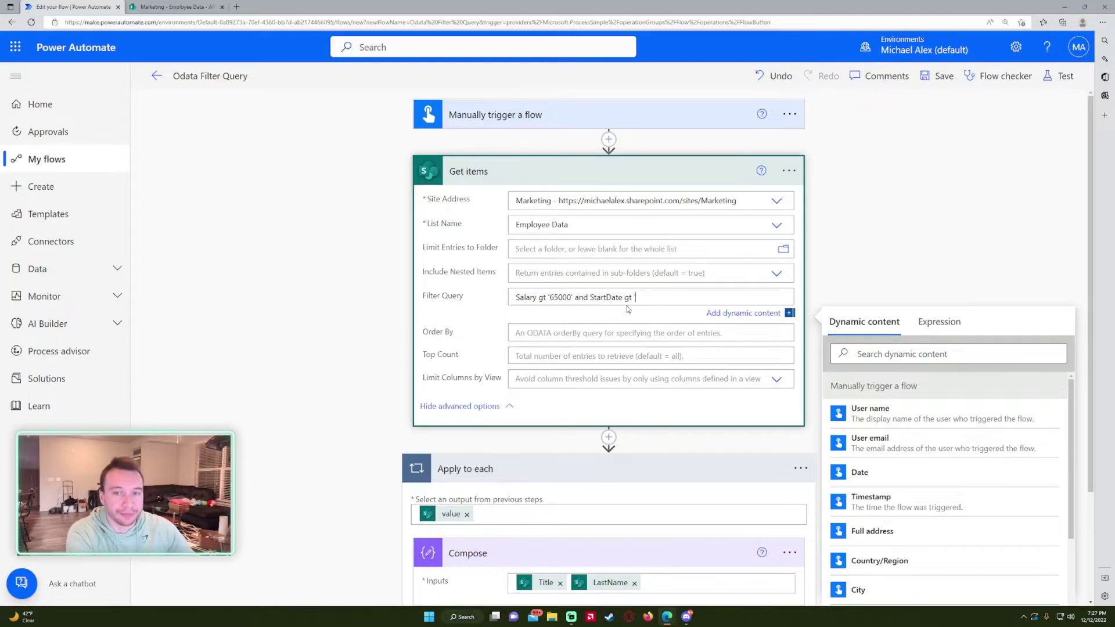
key(ctrl+Tab)
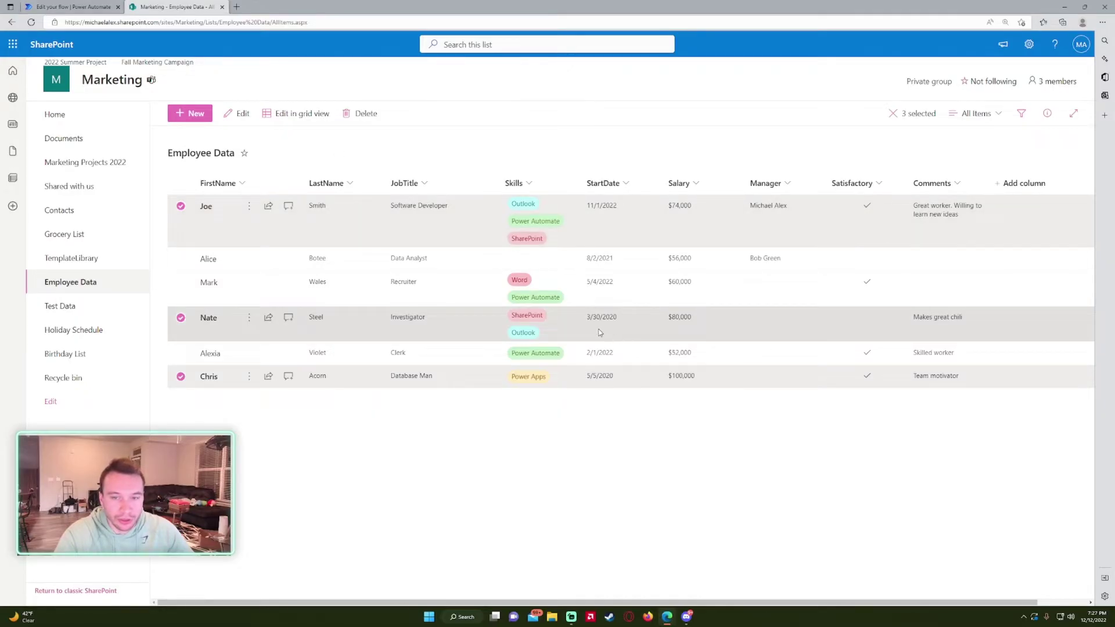
click(586, 229)
click(73, 6)
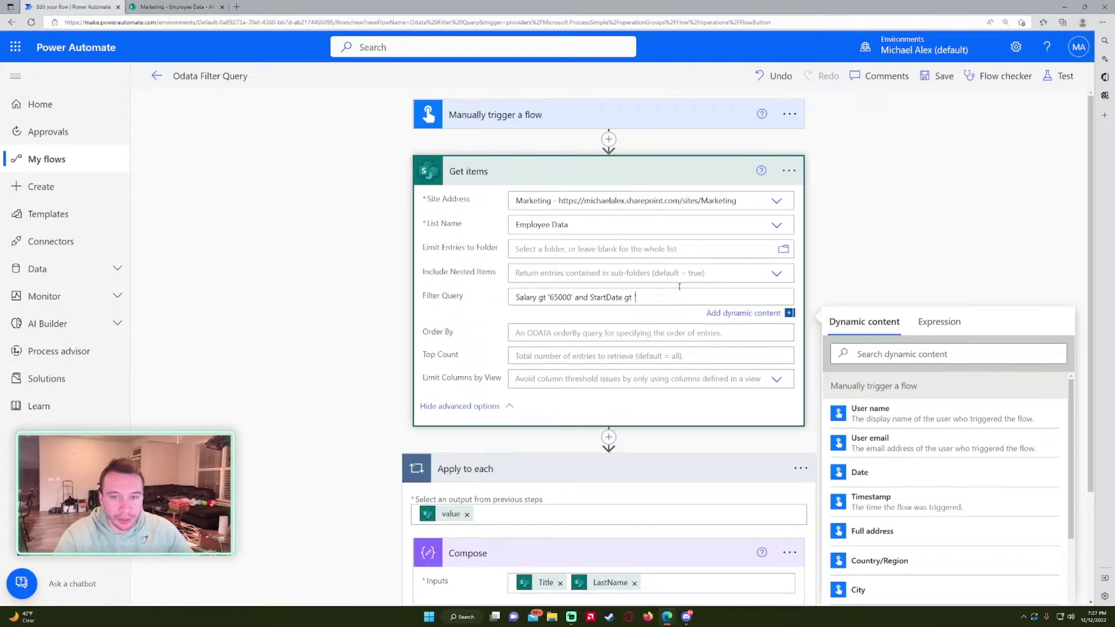
drag(634, 297, 624, 297)
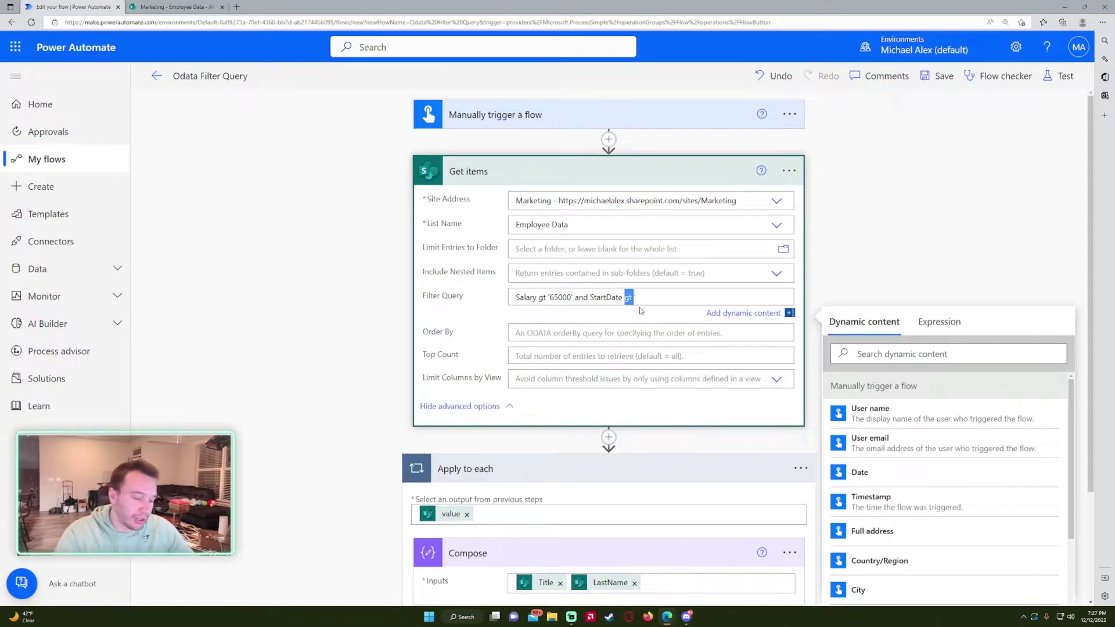
text(lt)
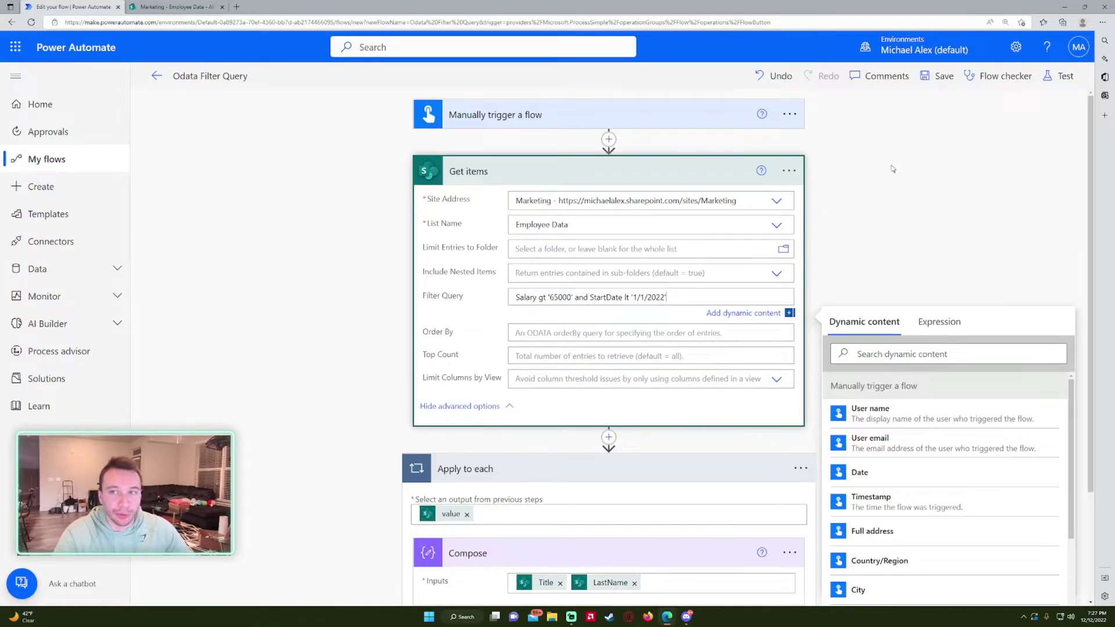
Save and test the flow with the combined salary and start date filter, and check the Compose output of each Apply to each iteration.
click(935, 76)
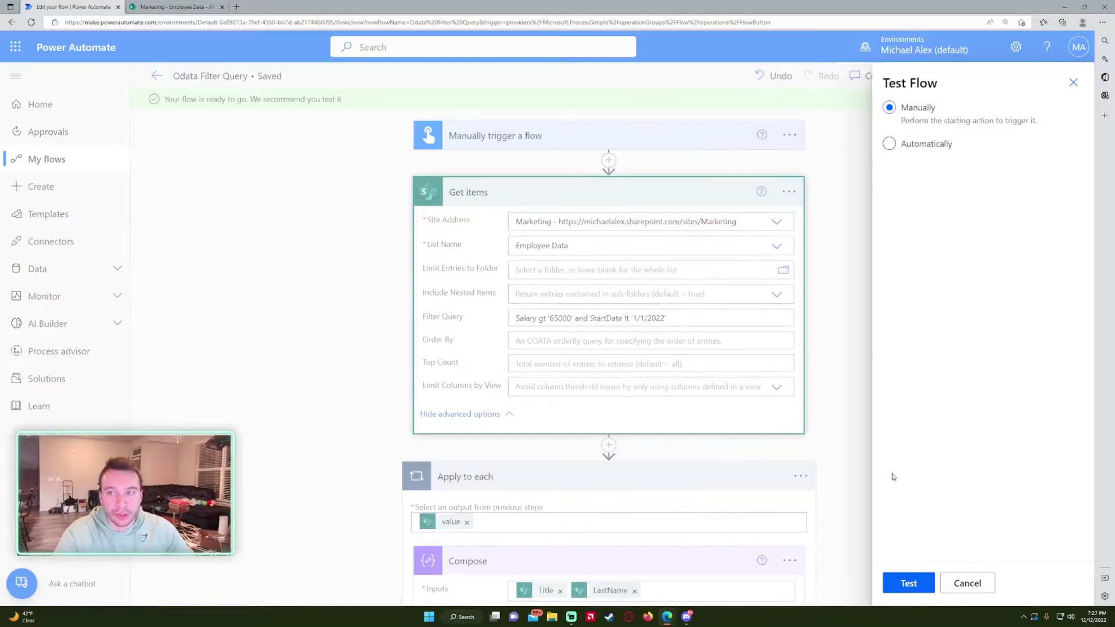
click(909, 584)
click(914, 583)
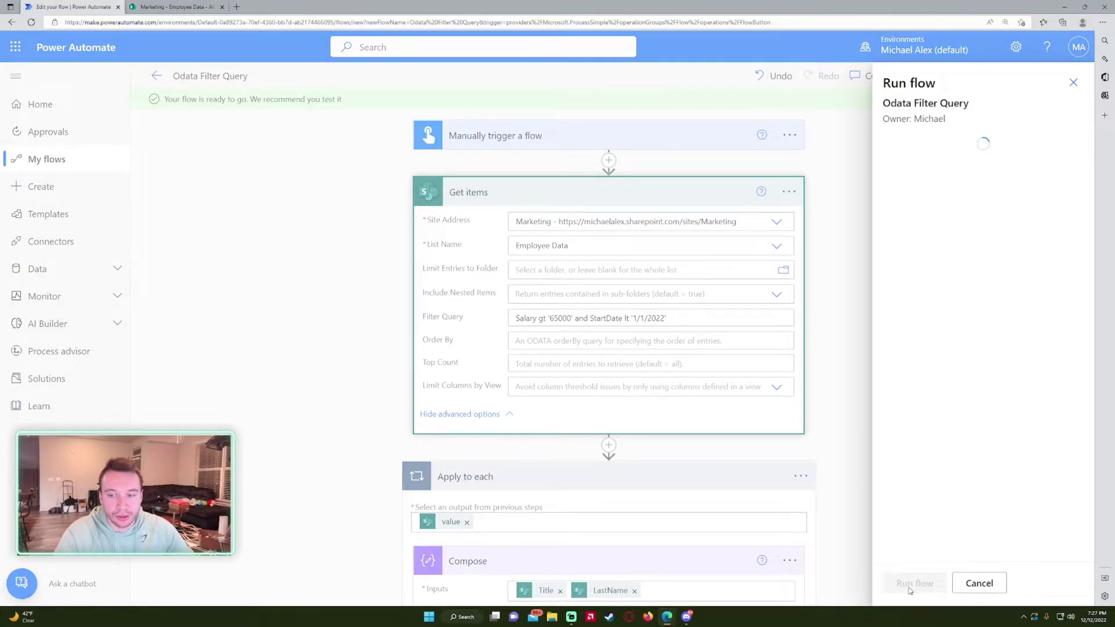
click(528, 245)
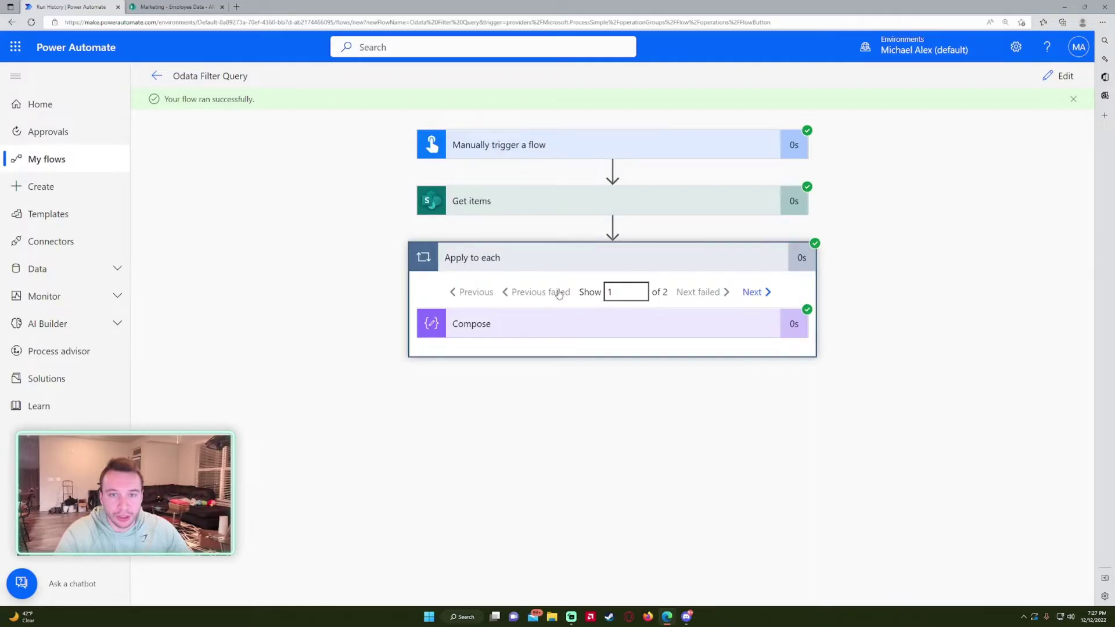
click(580, 325)
click(765, 293)
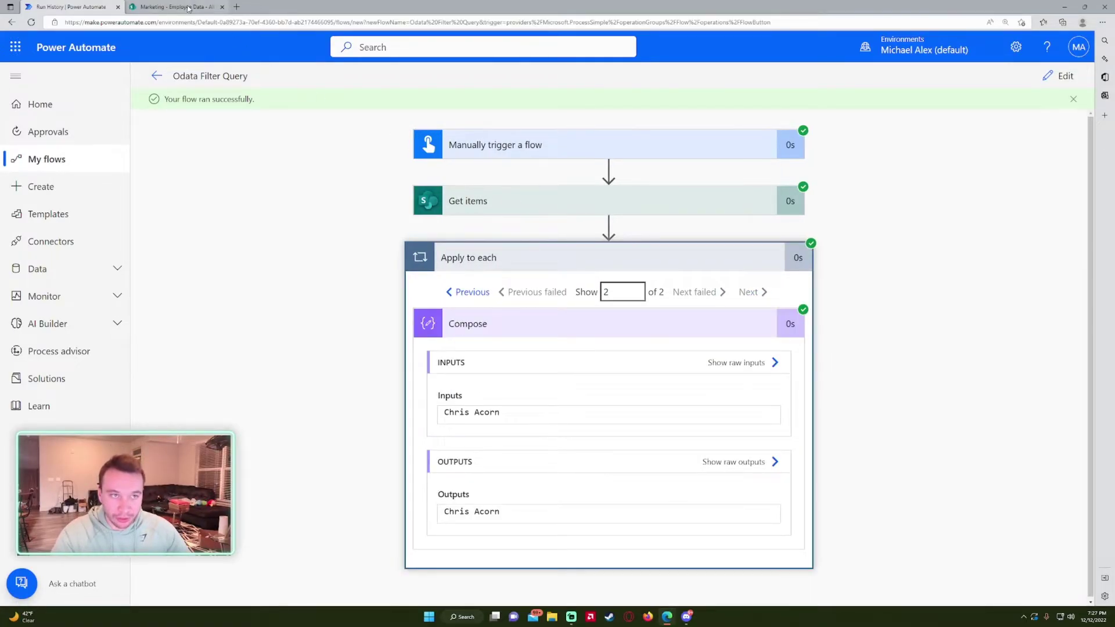
Reopen the flow and replace the and operator so the filter query reads Salary gt '65000' or StartDate lt '1/1/2022'.
click(1059, 76)
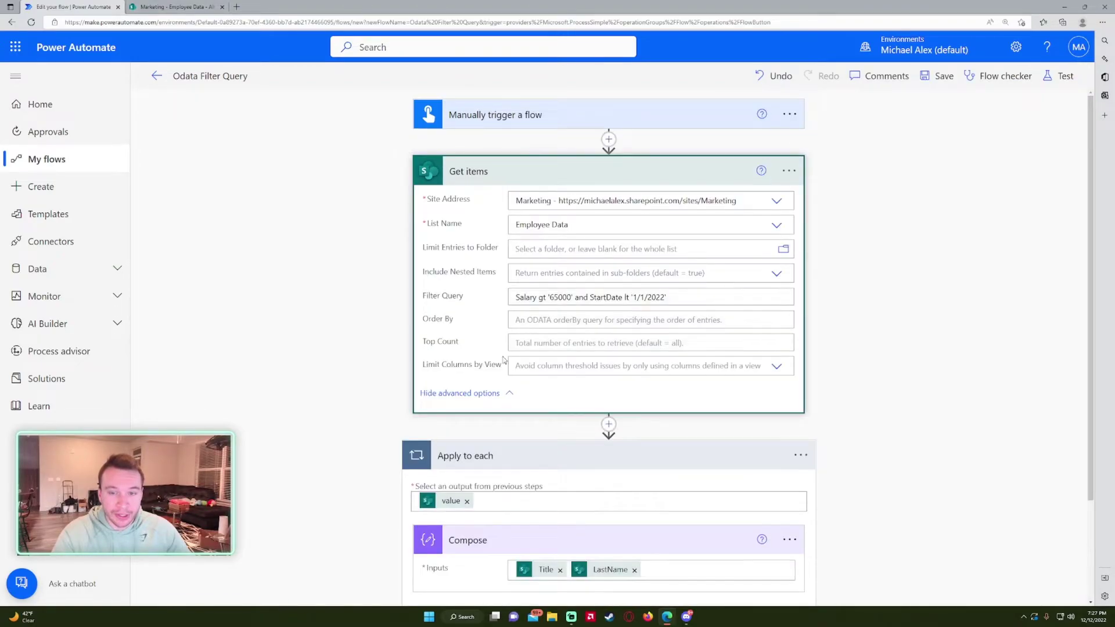
double_click(582, 297)
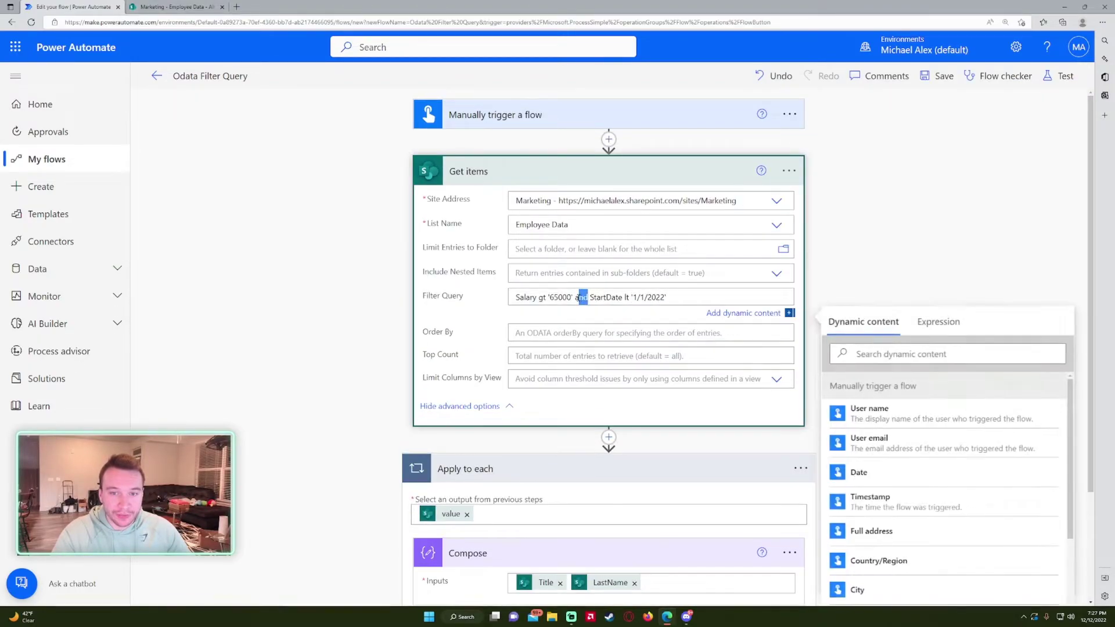
text(or)
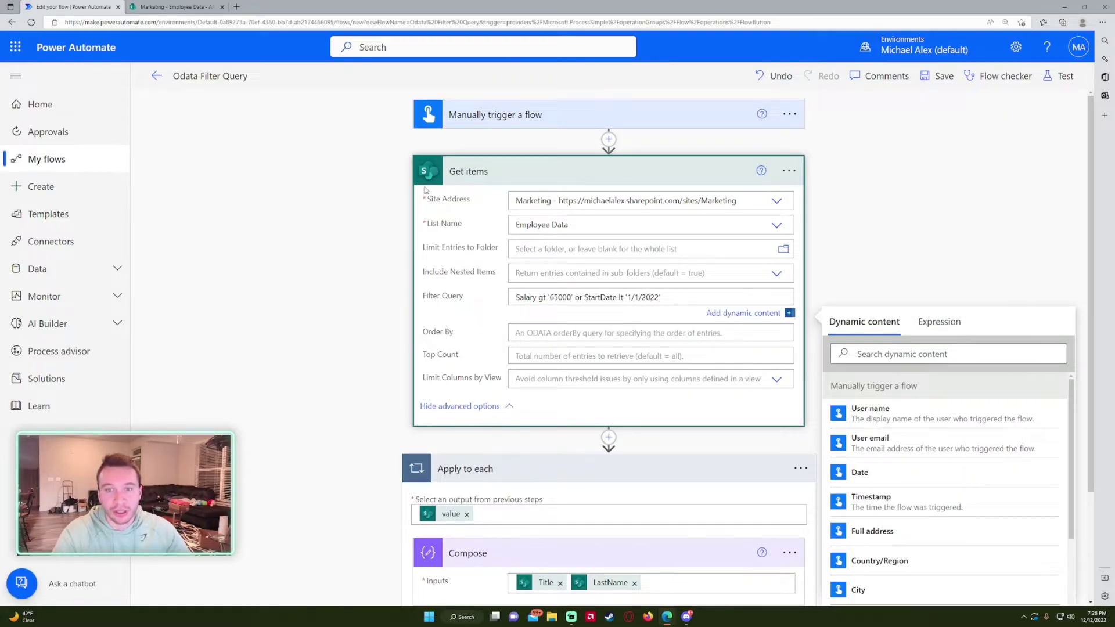
Compare the or query with the Employee Data list and add the matching Software Developer and Data Analyst rows to the selection.
click(174, 6)
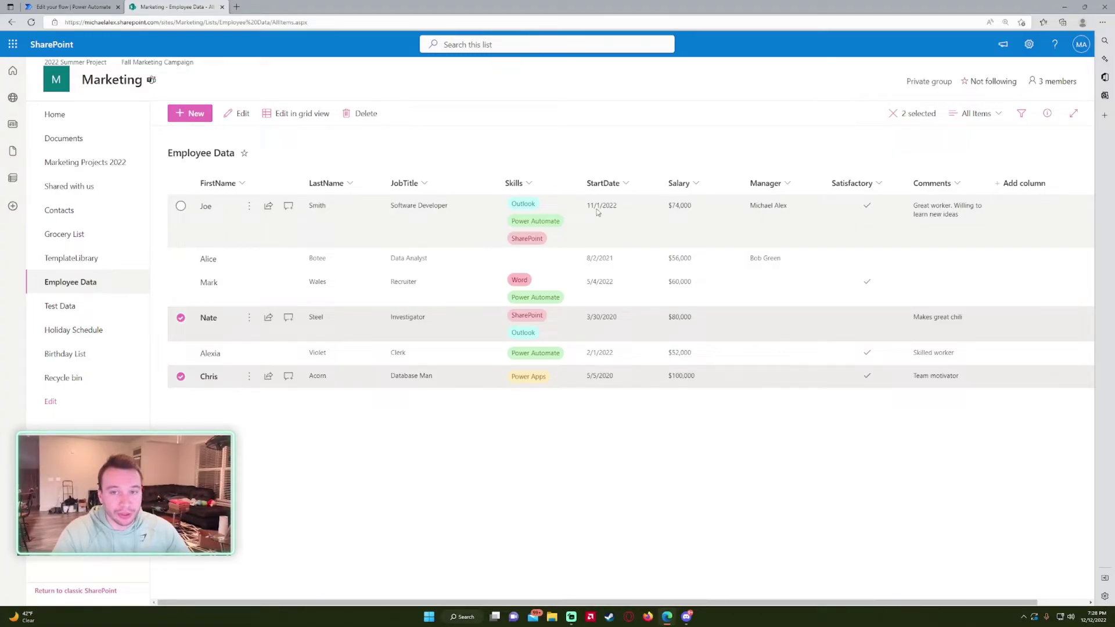
key(ctrl+Tab)
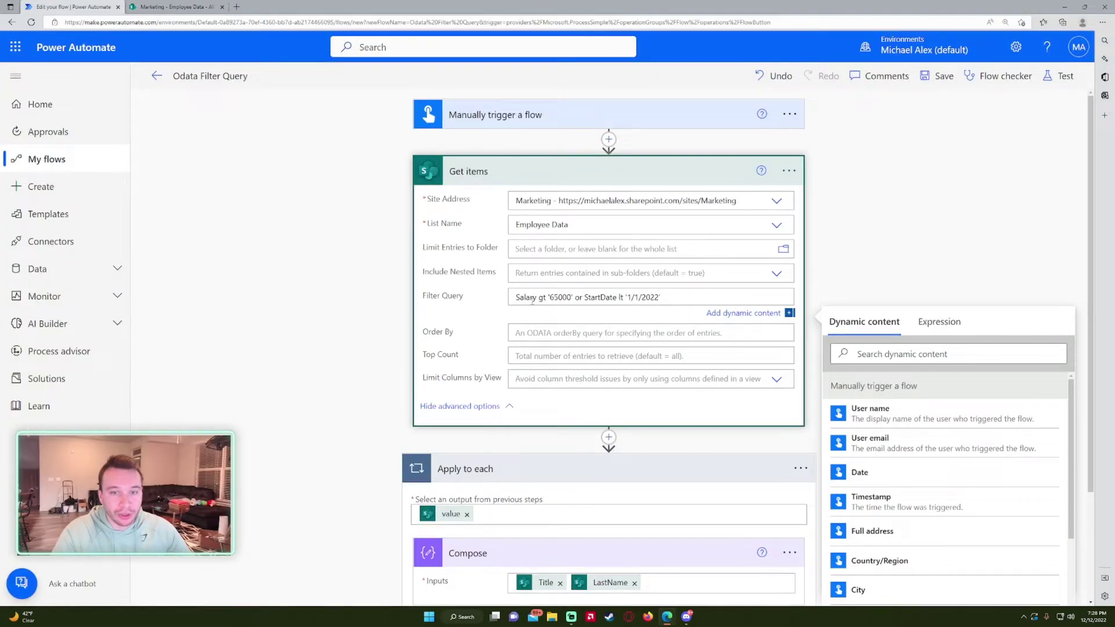
key(ctrl+Tab)
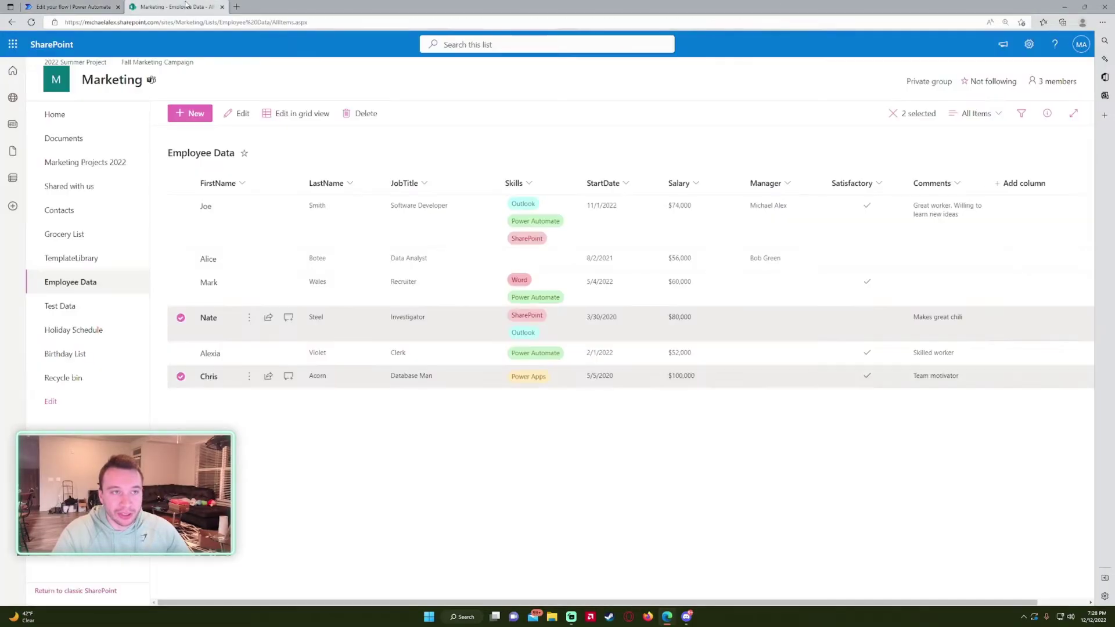
click(695, 235)
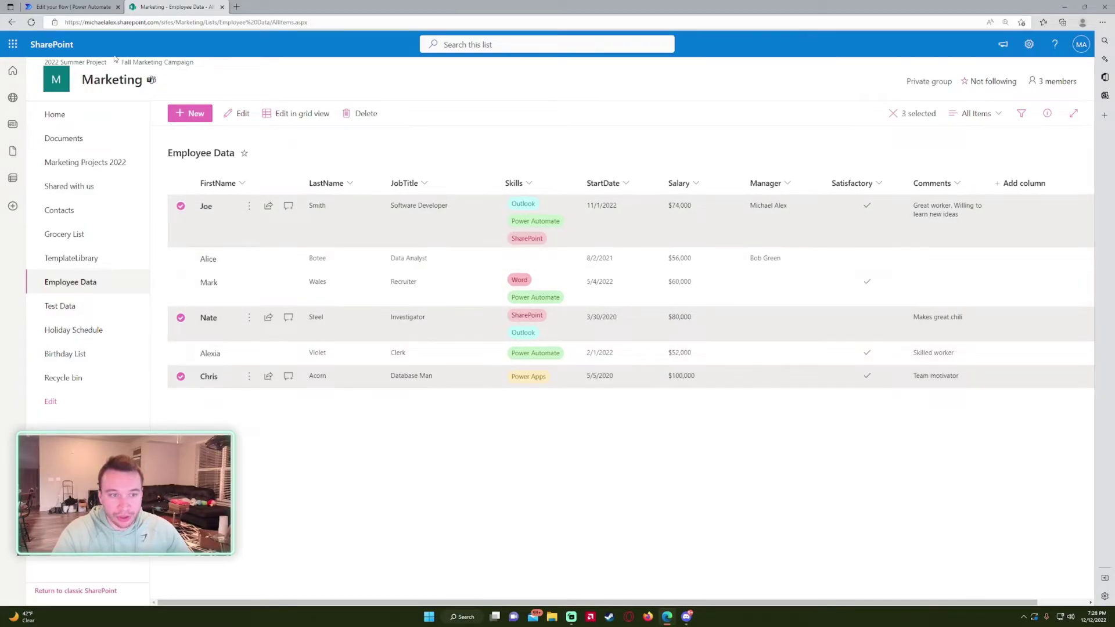
click(68, 5)
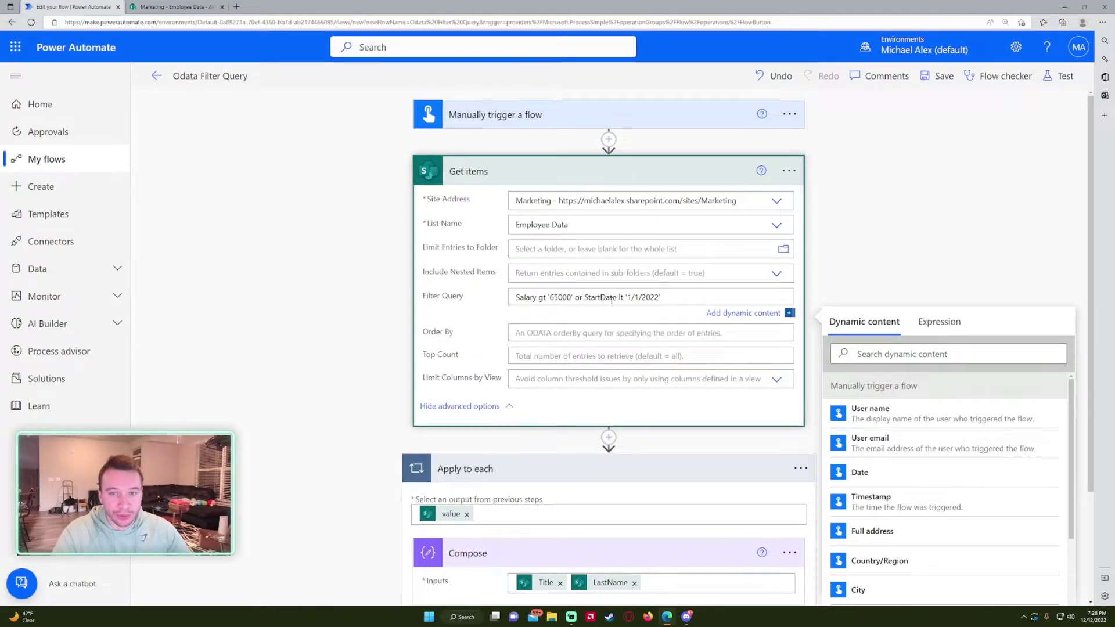
click(162, 6)
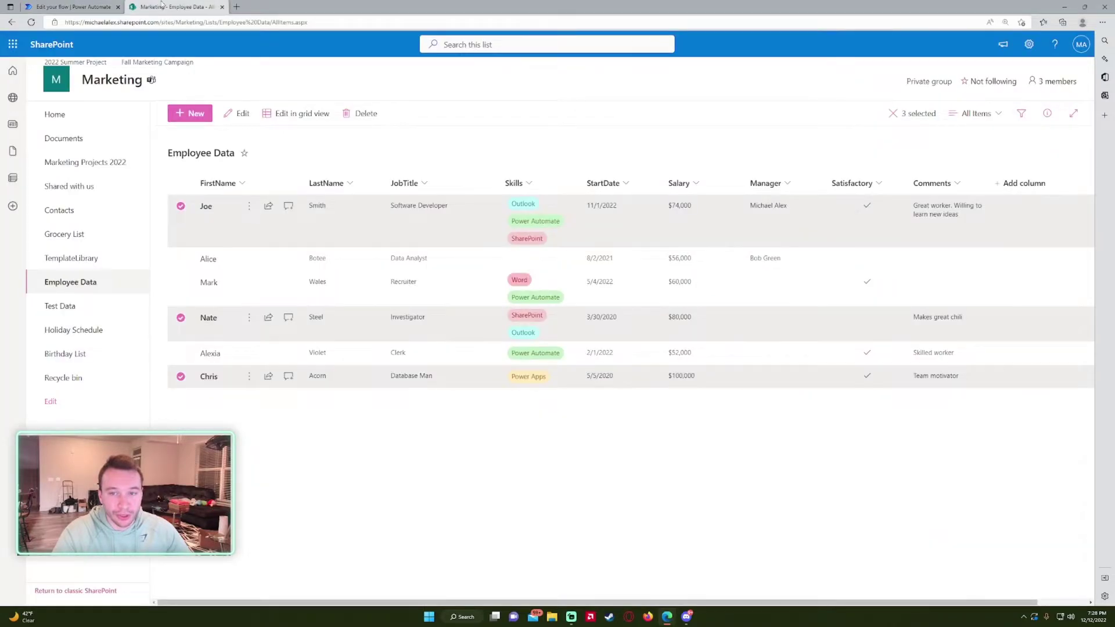
click(642, 263)
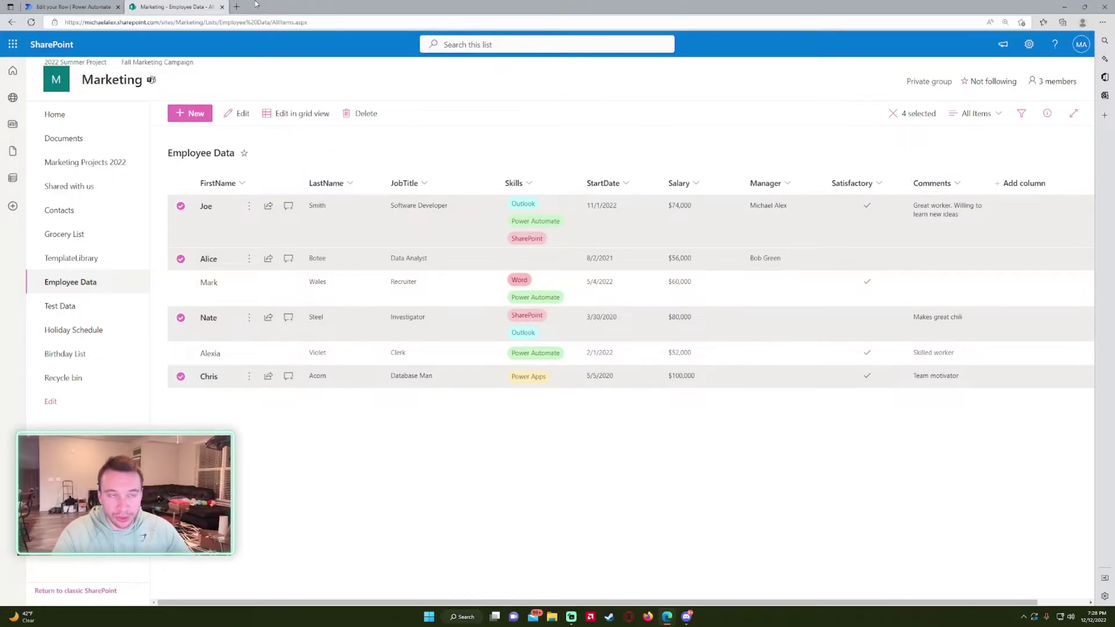
Return to the flow, save it and run a manual test with the or filter query.
click(110, 3)
click(939, 76)
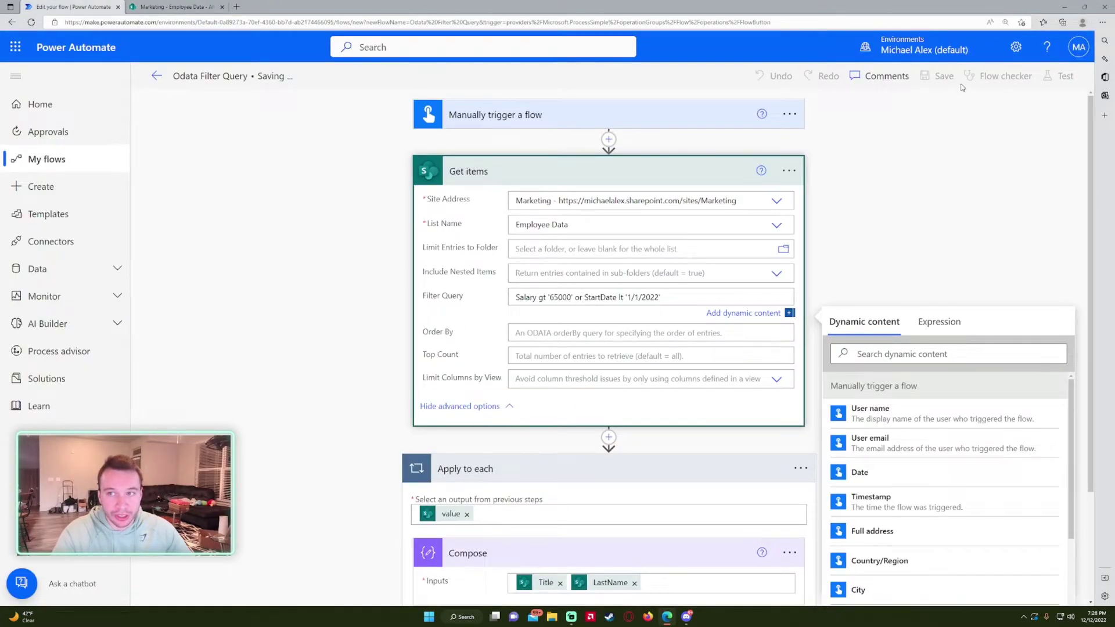
click(1057, 75)
click(908, 580)
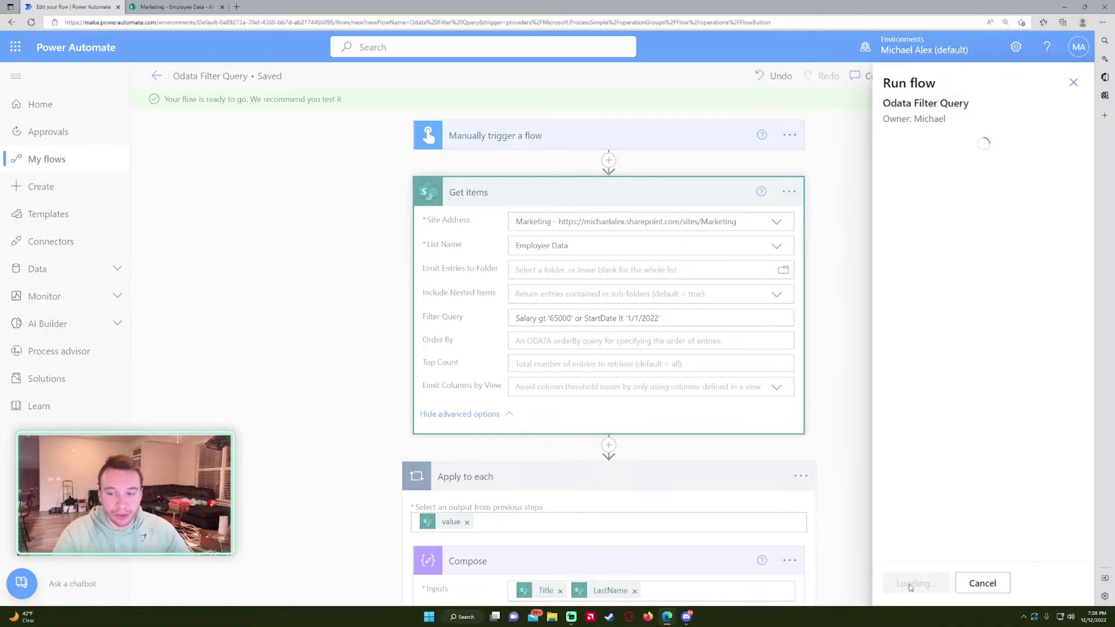
click(910, 585)
click(909, 583)
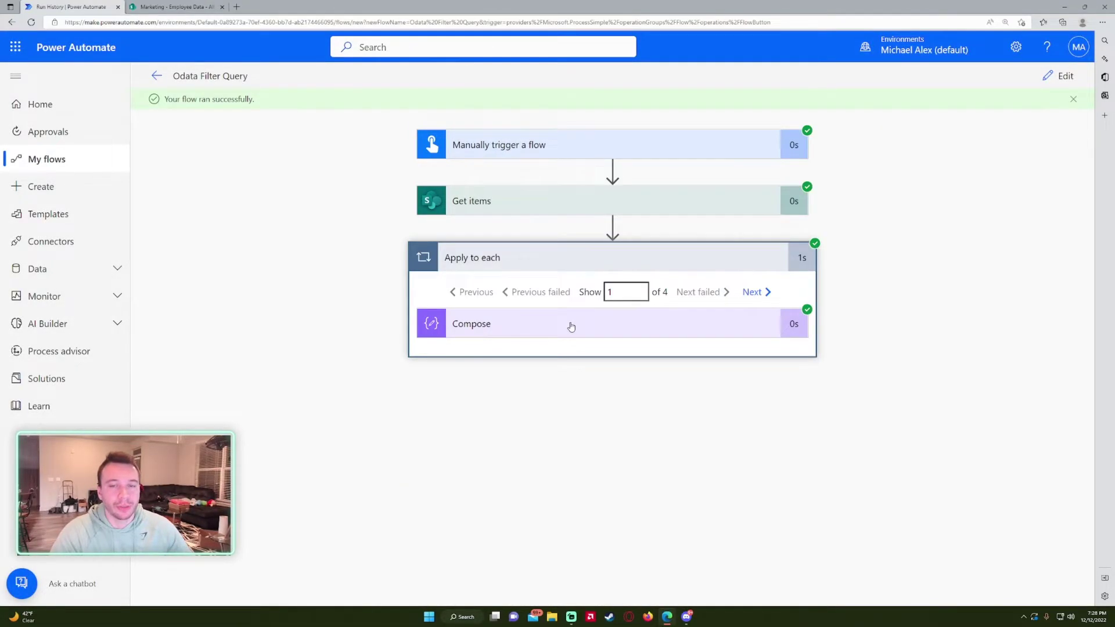
Step through the Compose outputs of all Apply to each iterations for the or query, and reopen the flow for editing.
click(572, 327)
click(745, 296)
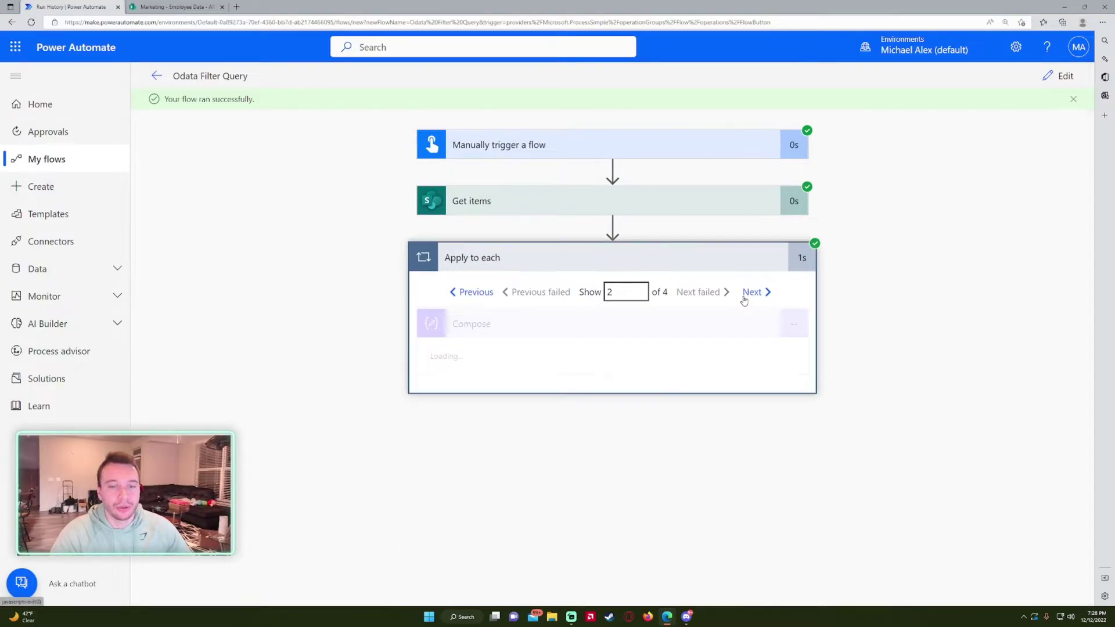
click(746, 298)
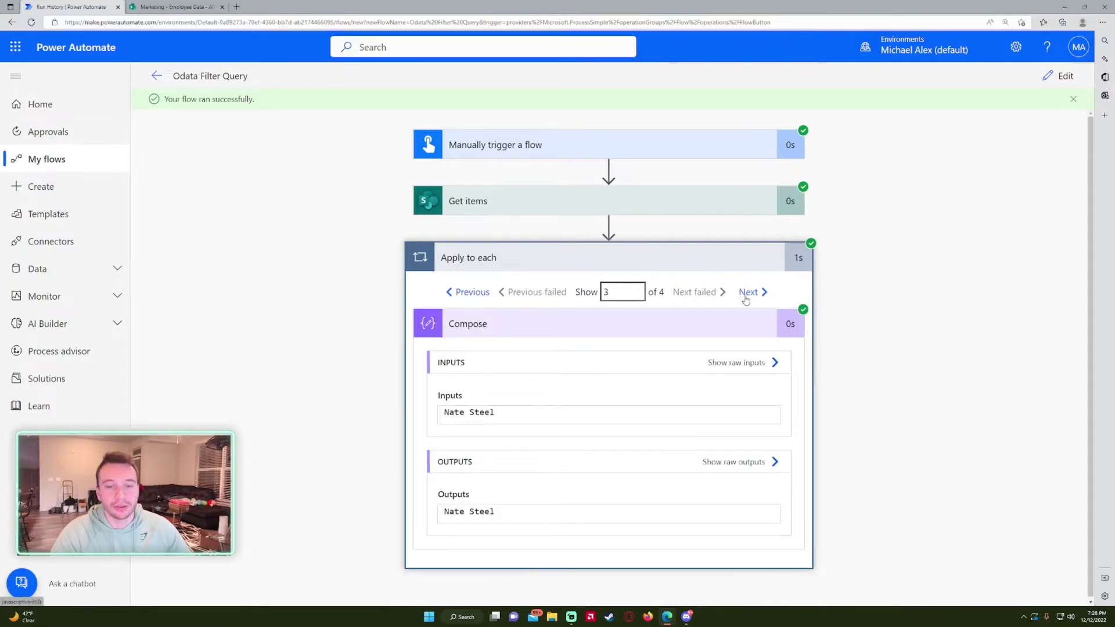
click(747, 298)
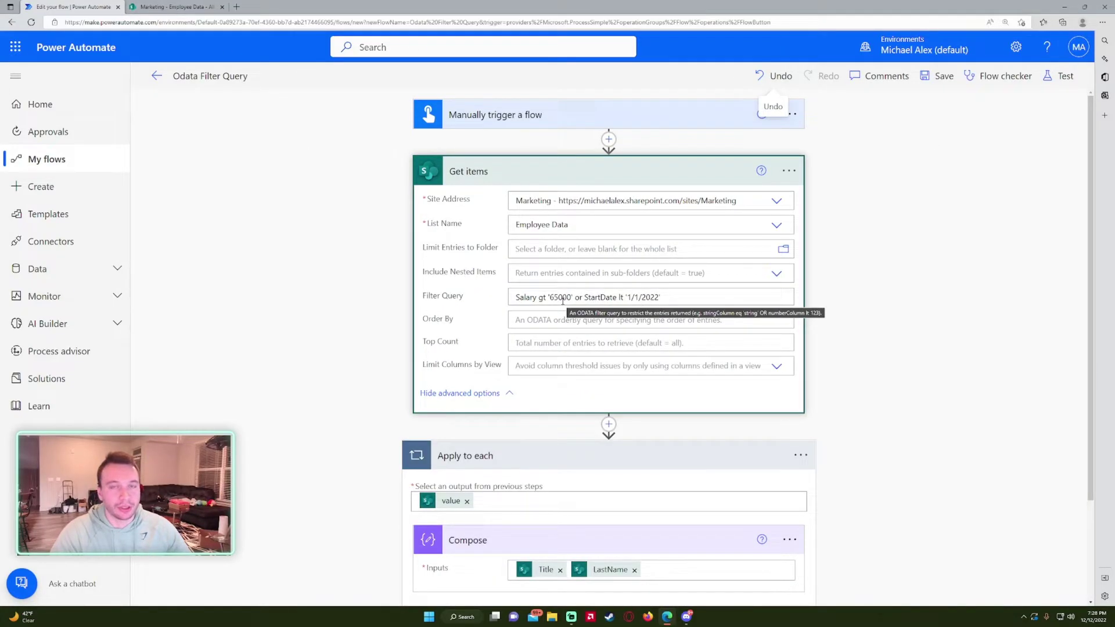
Clear the selection in the Employee Data list and select every row that has an entry in the Comments column.
click(166, 7)
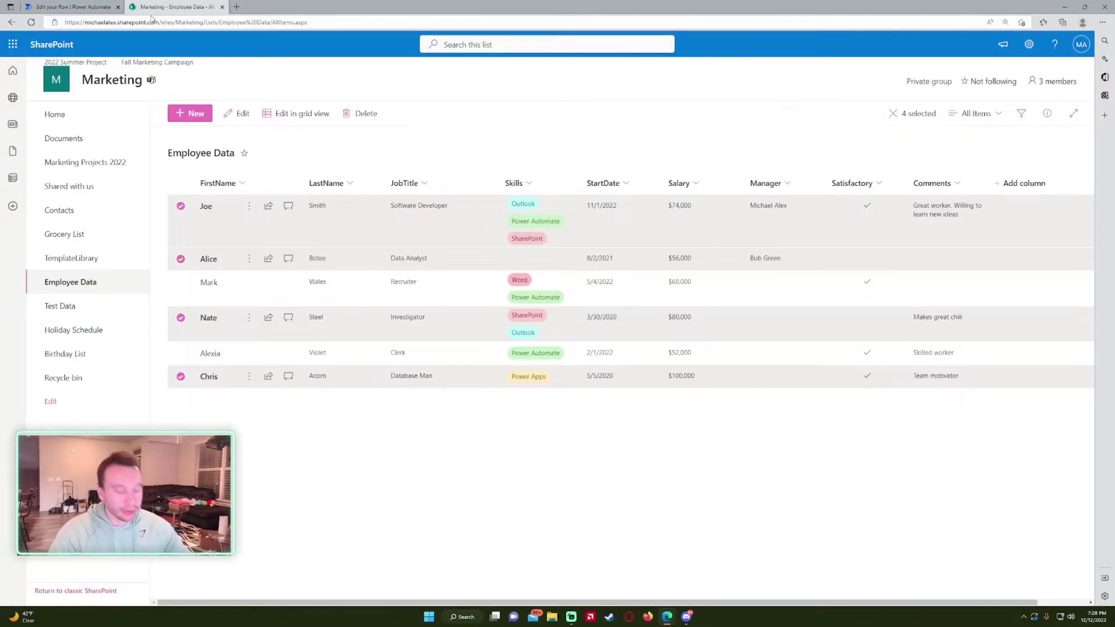
click(214, 324)
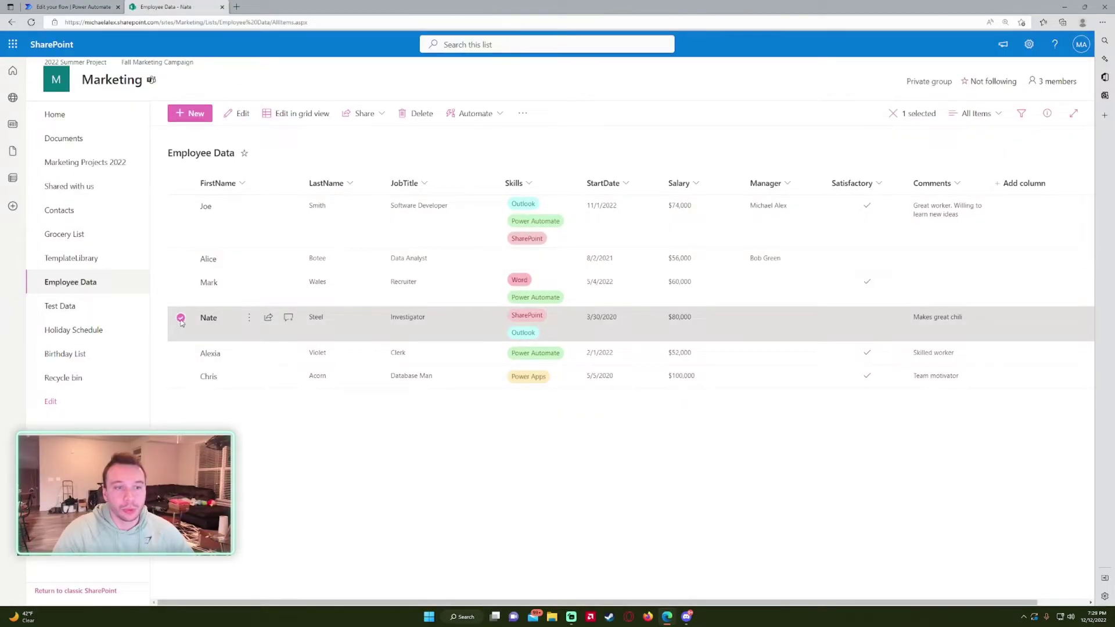
click(215, 327)
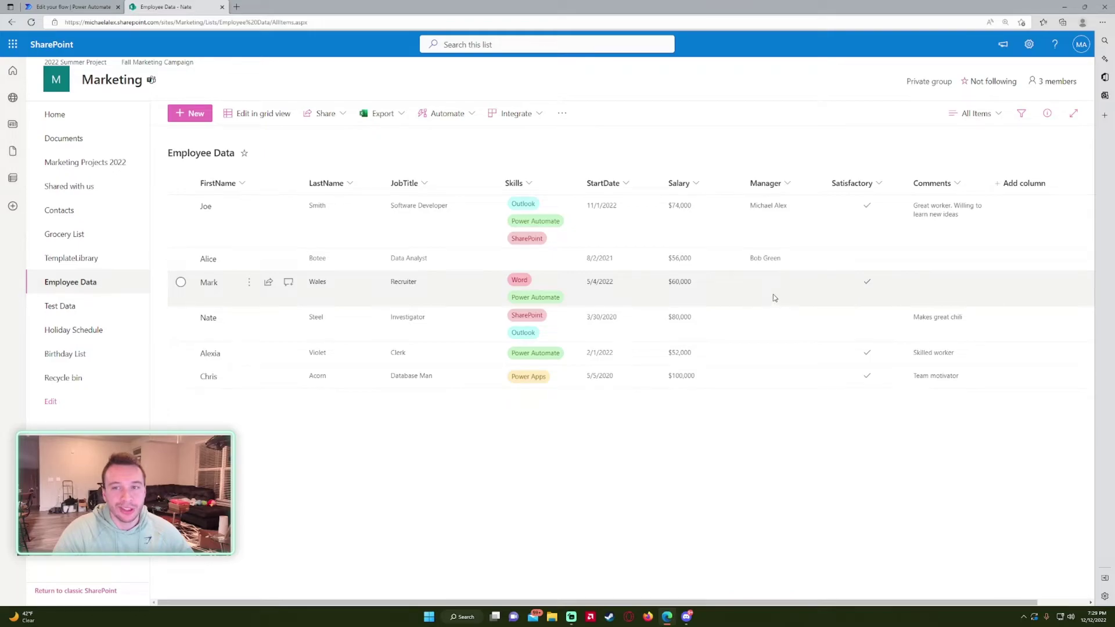
ctrl+click(941, 226)
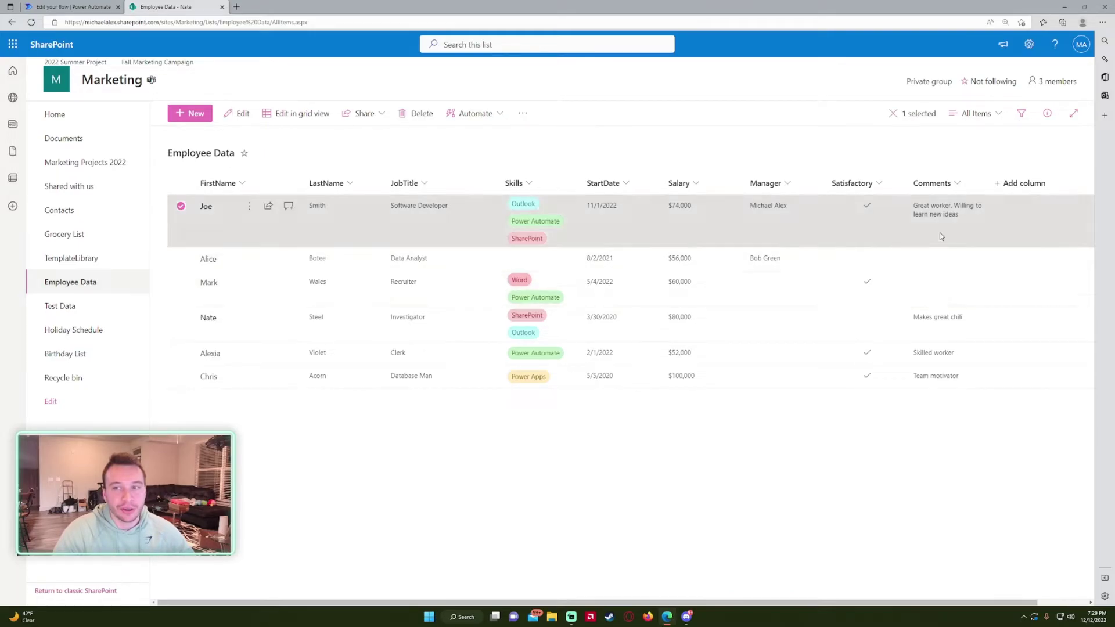
ctrl+click(952, 320)
ctrl+click(943, 354)
ctrl+click(941, 374)
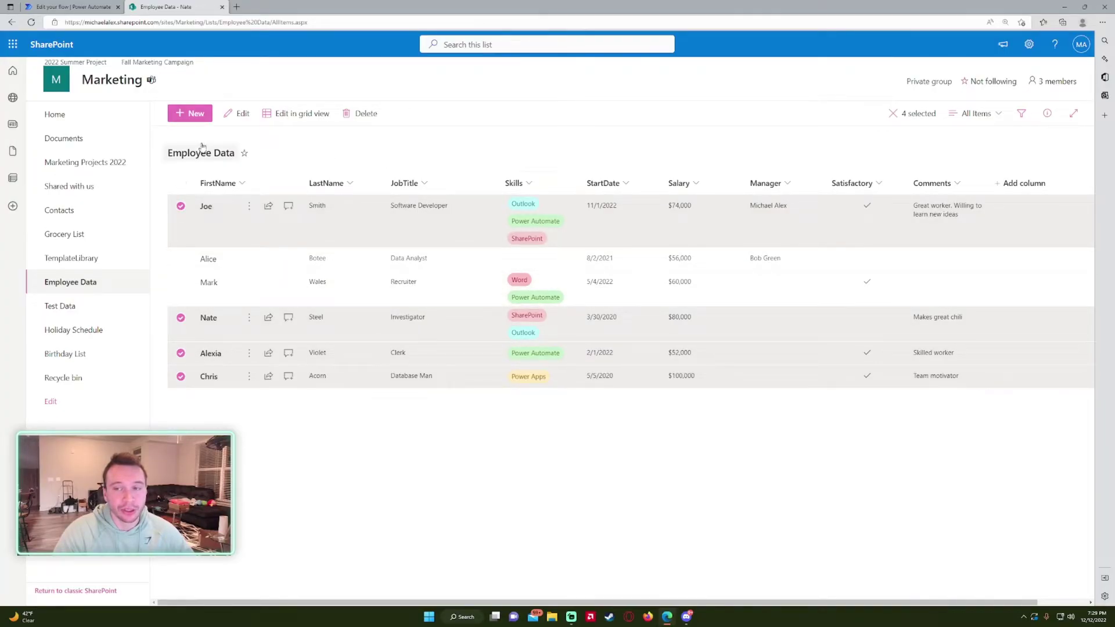
Replace the whole filter query with Comments ne 'Null' and return to the Employee Data list to compare the selected rows.
key(ctrl+shift+Tab)
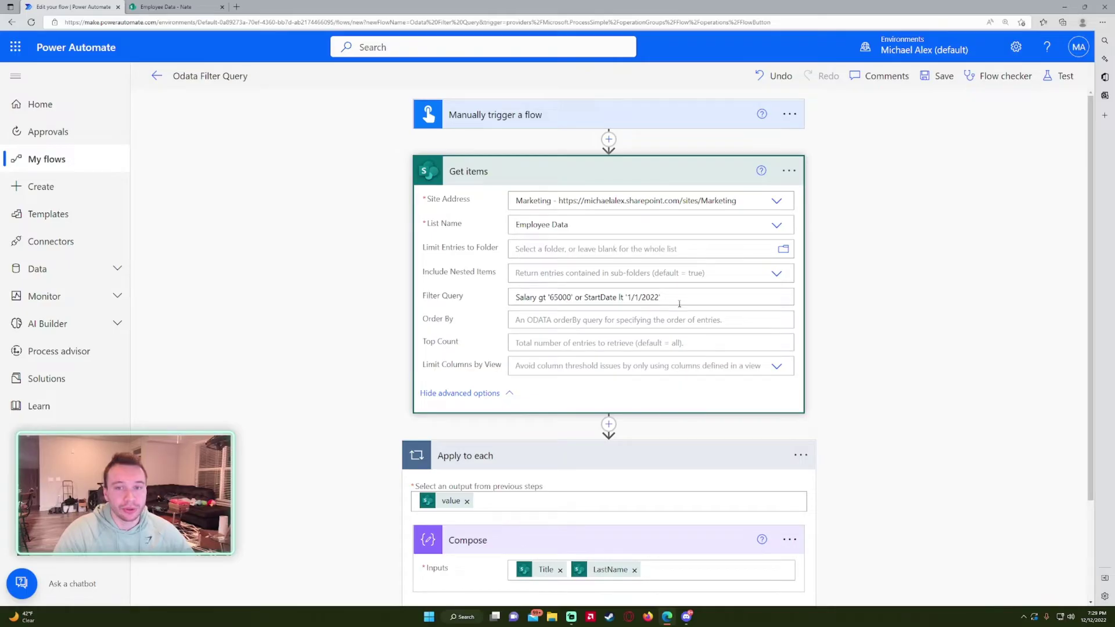
drag(680, 299, 458, 293)
key(BackSpace)
text(Comme)
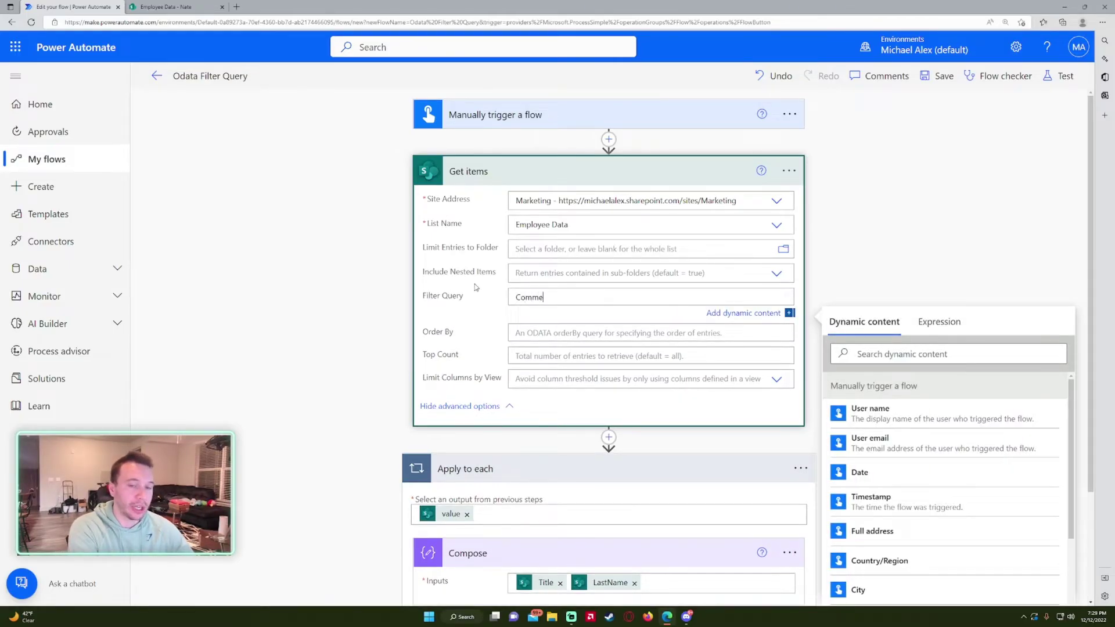
text(nts ne 'Null)
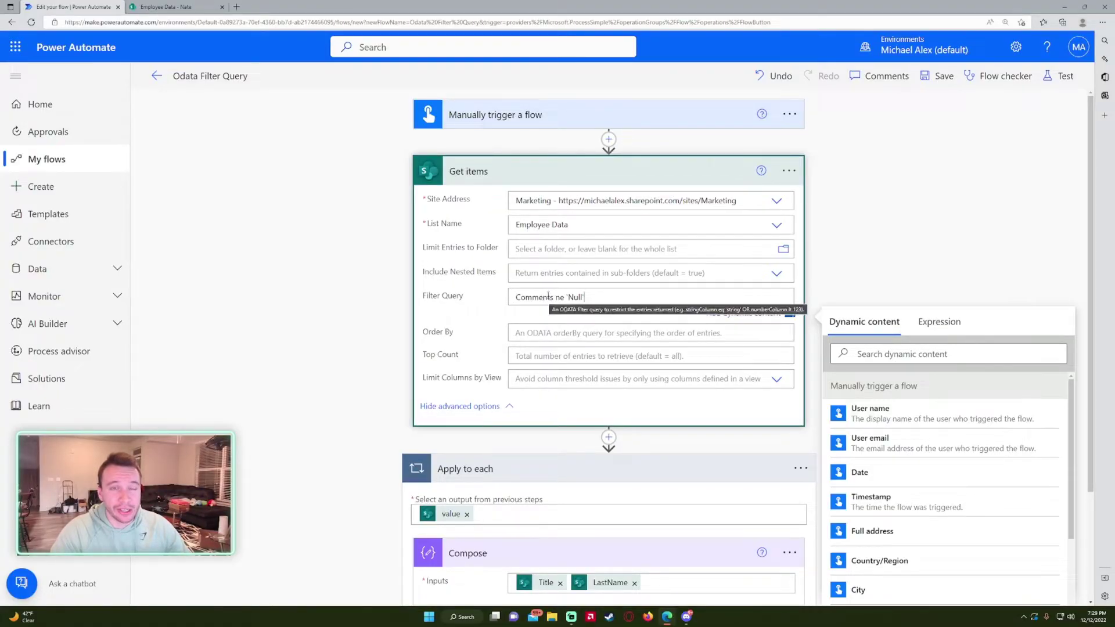
key(ctrl+Tab)
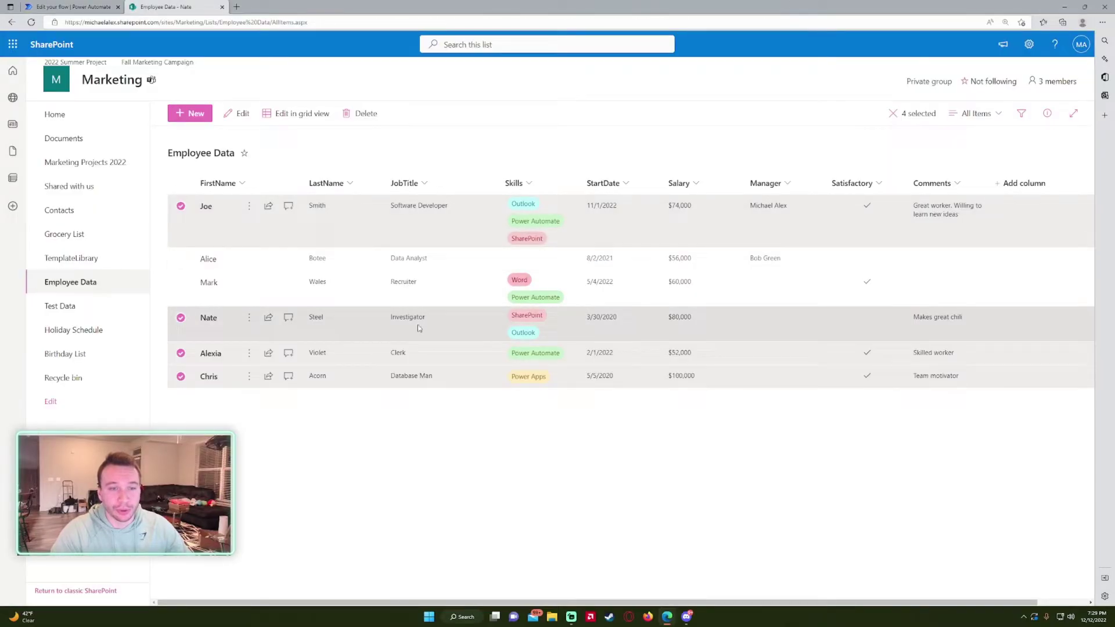
Return to the flow, save it and run a manual test with the Comments ne 'Null' filter query.
click(76, 6)
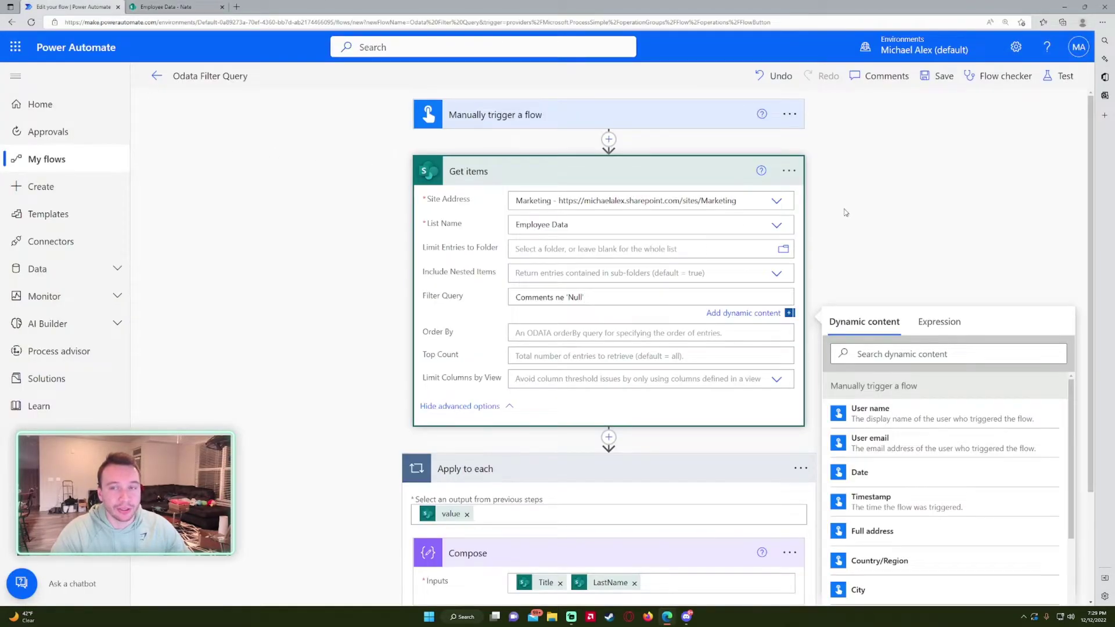
click(1061, 75)
click(907, 583)
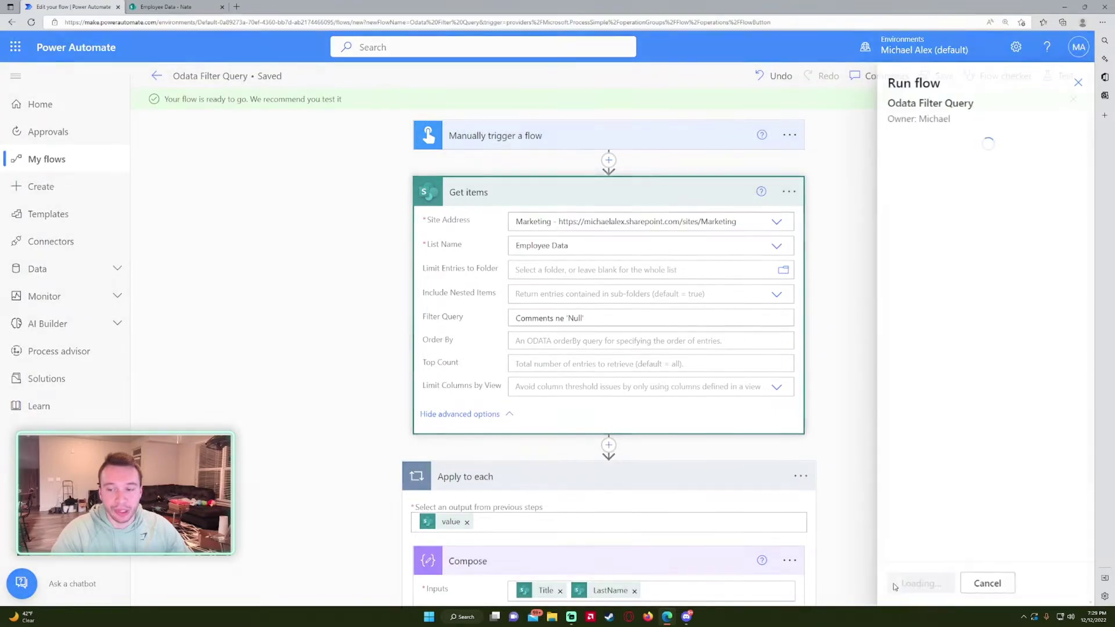
click(899, 585)
click(900, 584)
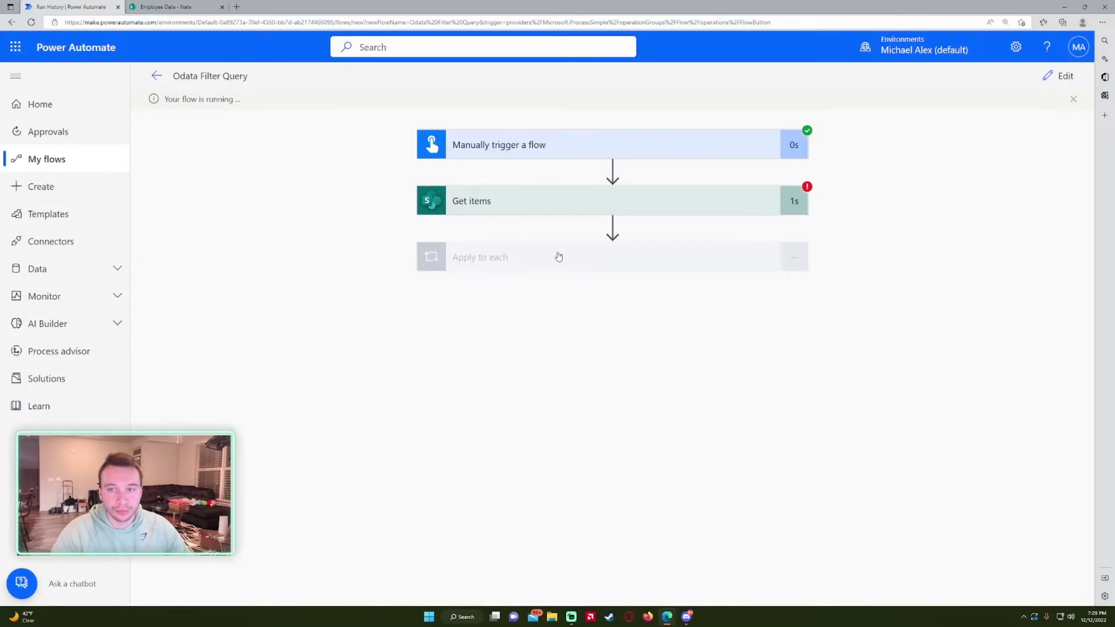
Inspect the Get items action of the test run and read its error details about the Comments field.
click(575, 203)
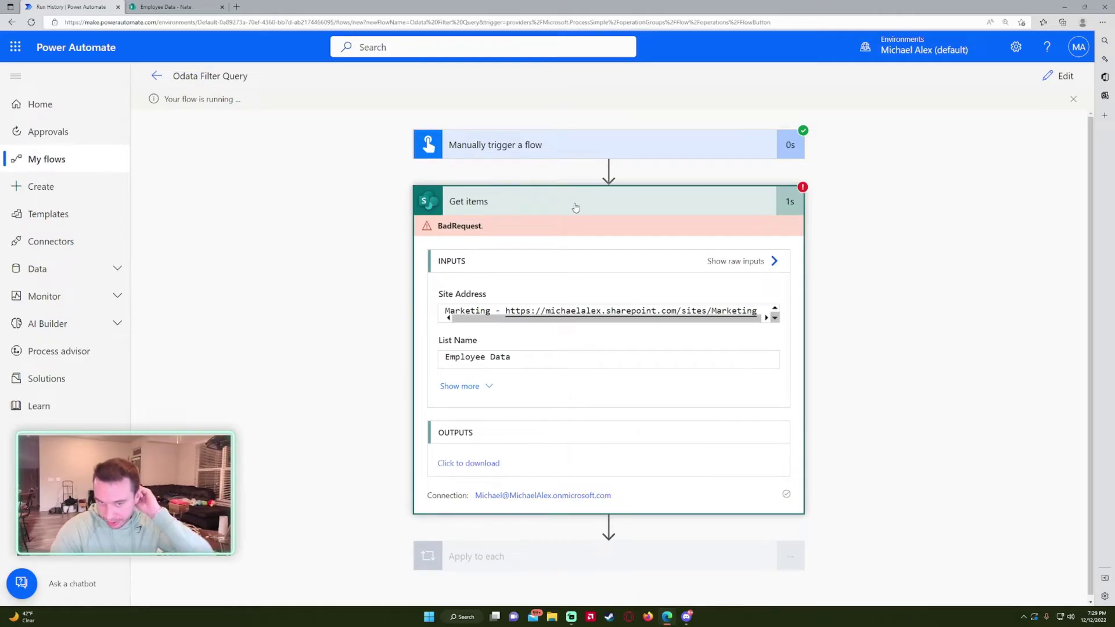
click(575, 205)
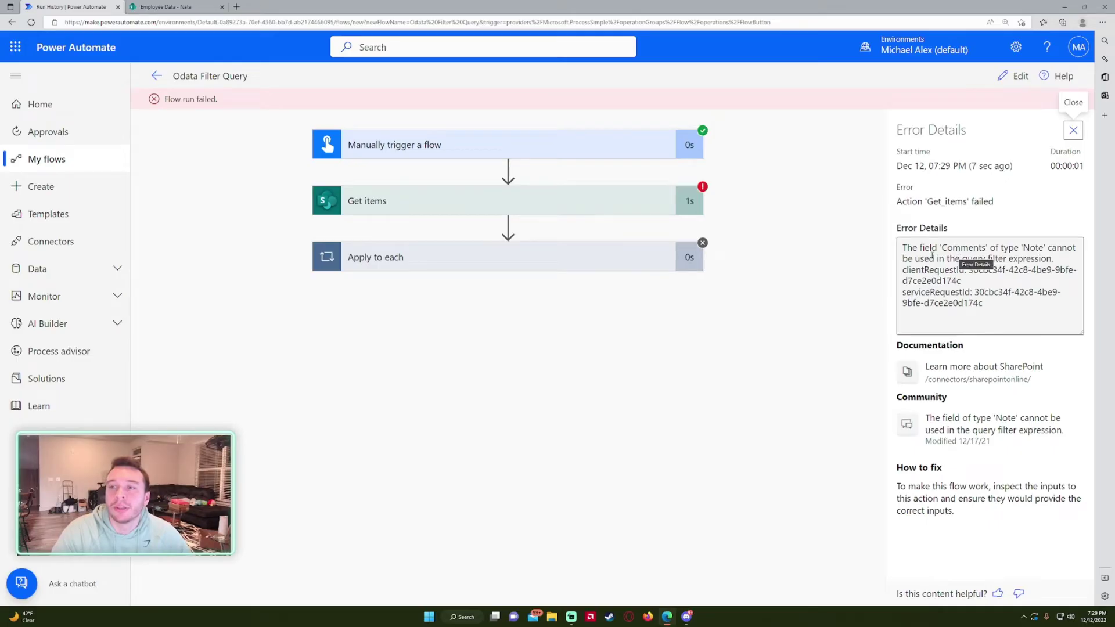
click(1043, 270)
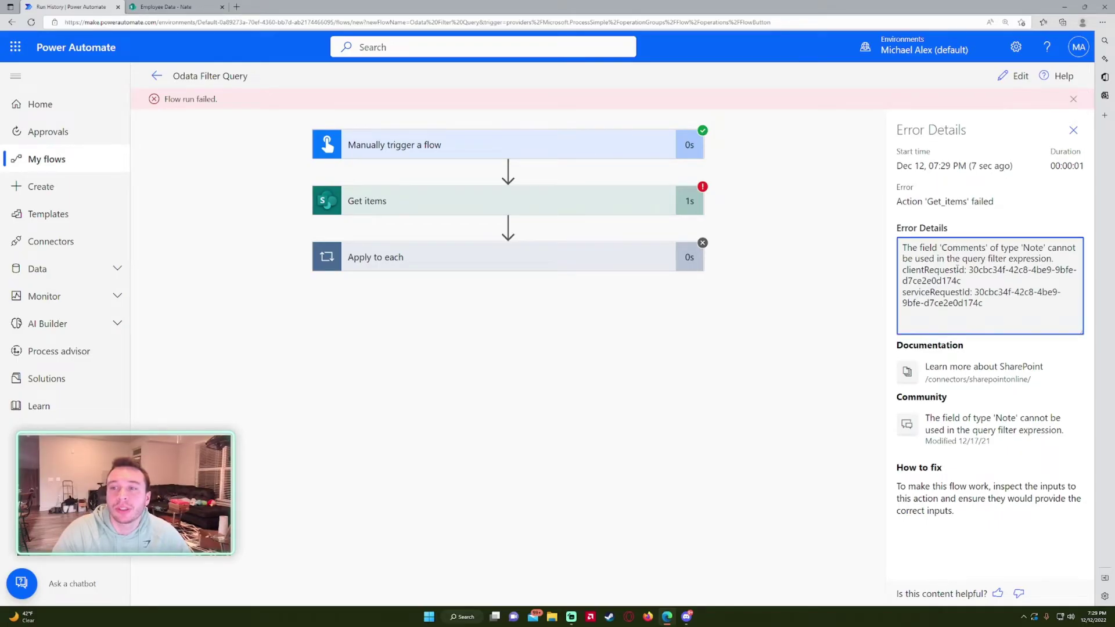
drag(907, 259, 1047, 259)
click(1047, 260)
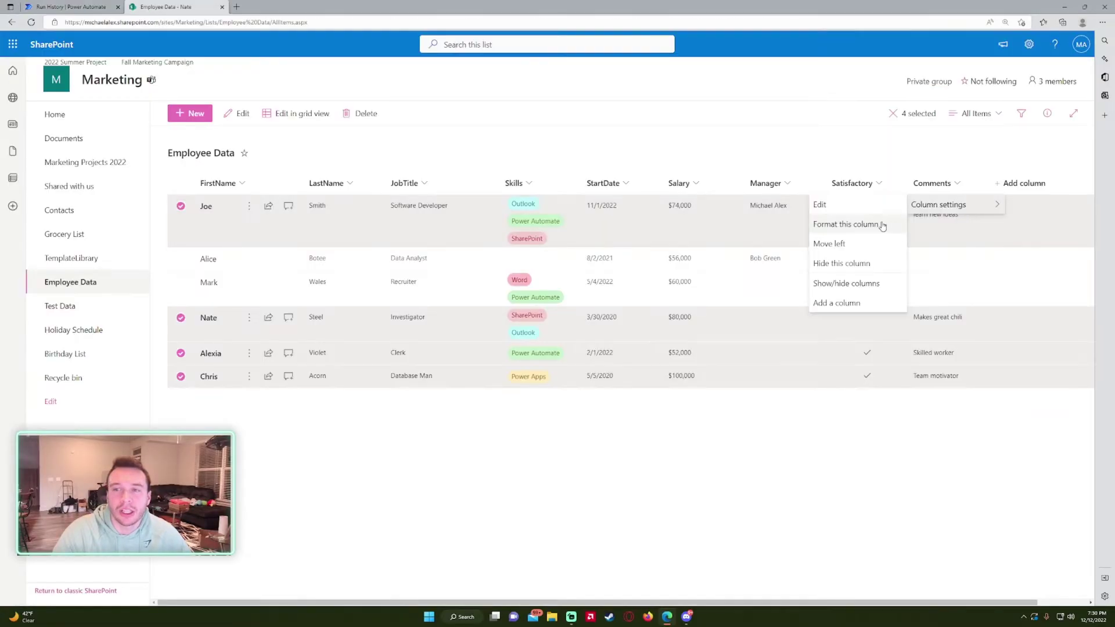
Check the Comments column's type and additional options in the Employee Data list, and compare them with the flow's error details.
click(880, 206)
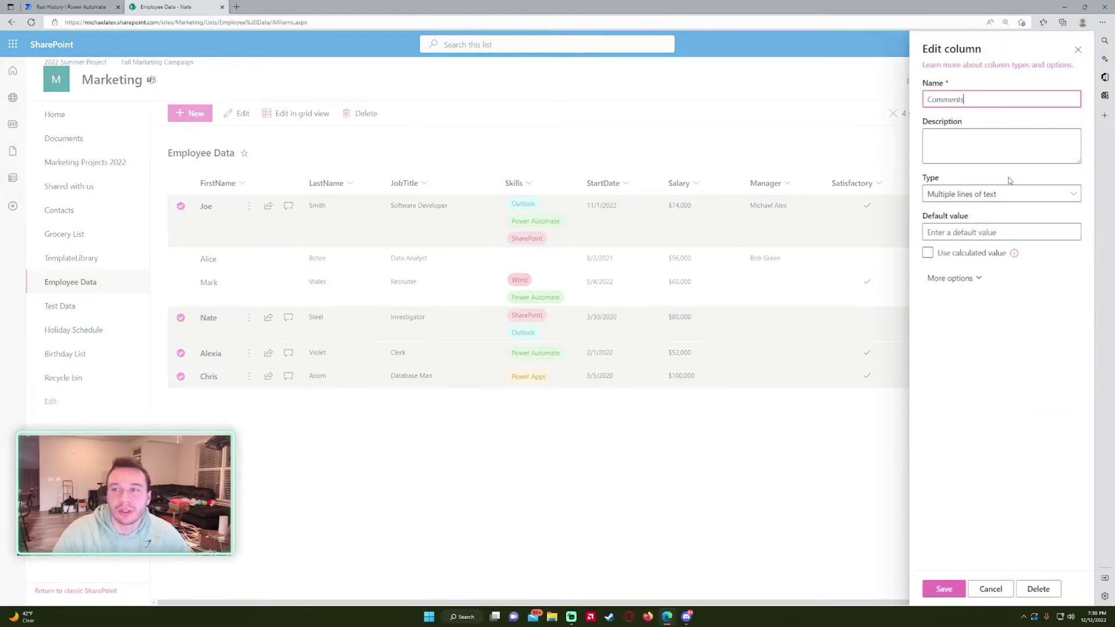
click(974, 277)
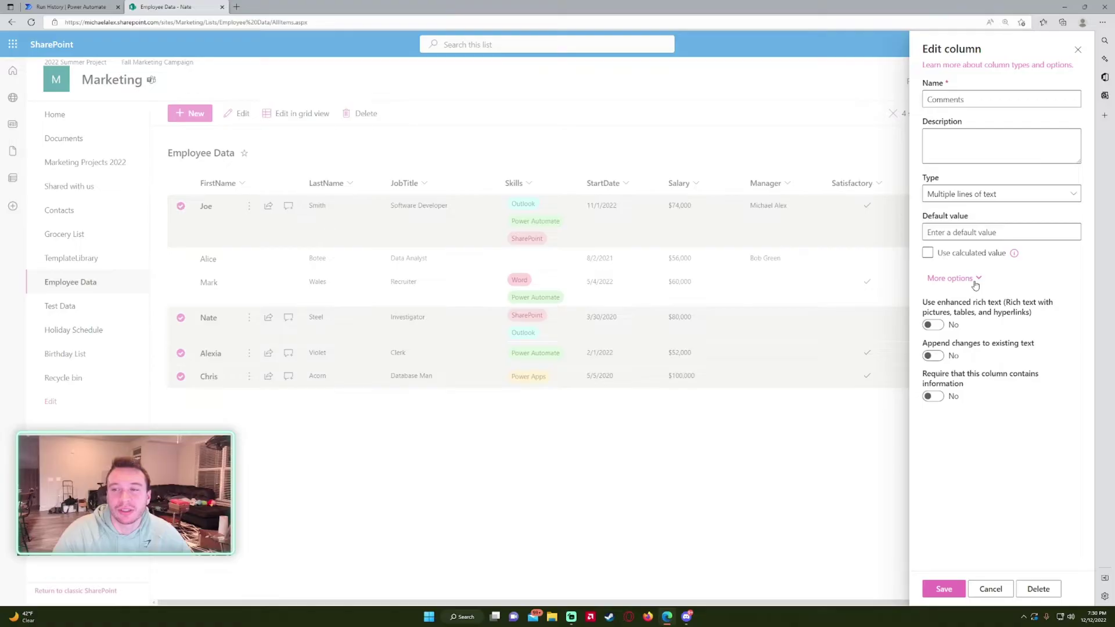
drag(932, 248, 1033, 258)
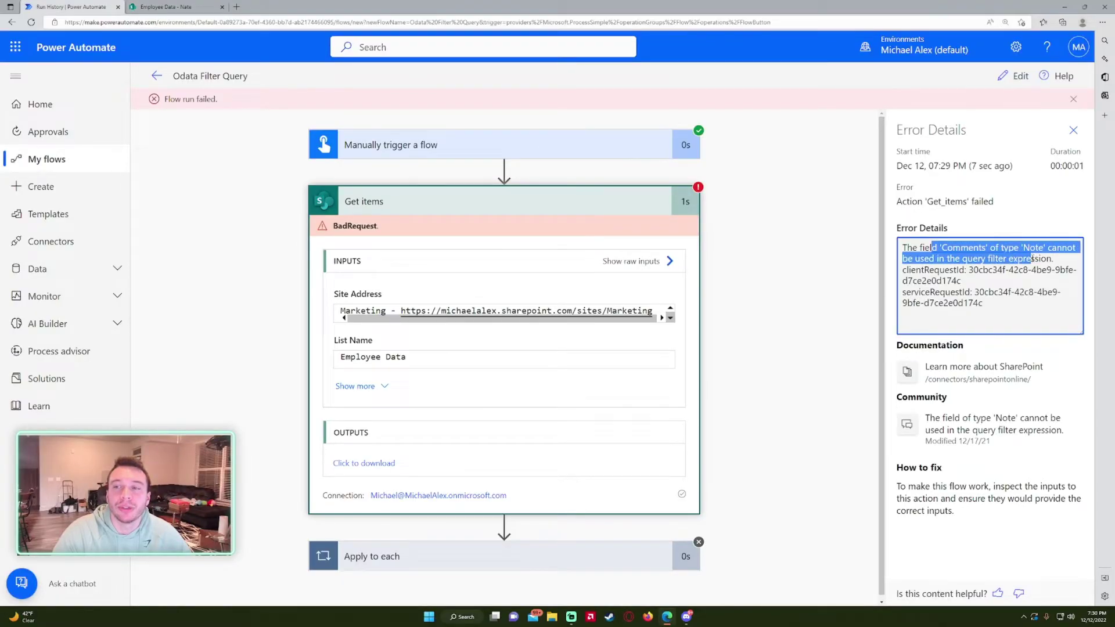
click(1037, 259)
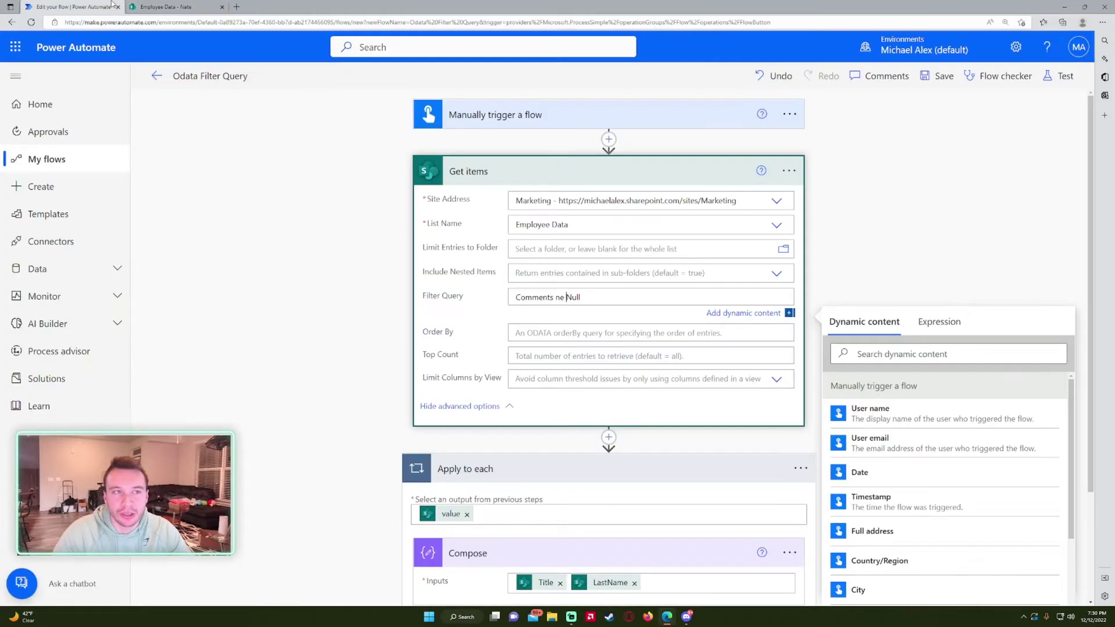
Remove the Null value from the Comments filter query and check the comment texts in the Employee Data list.
key(BackSpace)
double_click(570, 297)
key(BackSpace)
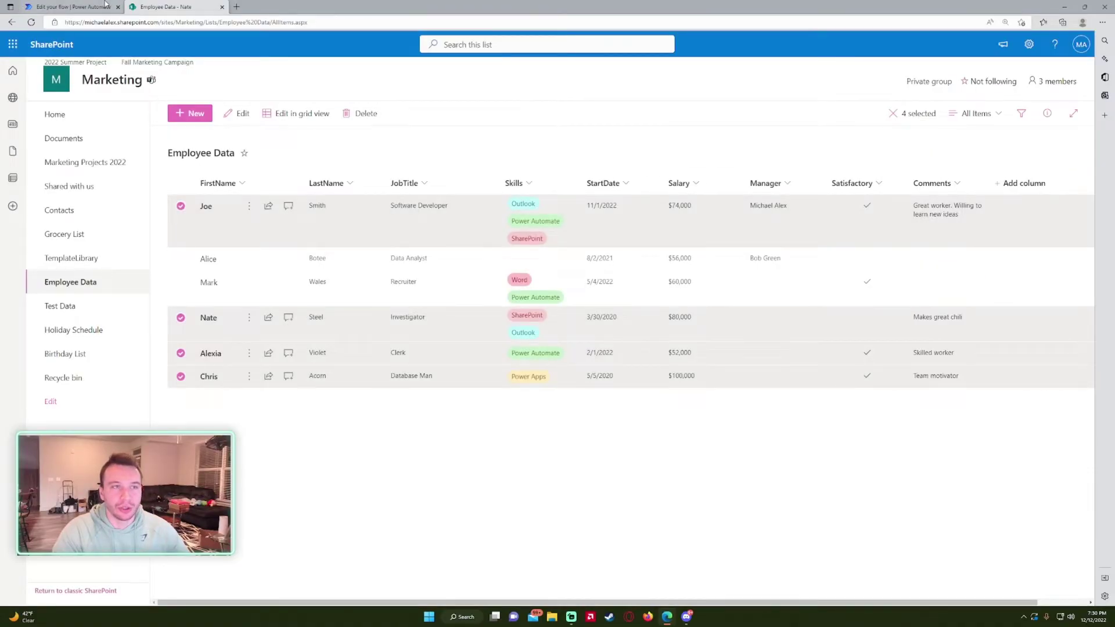
click(106, 4)
click(203, 5)
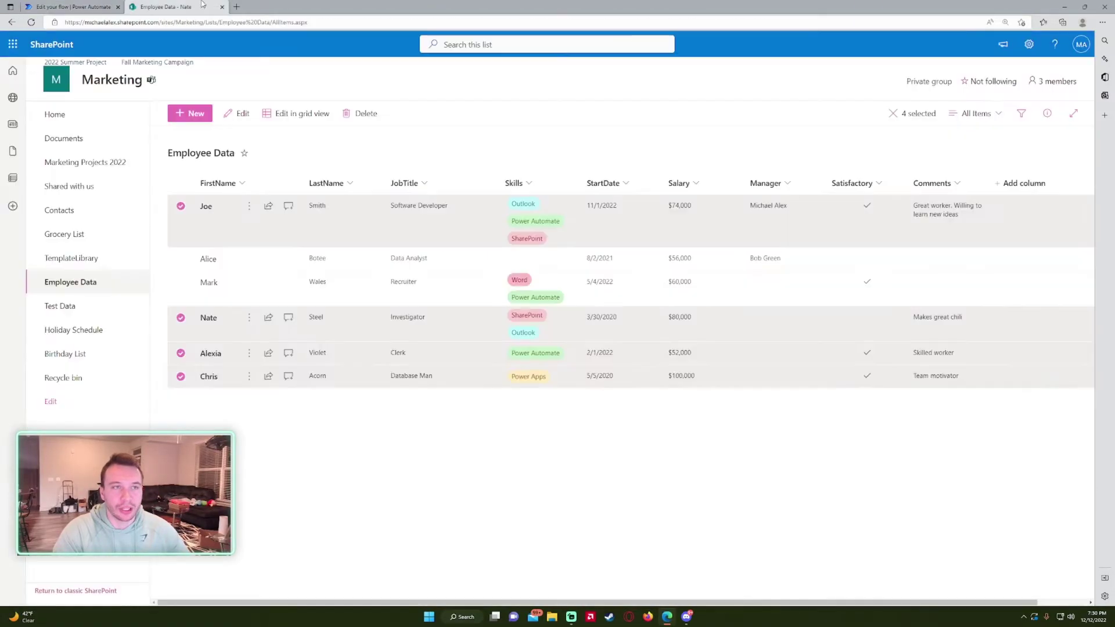
click(69, 5)
click(169, 7)
click(73, 6)
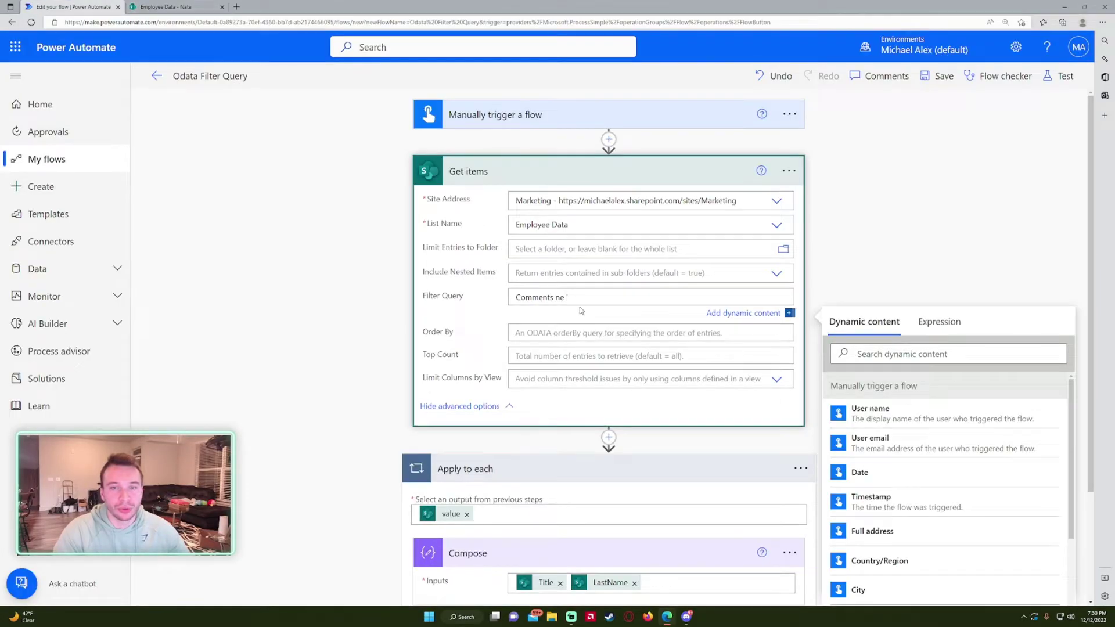
Rewrite the Get items filter query as substringof('Great', Comments).
drag(568, 297, 554, 298)
text(substringof(')
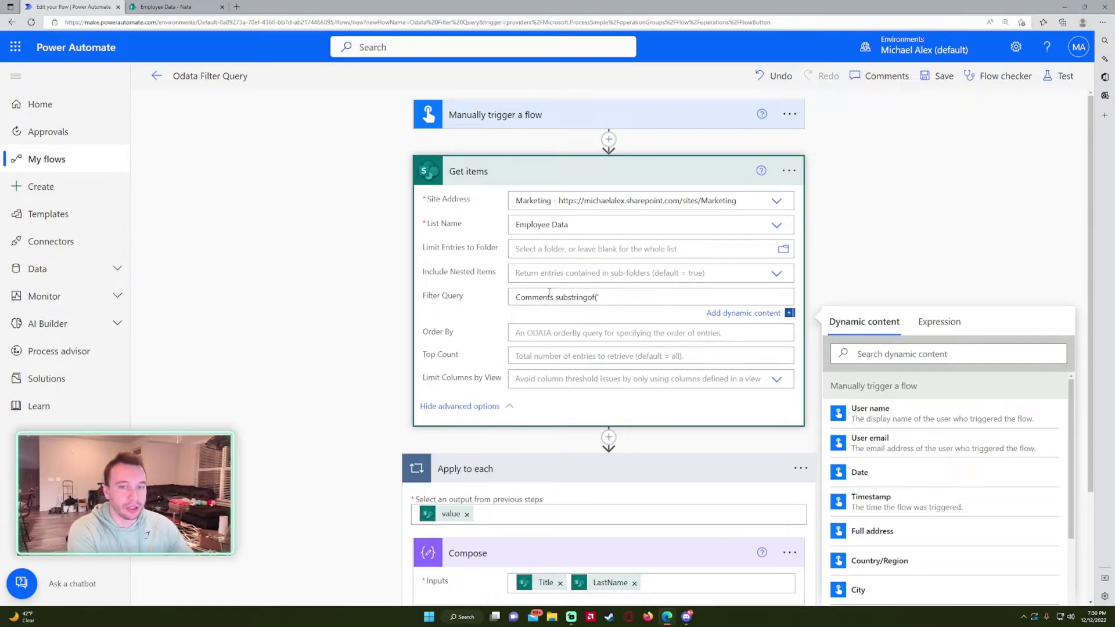
text(Great',)
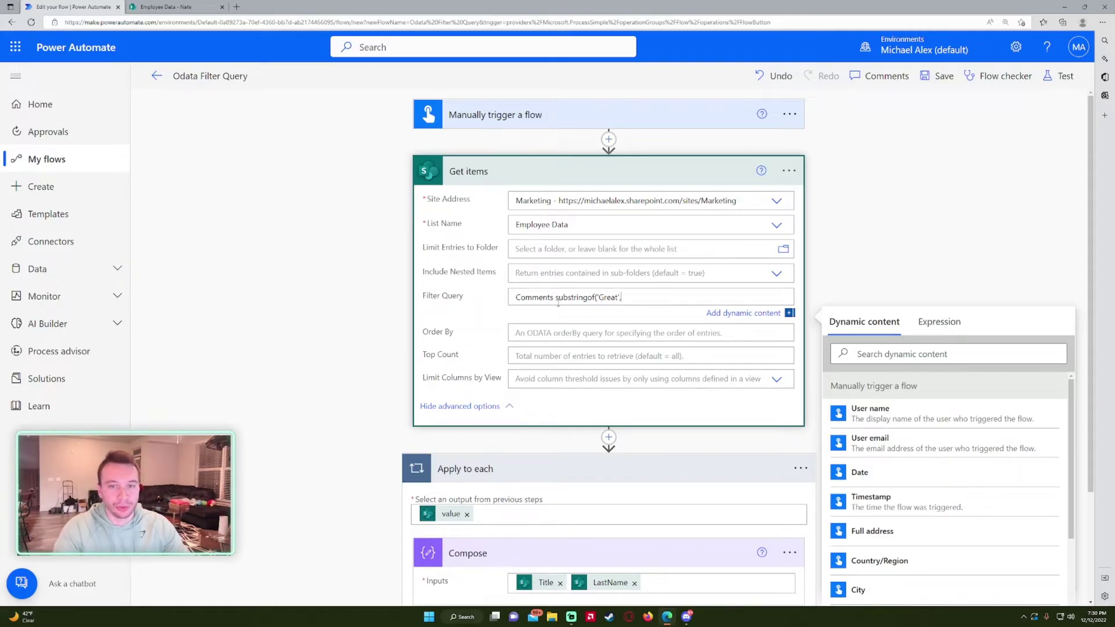
drag(556, 297, 515, 297)
key(BackSpace)
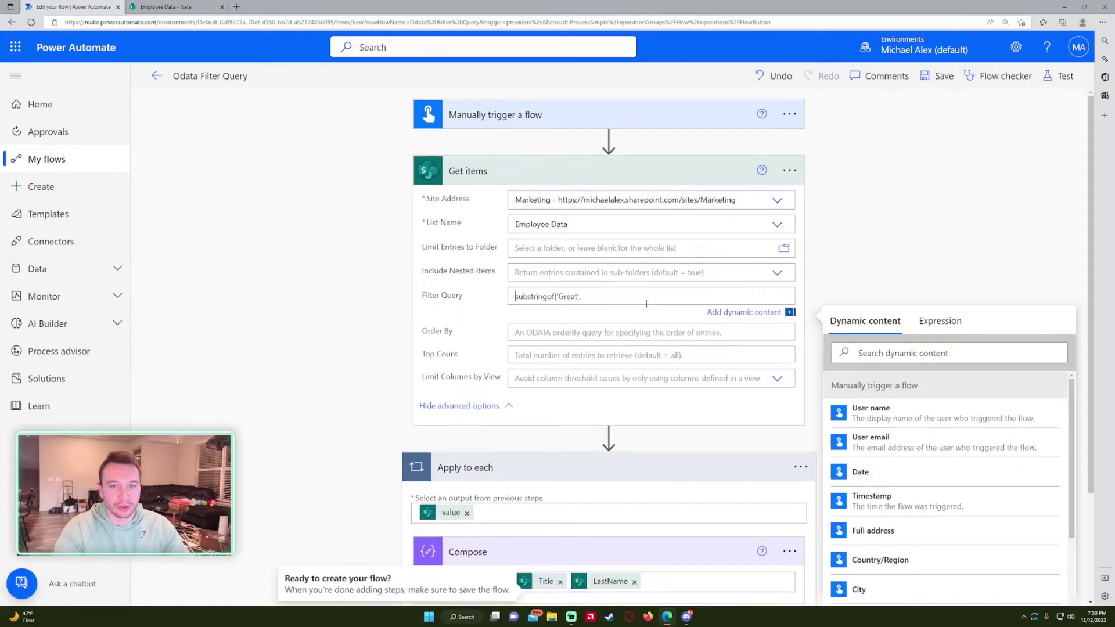
click(594, 304)
text(eat', Comments)
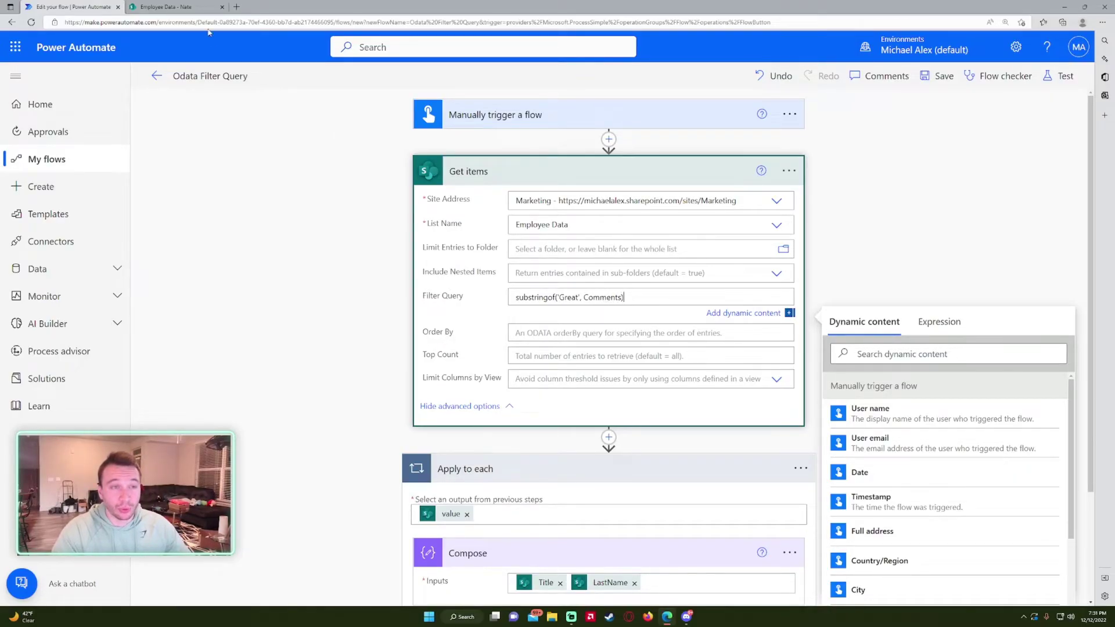
Check the comments in the Employee Data list, save the flow and run a manual test with the substringof query.
click(194, 7)
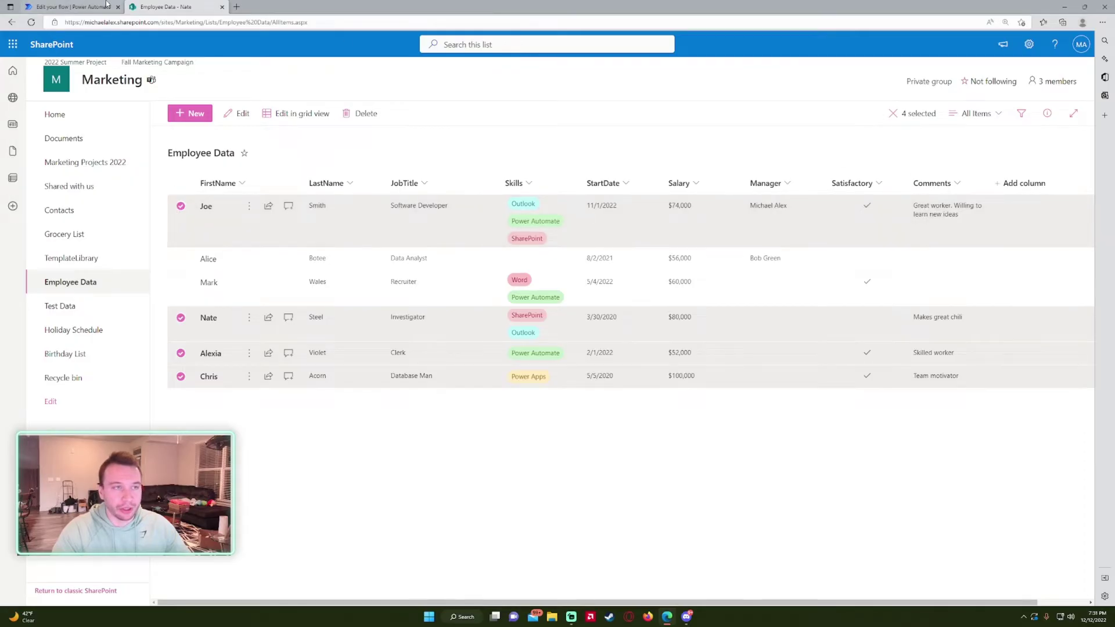
click(87, 7)
click(935, 76)
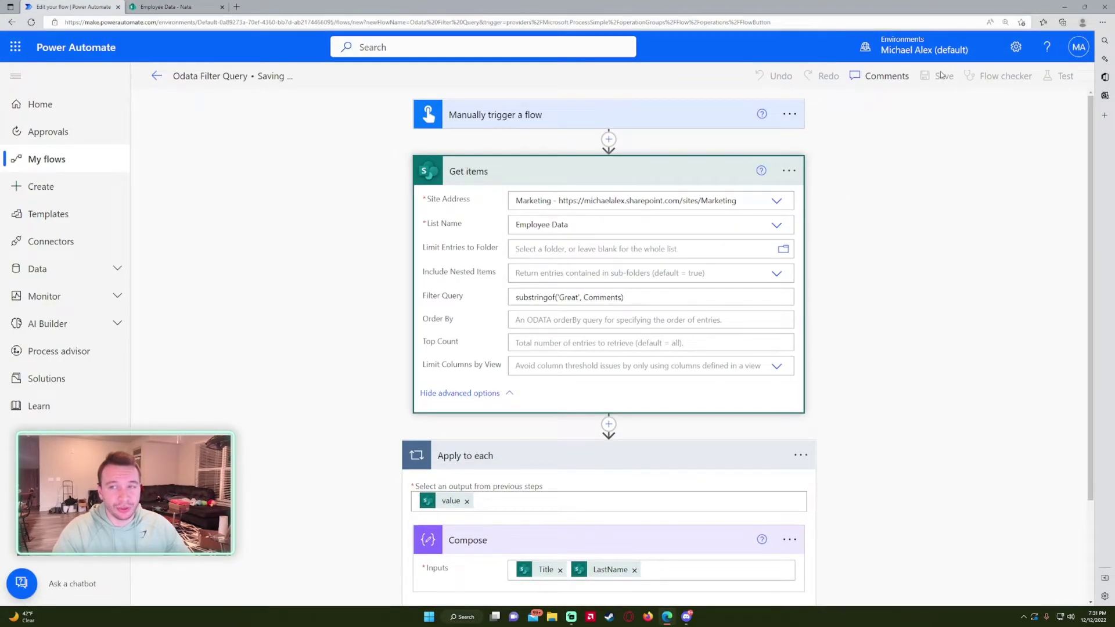
click(1058, 81)
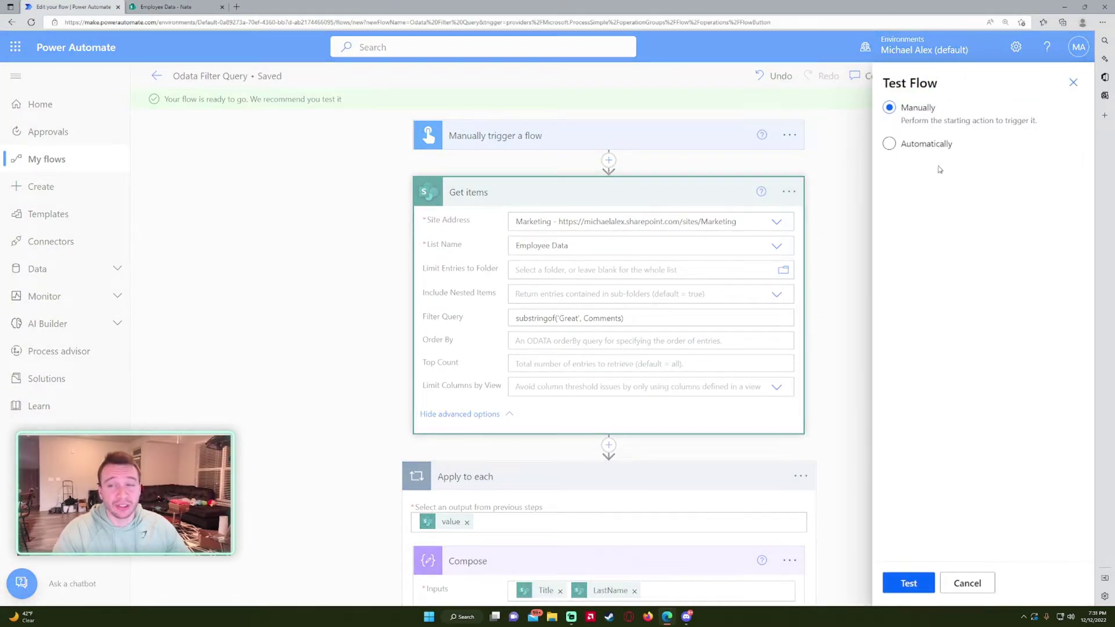
click(910, 583)
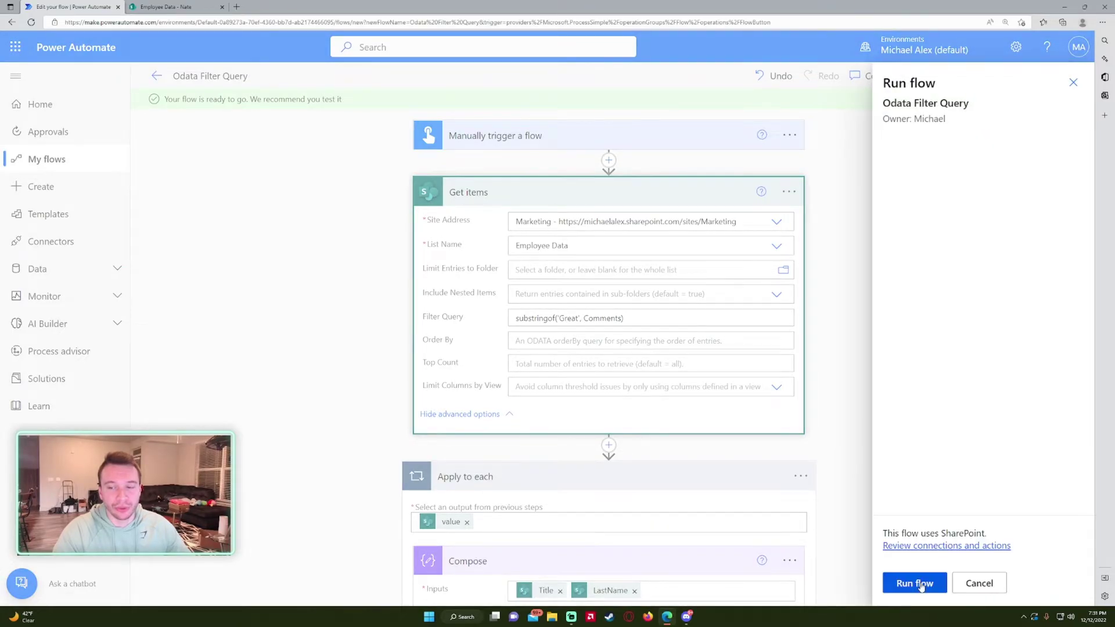
click(917, 584)
click(919, 585)
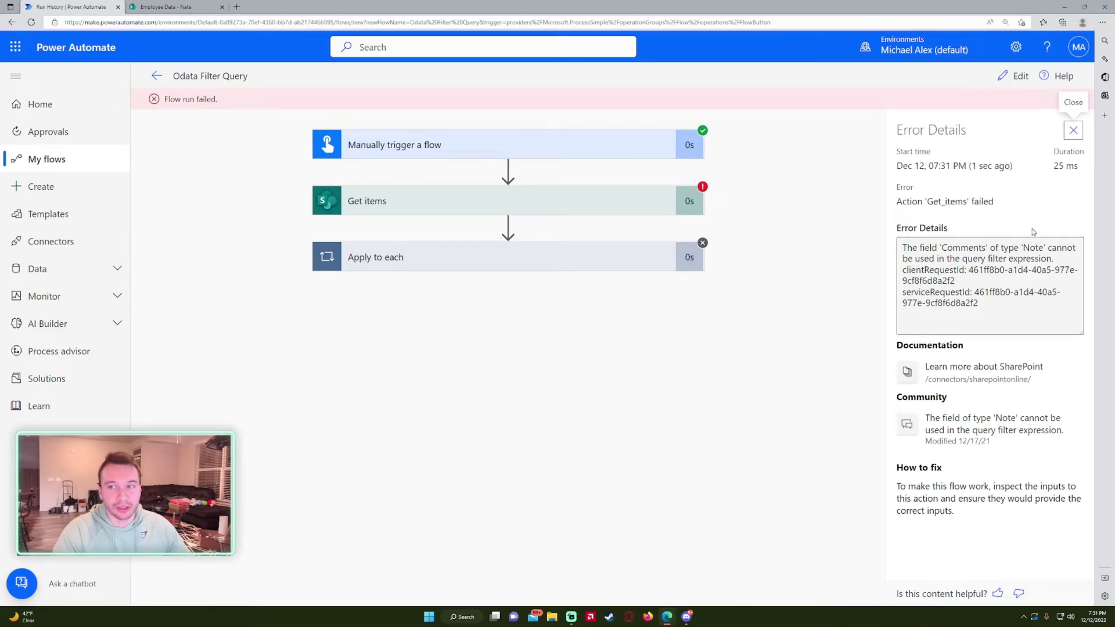
Read the error details of the substringof test run and expand its Get items action.
click(946, 248)
drag(902, 247, 956, 281)
click(965, 251)
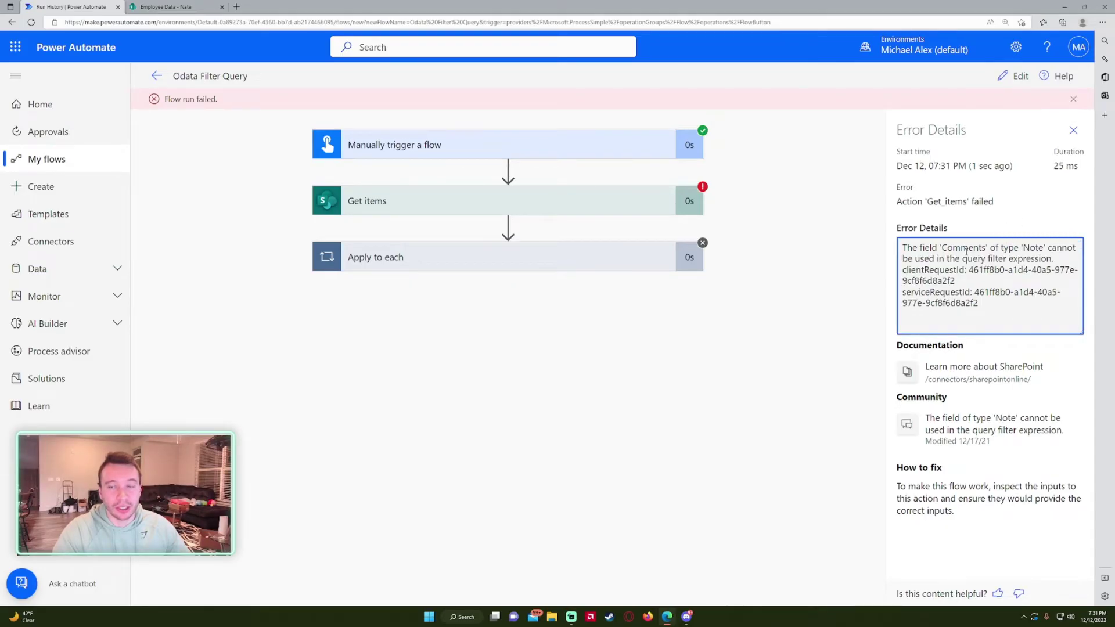
click(487, 197)
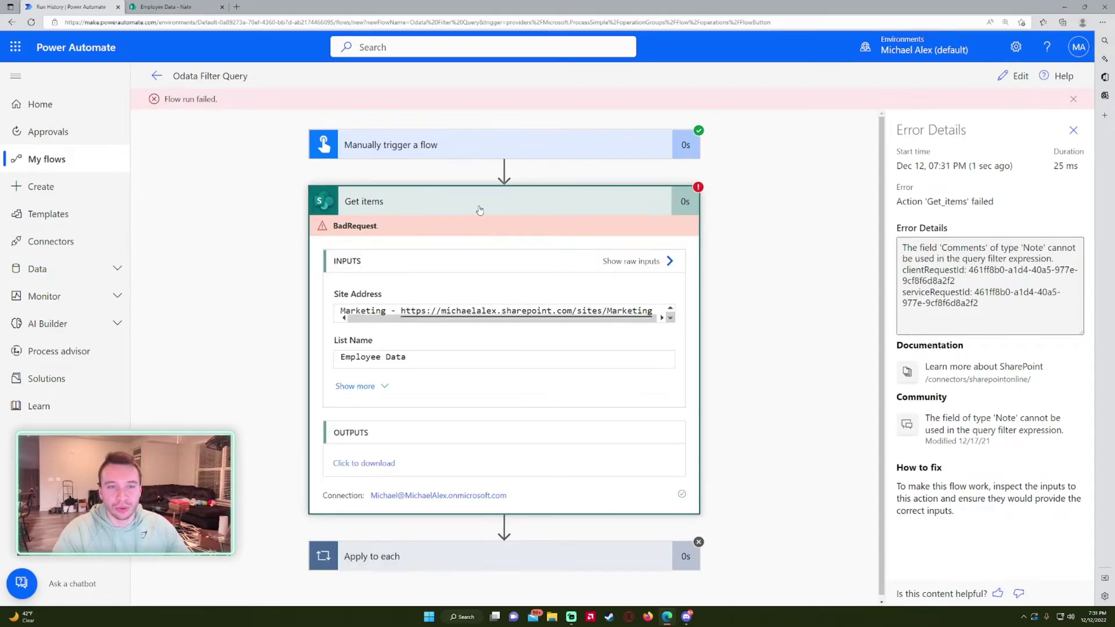
Reopen the flow for editing and clear the whole filter query of the Get items action.
click(1020, 77)
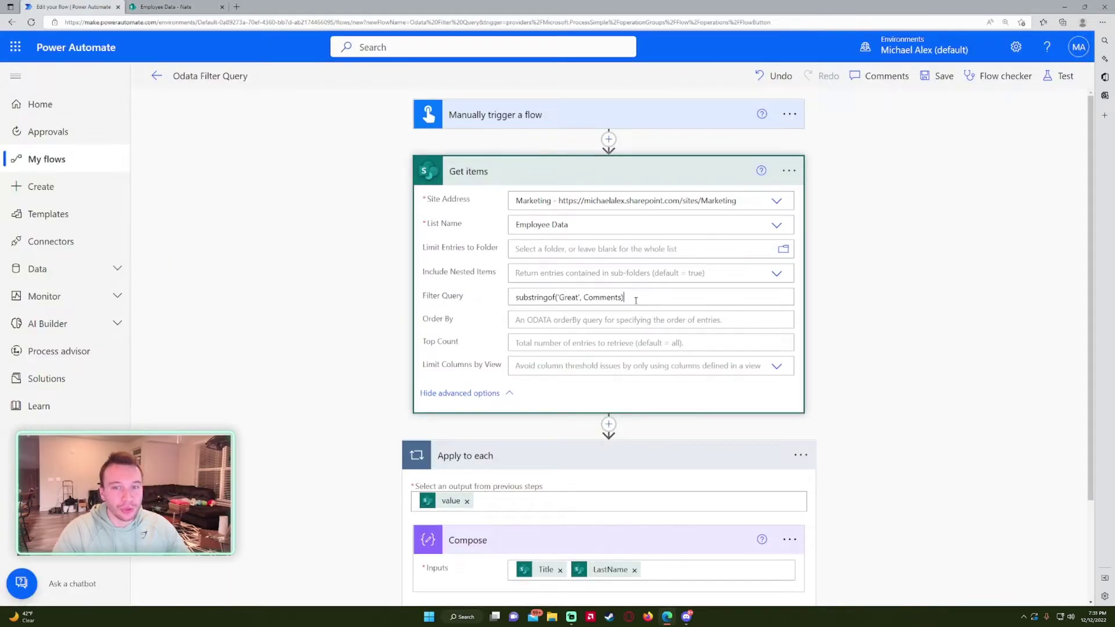
click(636, 300)
key(ctrl+a)
key(BackSpace)
Clear the row selection in the Employee Data list and look at the Manager column.
click(174, 6)
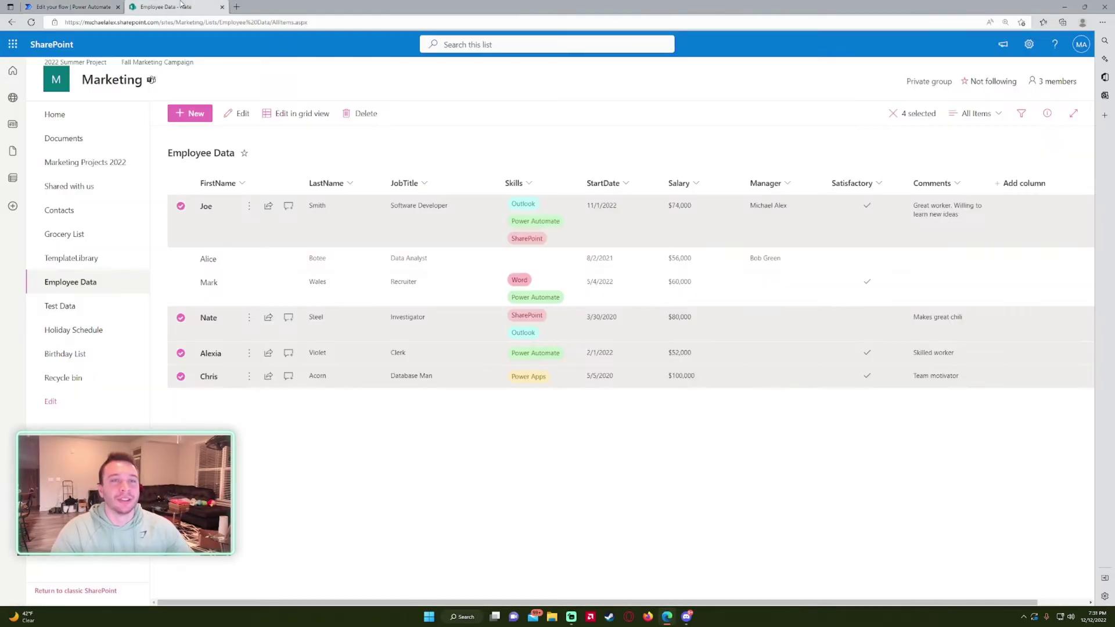
click(773, 323)
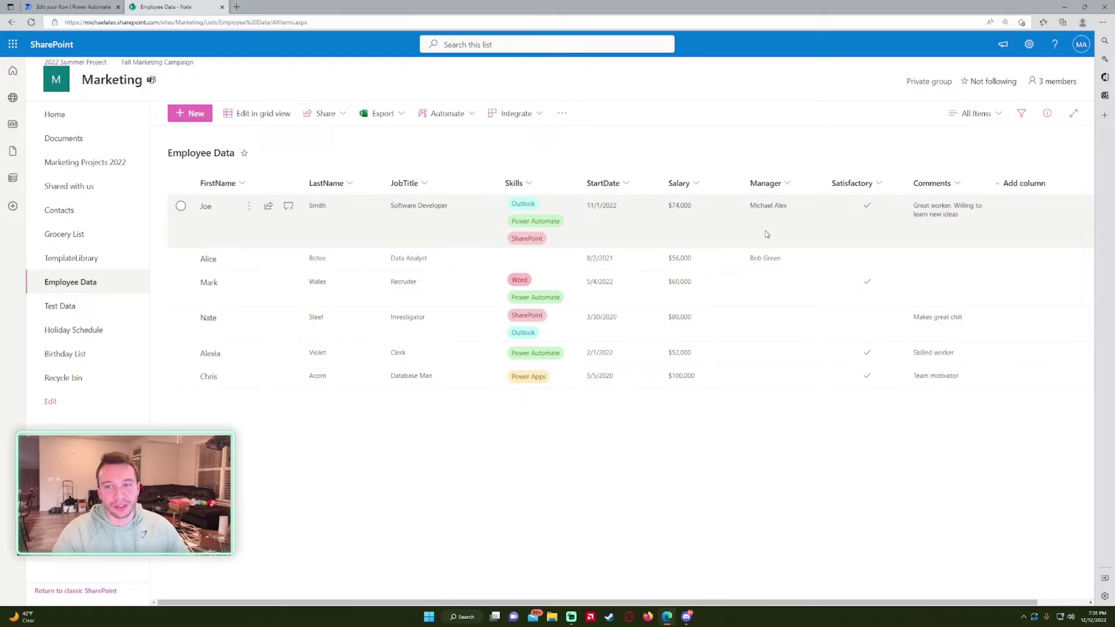
click(772, 183)
key(Escape)
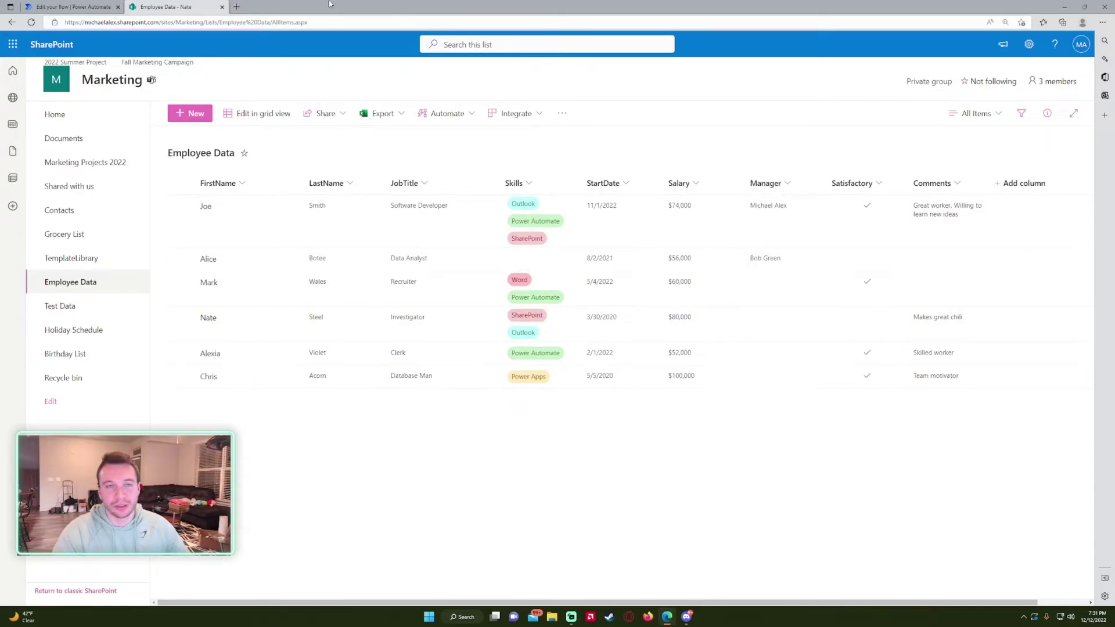
Return to the flow and enter Manager ne 'Null' as the Get items filter query.
click(99, 7)
click(558, 295)
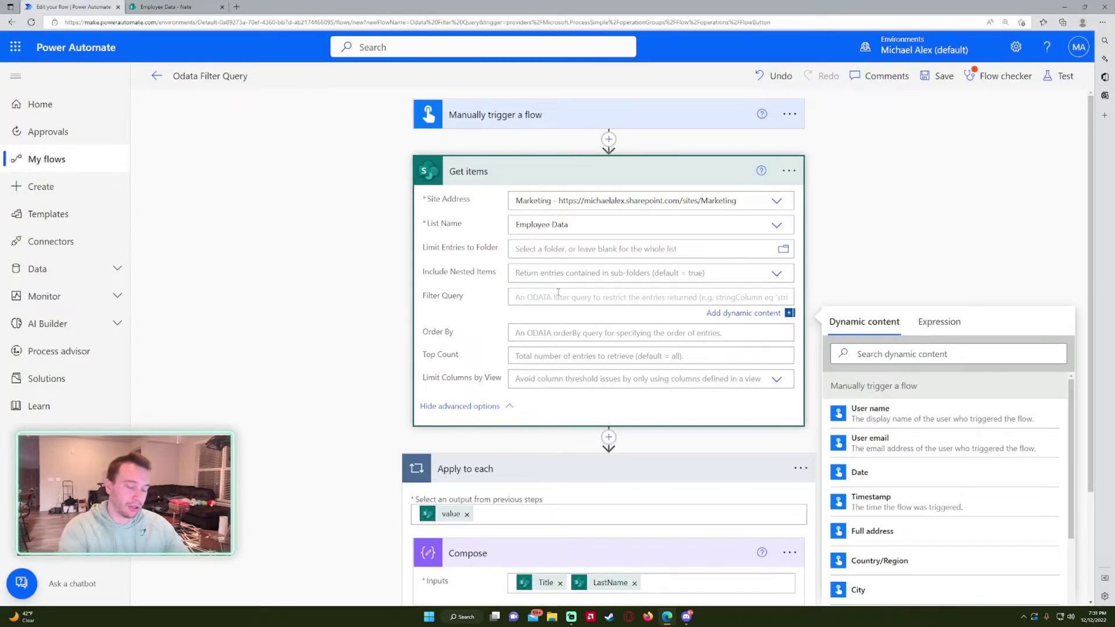
text(Manager ne ')
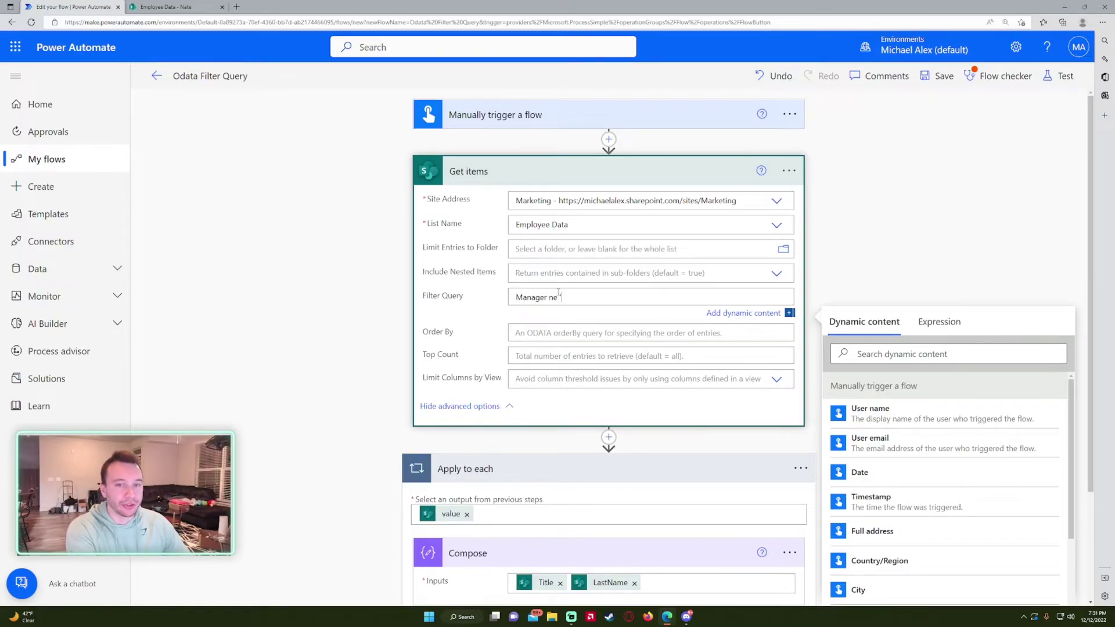
text(Null')
Save the flow and run a manual test with the Manager filter query.
click(937, 76)
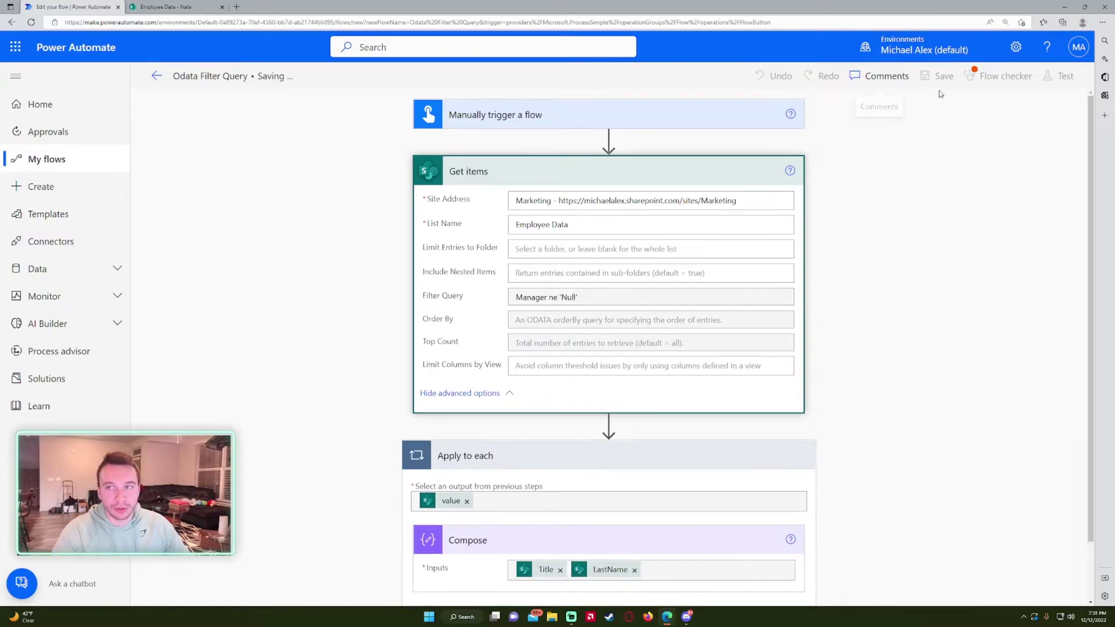
click(1065, 81)
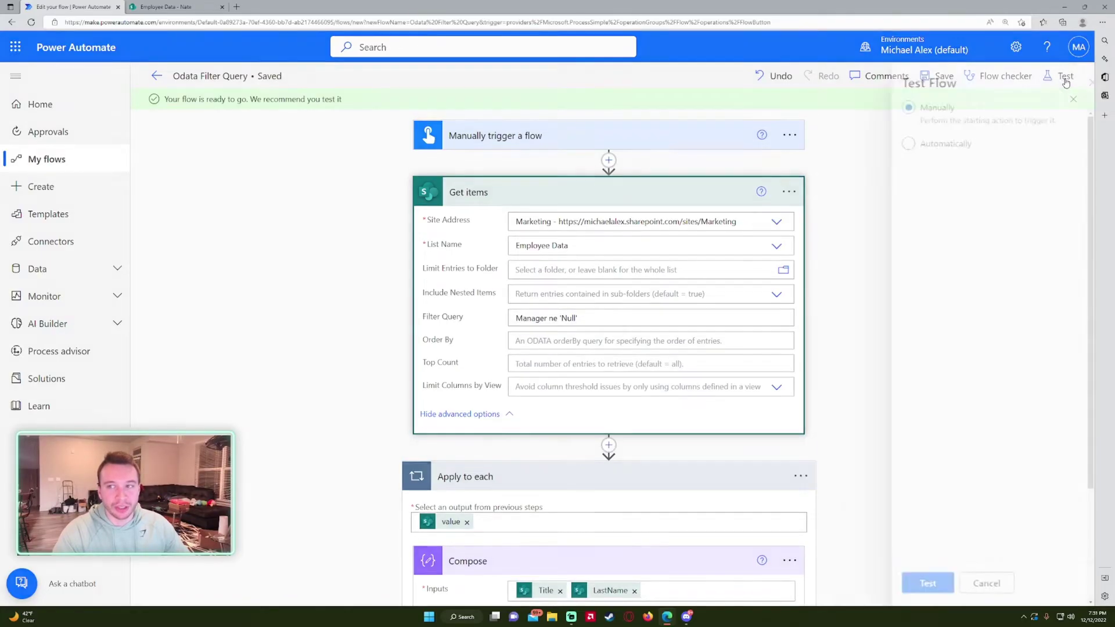
click(907, 583)
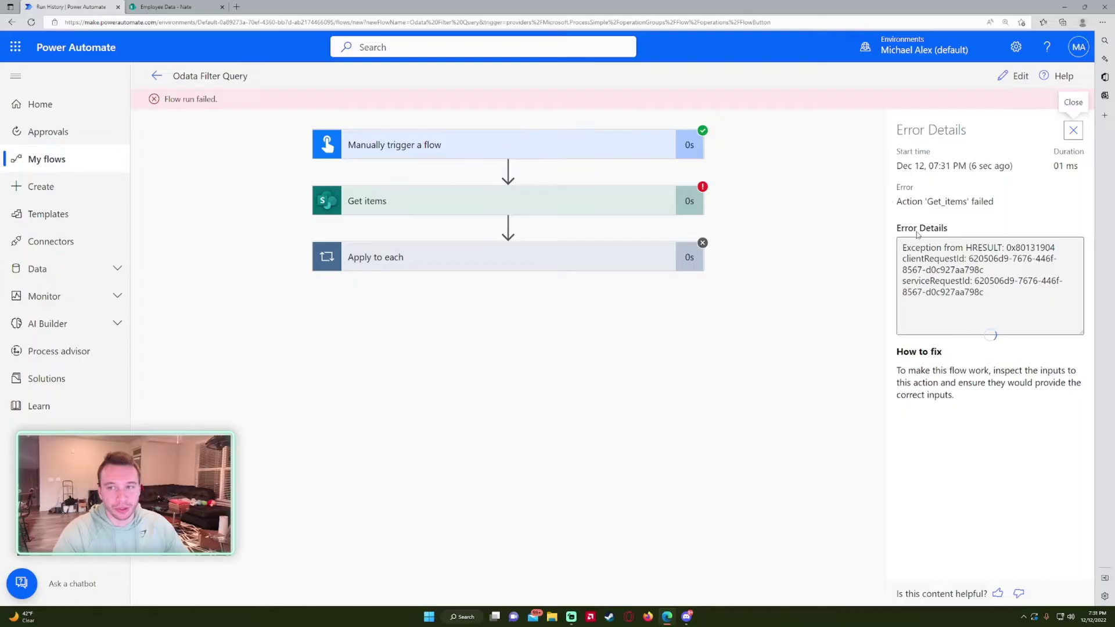
Examine the error details of the Manager filter test run.
drag(948, 251, 986, 290)
triple_click(1013, 244)
click(986, 291)
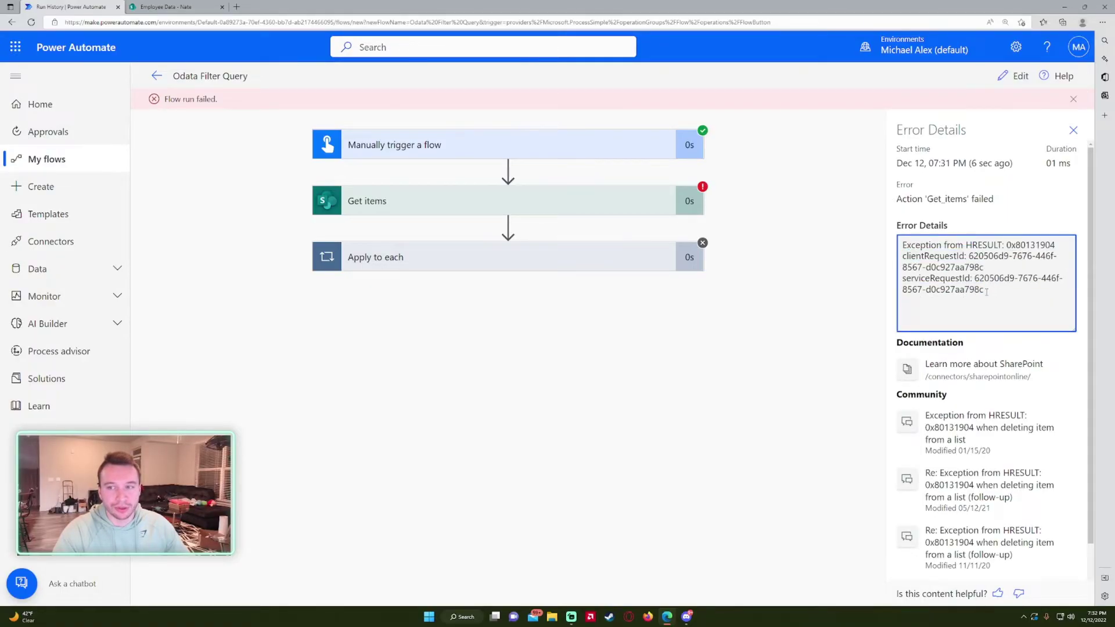
Return to editing the flow and clear the Get items filter query.
click(1015, 76)
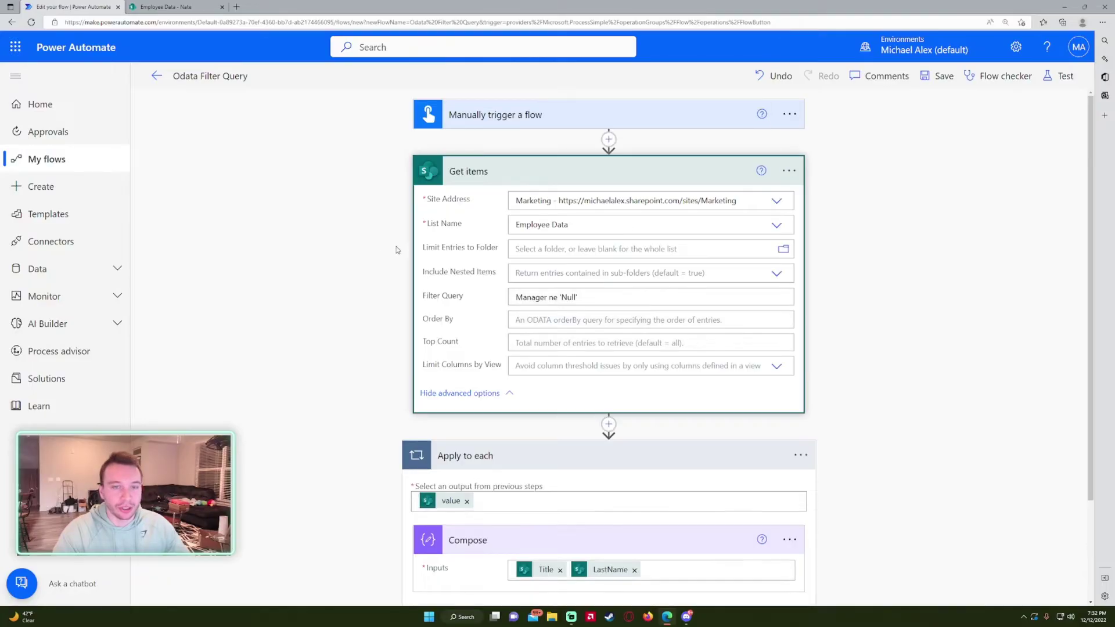
click(636, 298)
key(ctrl+a)
key(BackSpace)
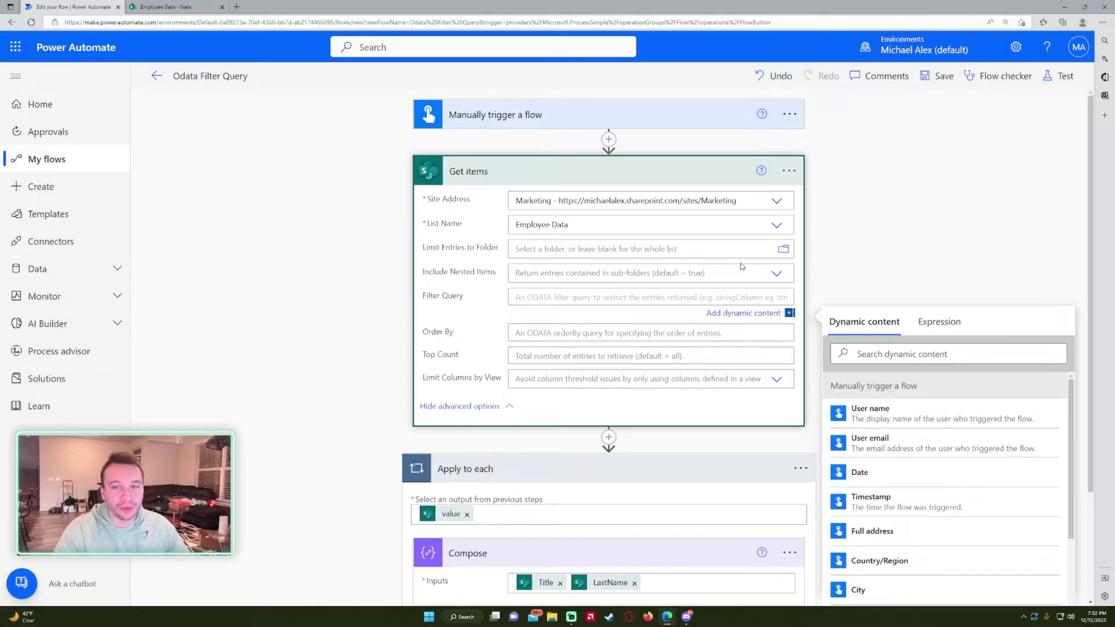
click(867, 176)
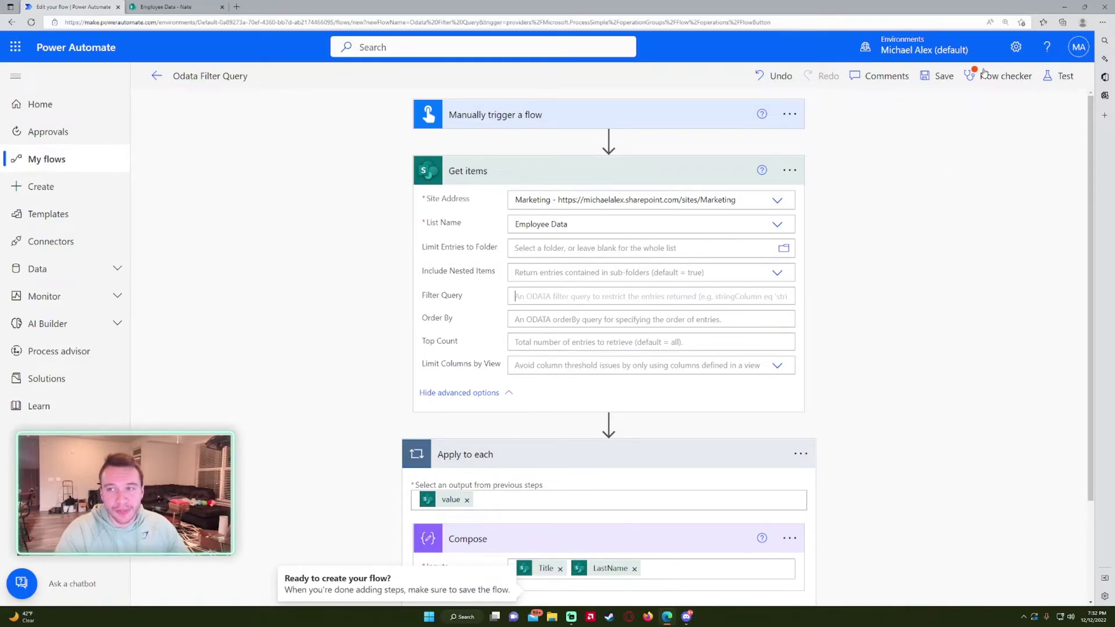
click(435, 309)
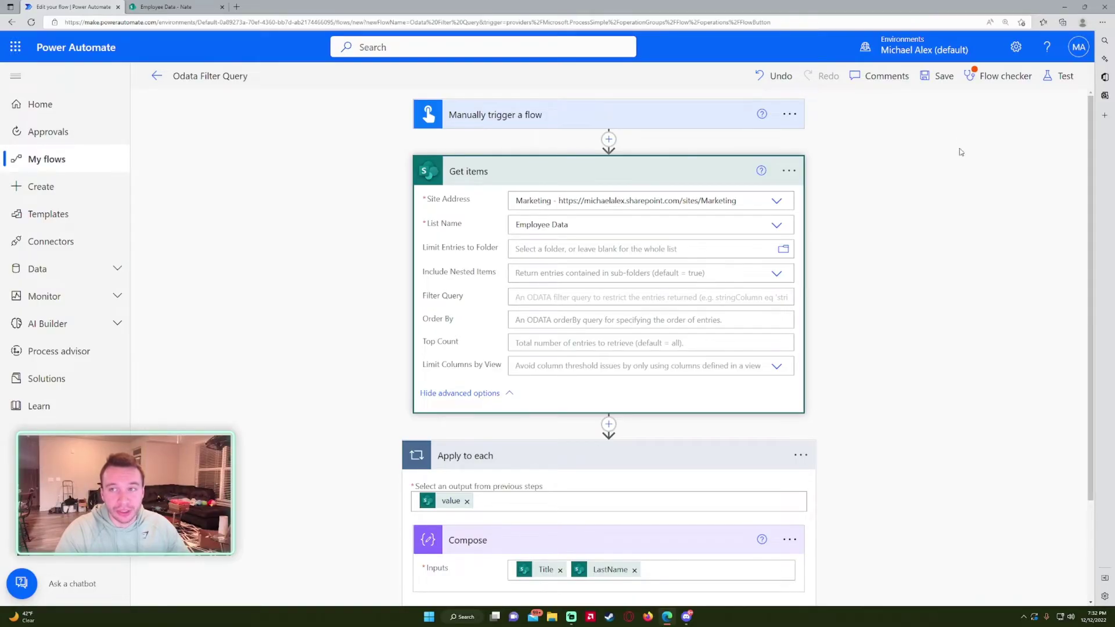
Turn on Experimental Features in the Power Automate settings and save them.
click(1016, 47)
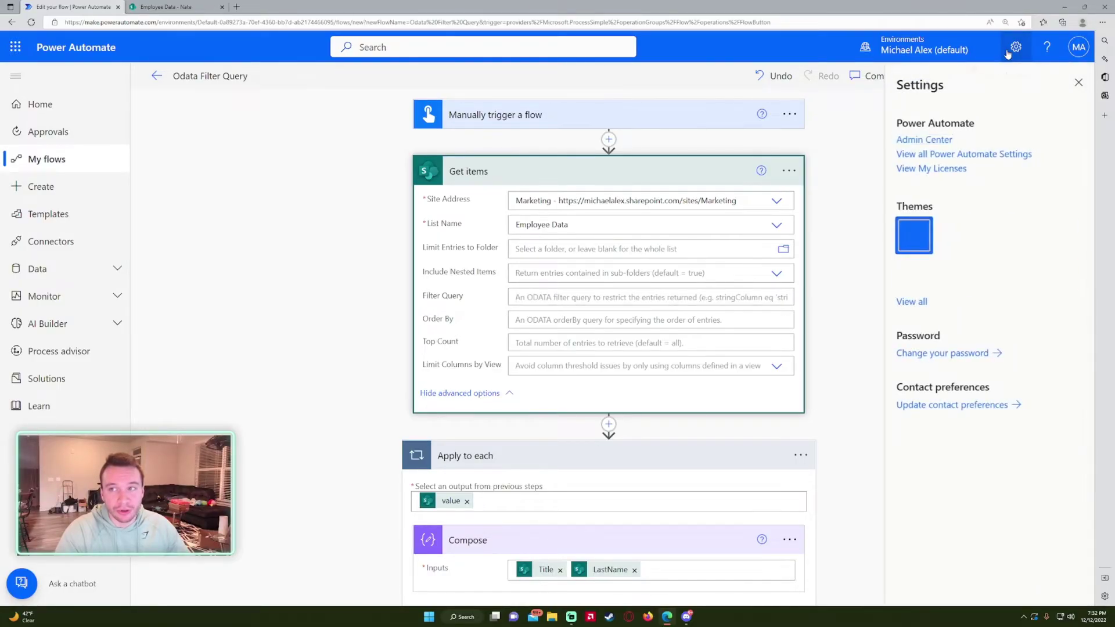
click(977, 155)
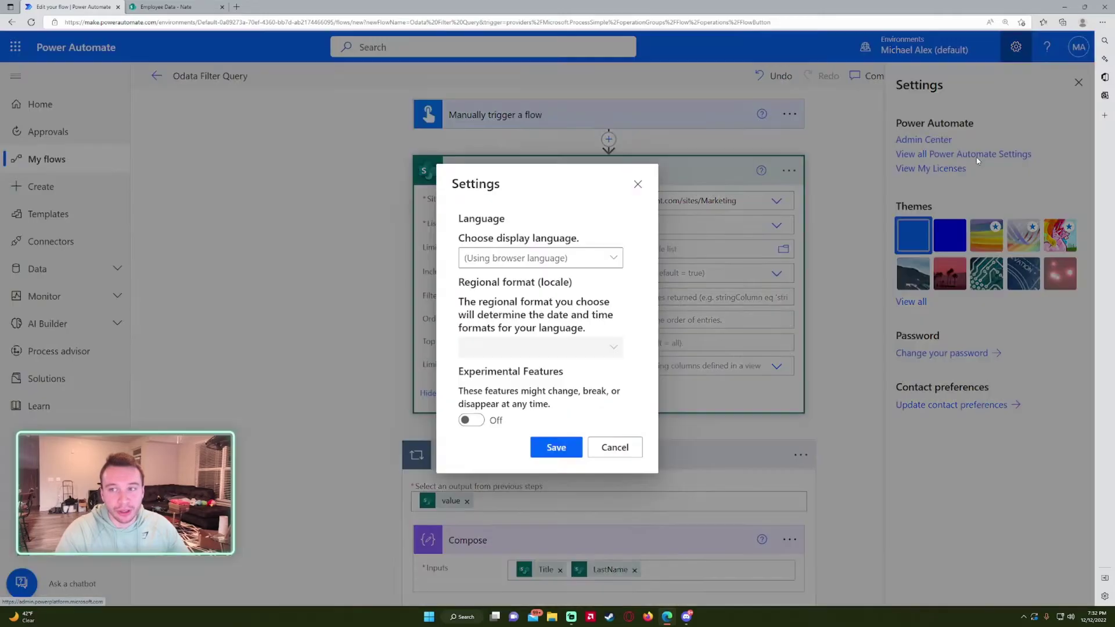
click(472, 420)
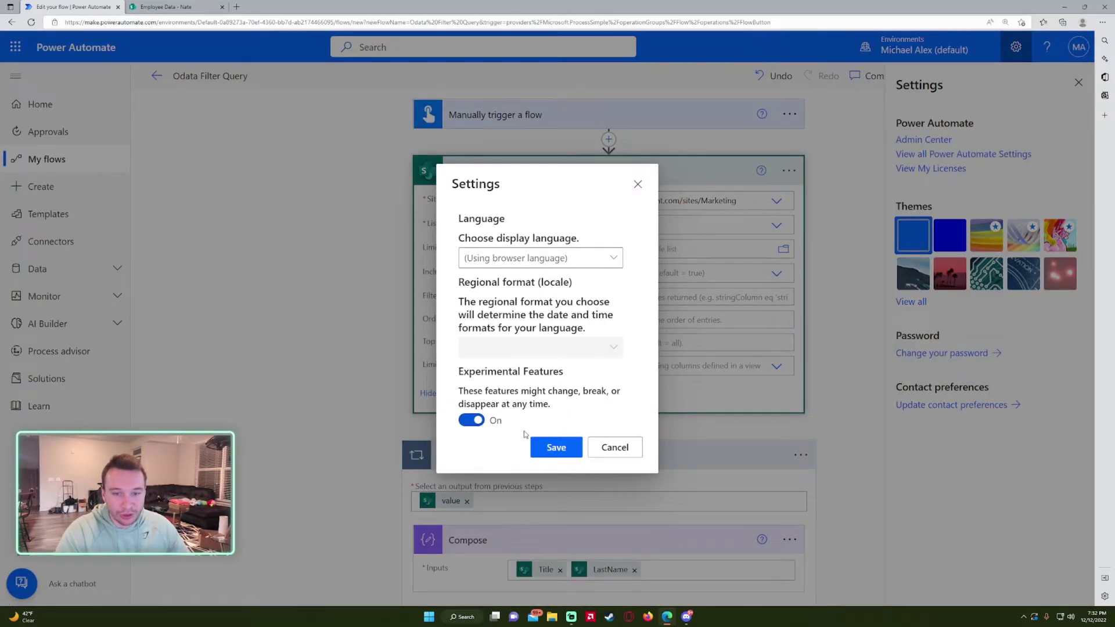
click(556, 448)
click(588, 70)
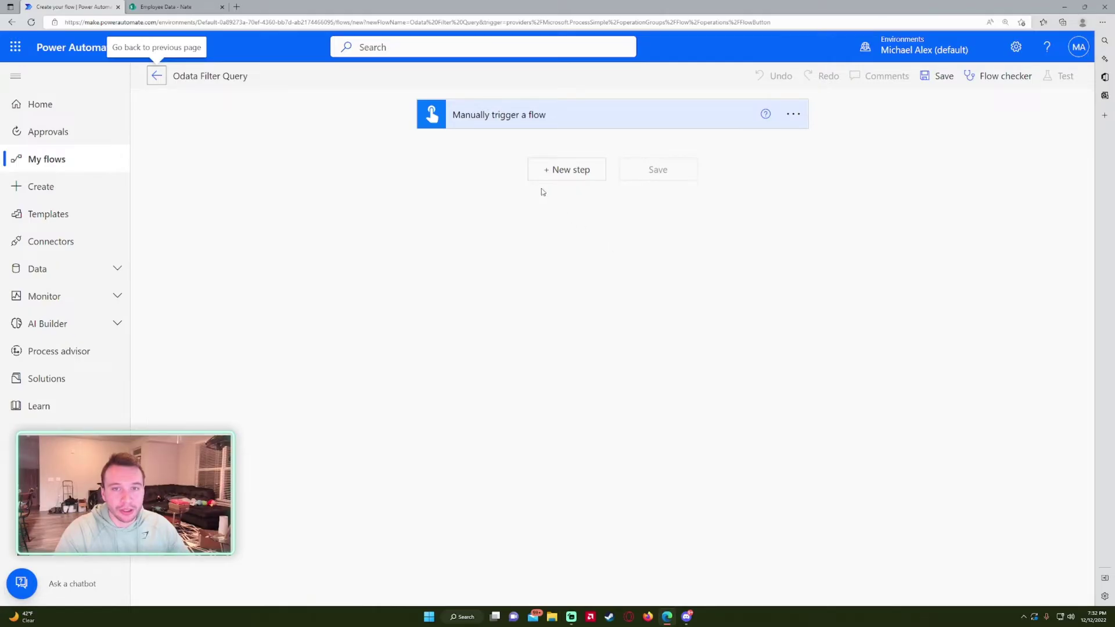
Delete the existing trigger and add Manually trigger a flow again as the flow's trigger.
click(514, 124)
click(515, 123)
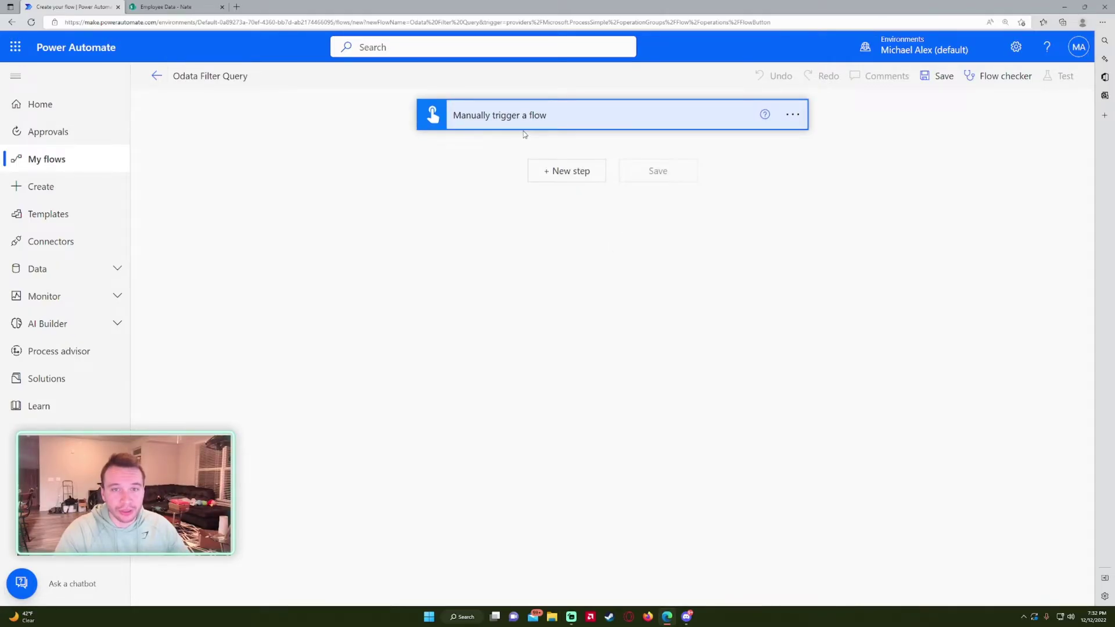
click(526, 121)
click(528, 120)
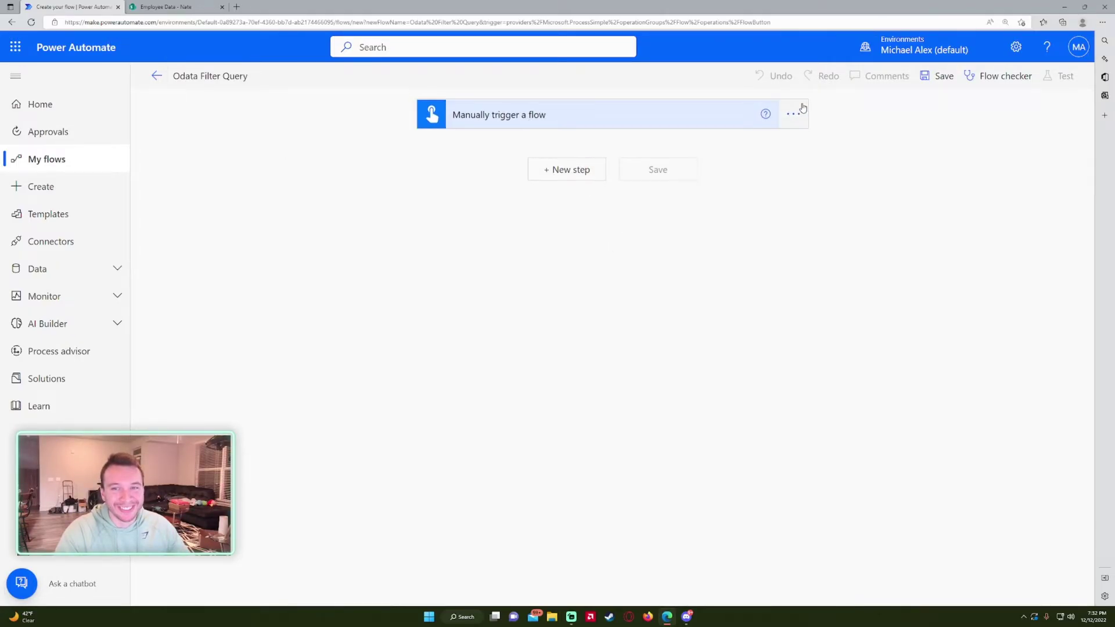
click(793, 114)
click(839, 276)
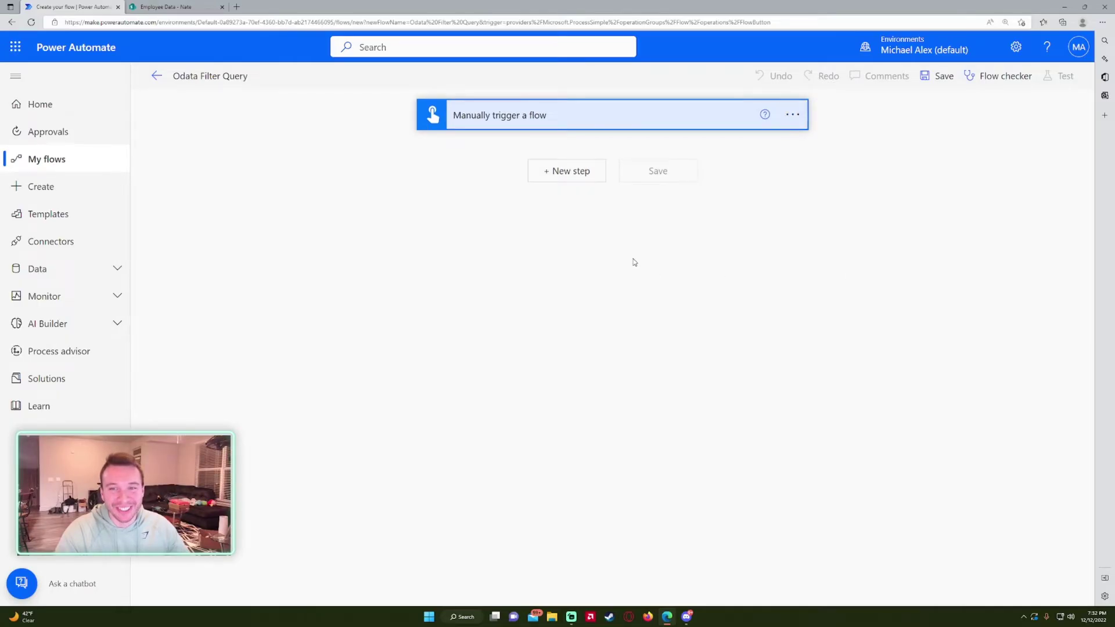
click(556, 348)
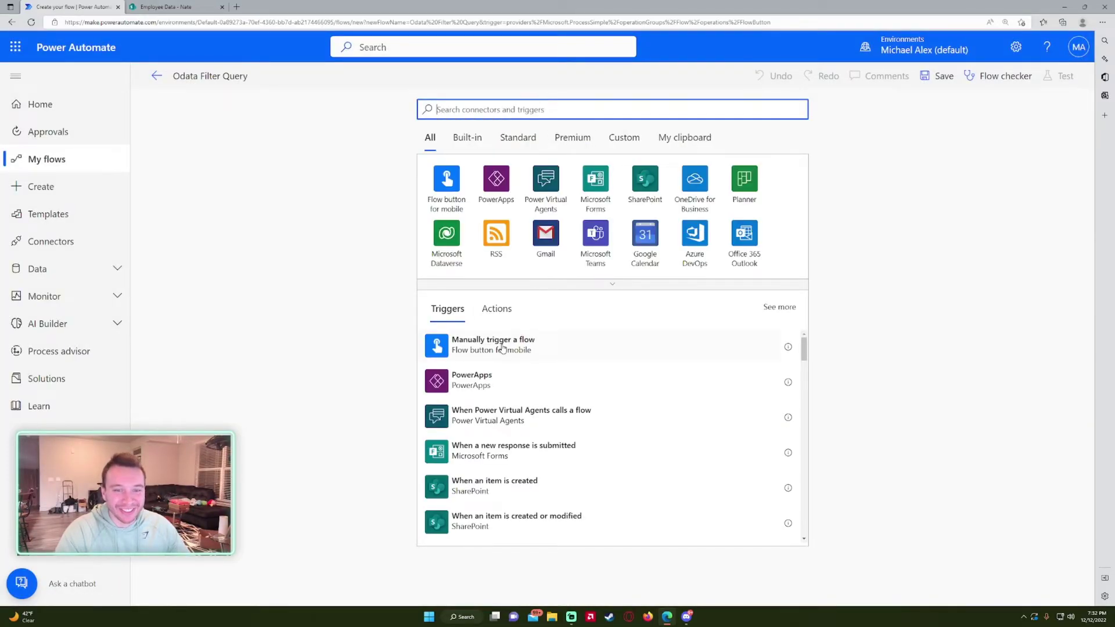
click(501, 349)
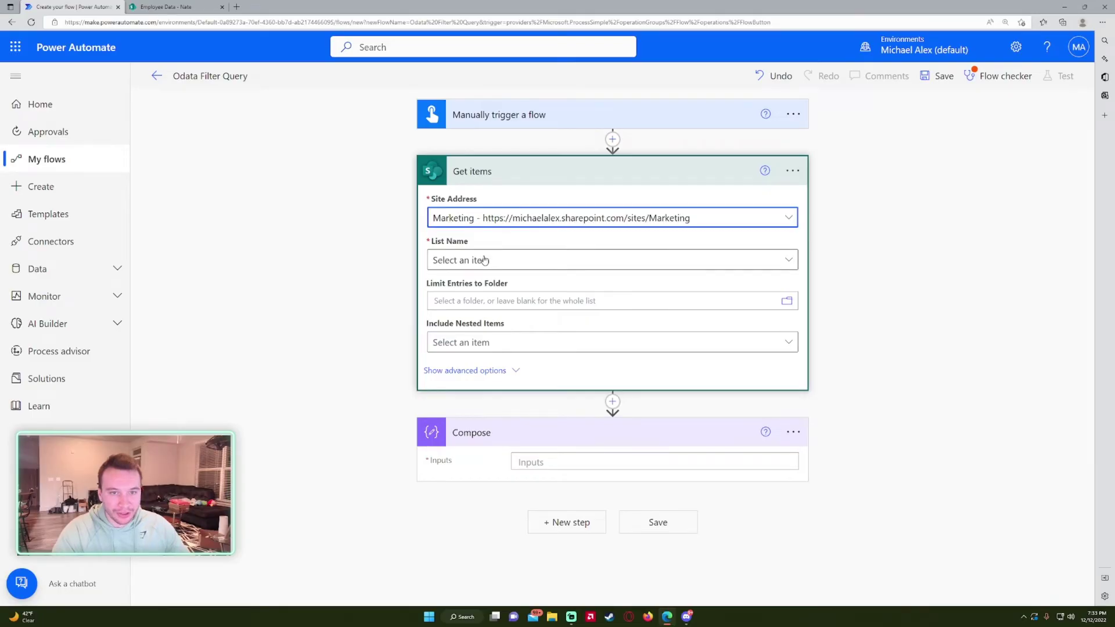
Set the Get items list name to Employee Data and show the advanced options.
click(486, 262)
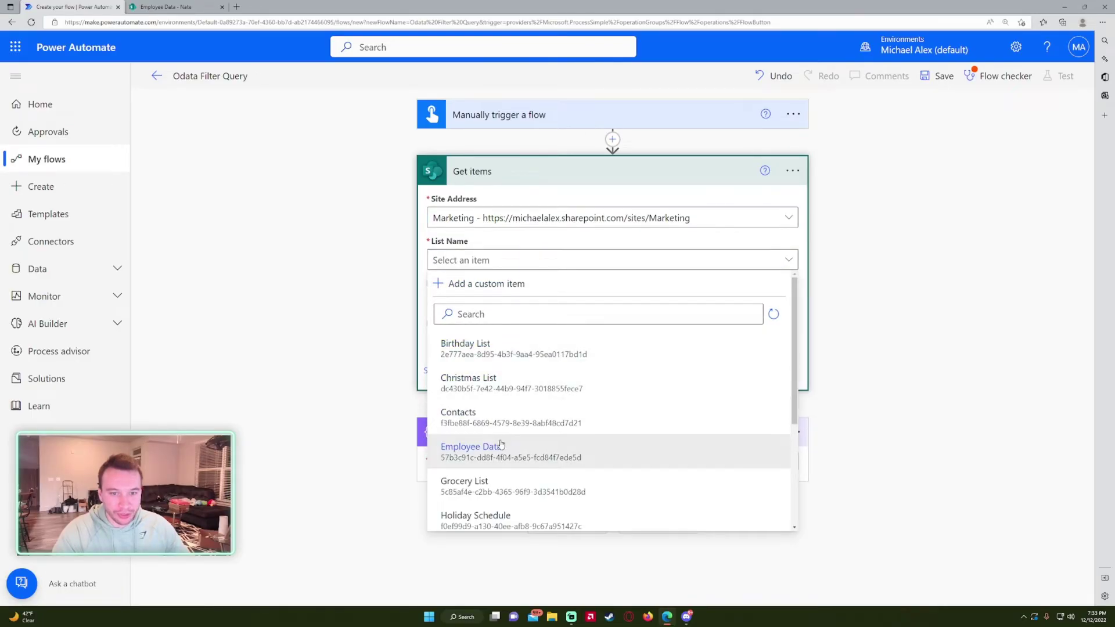
scroll(522, 473, down, 1)
scroll(530, 477, down, 1)
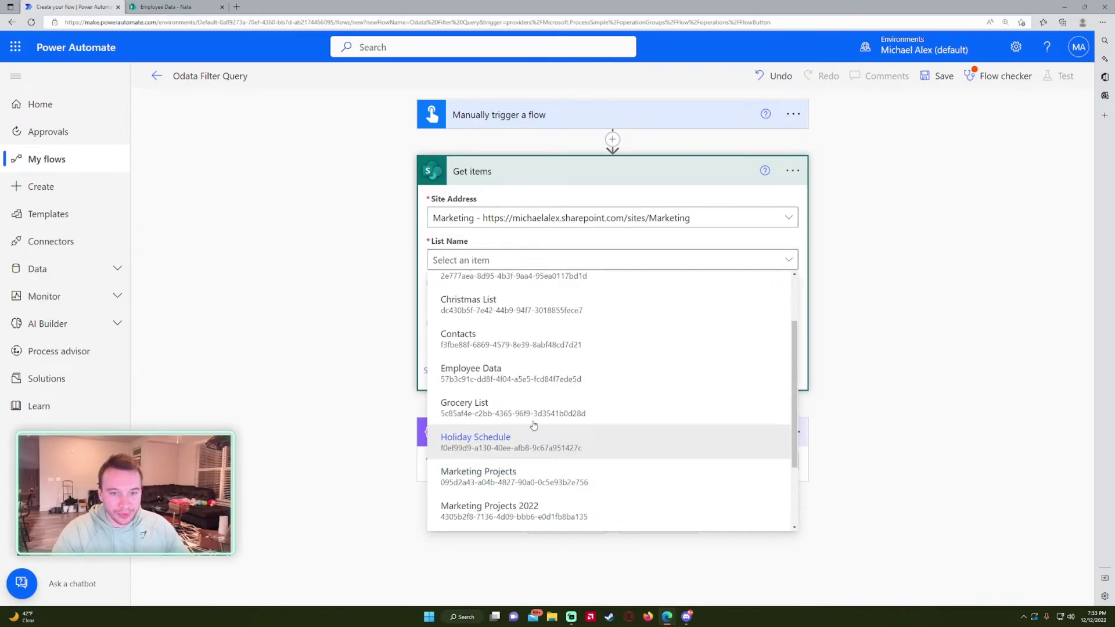
click(531, 375)
click(464, 370)
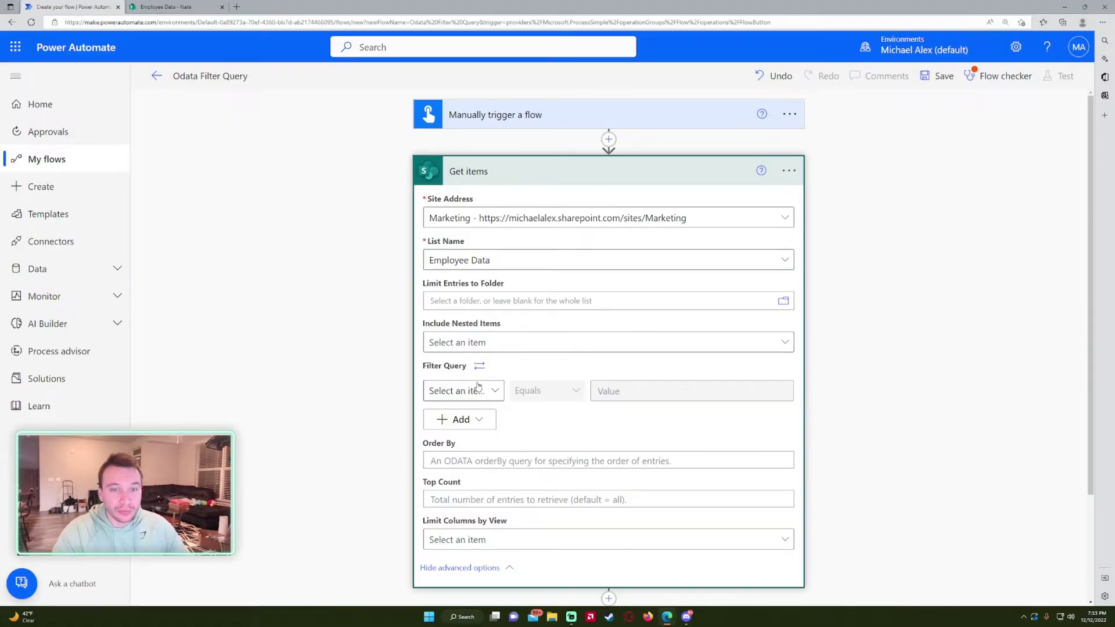
Choose Title as the filter query column and check the columns of the Employee Data list in SharePoint.
scroll(513, 339, down, 1)
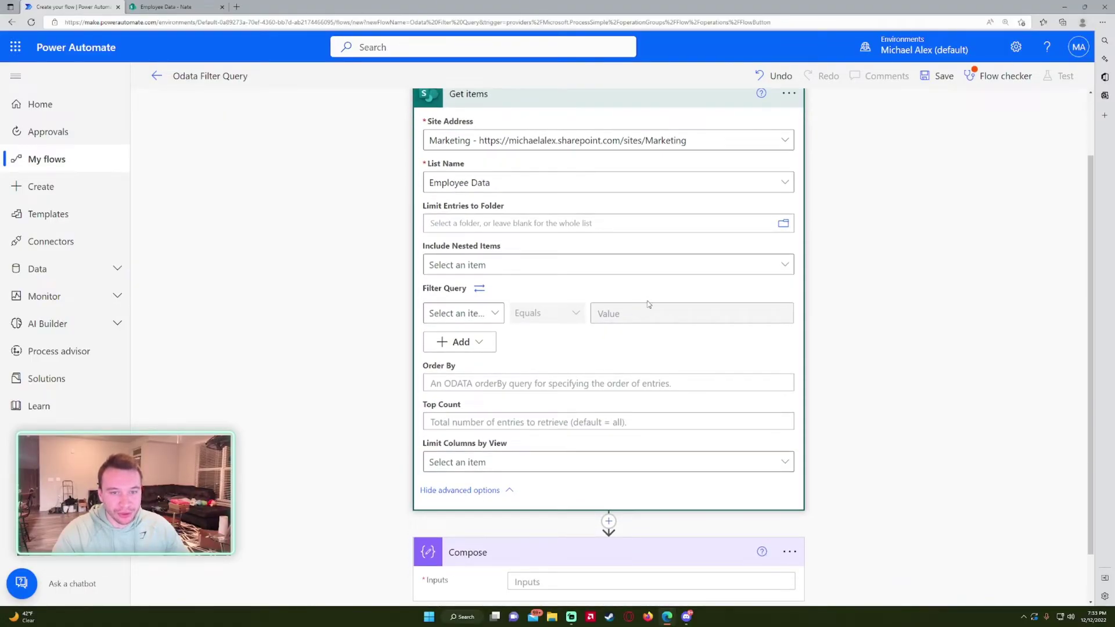
click(493, 317)
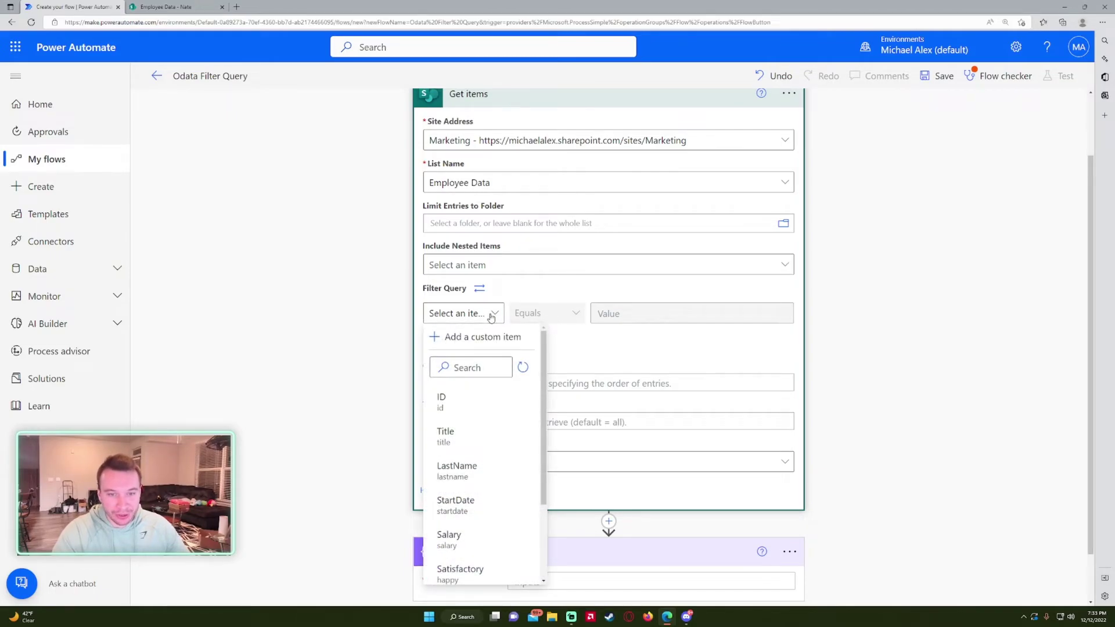
click(492, 316)
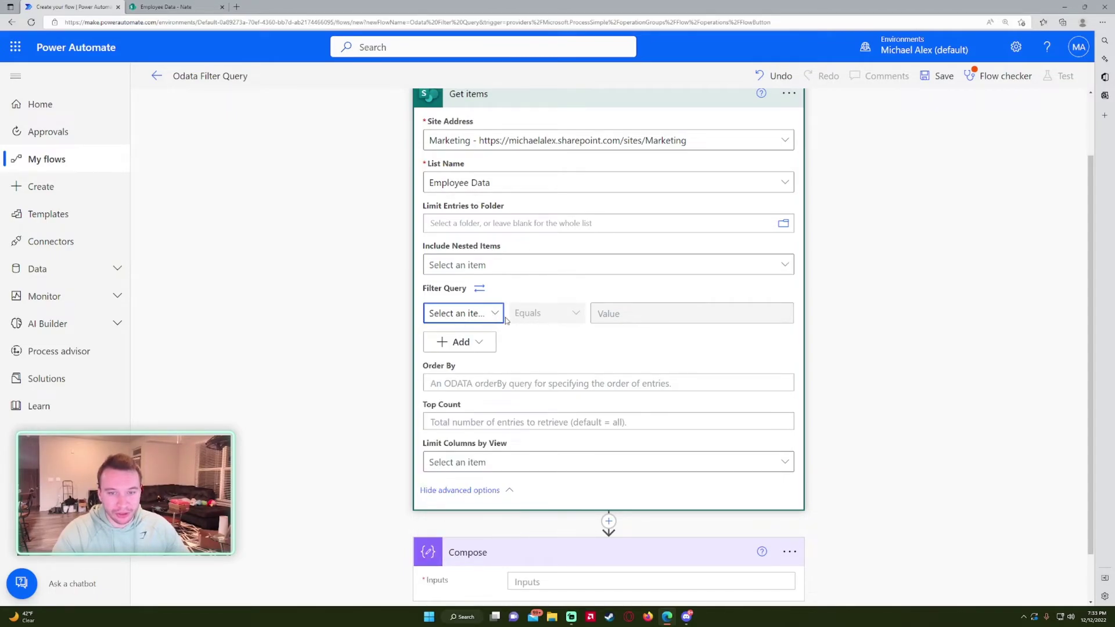
click(502, 321)
scroll(488, 400, down, 1)
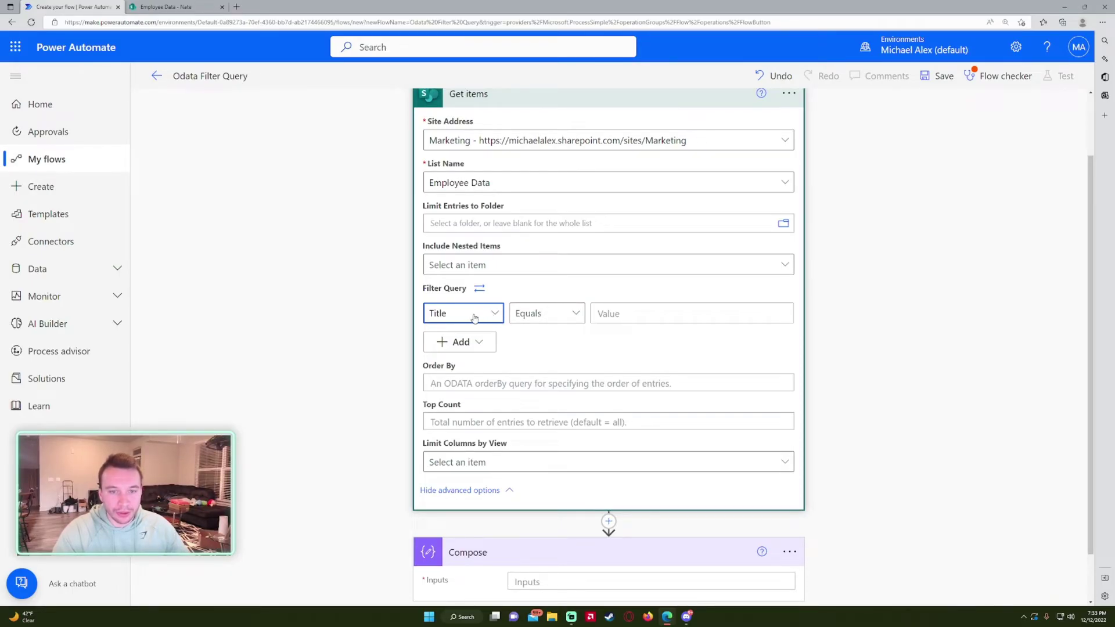
click(153, 8)
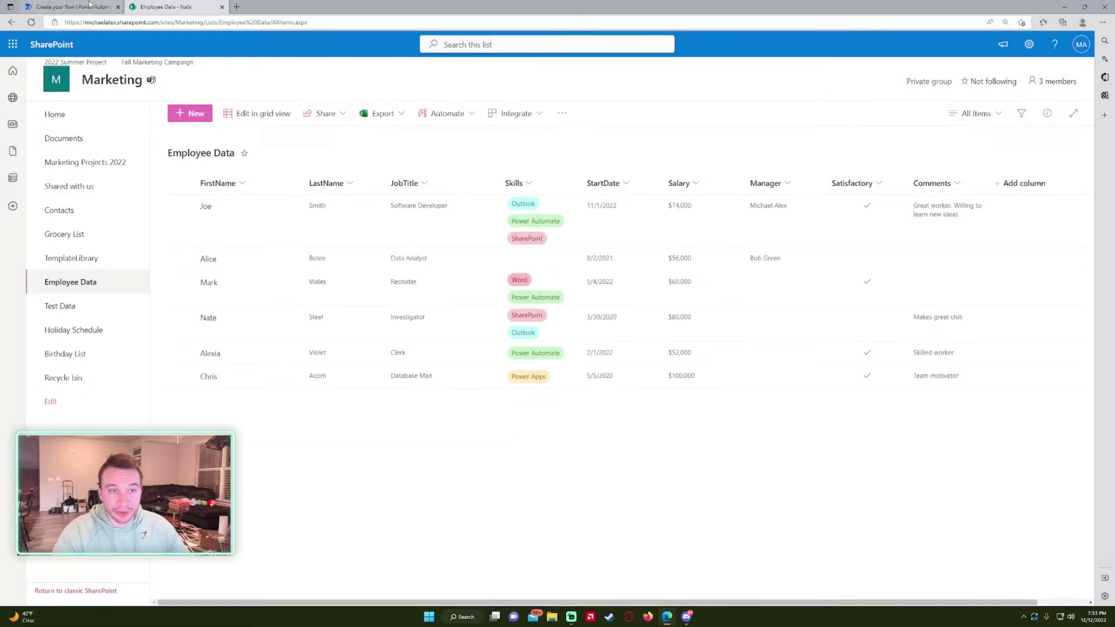
click(89, 6)
Set the Title condition to Equals and enter the first name of the first listed employee as its value.
click(564, 318)
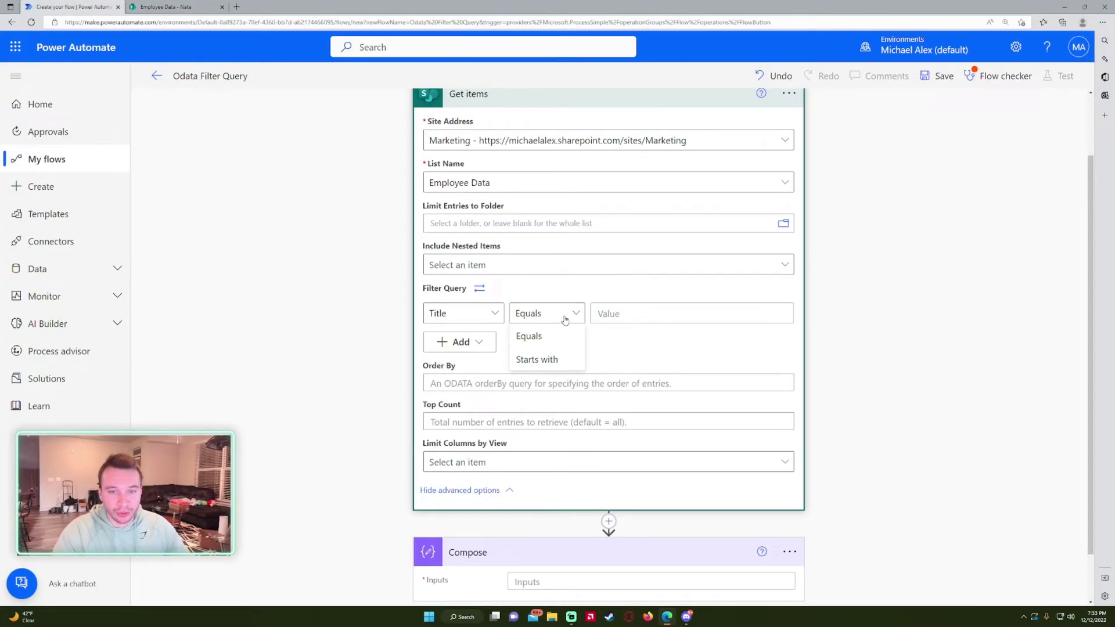
click(561, 339)
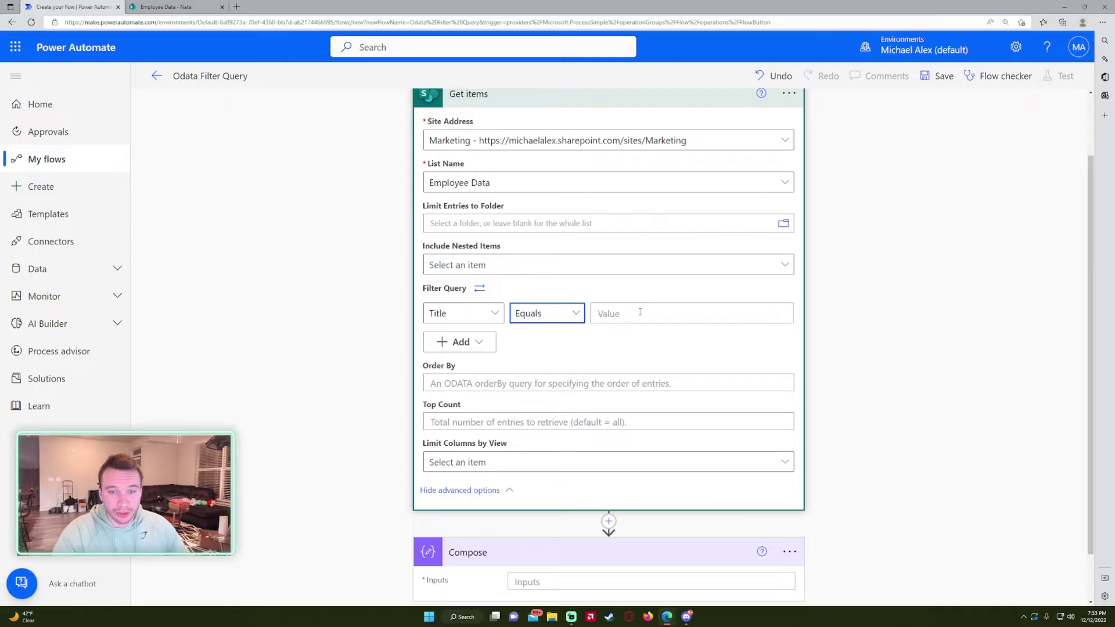
click(644, 314)
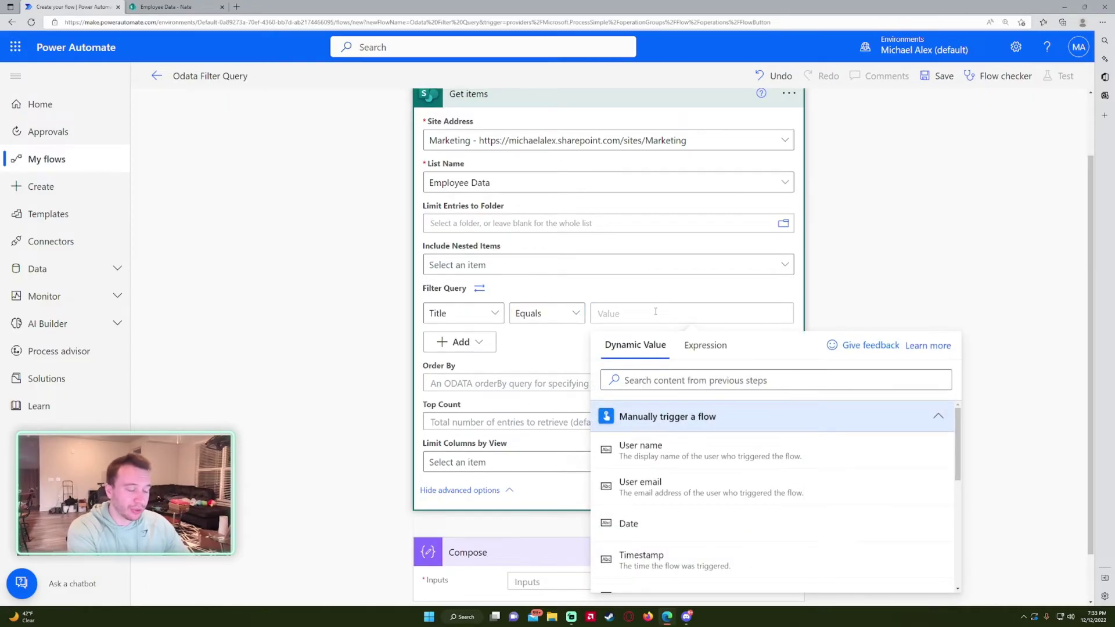
text(Joe)
Add a second row to the filter query and combine the conditions with Or.
click(458, 342)
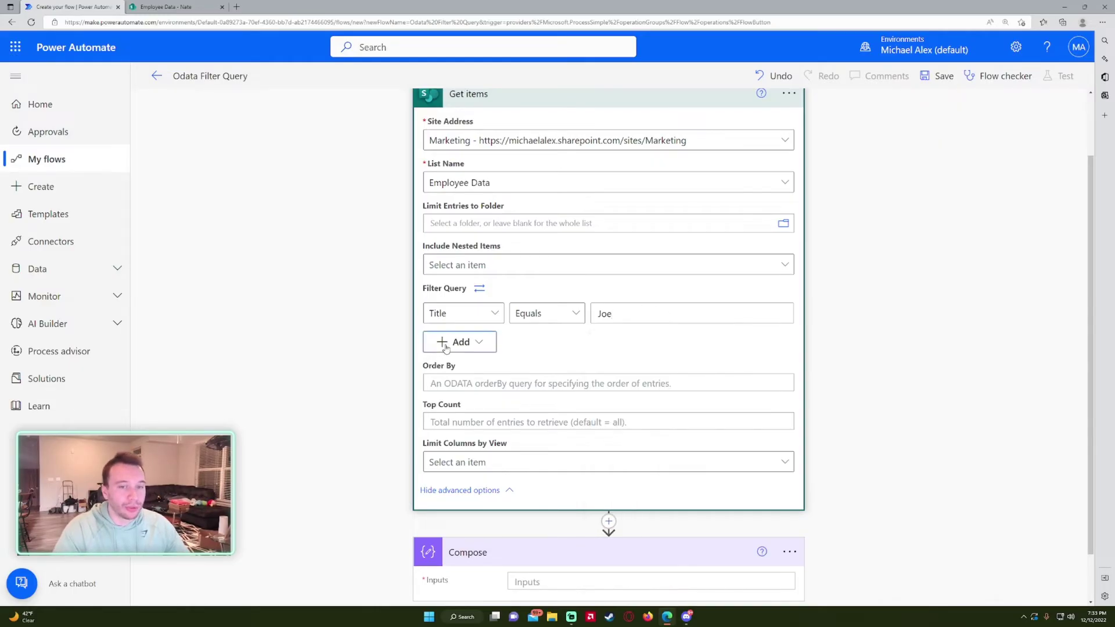
click(459, 364)
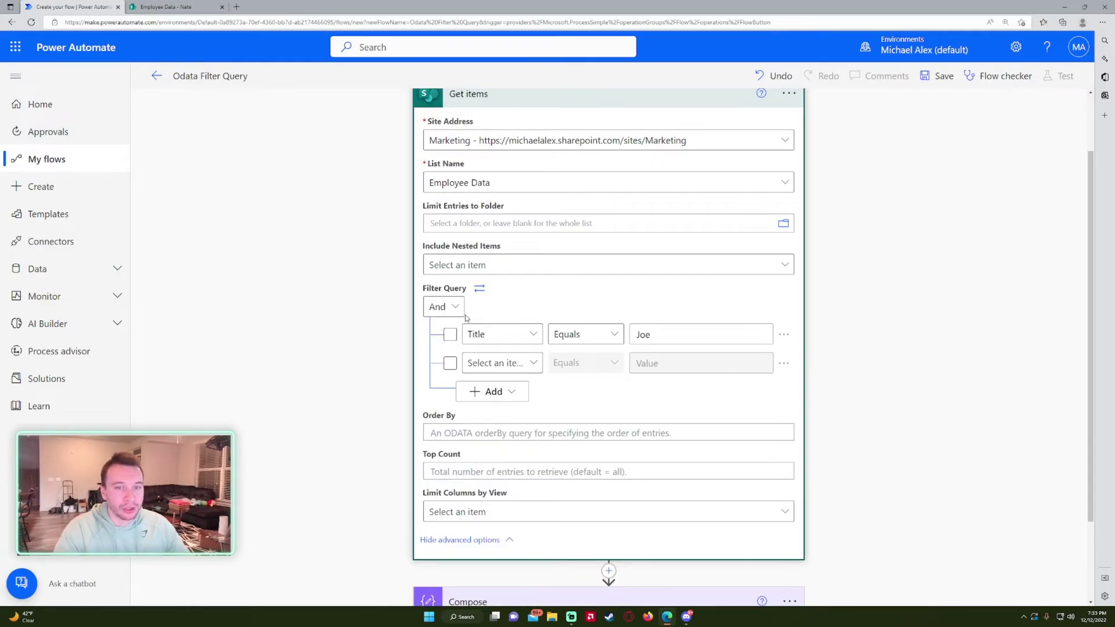
click(443, 306)
click(436, 353)
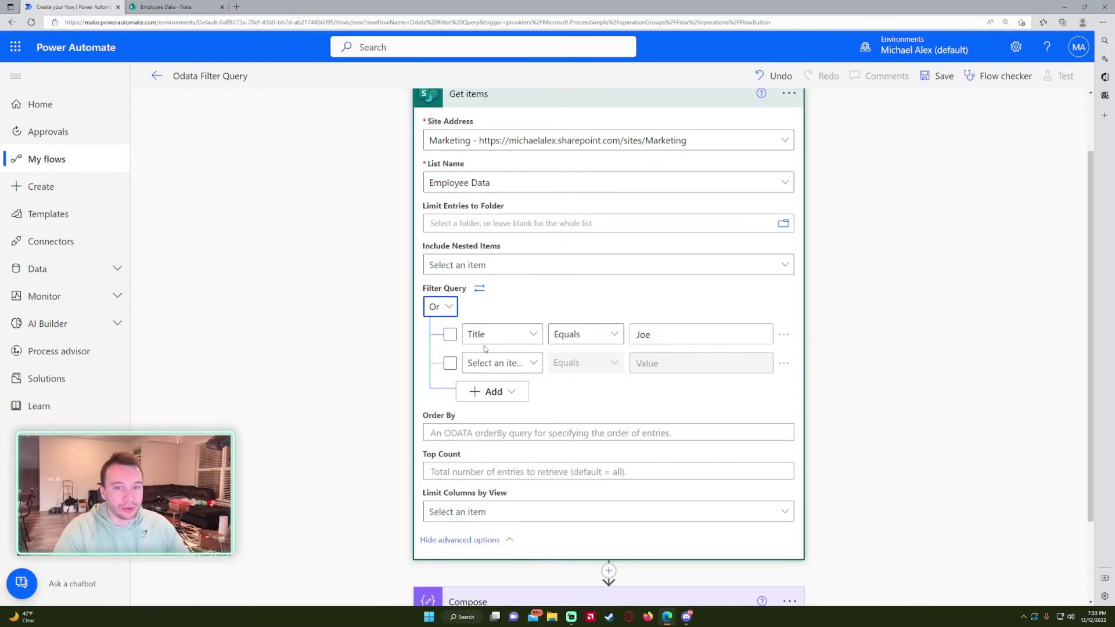
Set the second condition to Title Equals the first name of the second listed employee.
click(498, 363)
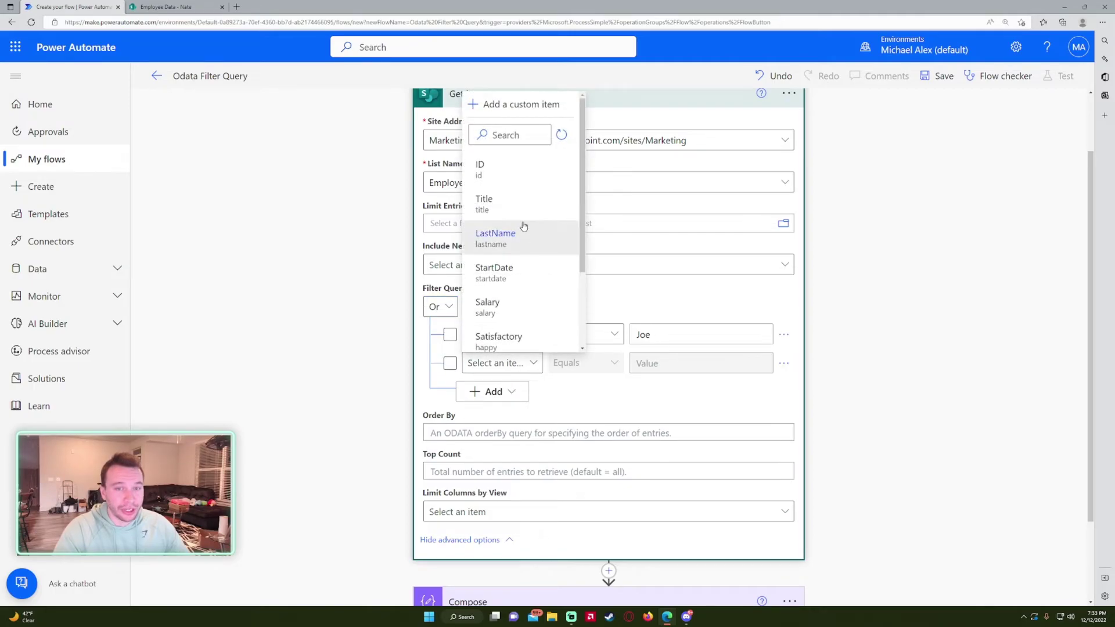
click(488, 201)
click(674, 363)
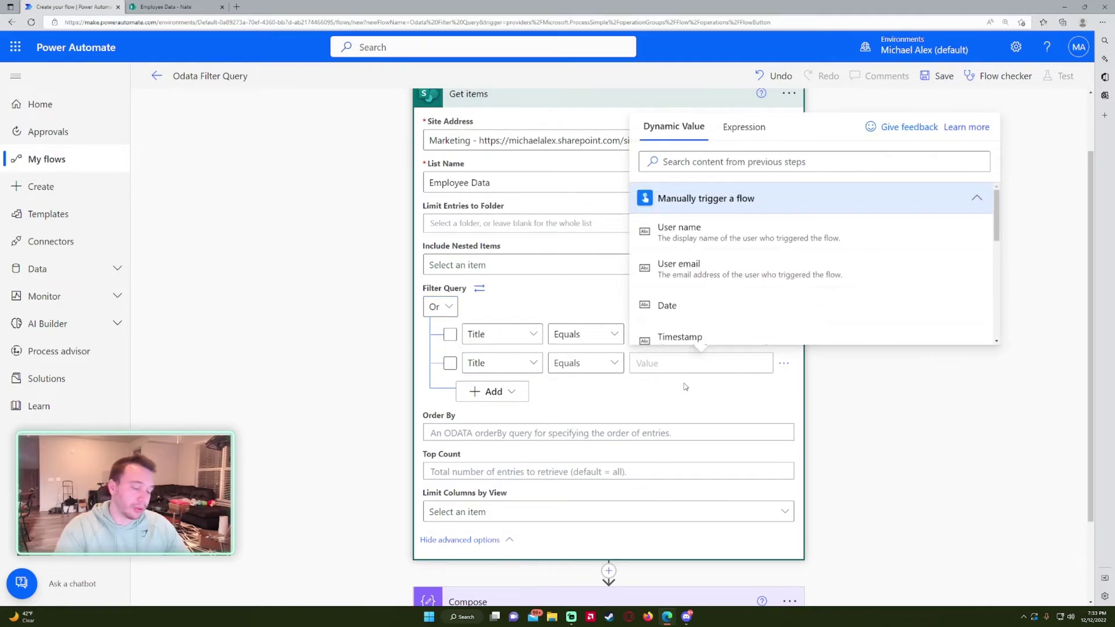
text(Alice)
click(884, 424)
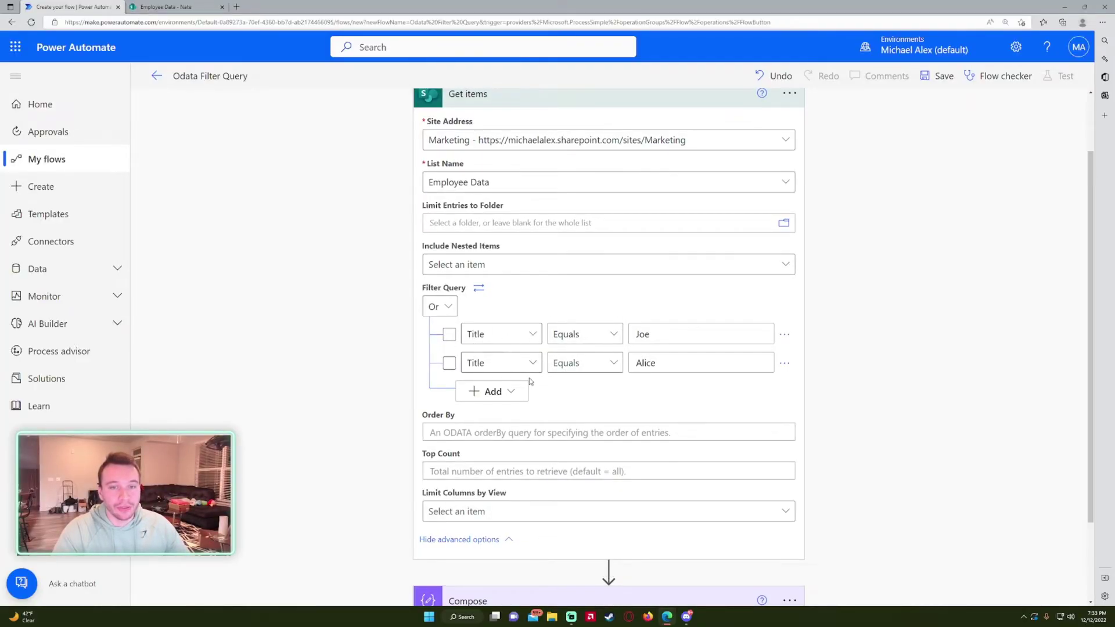
Search the dynamic values for title and insert Title from Get items into the Compose inputs.
scroll(639, 377, down, 2)
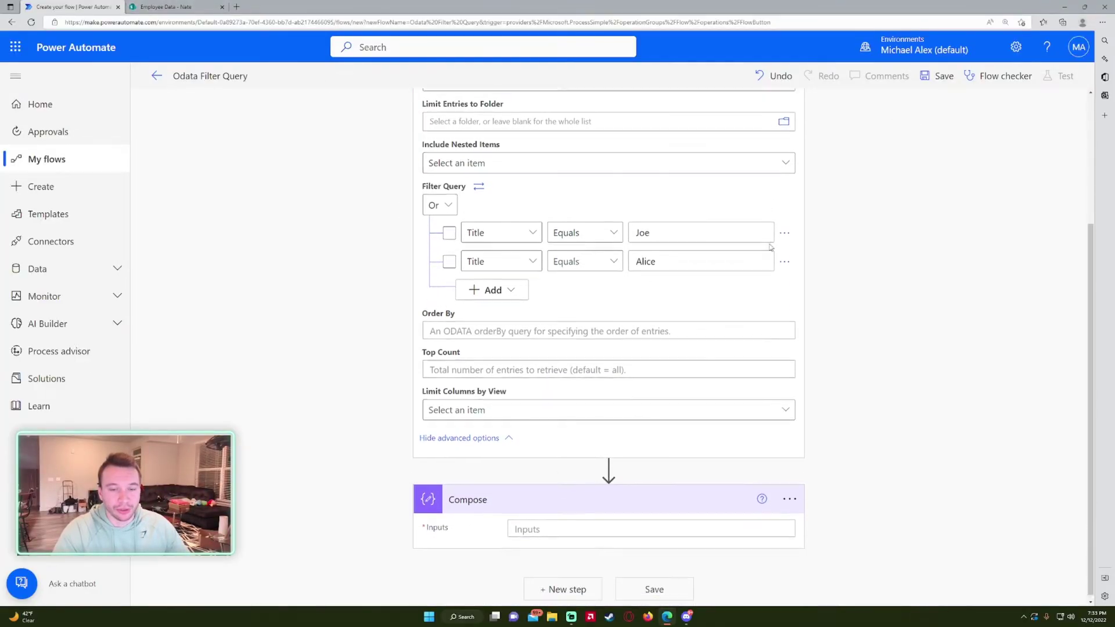
click(553, 526)
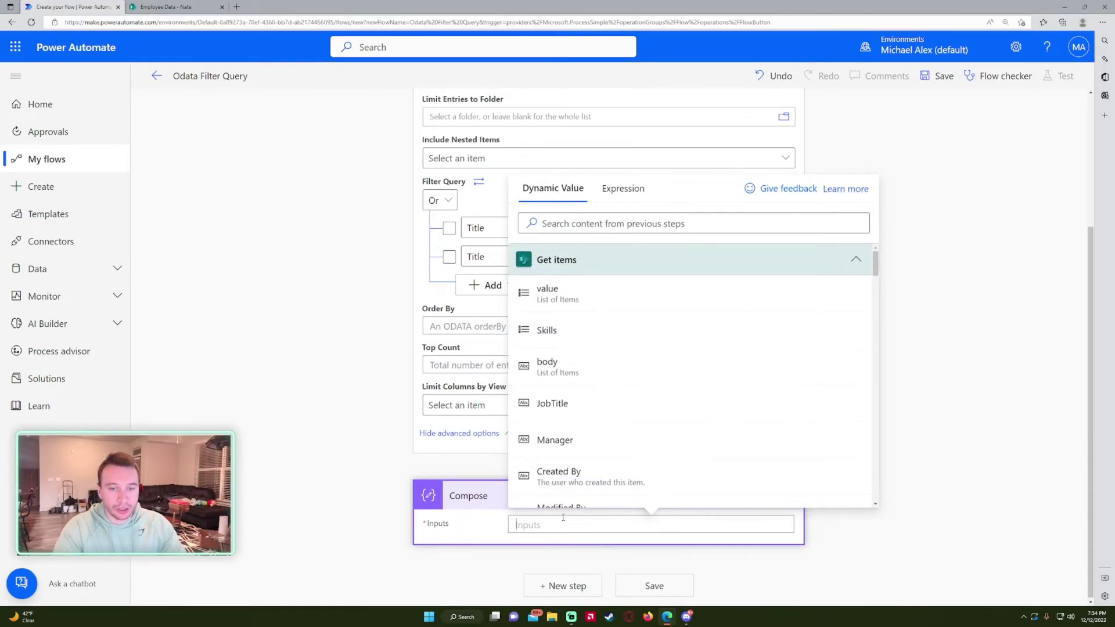
click(562, 226)
text(title)
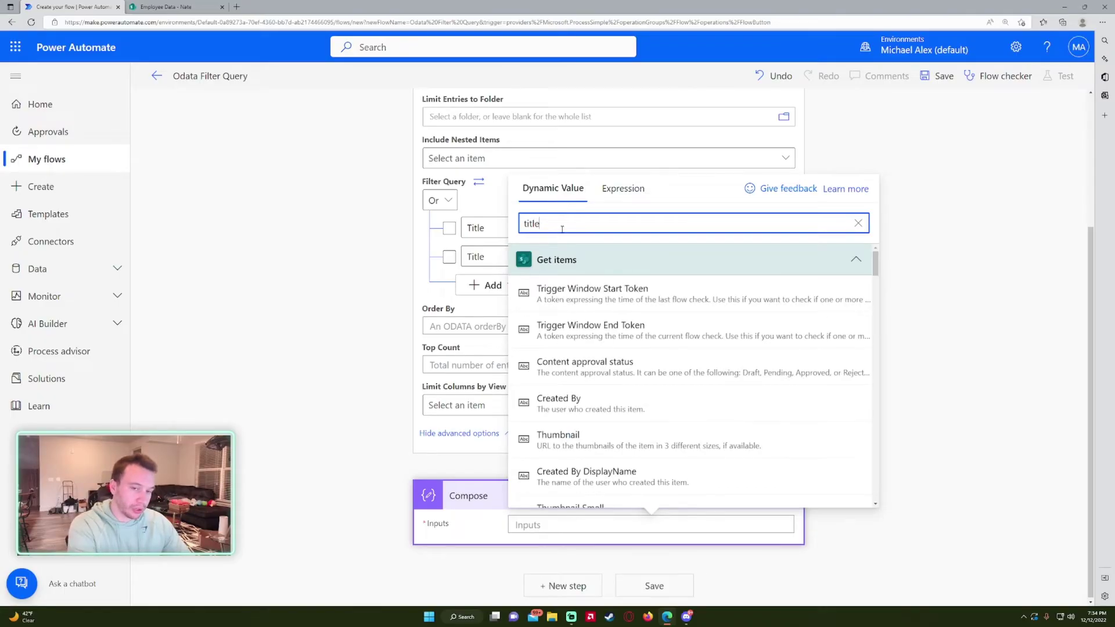
click(557, 306)
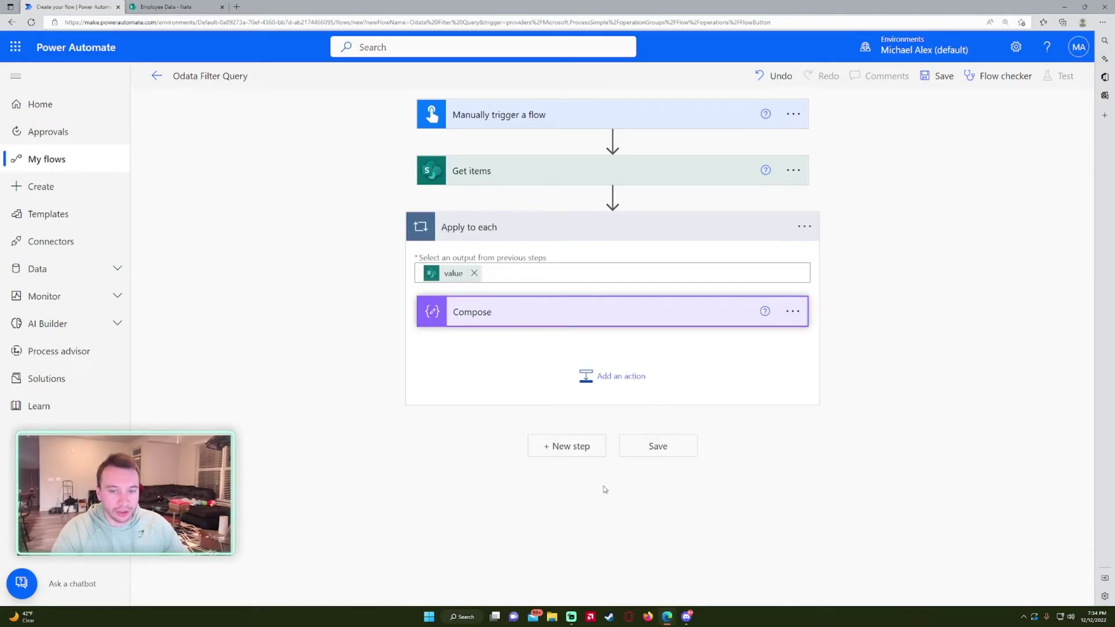
Append the text eq and the LastName value from Get items after Title in the Compose inputs.
click(553, 319)
click(614, 342)
text(eq)
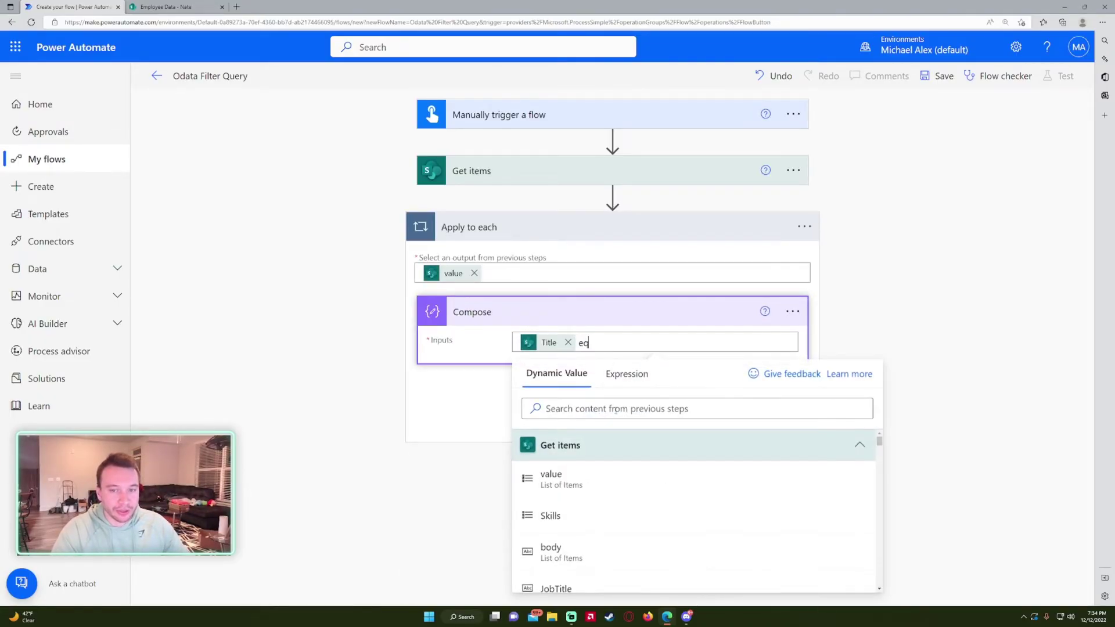
scroll(598, 465, down, 5)
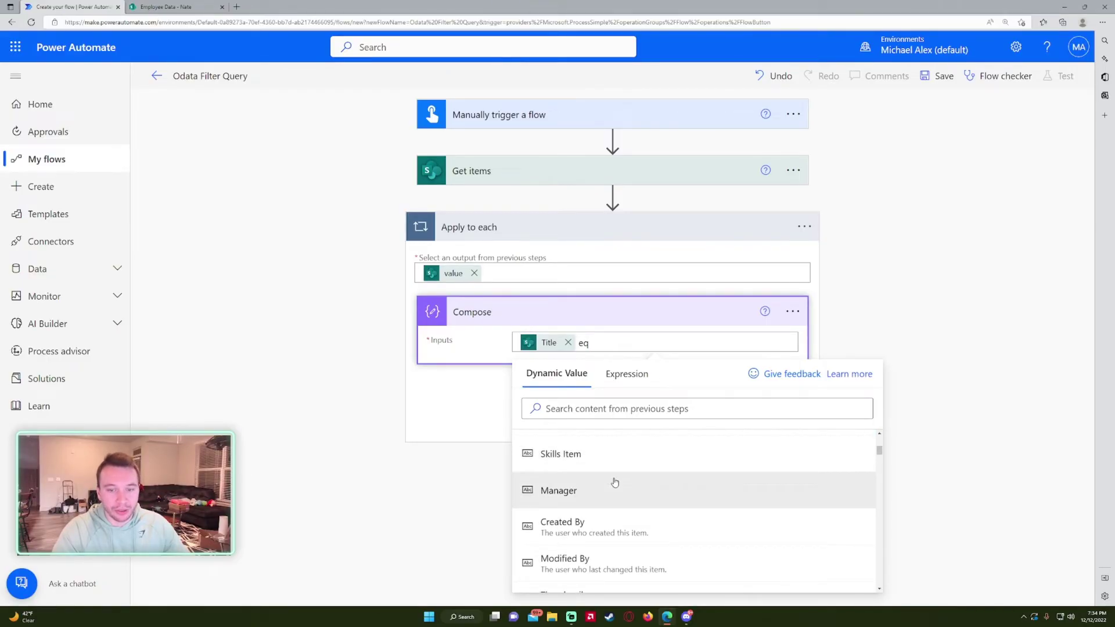
scroll(611, 475, down, 3)
click(615, 501)
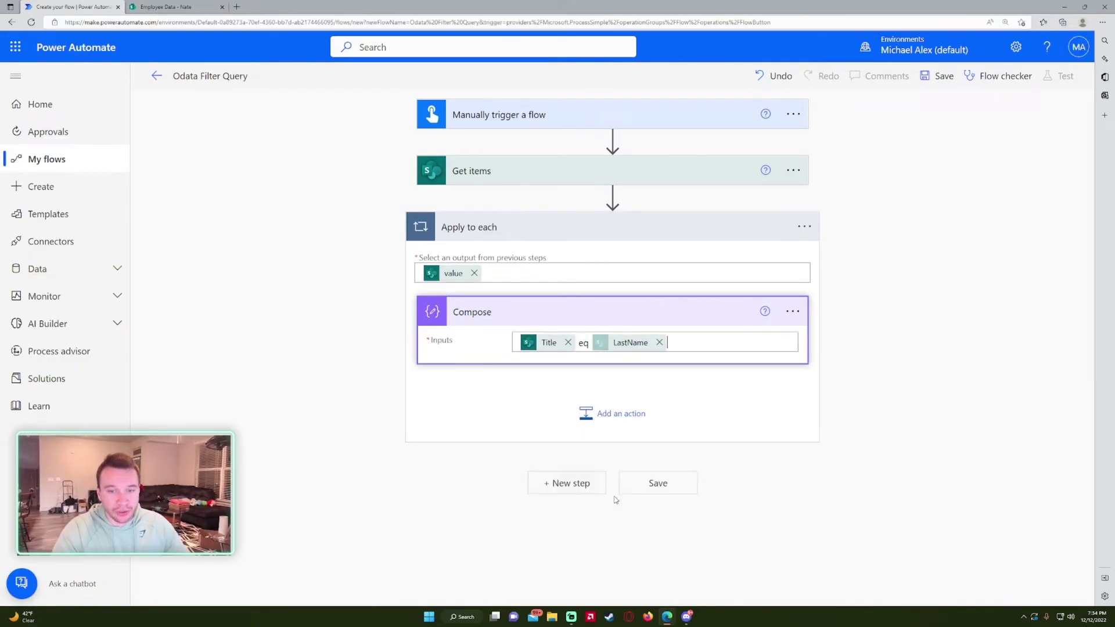
click(697, 342)
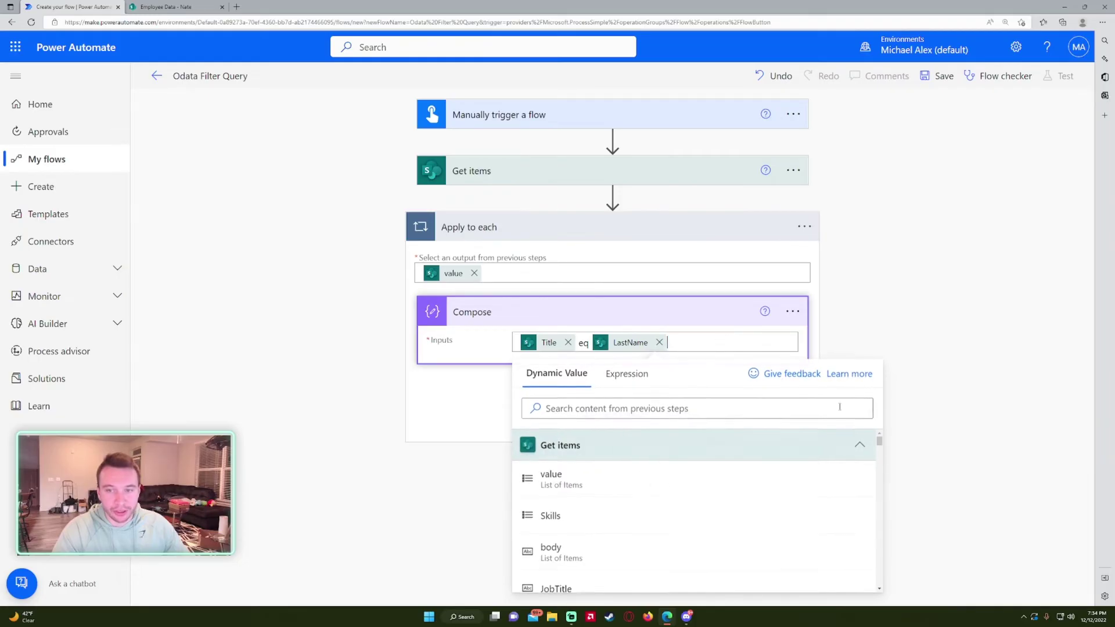
click(674, 307)
Save and test-run the flow, viewing the Compose output of both Apply to each iterations.
key(ctrl+s)
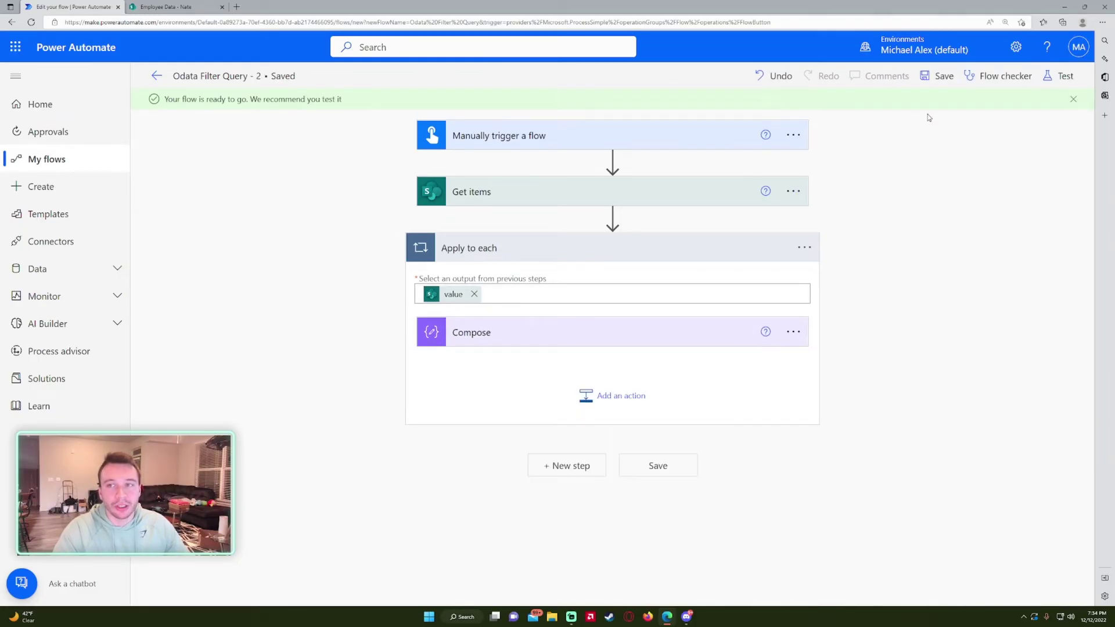
click(934, 76)
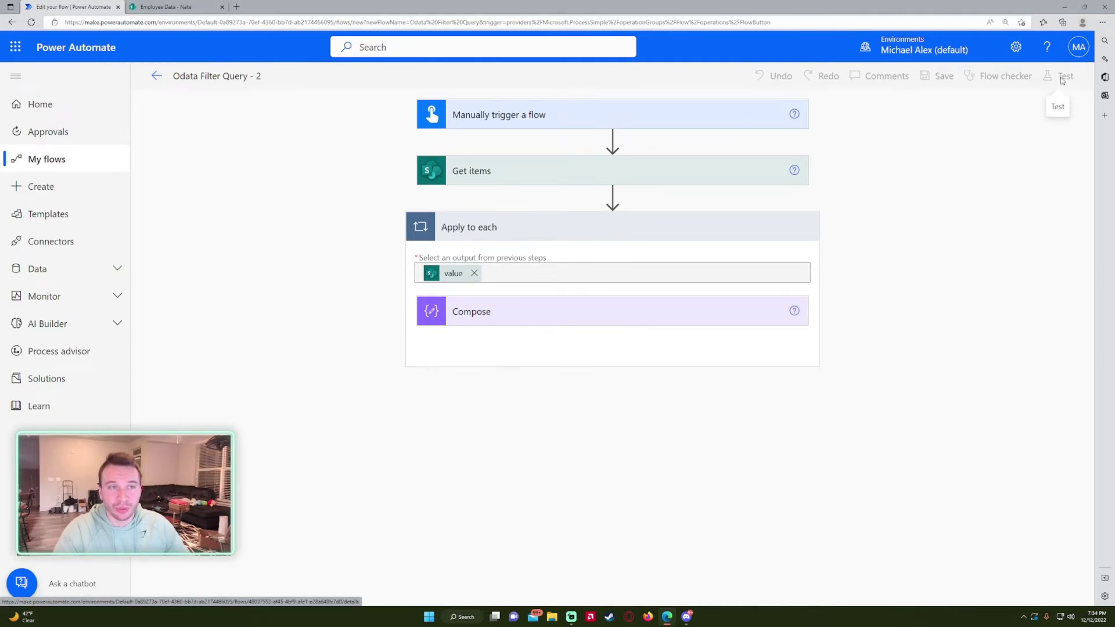
click(1061, 79)
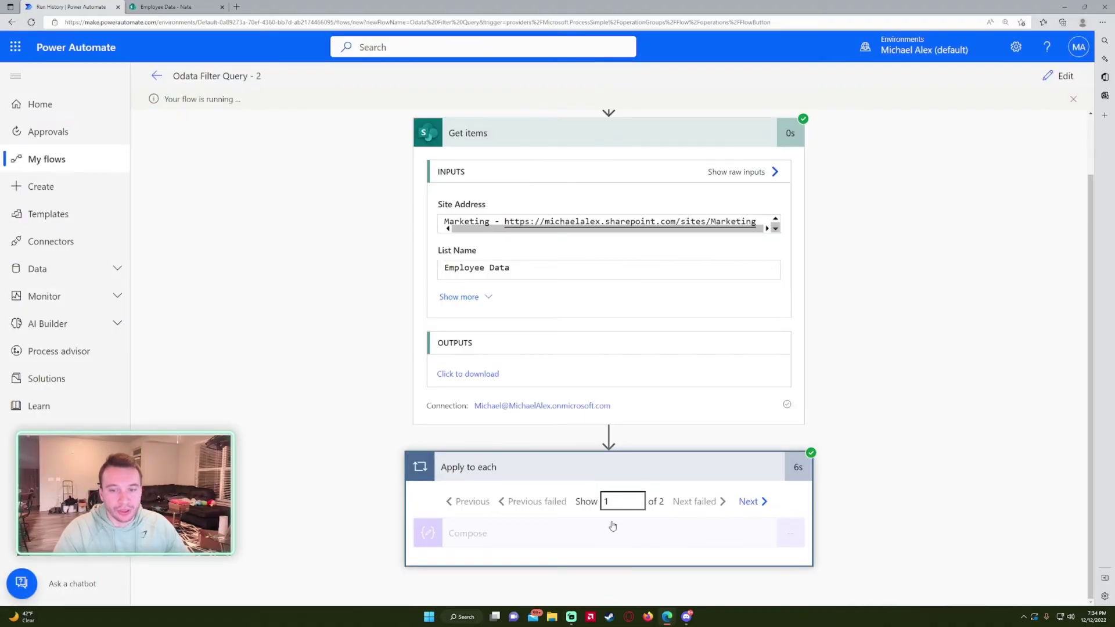
click(622, 527)
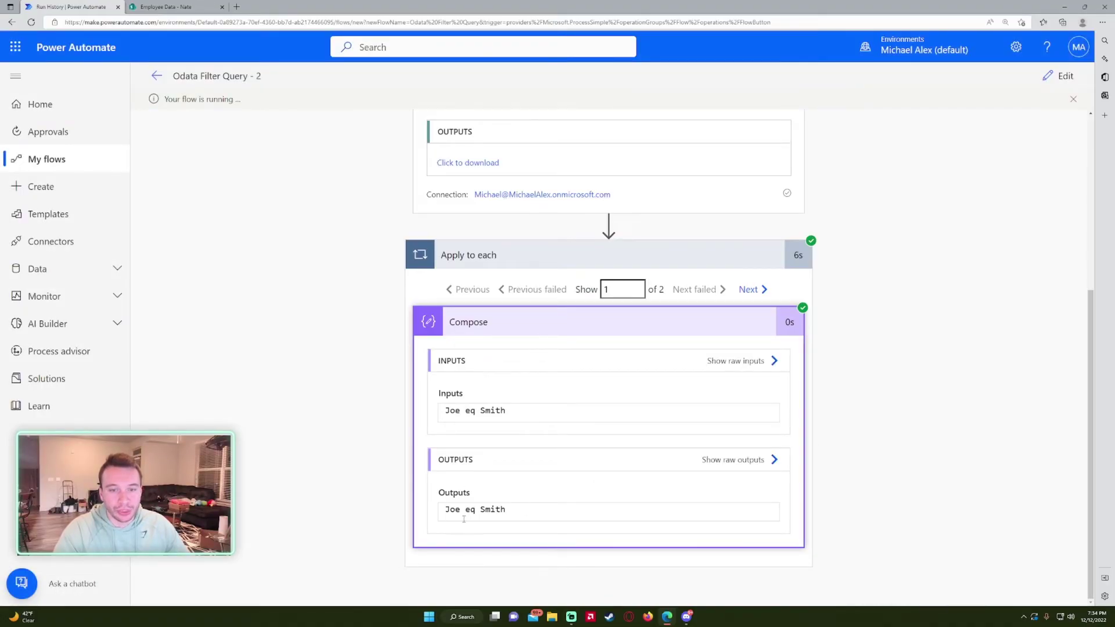
click(755, 289)
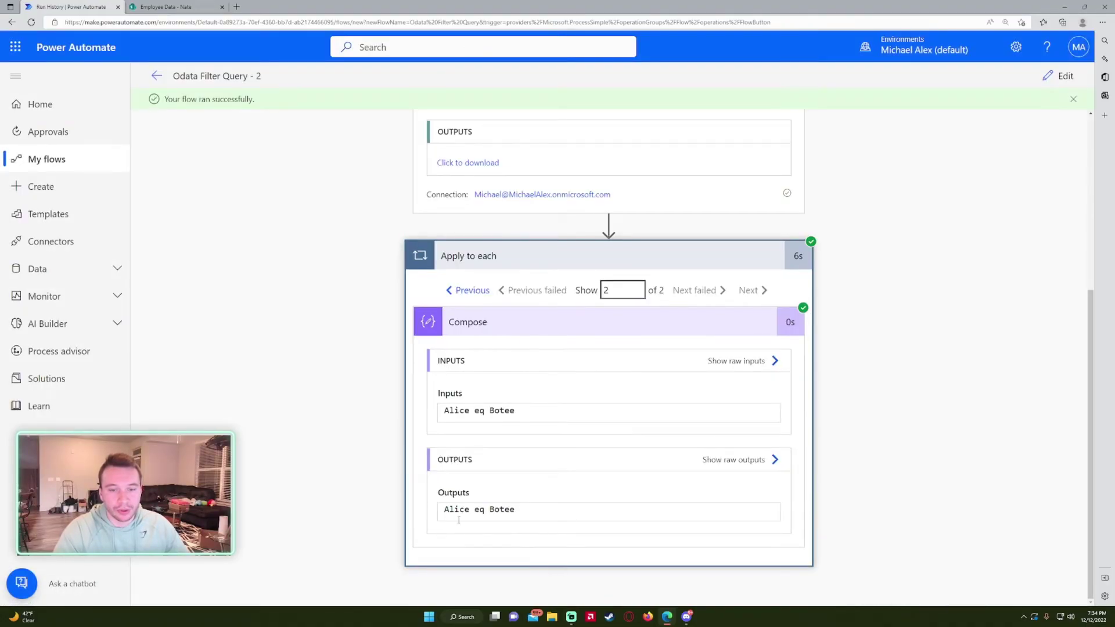
Reopen the flow for editing and remove the eq text between Title and LastName in the Compose inputs.
click(1058, 76)
click(581, 343)
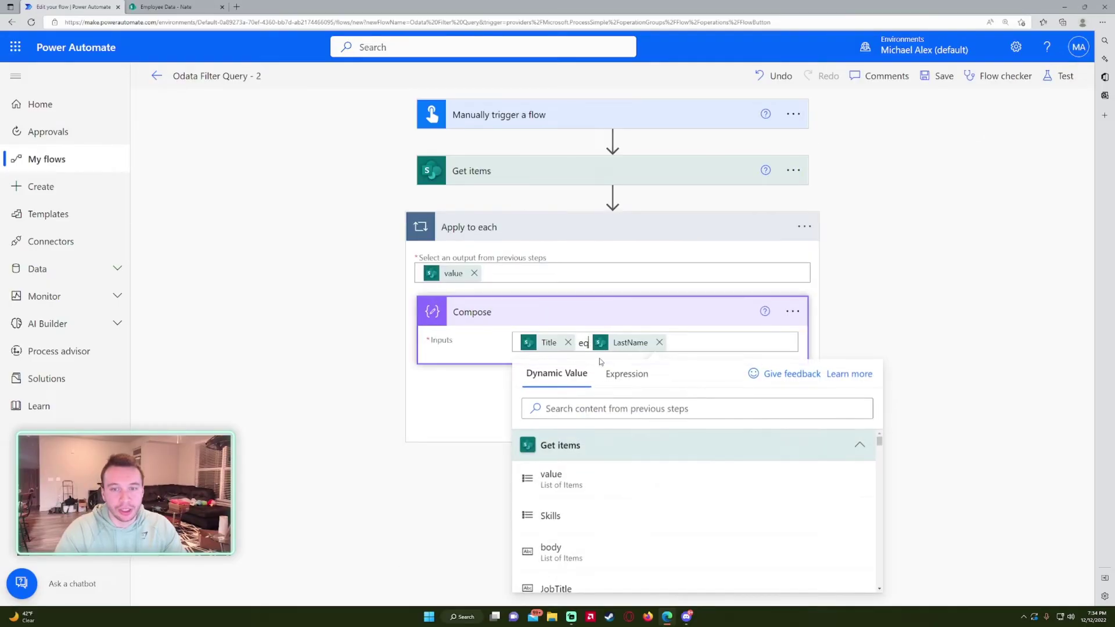
Delete the second Title condition from the Get items filter query.
click(485, 173)
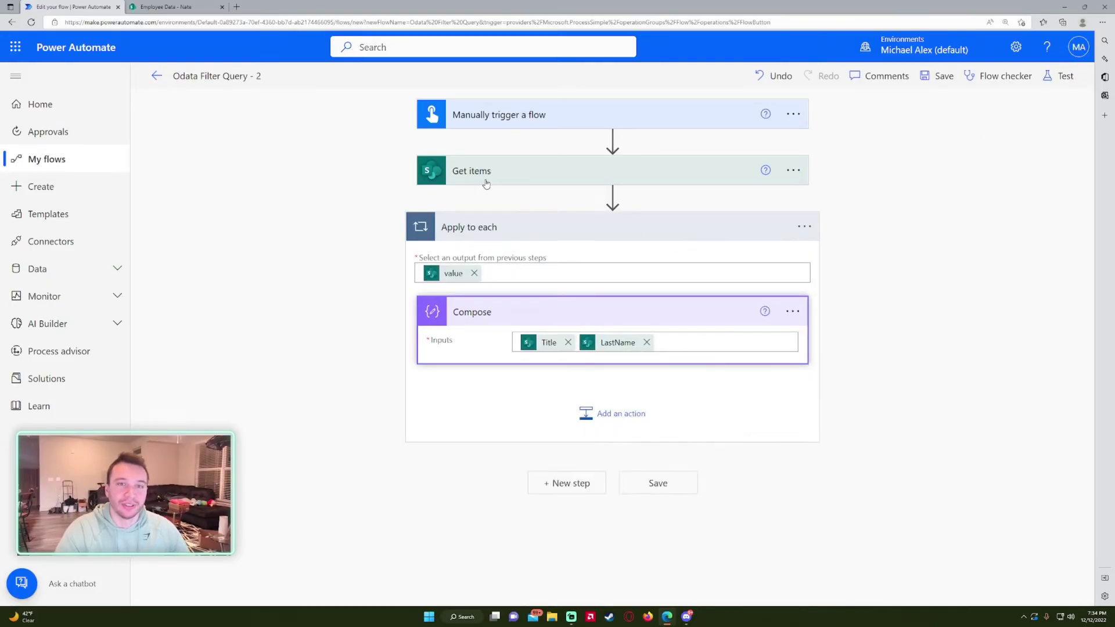
click(450, 363)
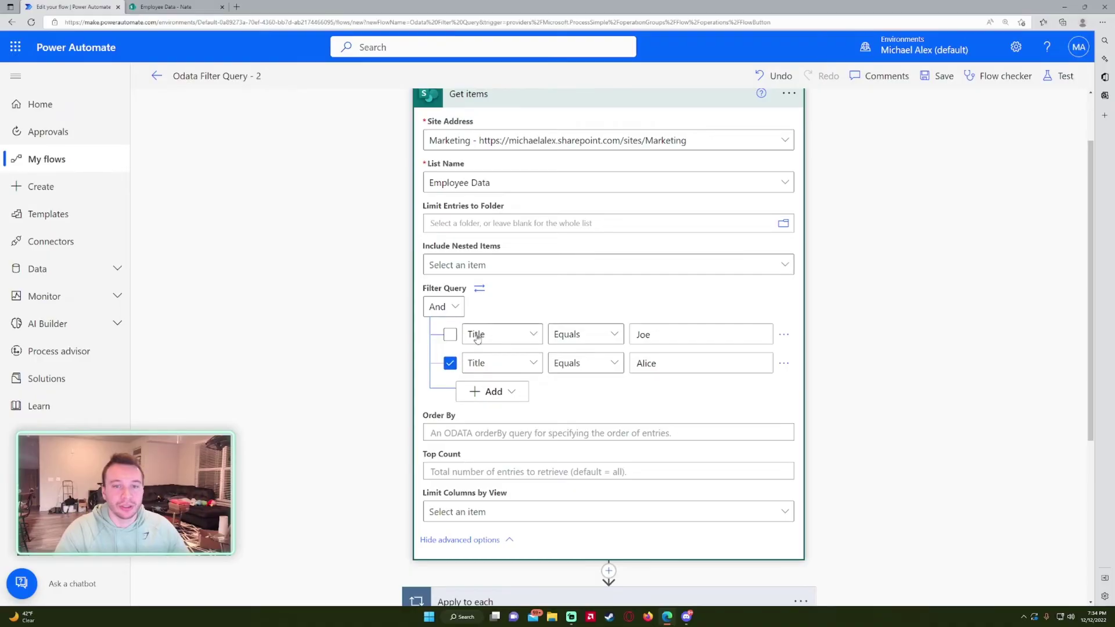
click(482, 337)
click(450, 363)
click(784, 363)
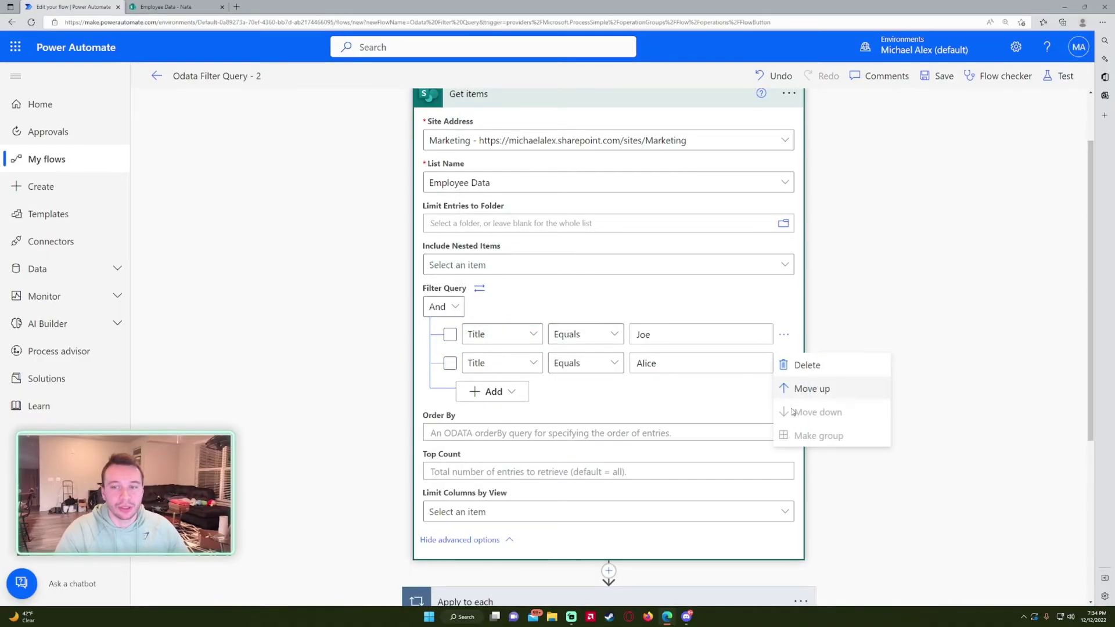
click(807, 367)
Examine which columns the filter query condition offers and compare them with the columns of the SharePoint Employee Data list.
click(468, 313)
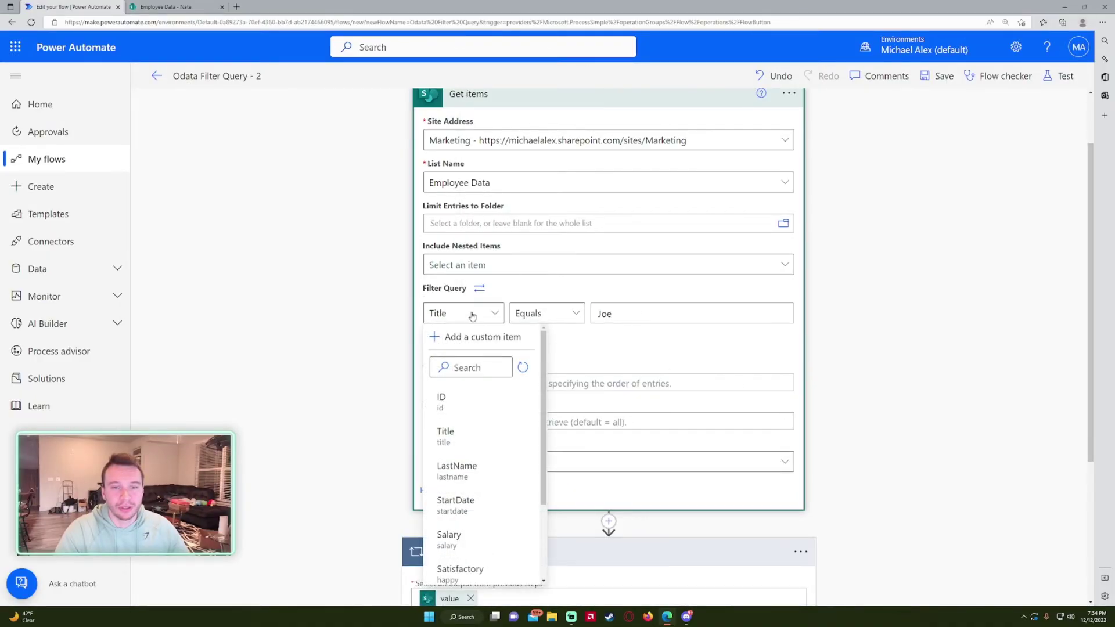
scroll(482, 396, down, 1)
click(174, 6)
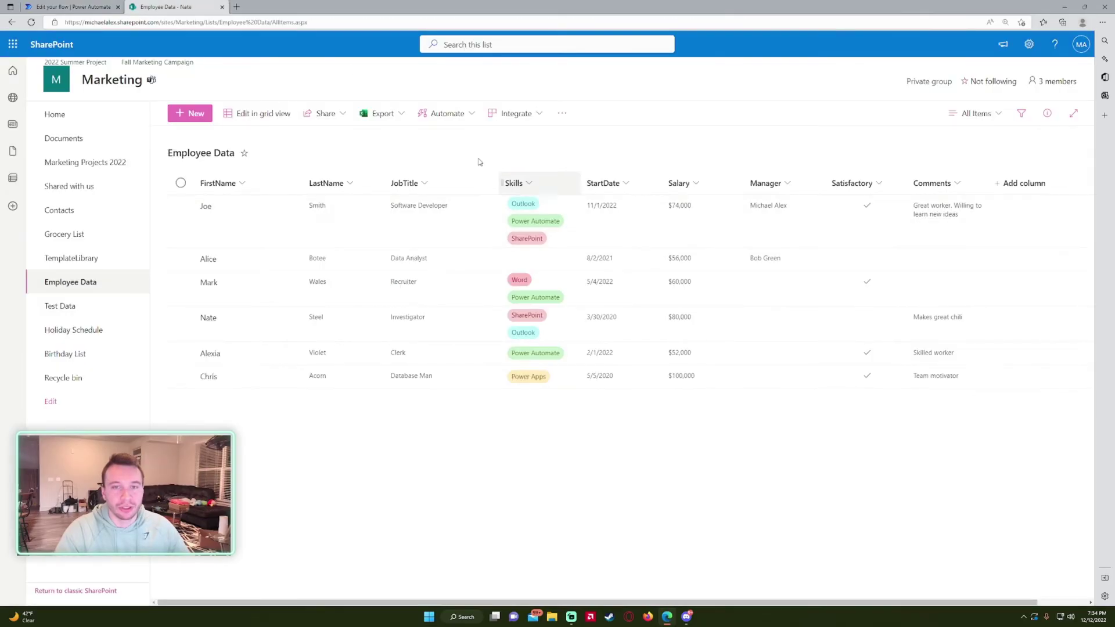
click(96, 4)
scroll(486, 366, down, 1)
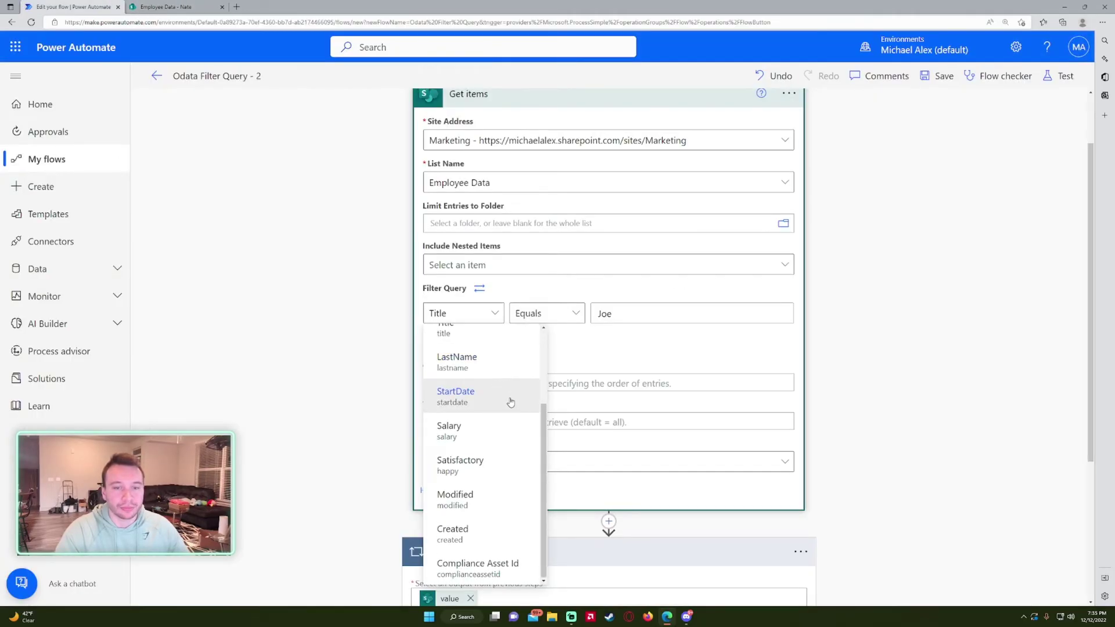
click(463, 316)
click(463, 316)
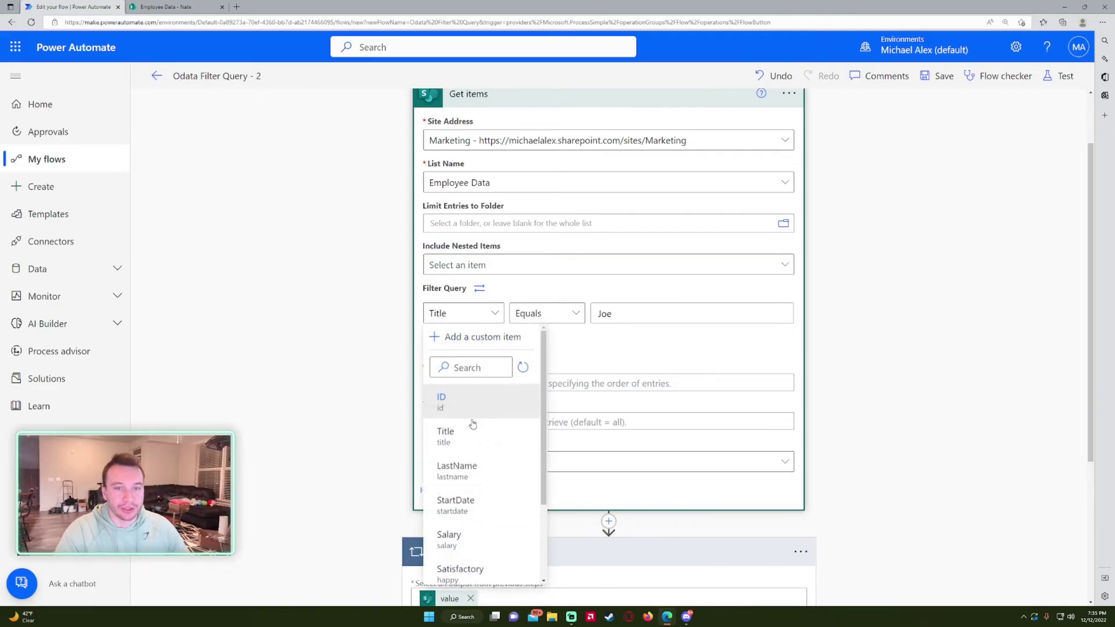
click(476, 314)
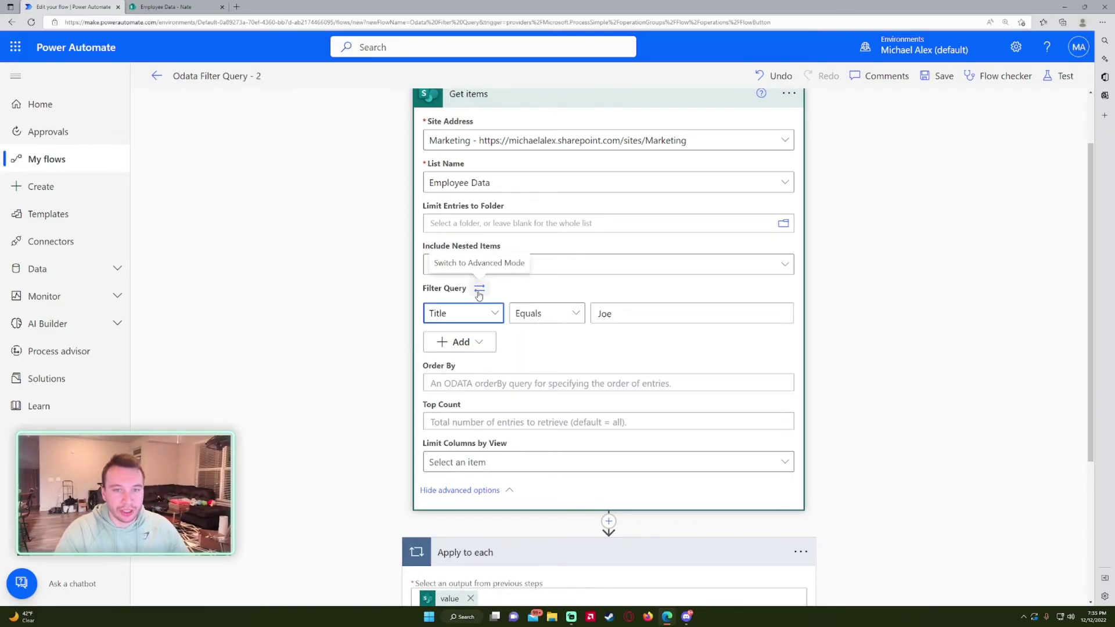
Switch the Get items filter query to advanced mode.
click(478, 290)
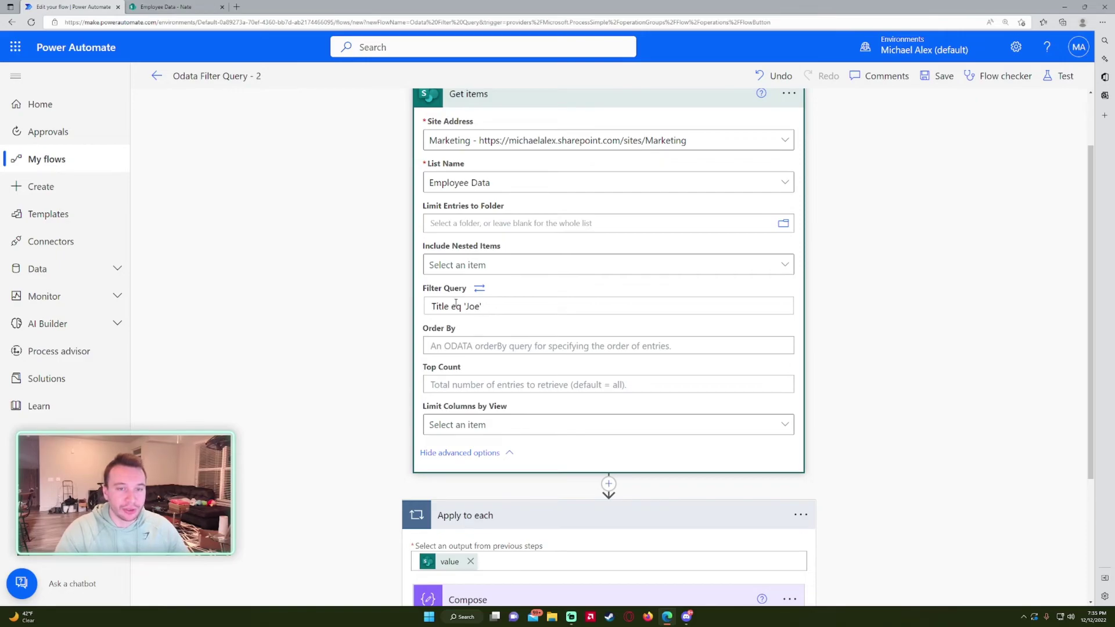
click(480, 288)
click(479, 288)
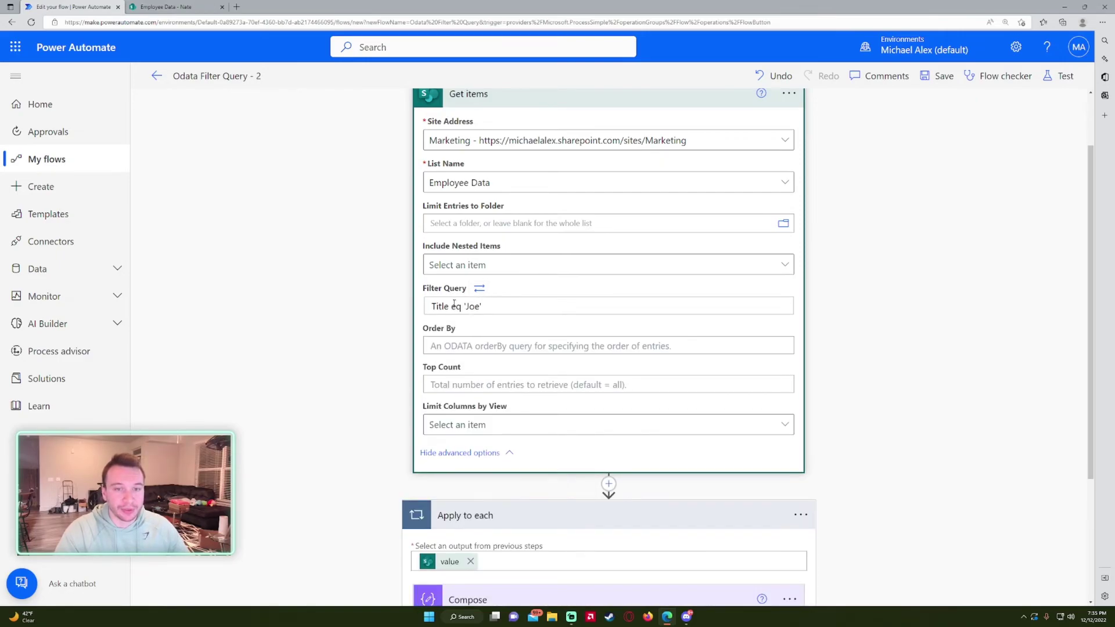
Rewrite the filter query as Skills eq 'Outlook' and save the flow.
drag(450, 306, 389, 301)
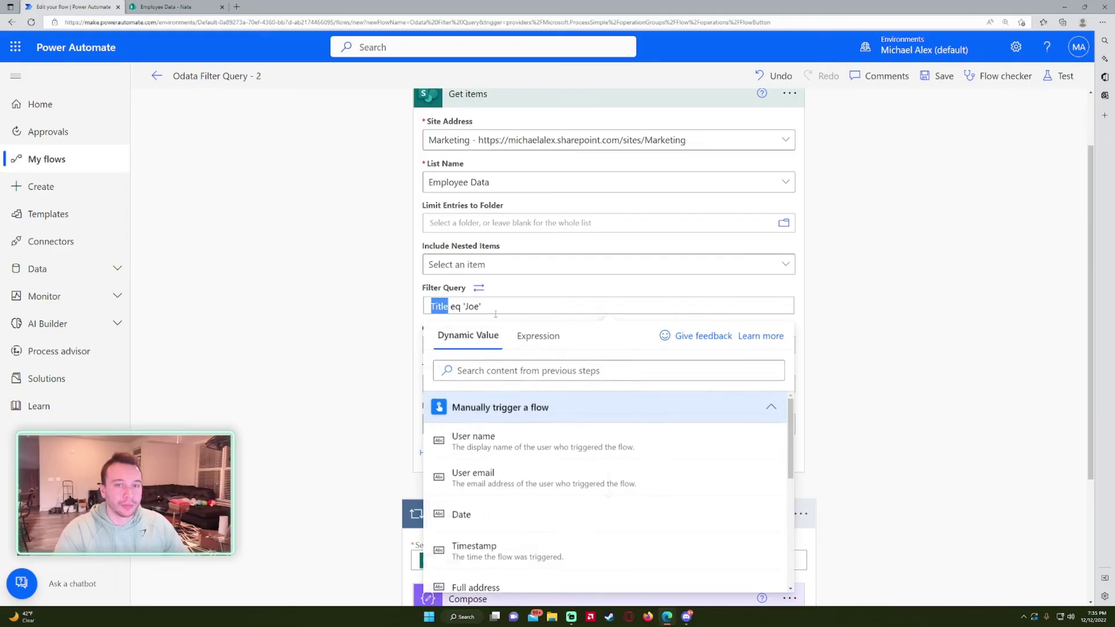
text(Skills)
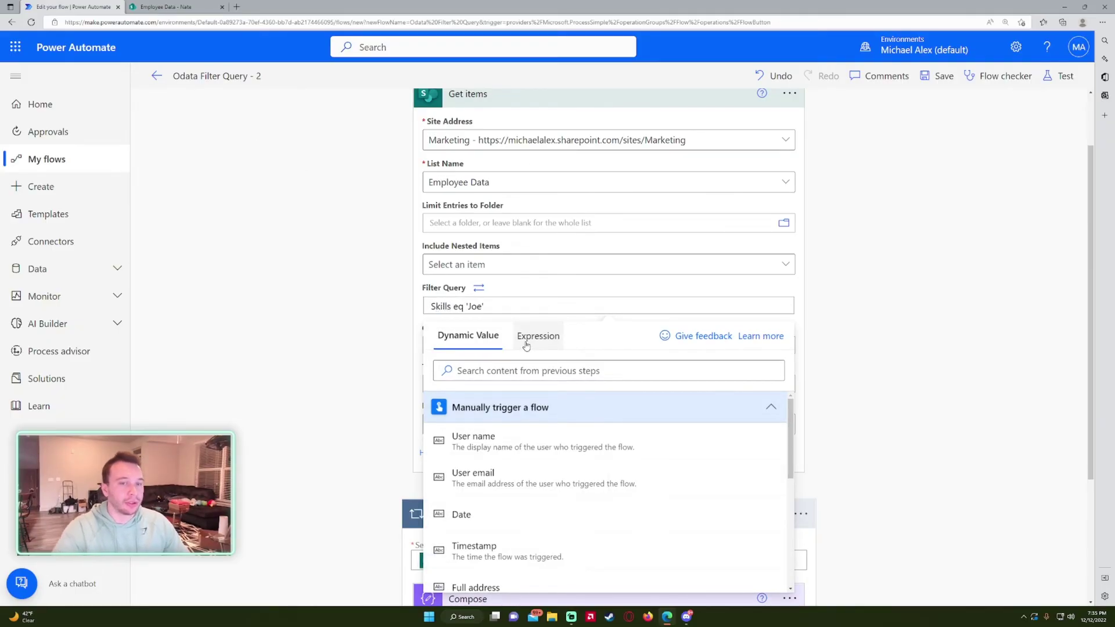
drag(482, 306, 472, 306)
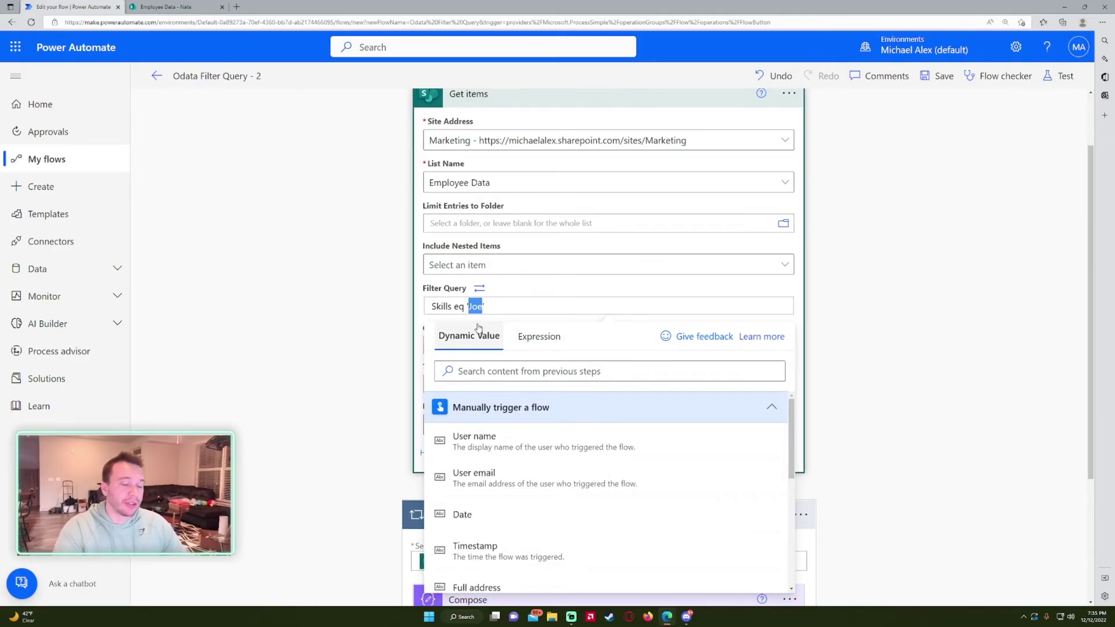
key(BackSpace)
click(169, 6)
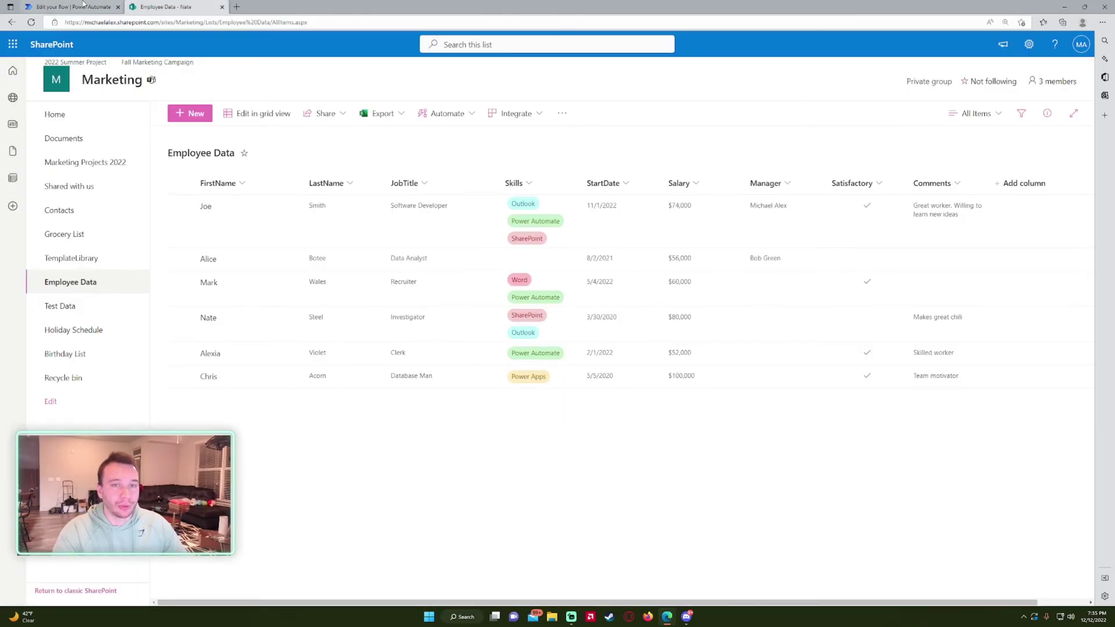
click(72, 6)
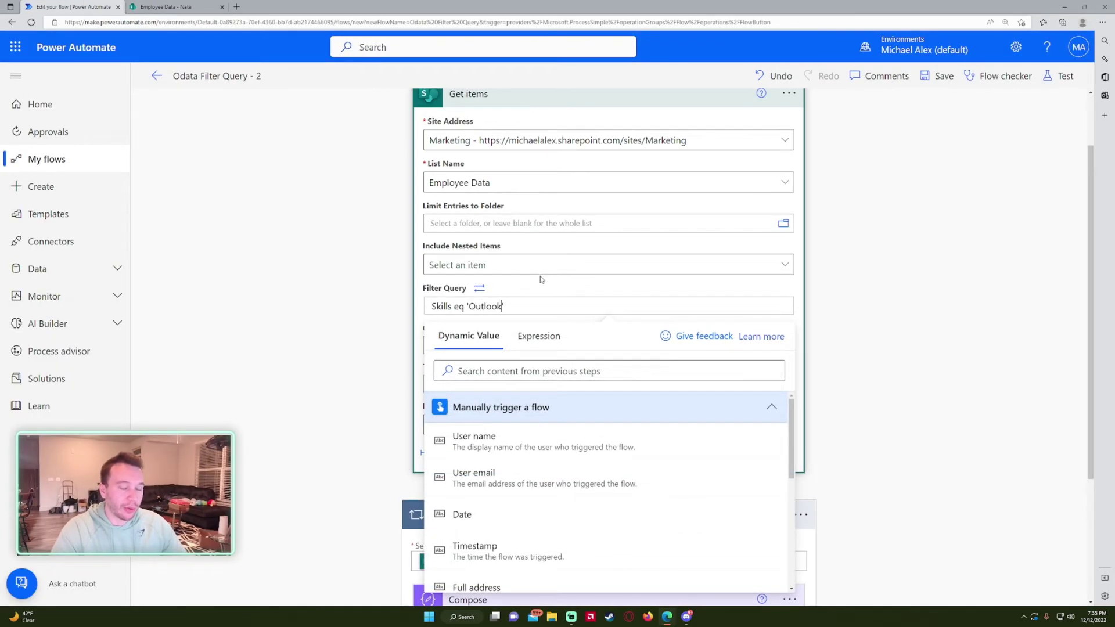
click(977, 355)
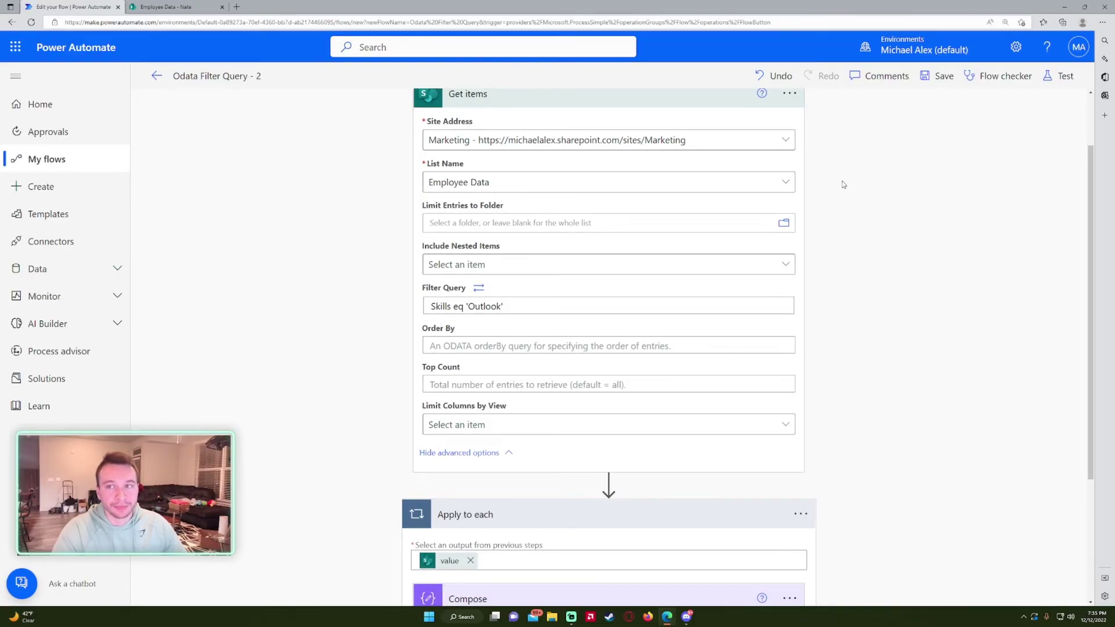
click(922, 79)
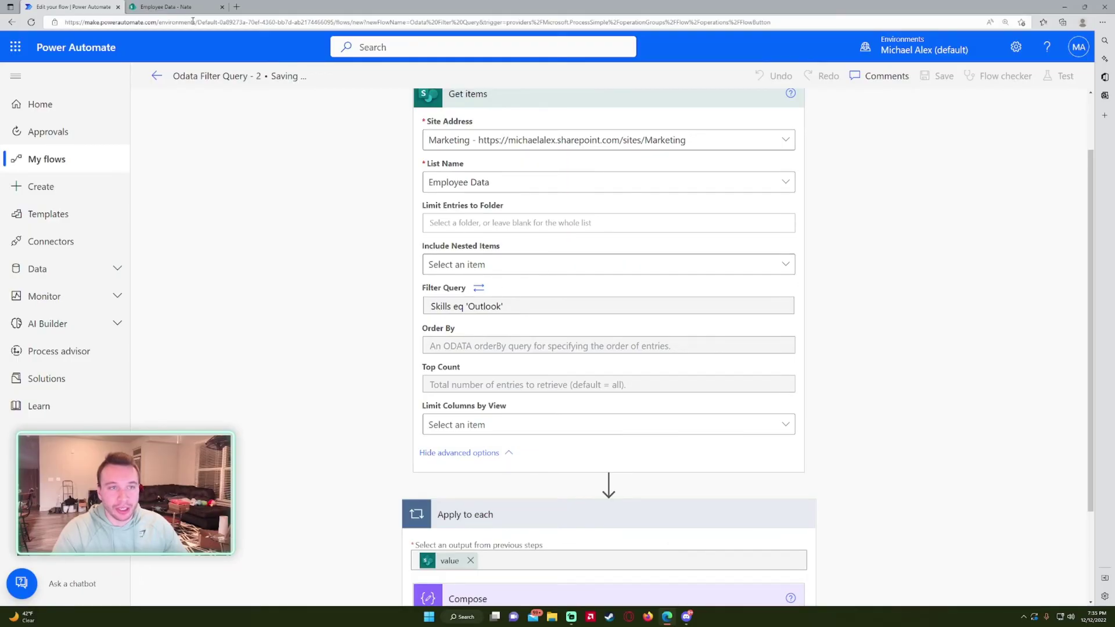
Select the two items with the Outlook skill in the SharePoint Employee Data list, and return to Power Automate.
click(168, 7)
click(565, 215)
click(230, 316)
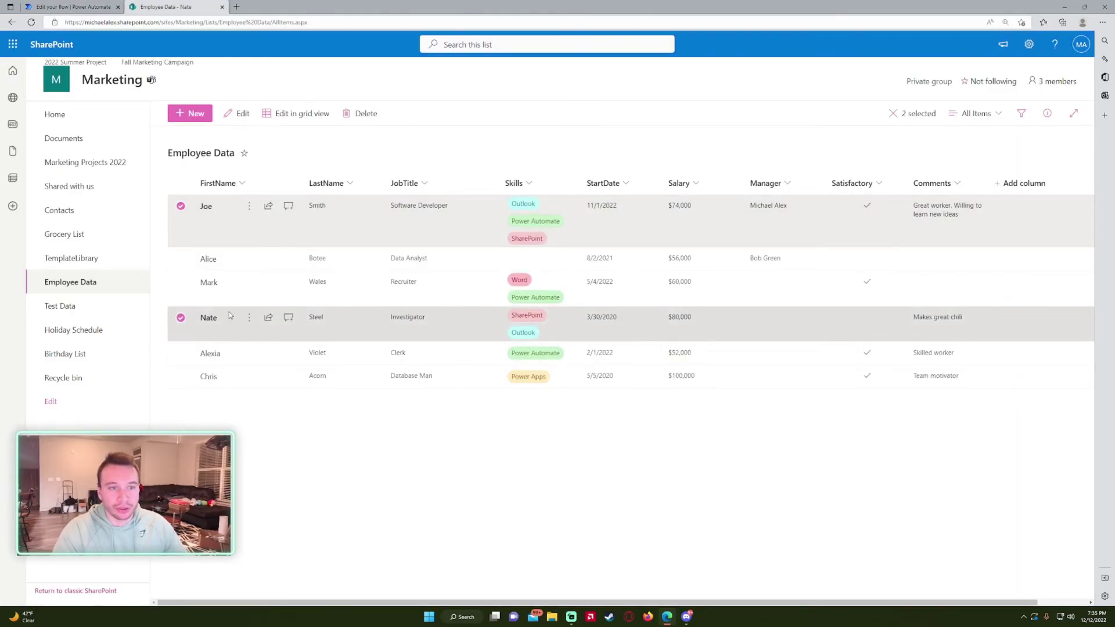
key(ctrl+shift+Tab)
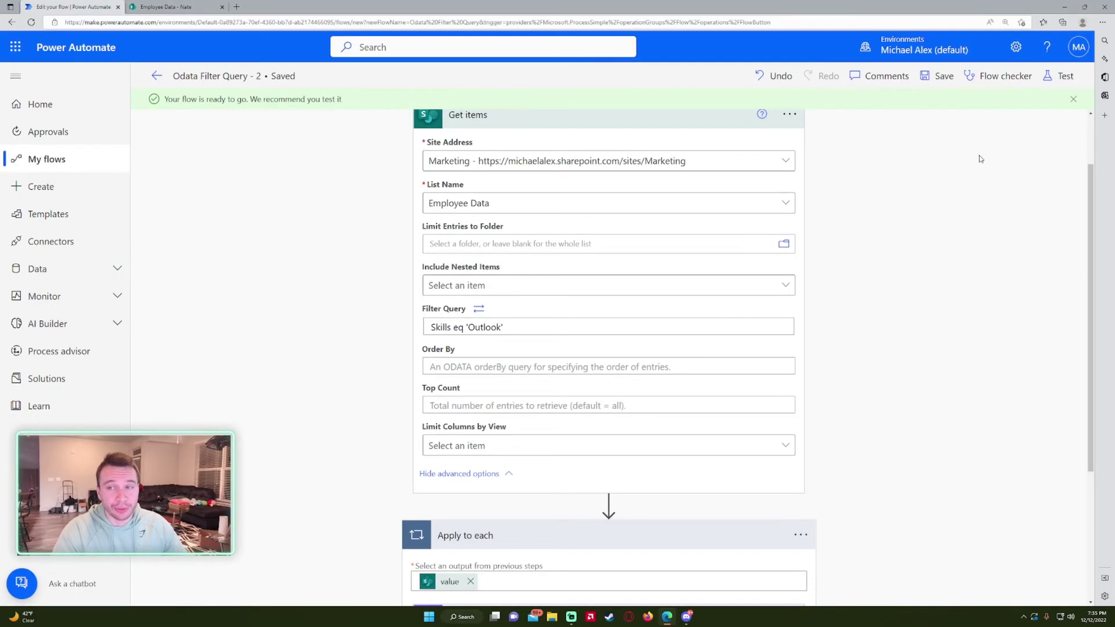
Test the saved flow with a manual run.
click(1079, 47)
click(1055, 77)
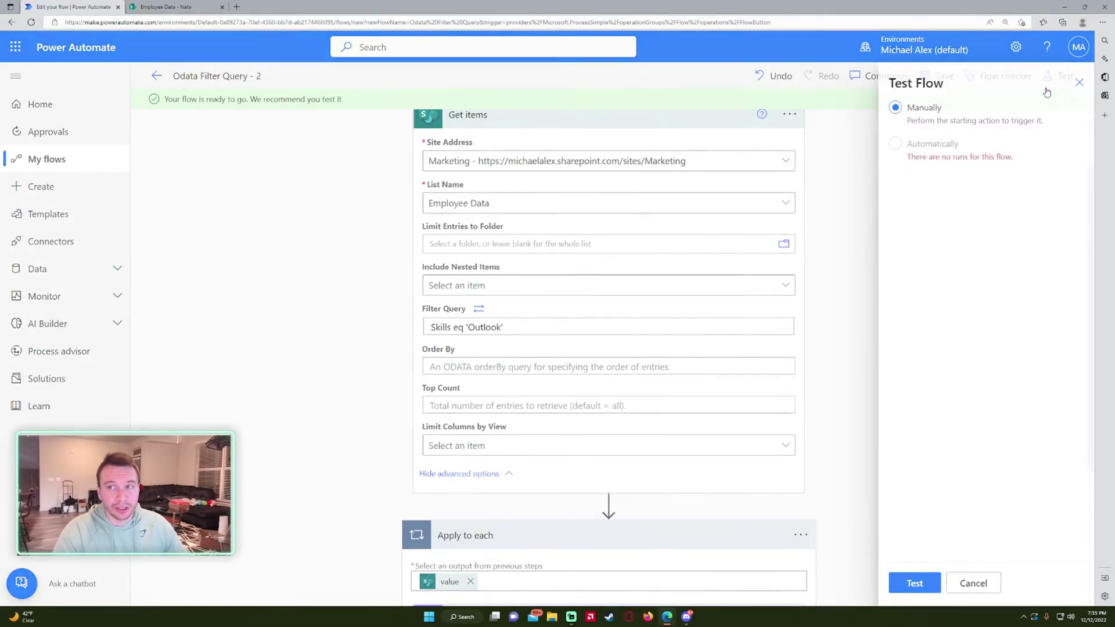
click(909, 583)
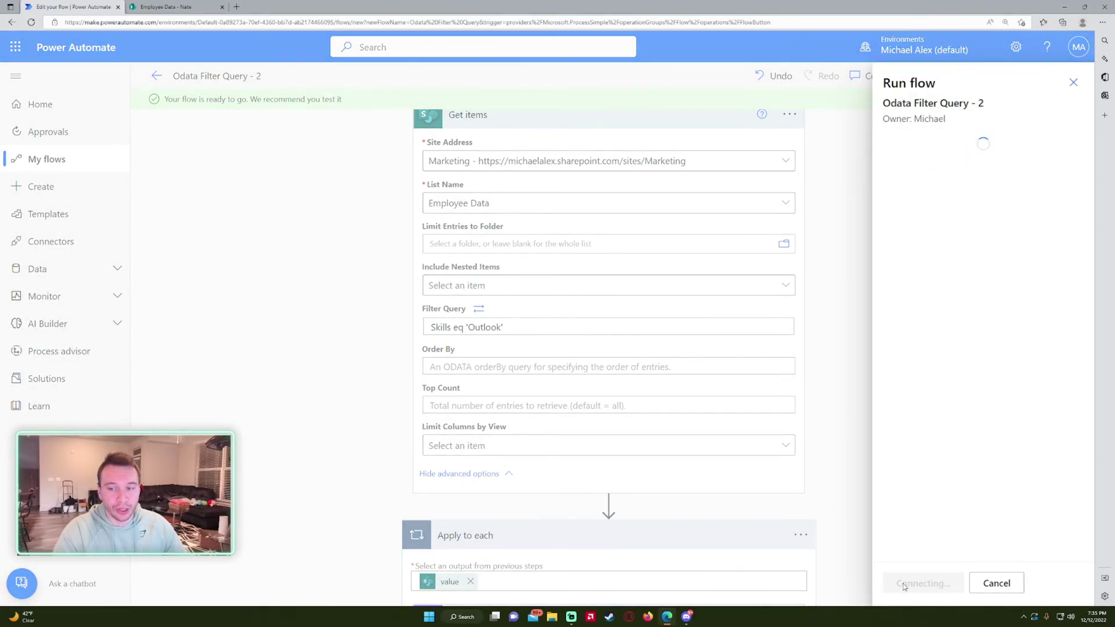
click(904, 585)
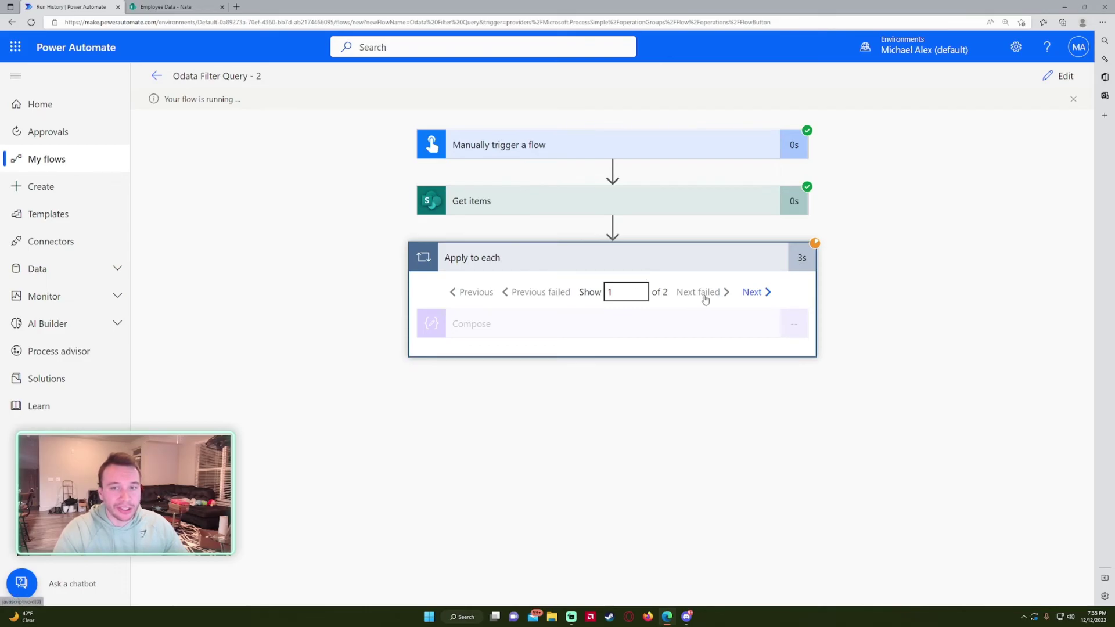
View the Compose output of the second iteration and compare the run with the Outlook items in the SharePoint list.
click(685, 323)
click(750, 292)
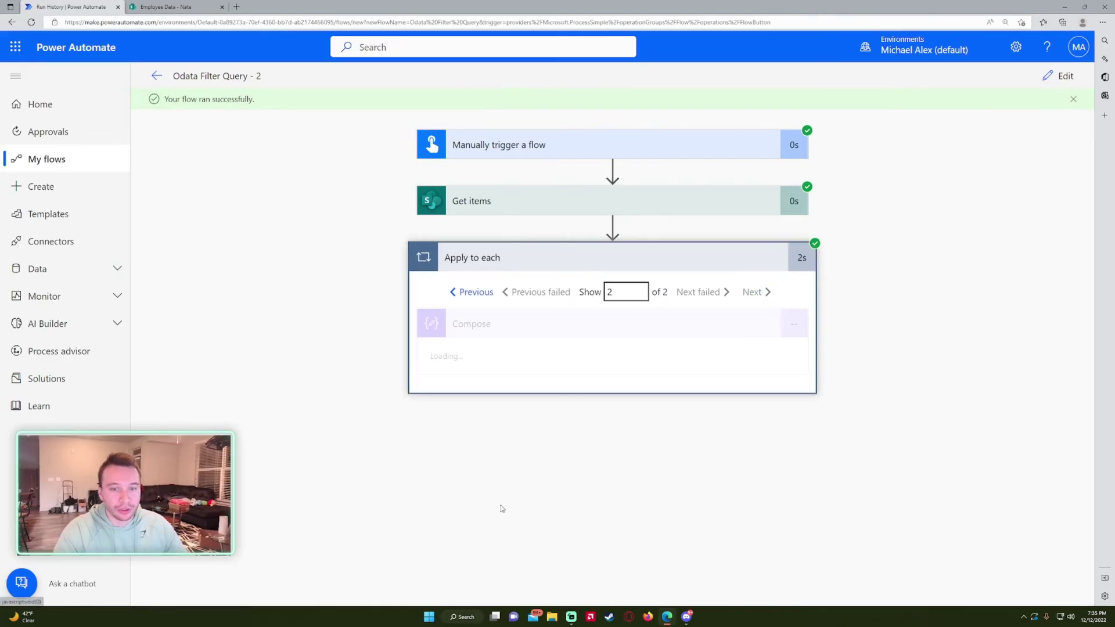
click(169, 7)
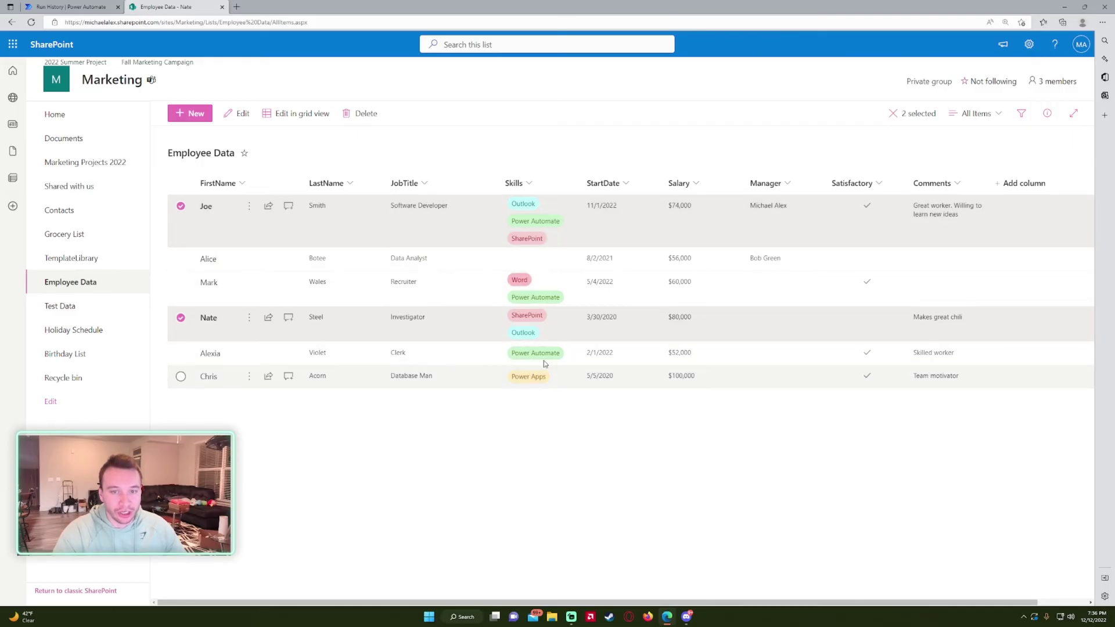
click(116, 8)
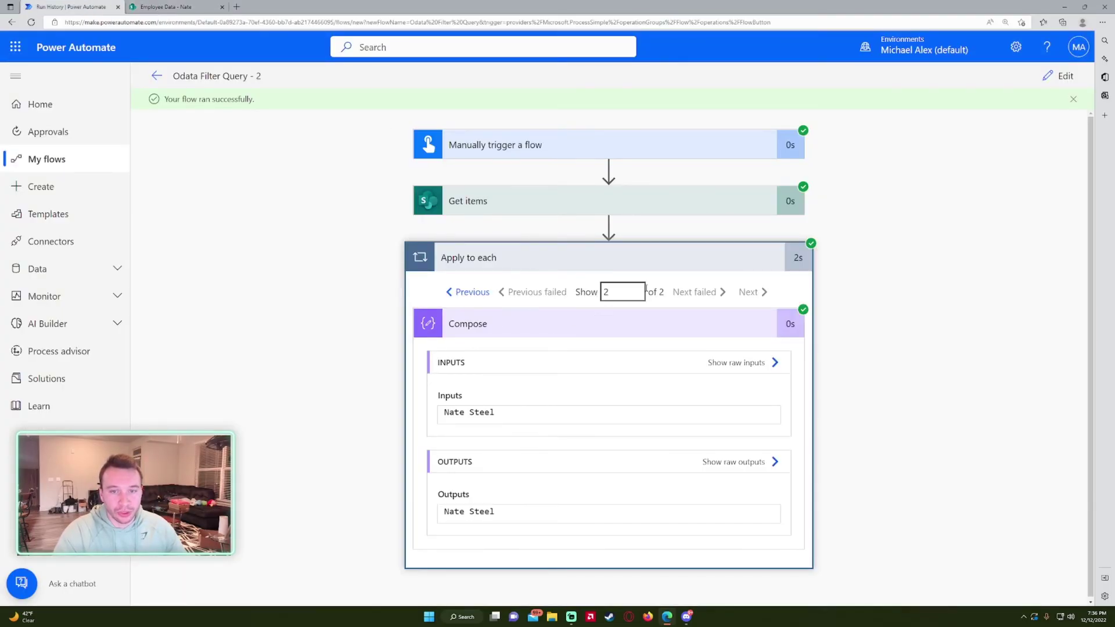
Edit the flow, extend the Get items filter query to Skills eq 'Outlook' or Skills eq 'Power Automate', and save.
click(1057, 82)
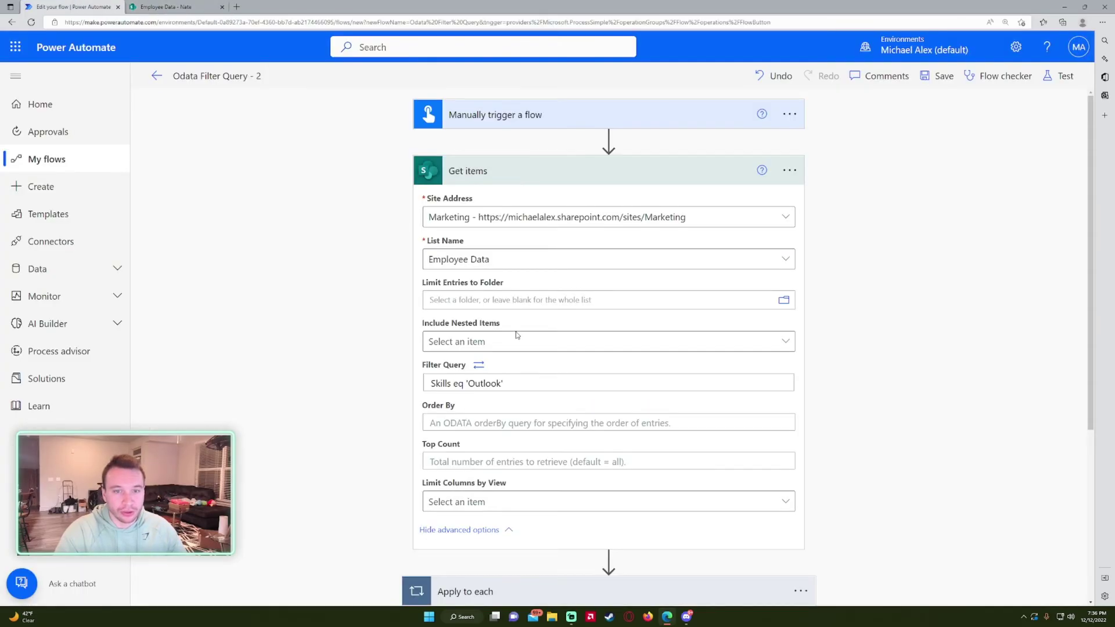
click(532, 384)
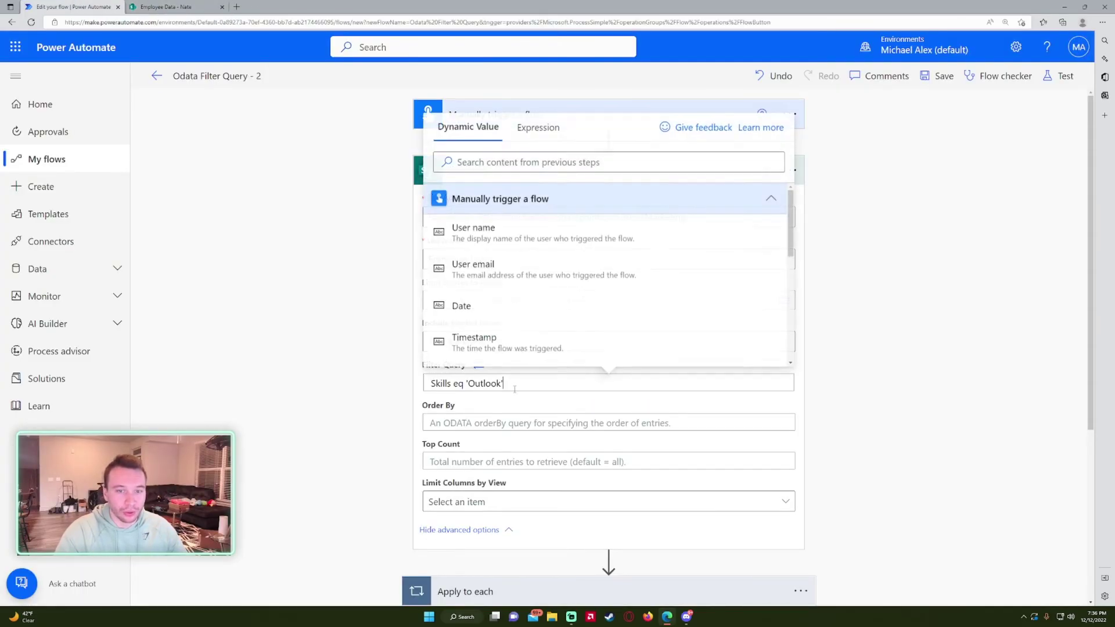
text(or Skills eq')
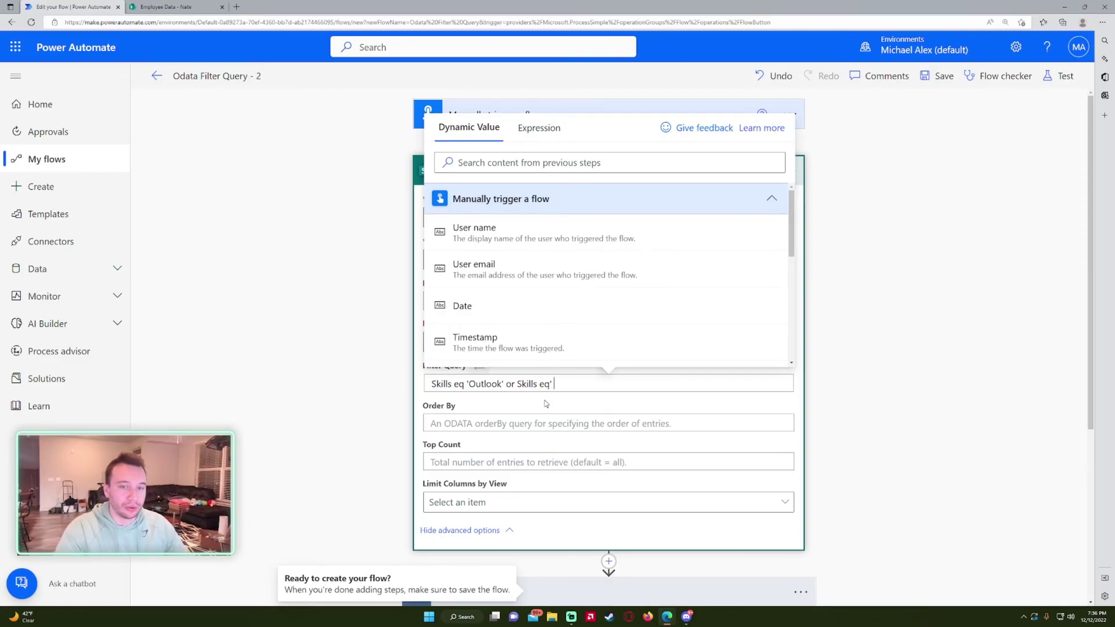
click(165, 6)
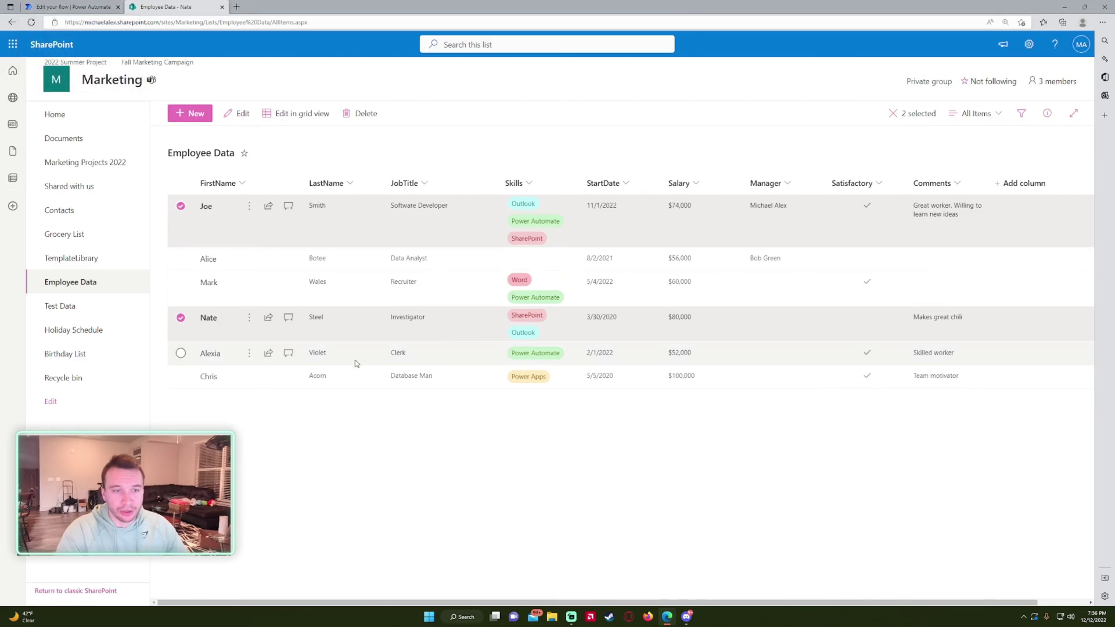
click(64, 6)
text(lls eq 'Power Automate')
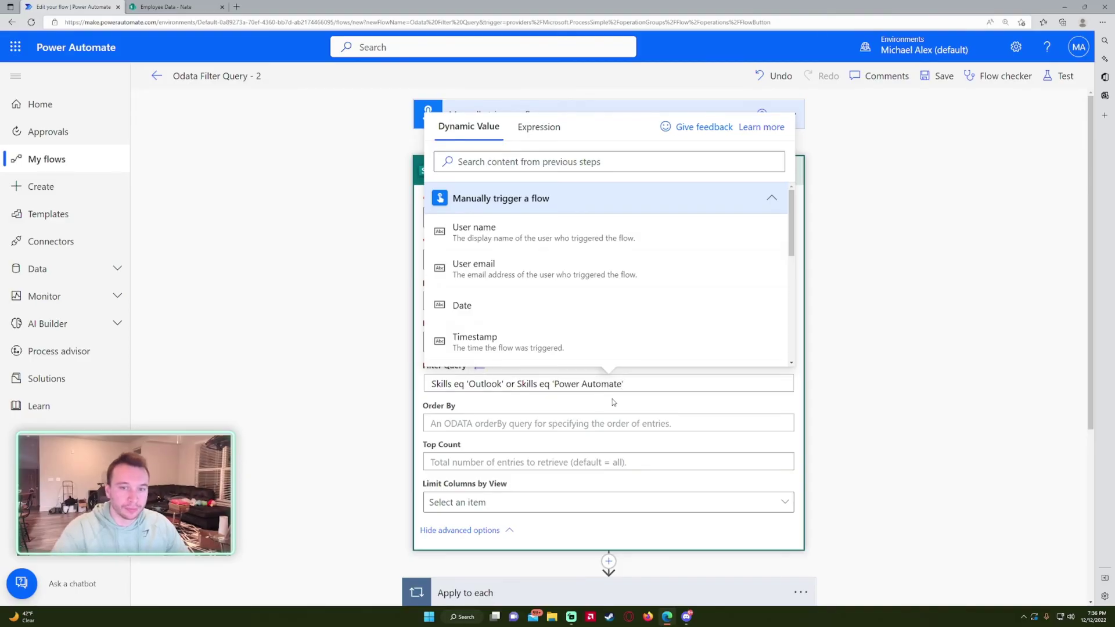
click(936, 75)
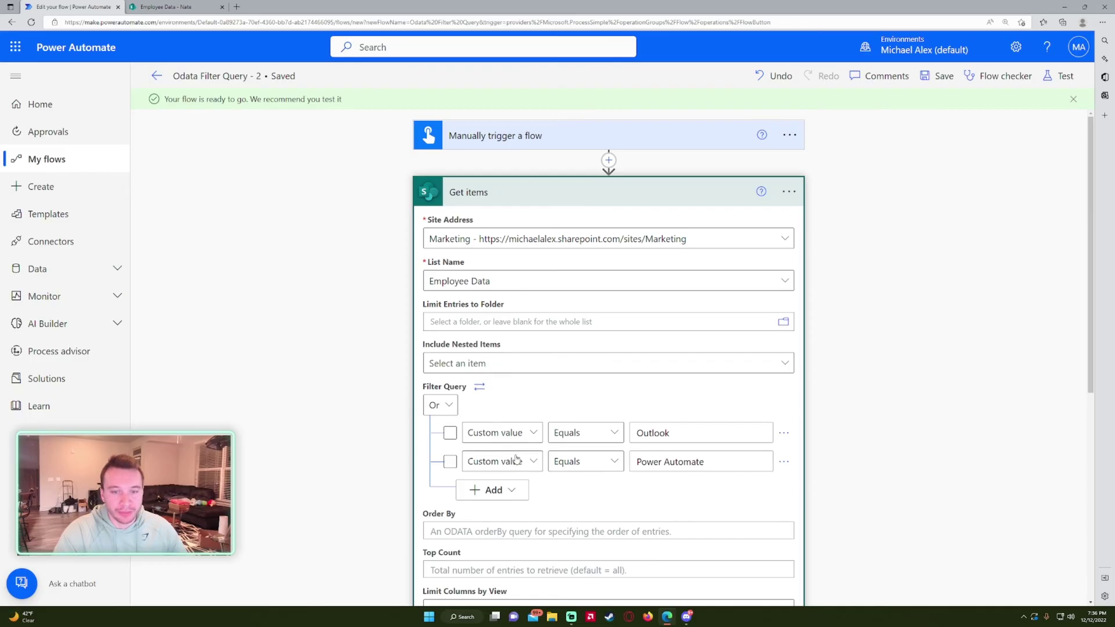
Switch the filter query back to its text form and test the flow with a manual run.
click(479, 386)
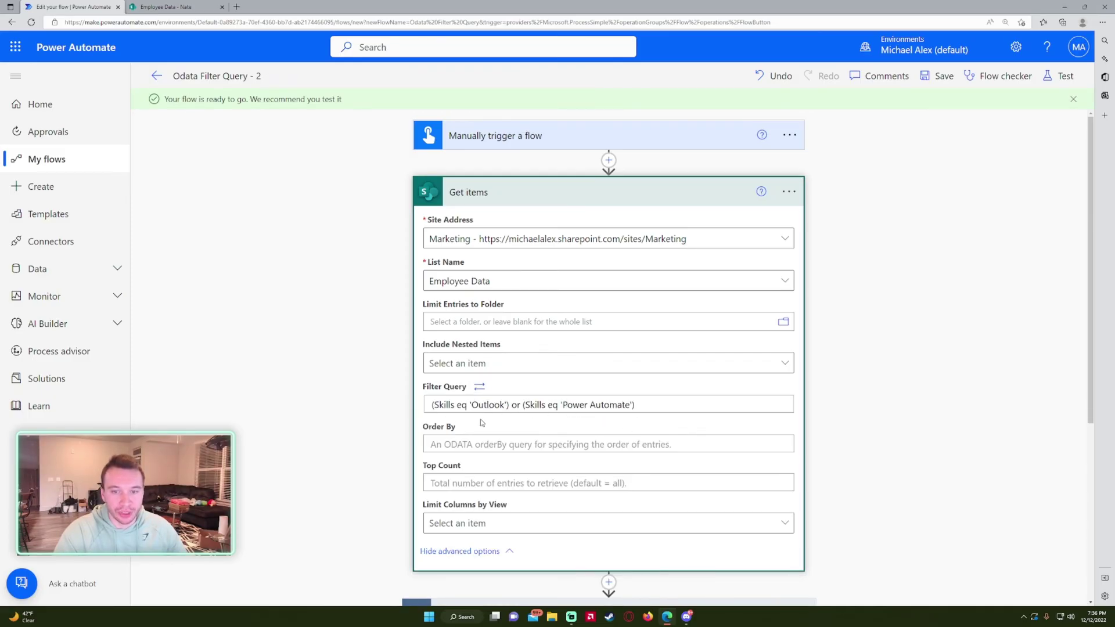
click(1063, 77)
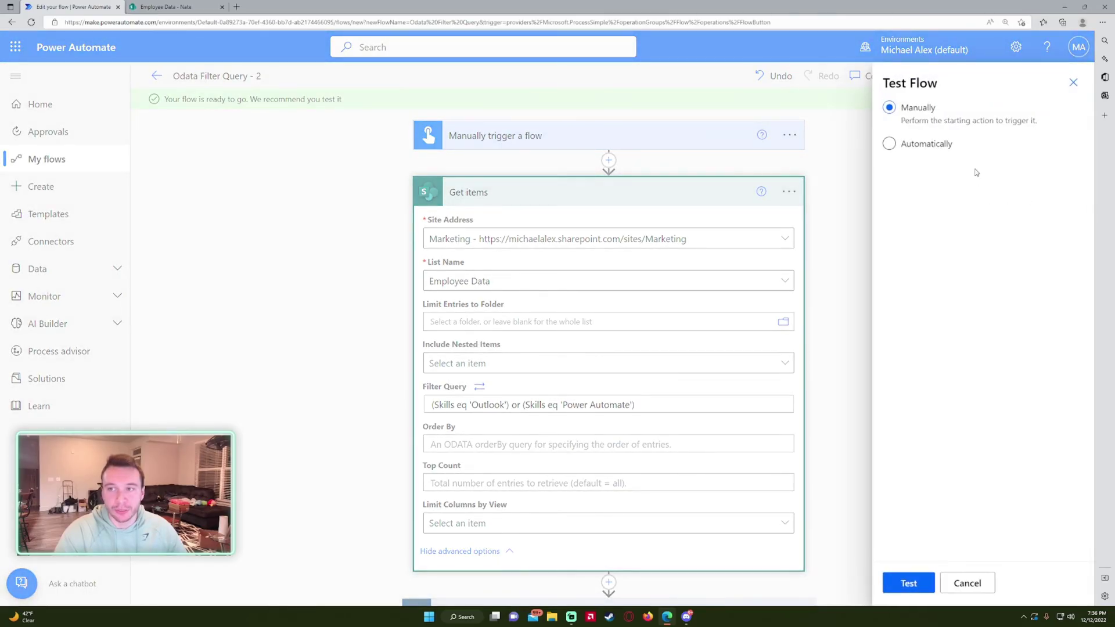
click(918, 583)
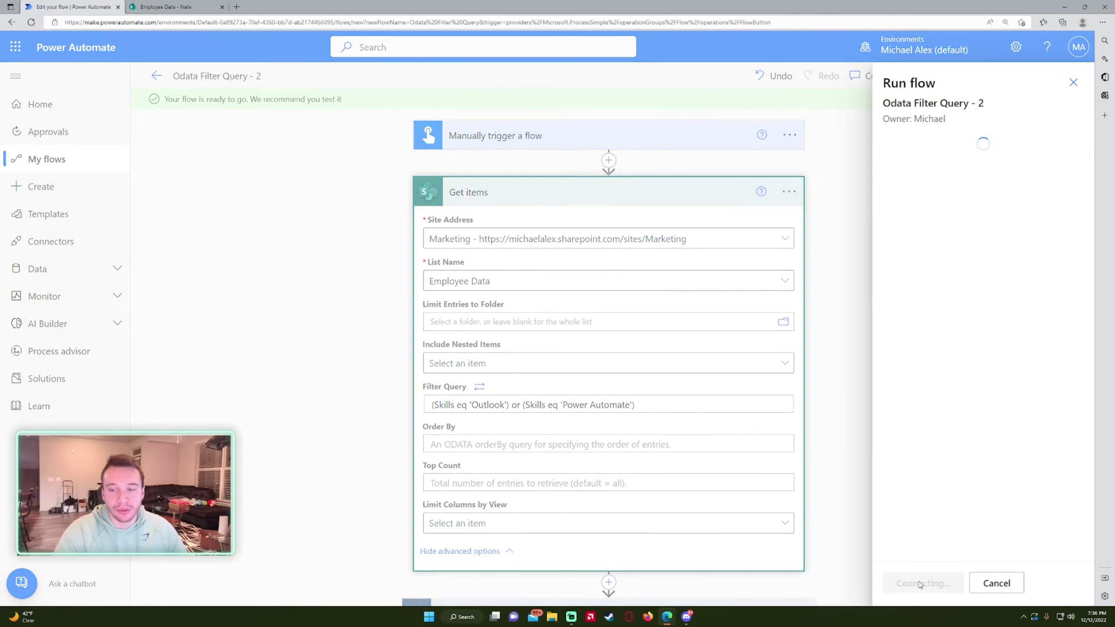
click(919, 585)
click(908, 583)
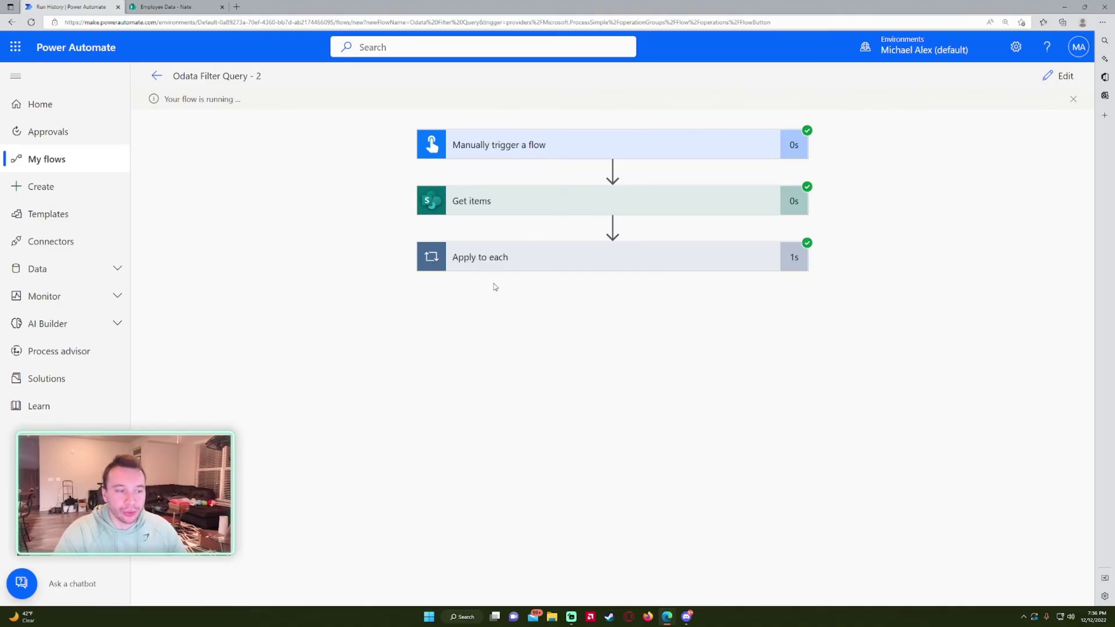
Open the Compose details of the first iteration and check the run against the selected items in the SharePoint list.
click(569, 265)
click(547, 333)
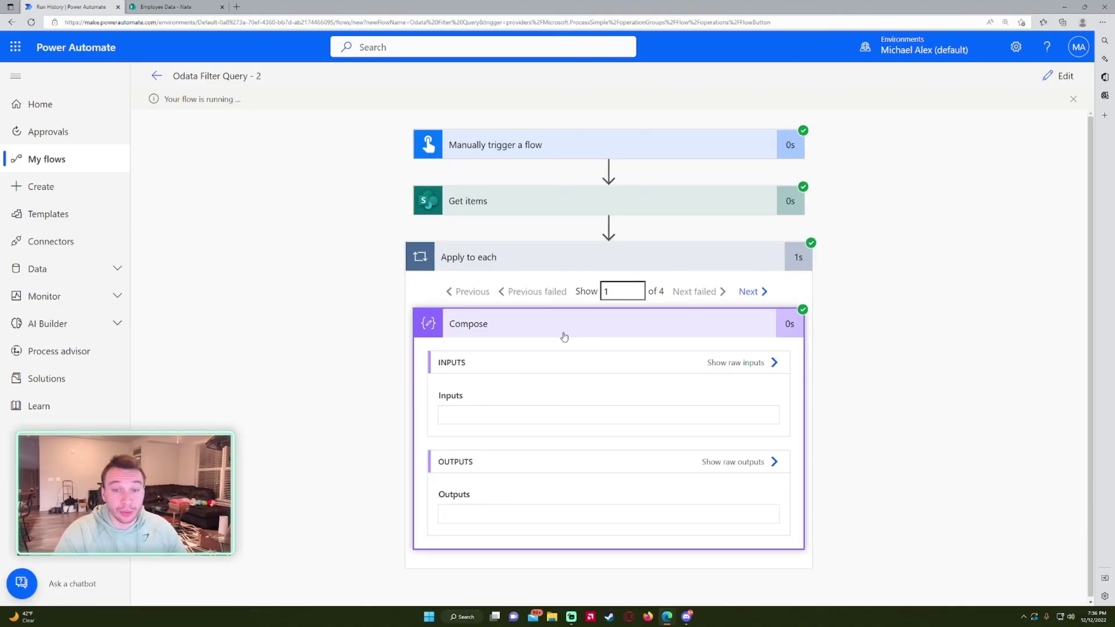
key(ctrl+Tab)
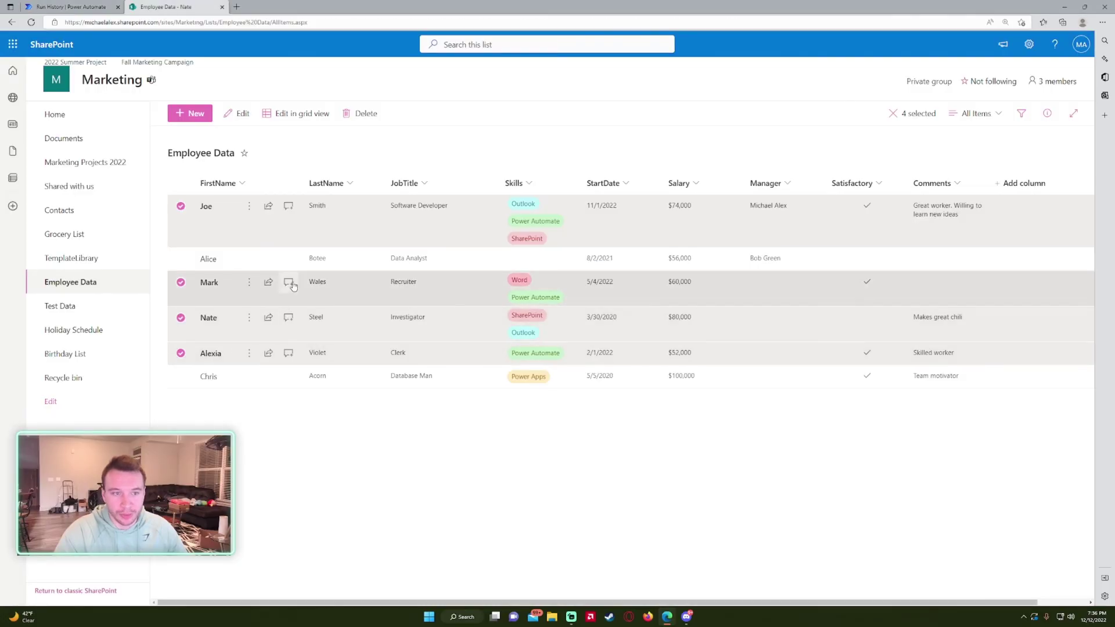
key(ctrl+shift+Tab)
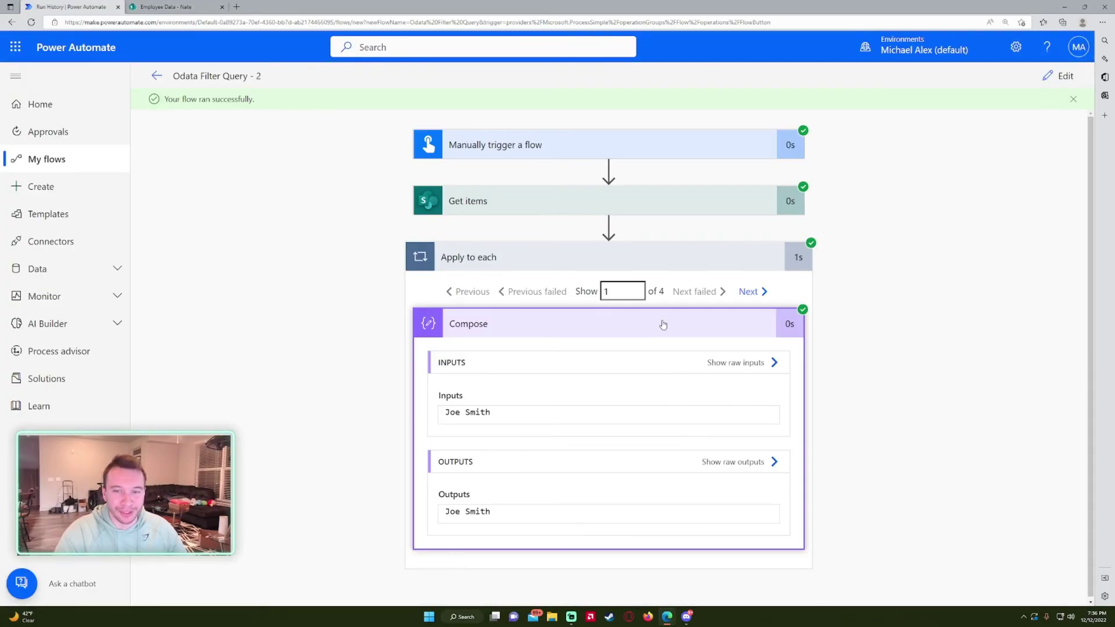
Step through to the fourth iteration's Compose output and compare it with the selected Employee Data items.
click(748, 294)
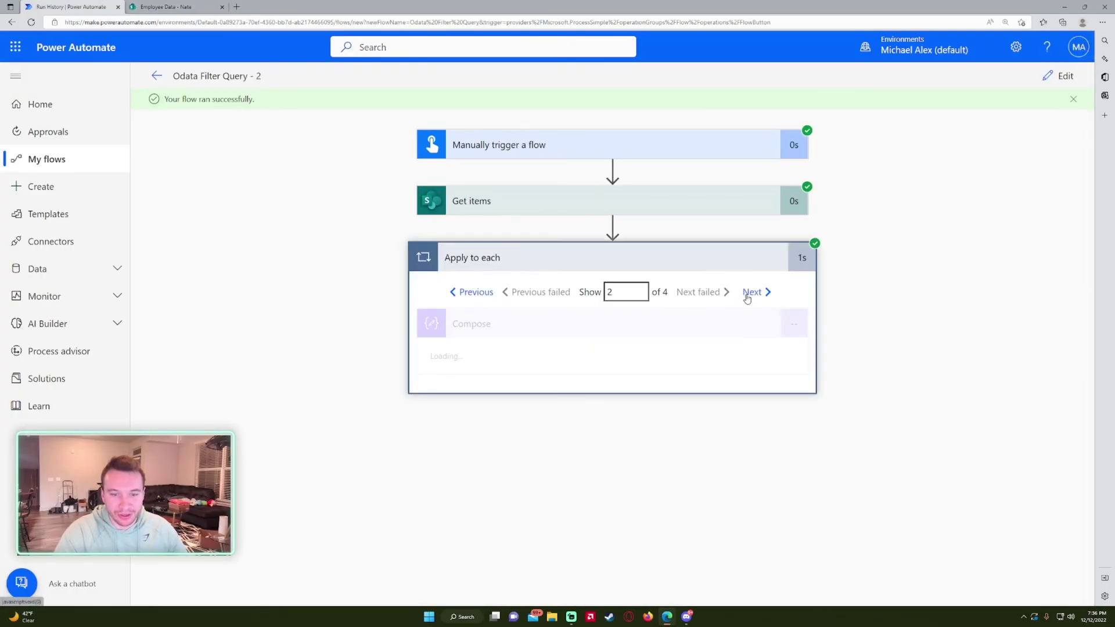
click(748, 294)
click(747, 294)
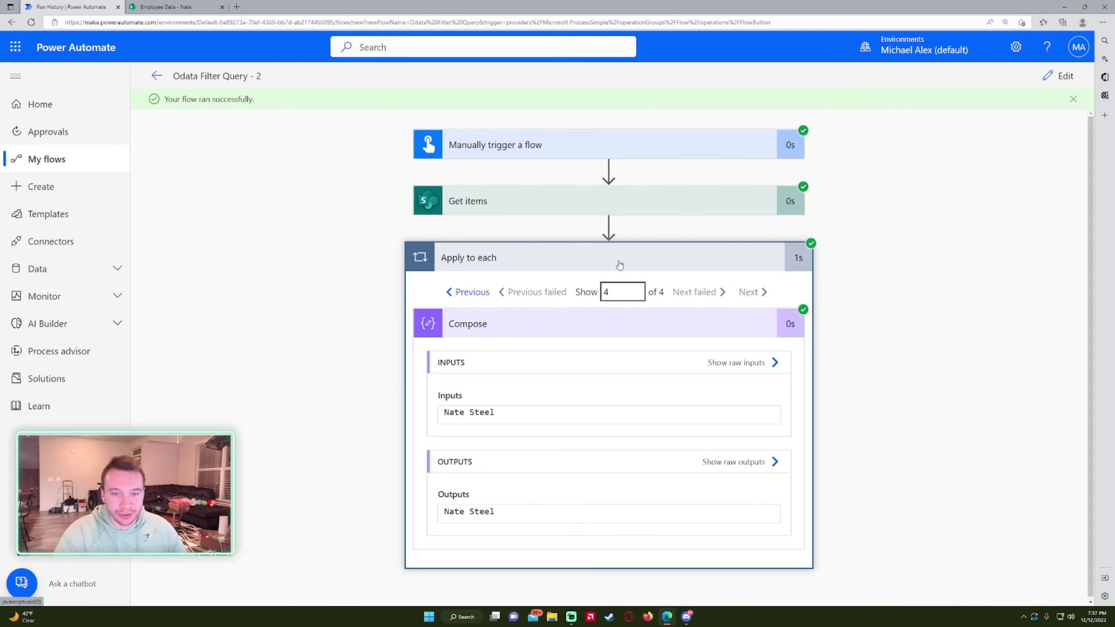
click(188, 5)
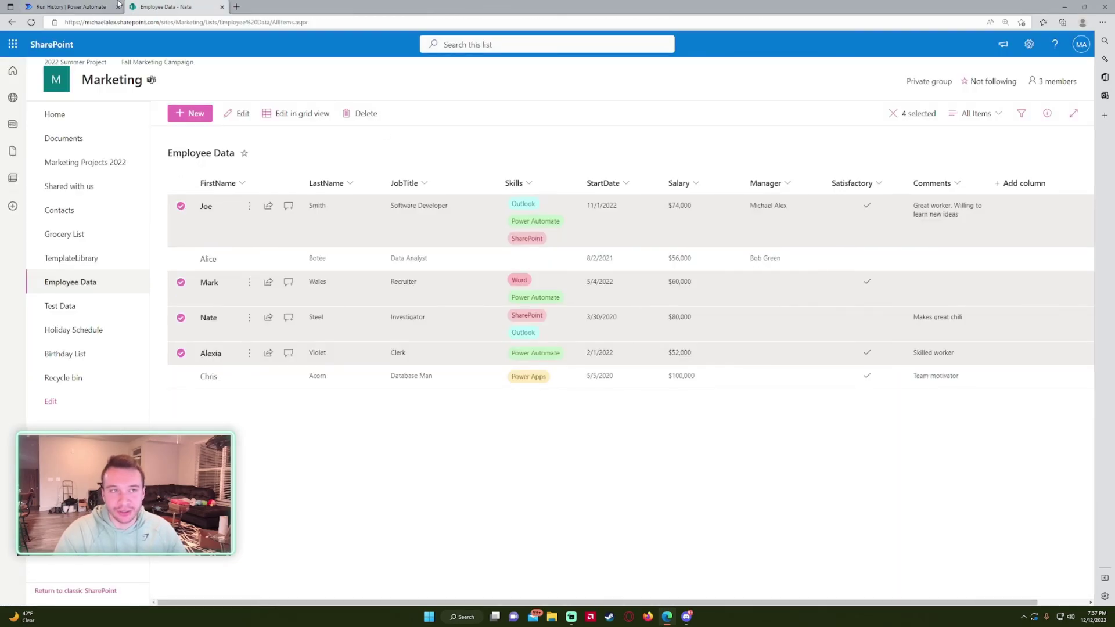
key(ctrl+shift+Tab)
Reopen the flow for editing and review the Get items filter query and the Compose inputs.
click(1038, 76)
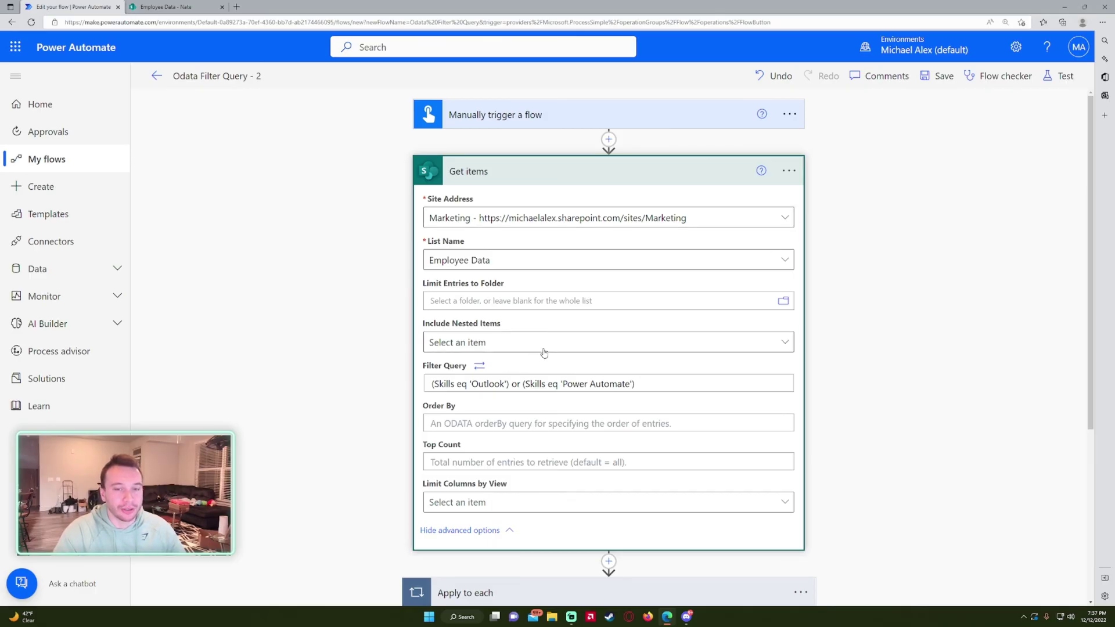
scroll(543, 352, down, 3)
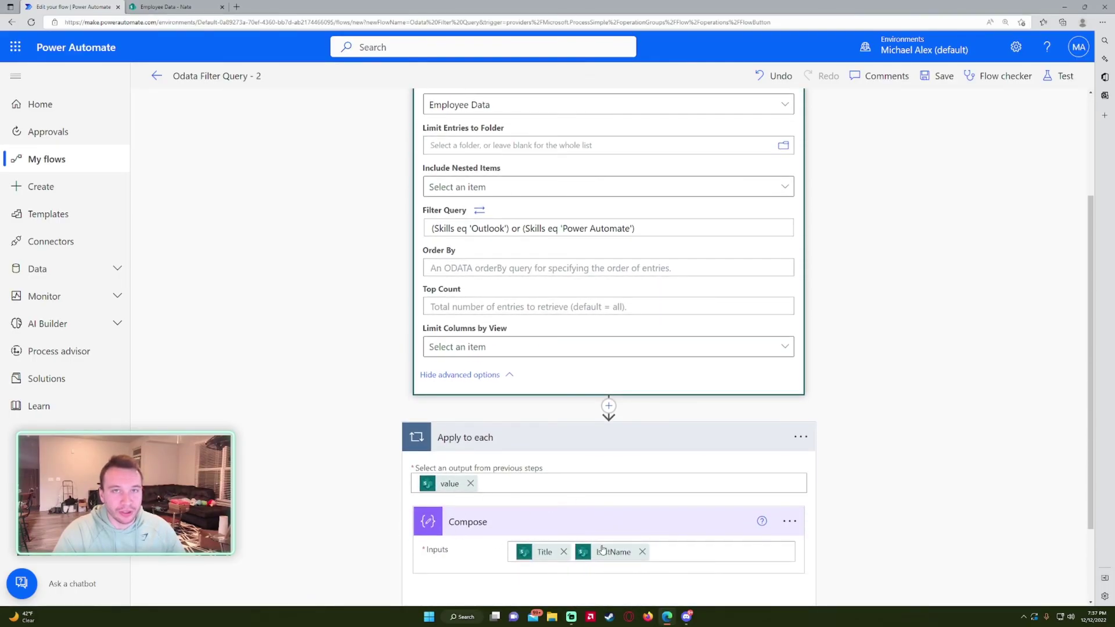
scroll(392, 460, up, 3)
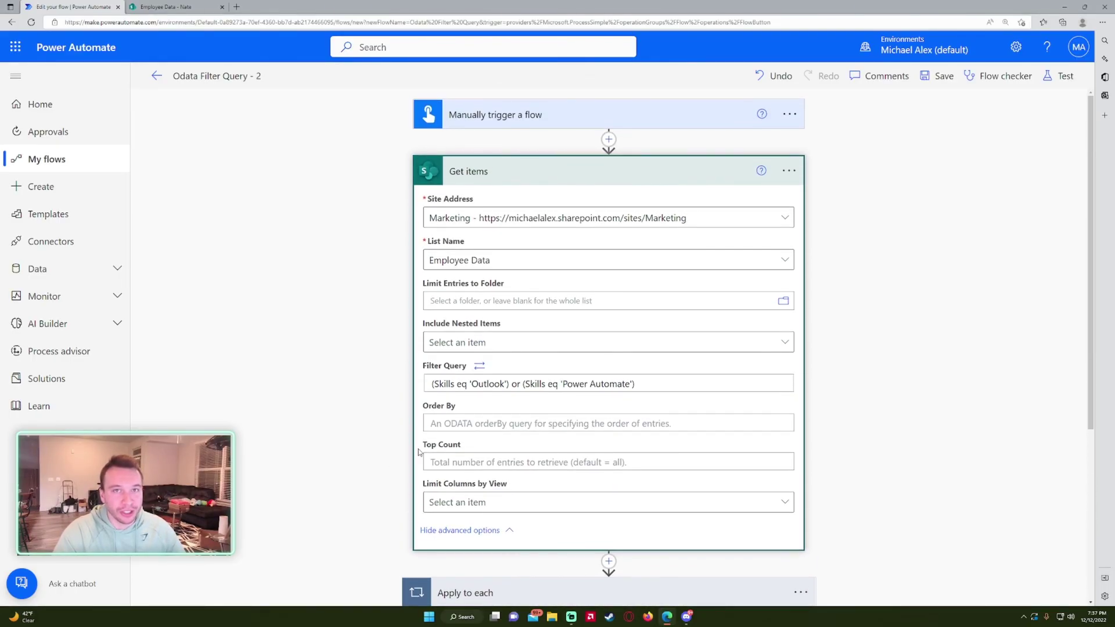